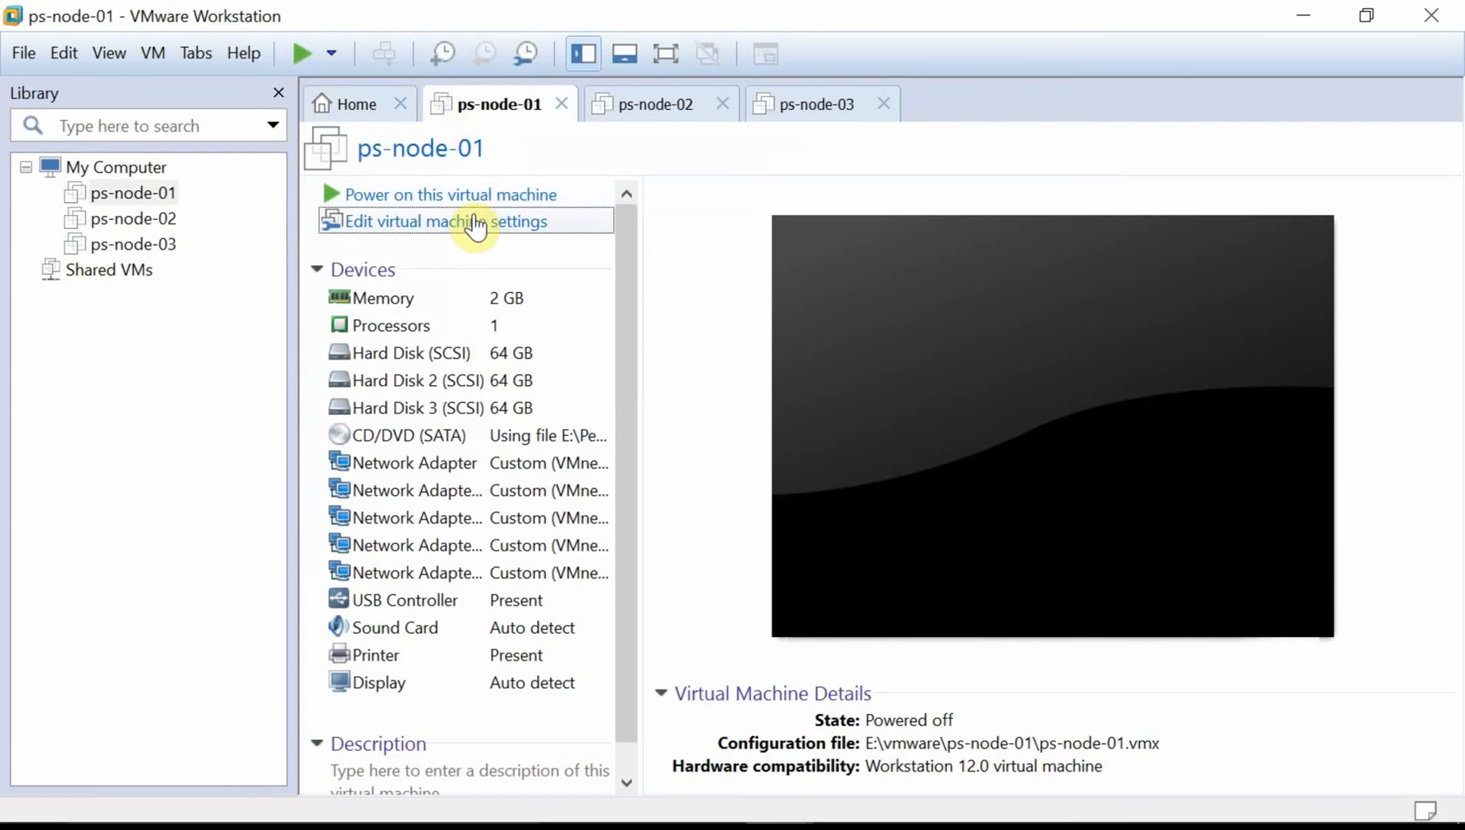
click(474, 222)
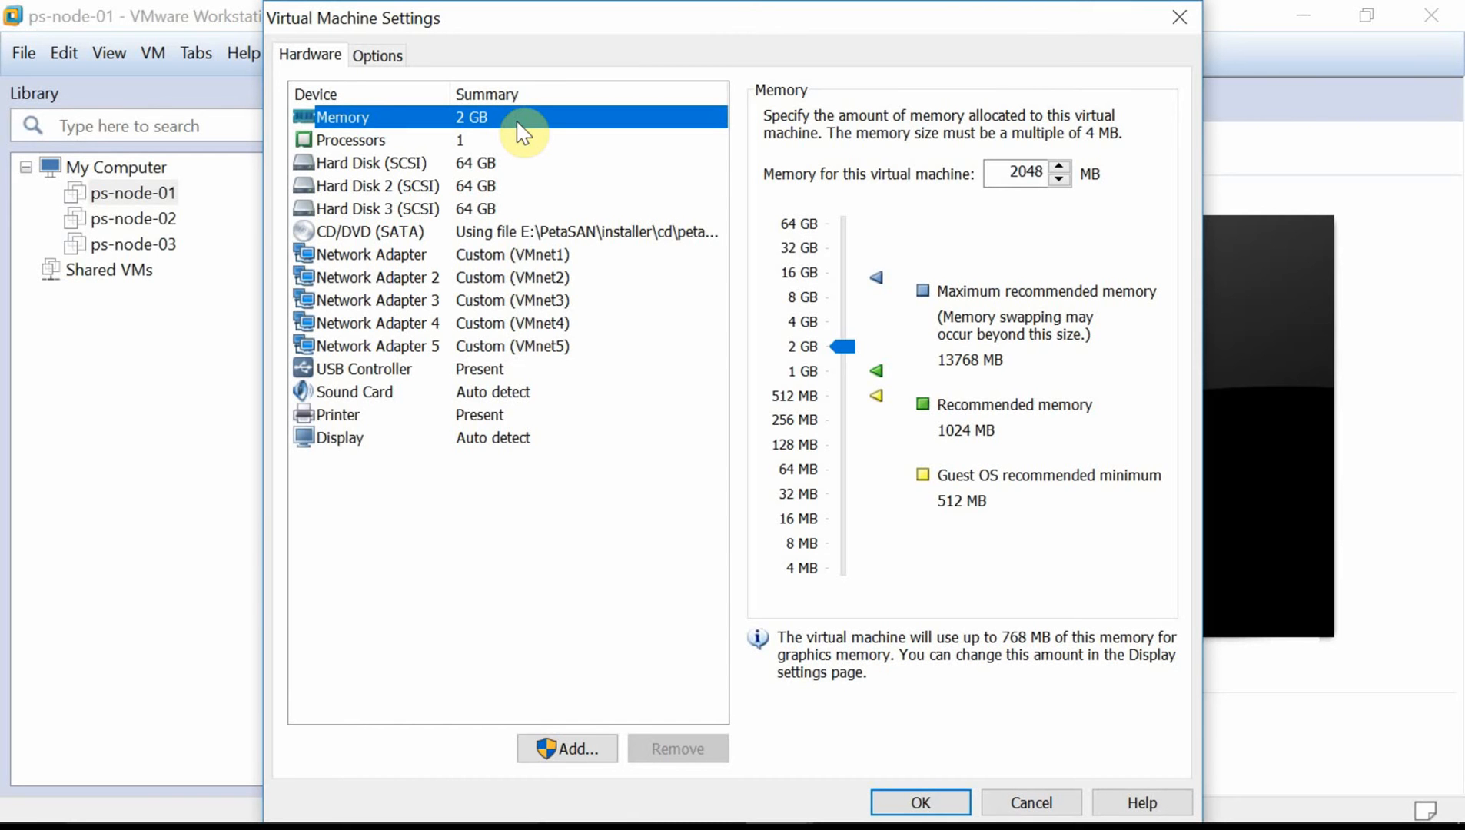
click(524, 164)
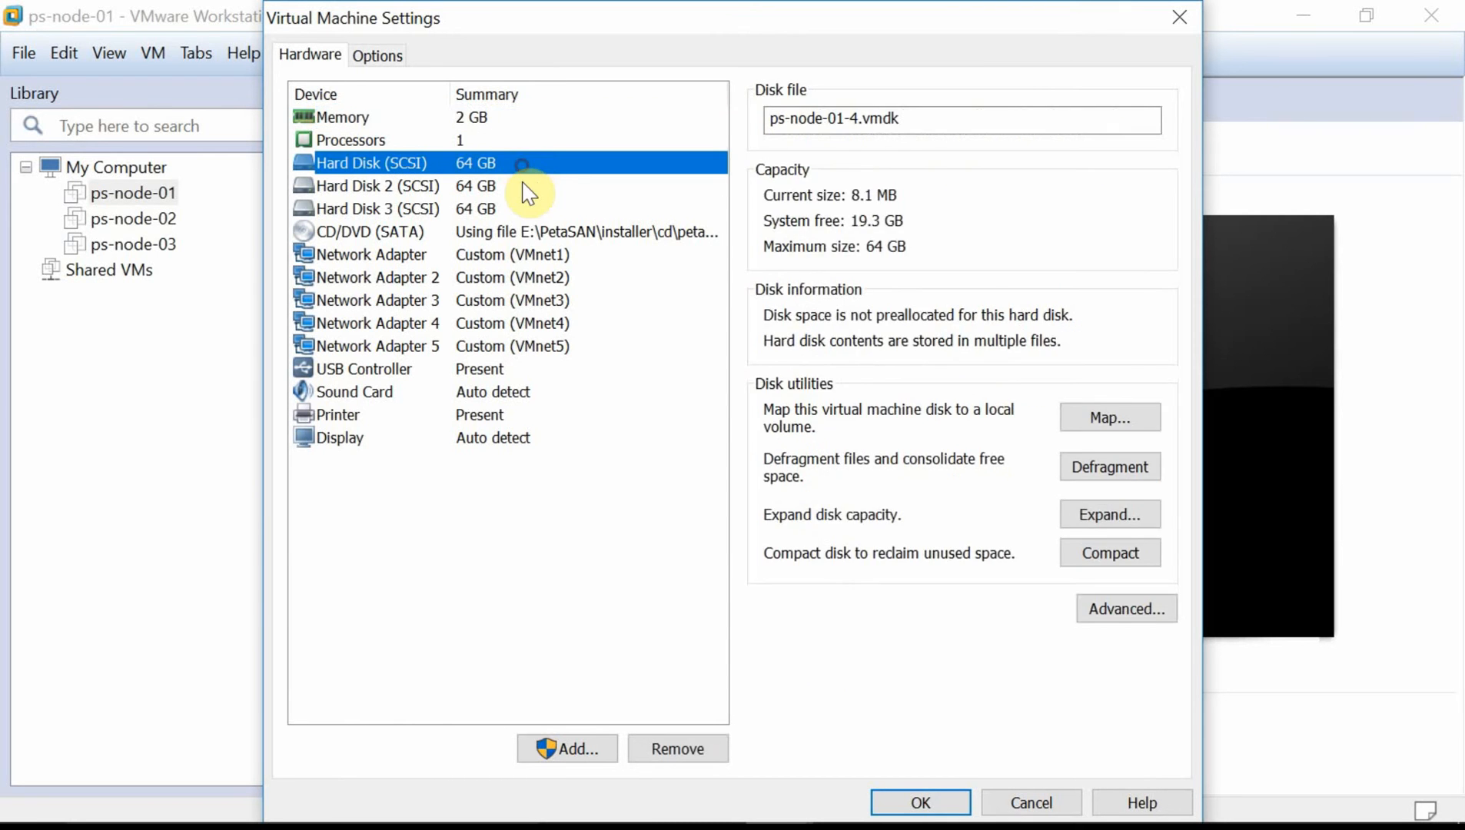
click(528, 189)
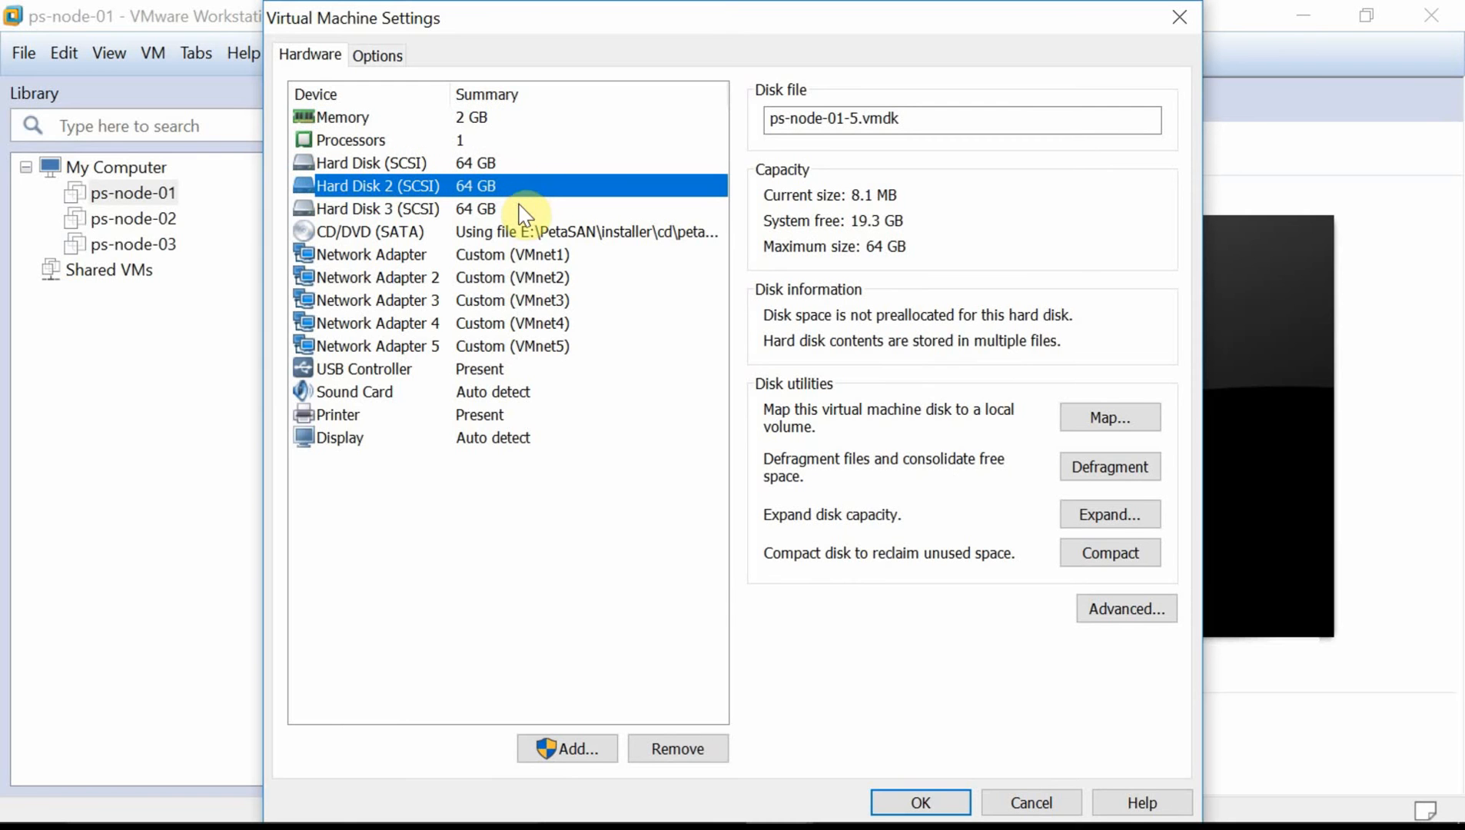
click(525, 208)
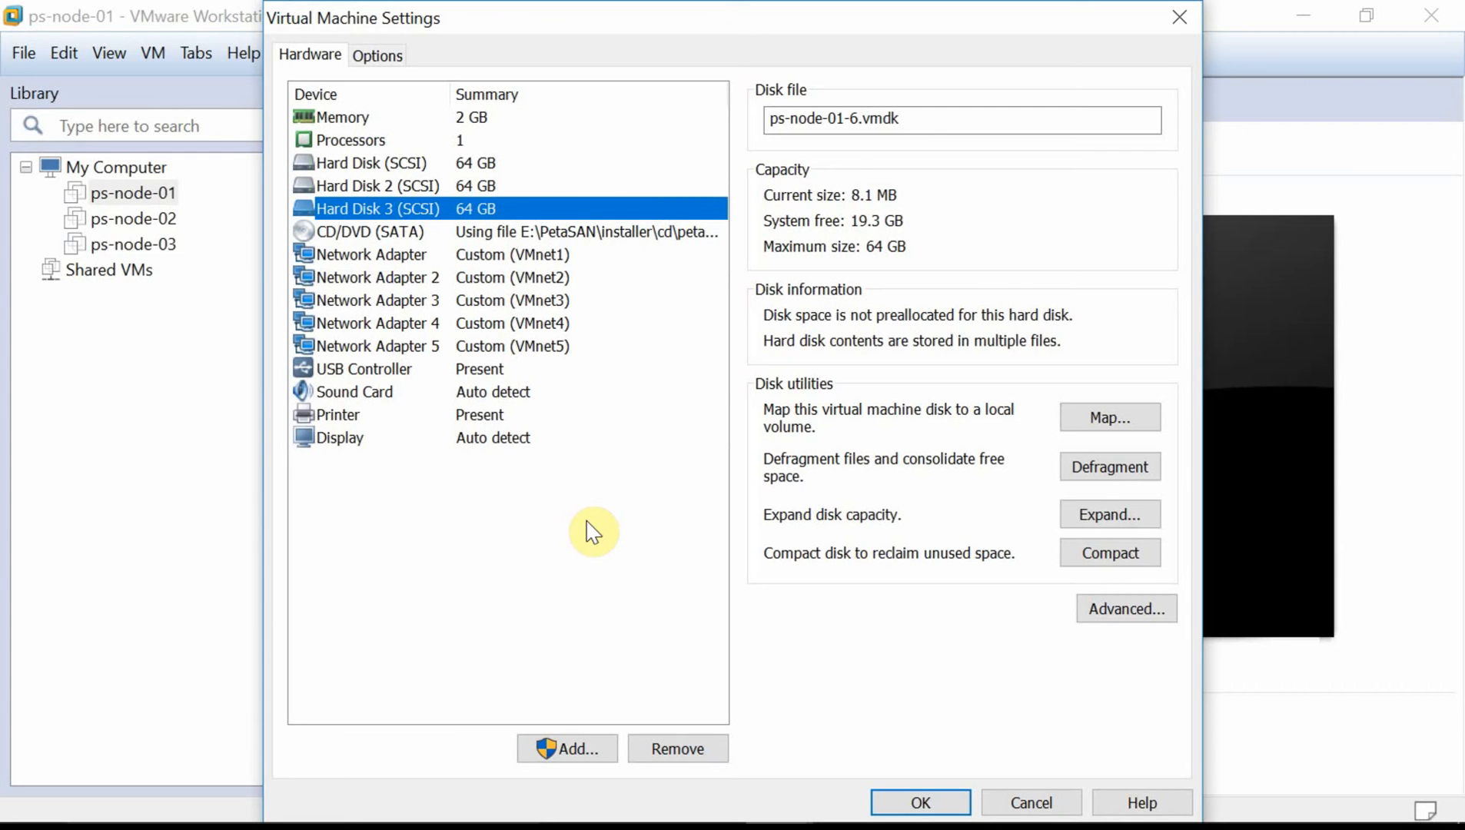
click(532, 258)
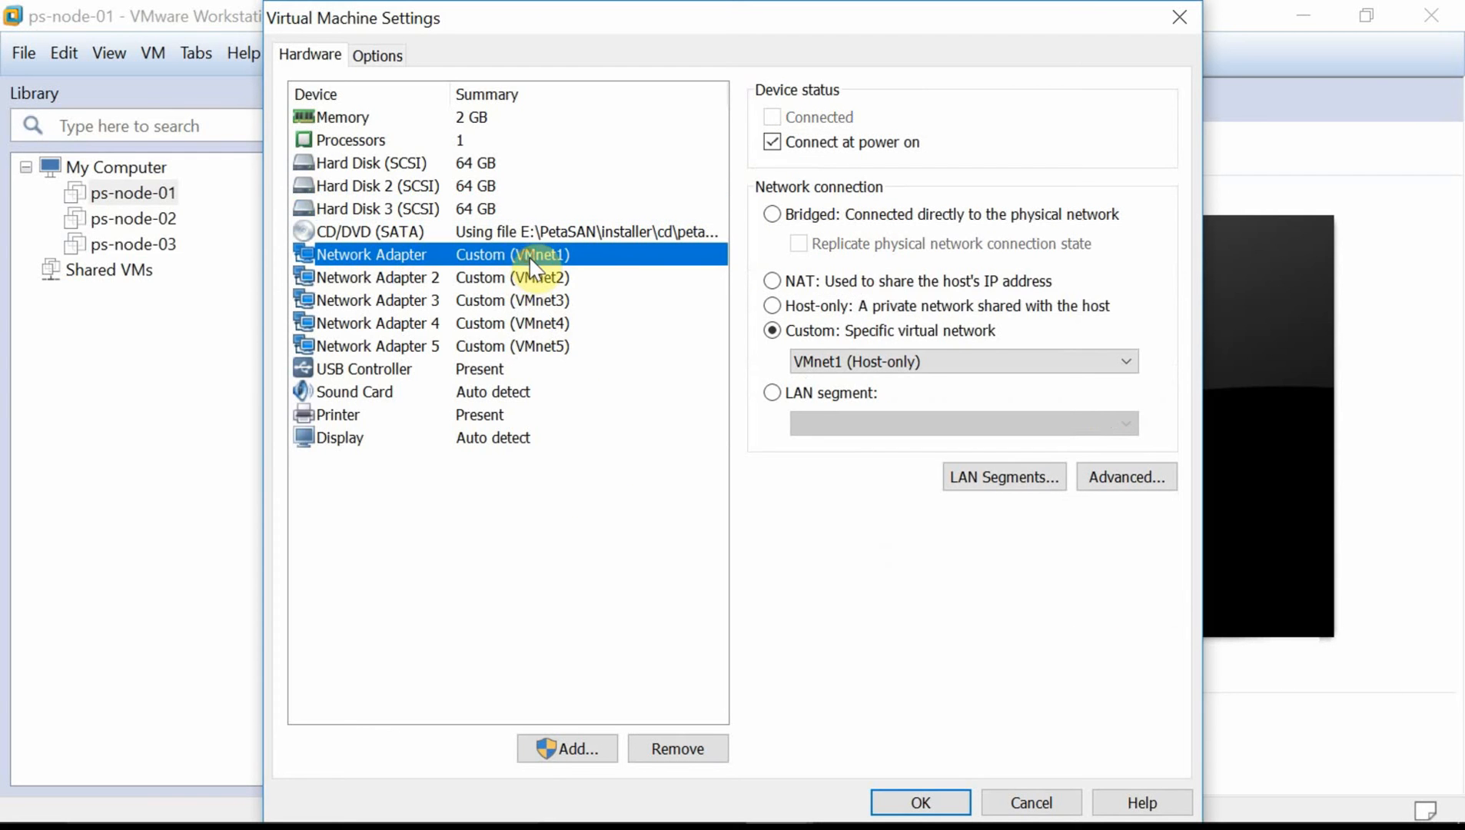
click(541, 281)
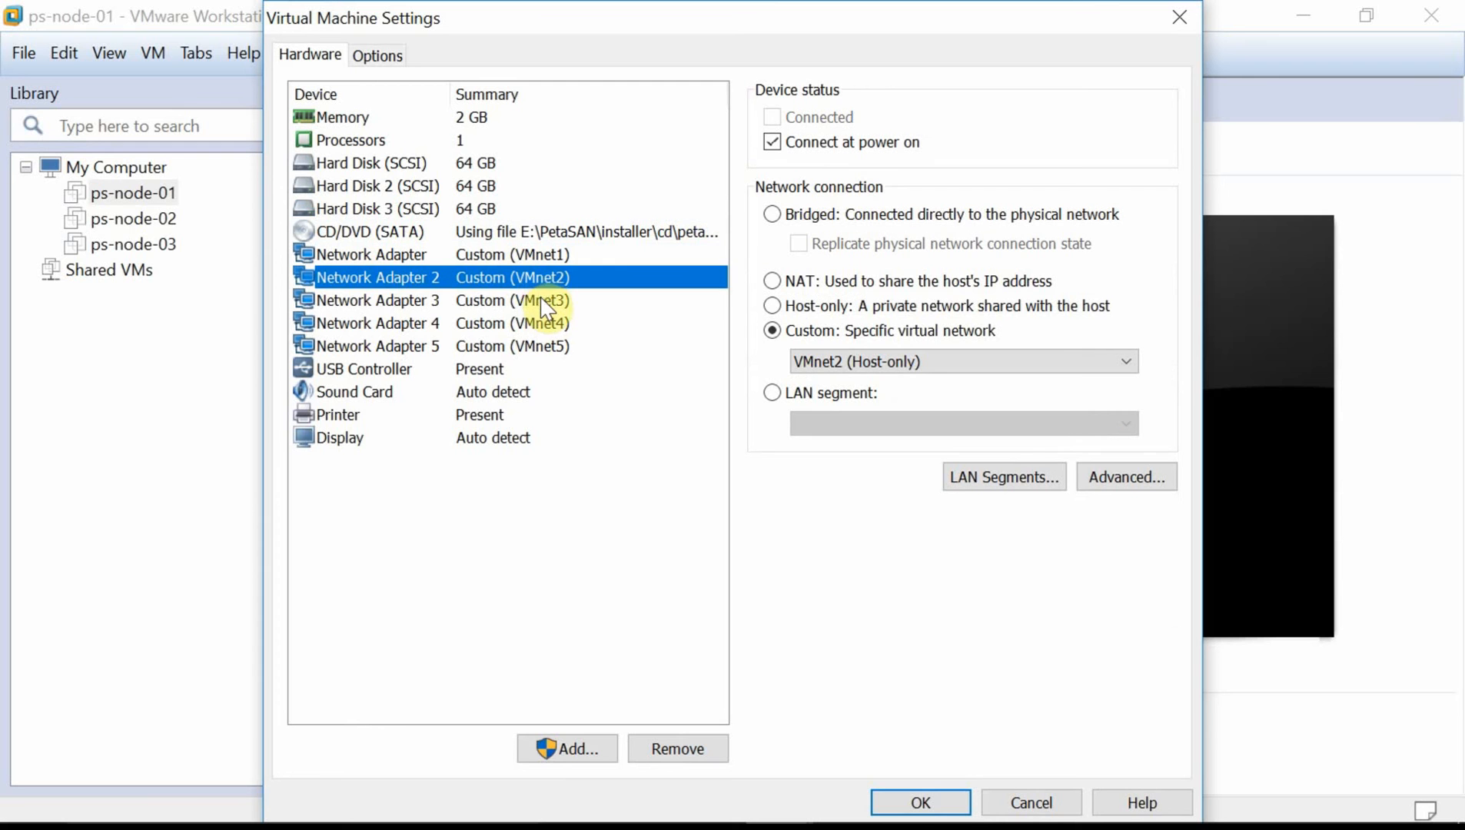
click(546, 304)
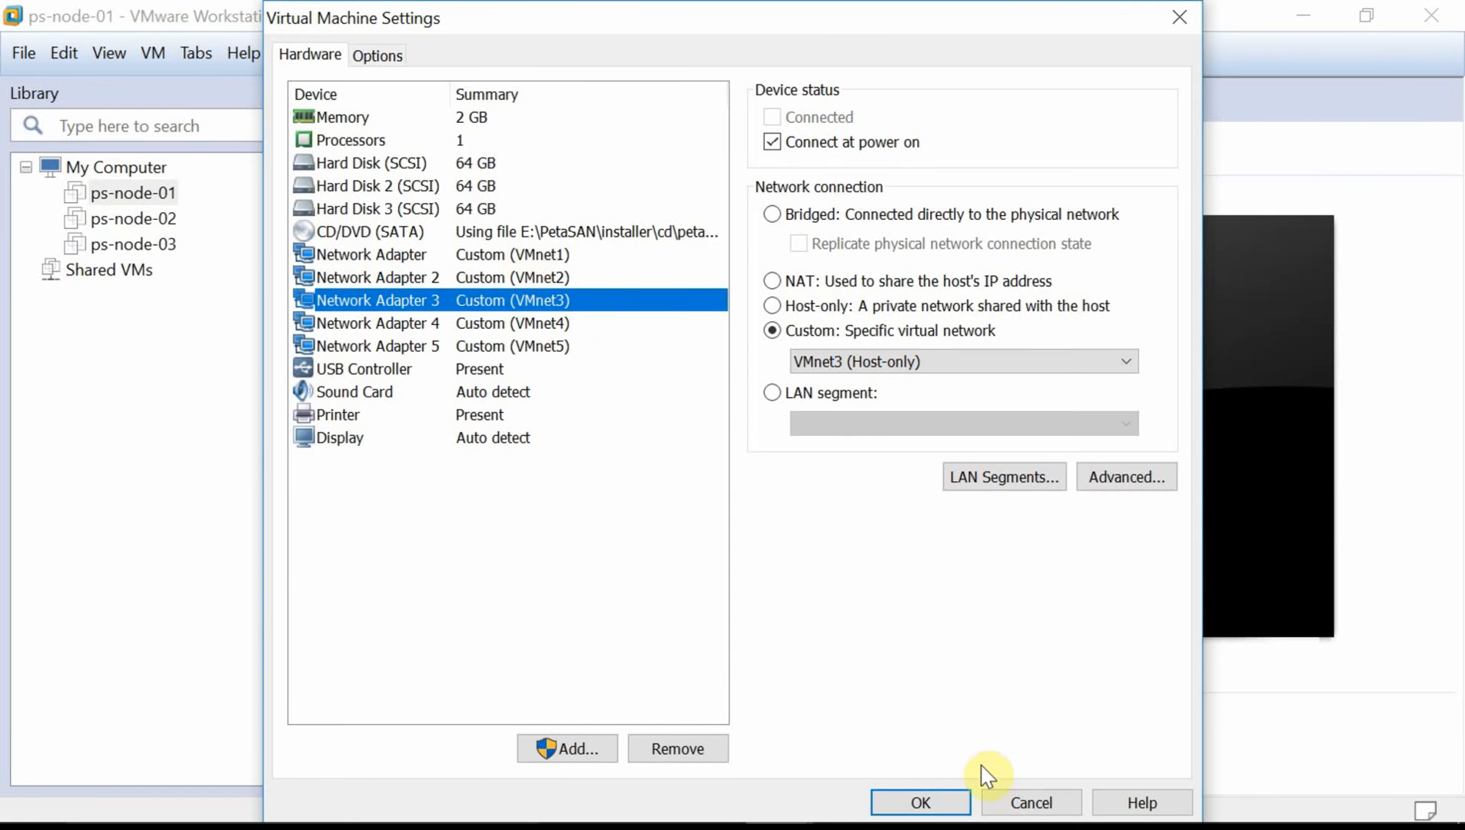
click(1013, 801)
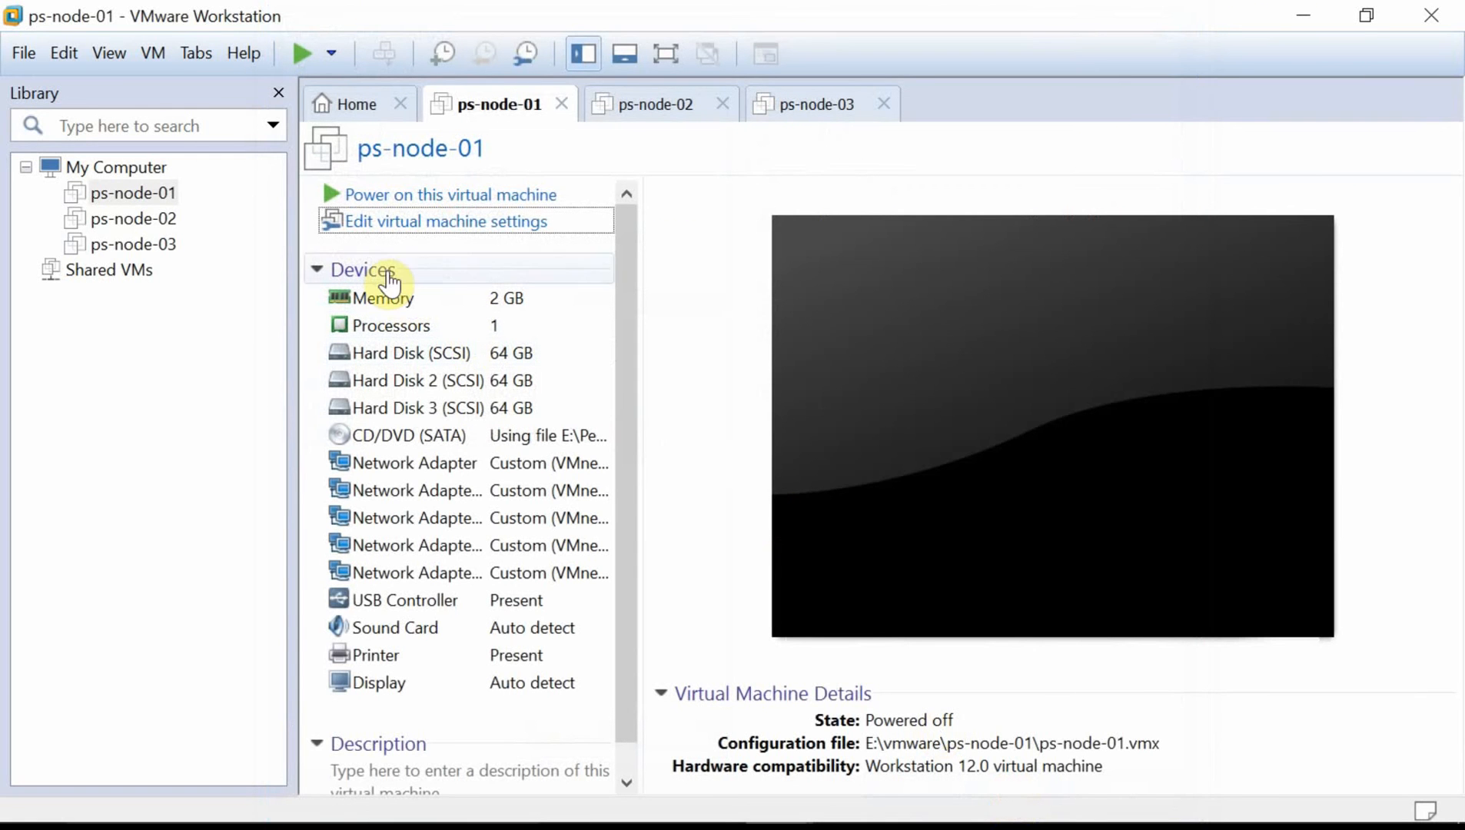
click(66, 51)
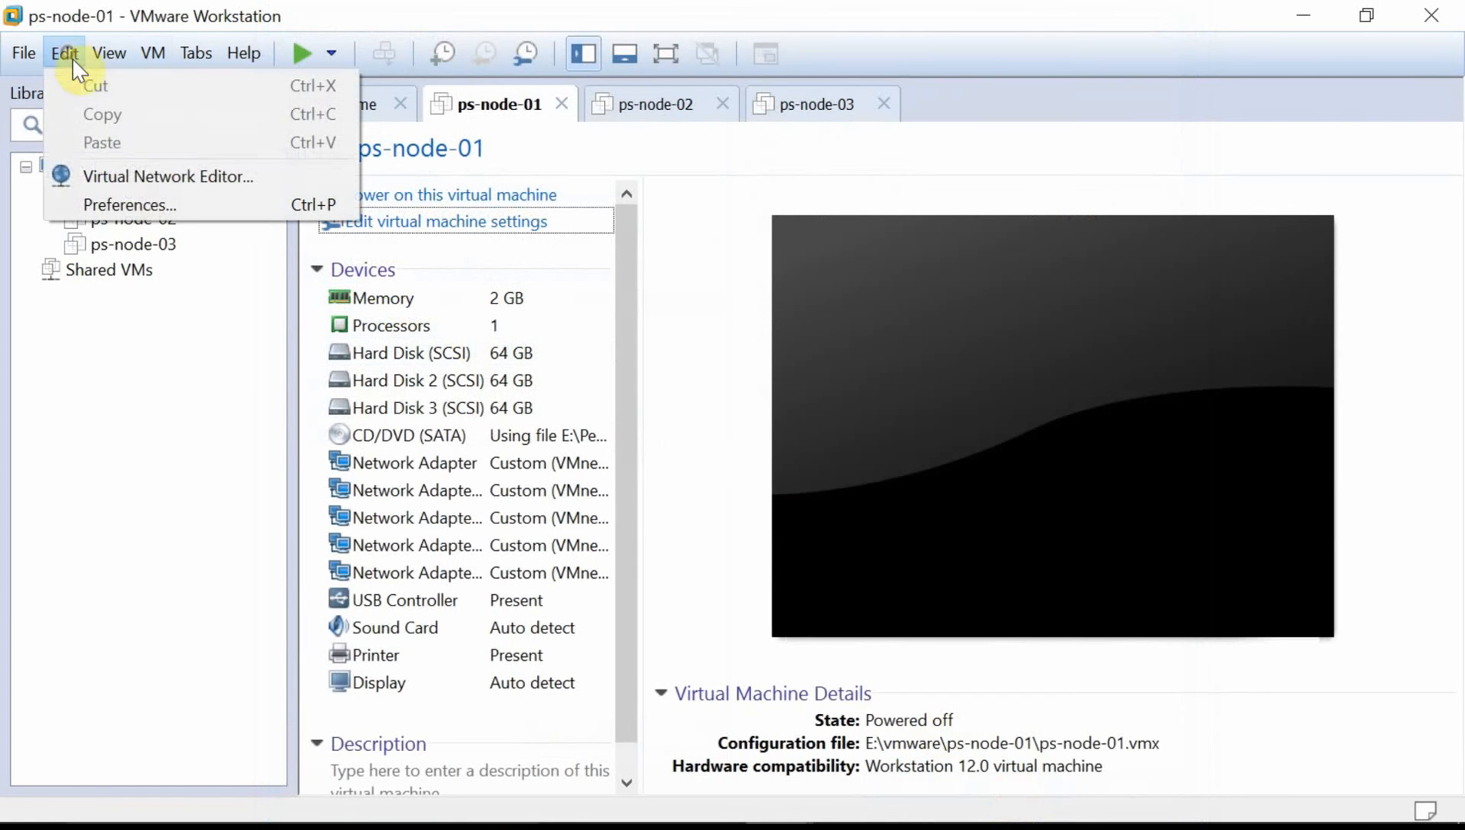
click(142, 181)
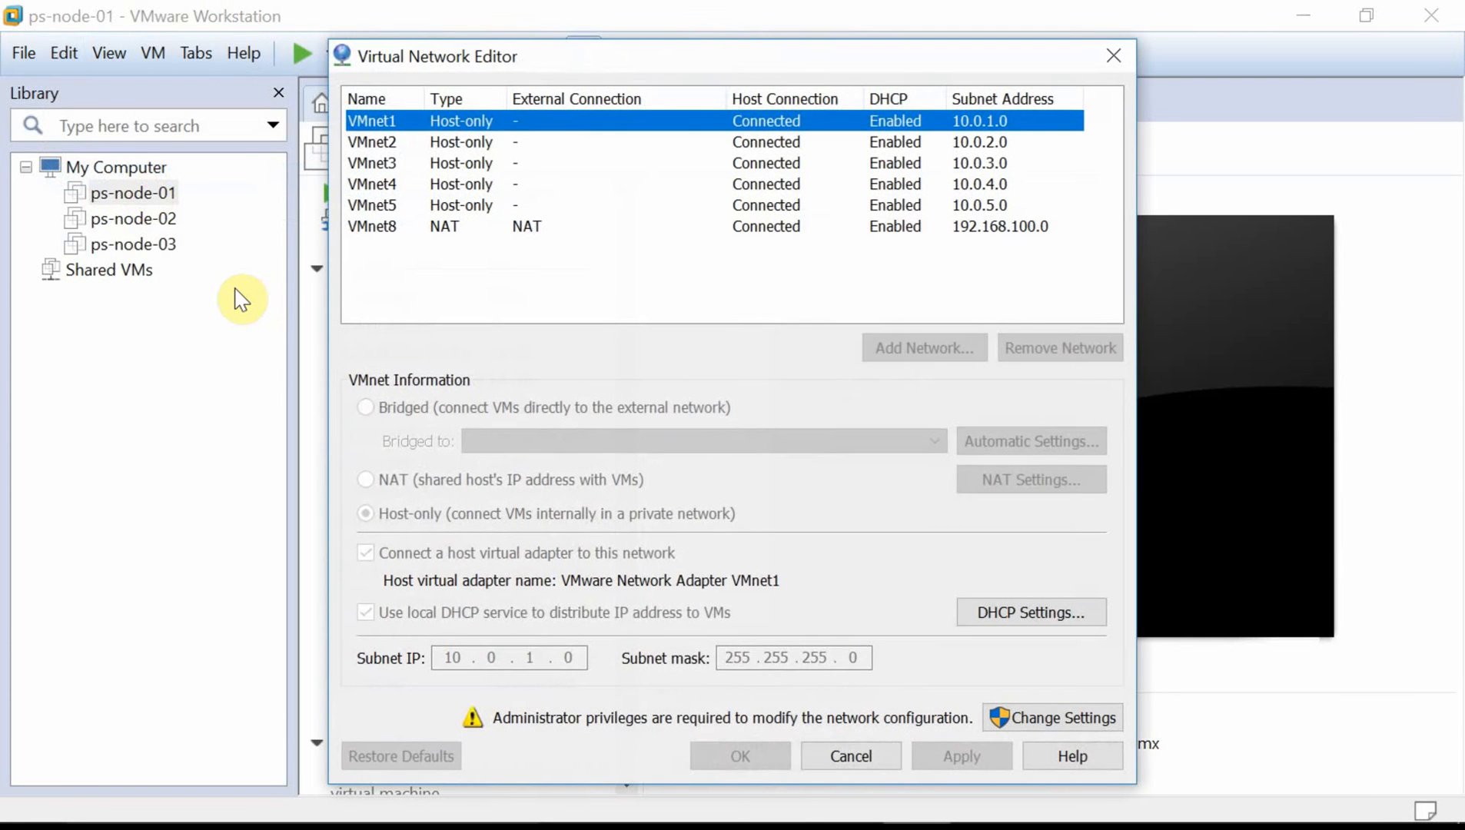
click(860, 226)
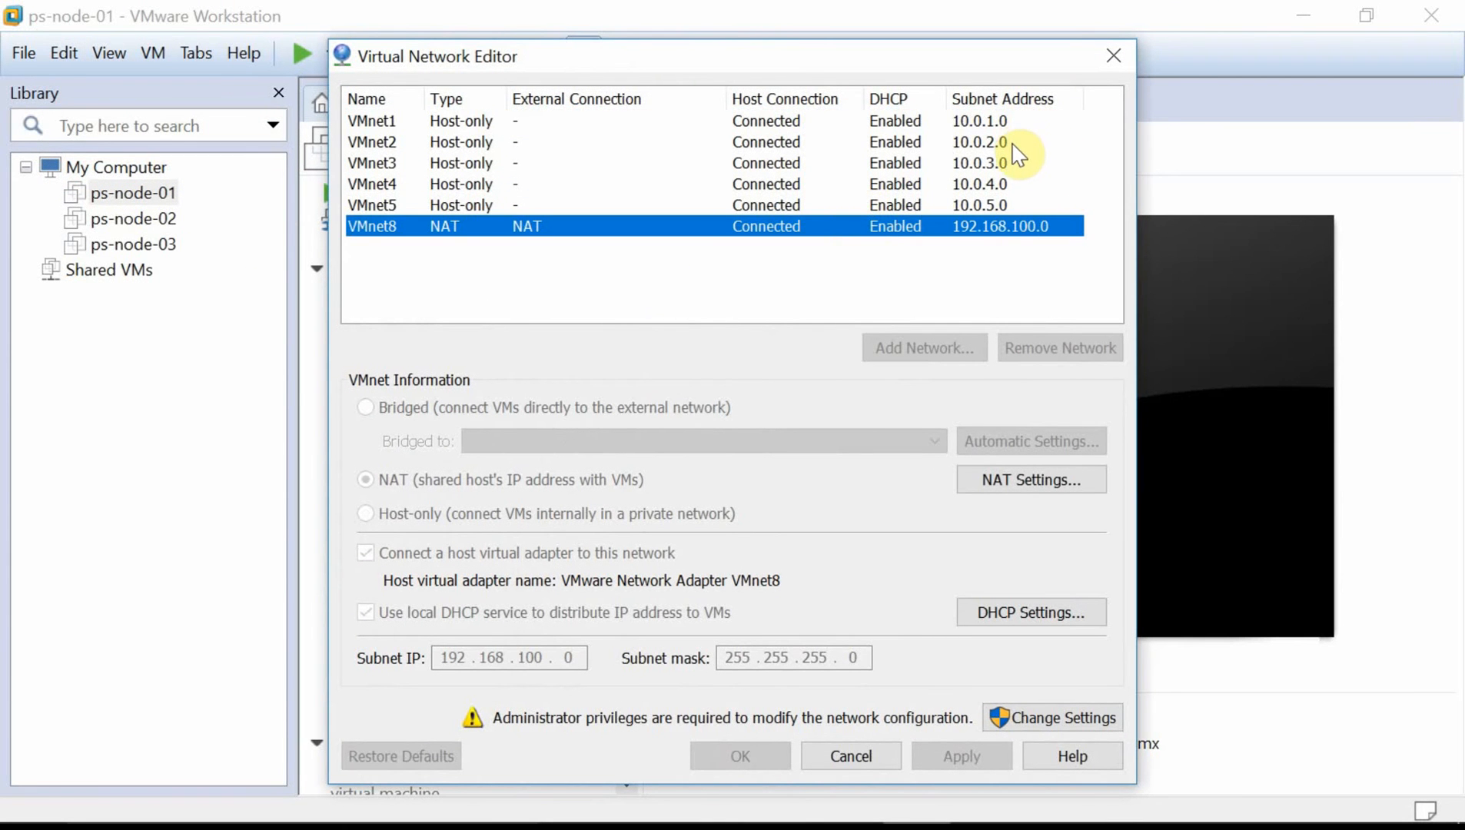
click(1001, 122)
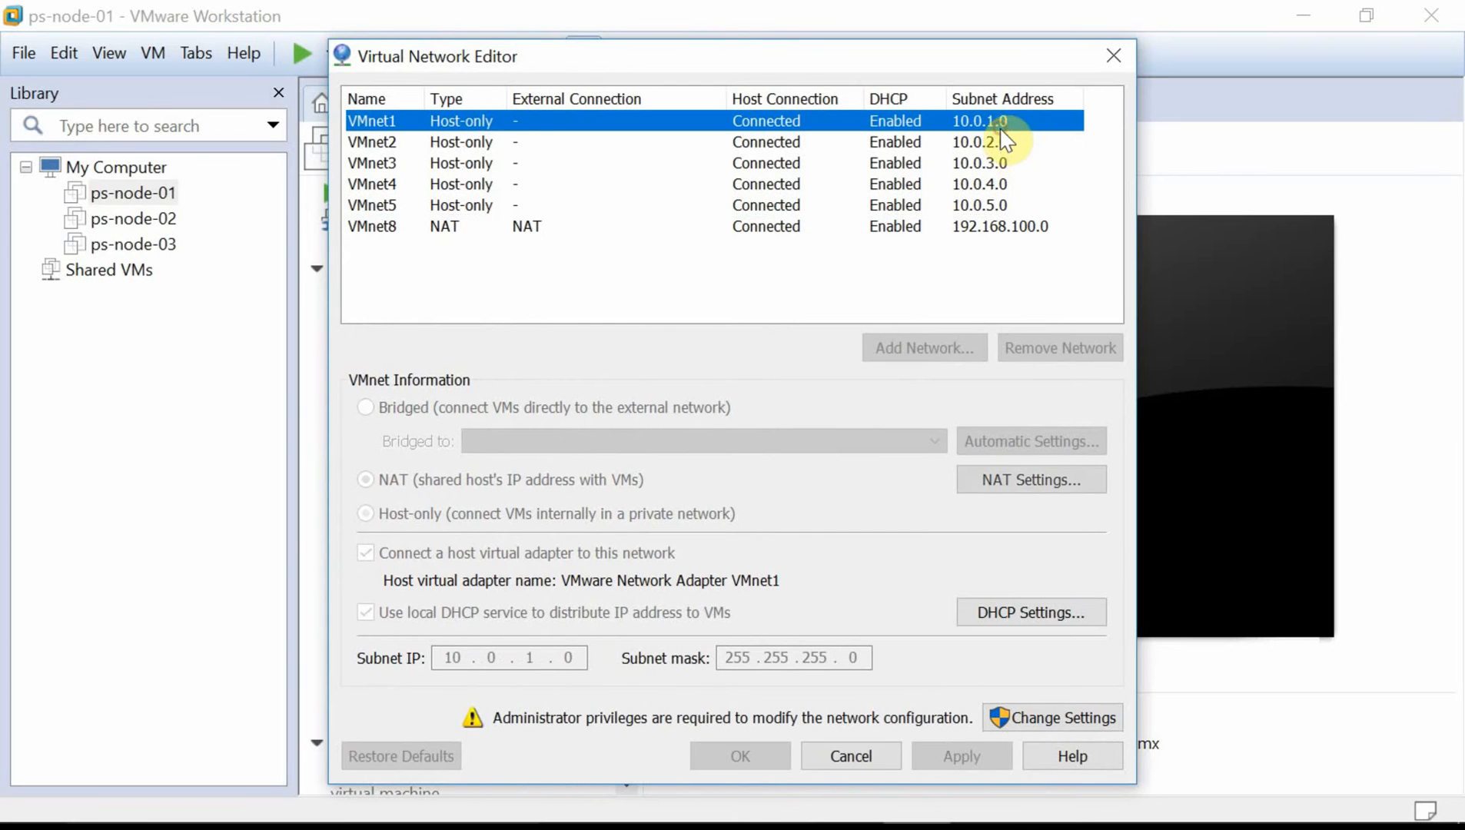
click(1000, 140)
click(993, 227)
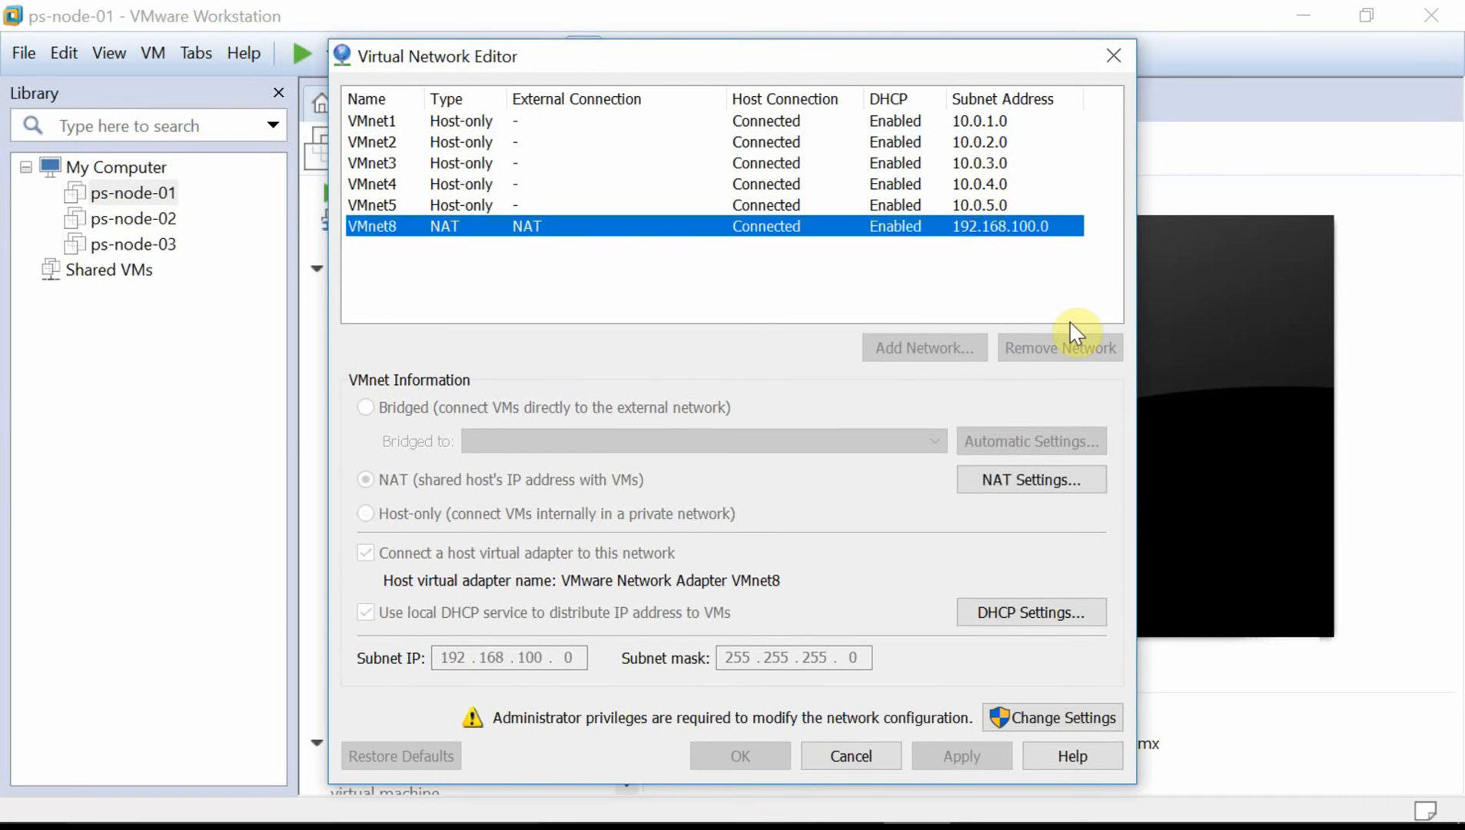
click(883, 767)
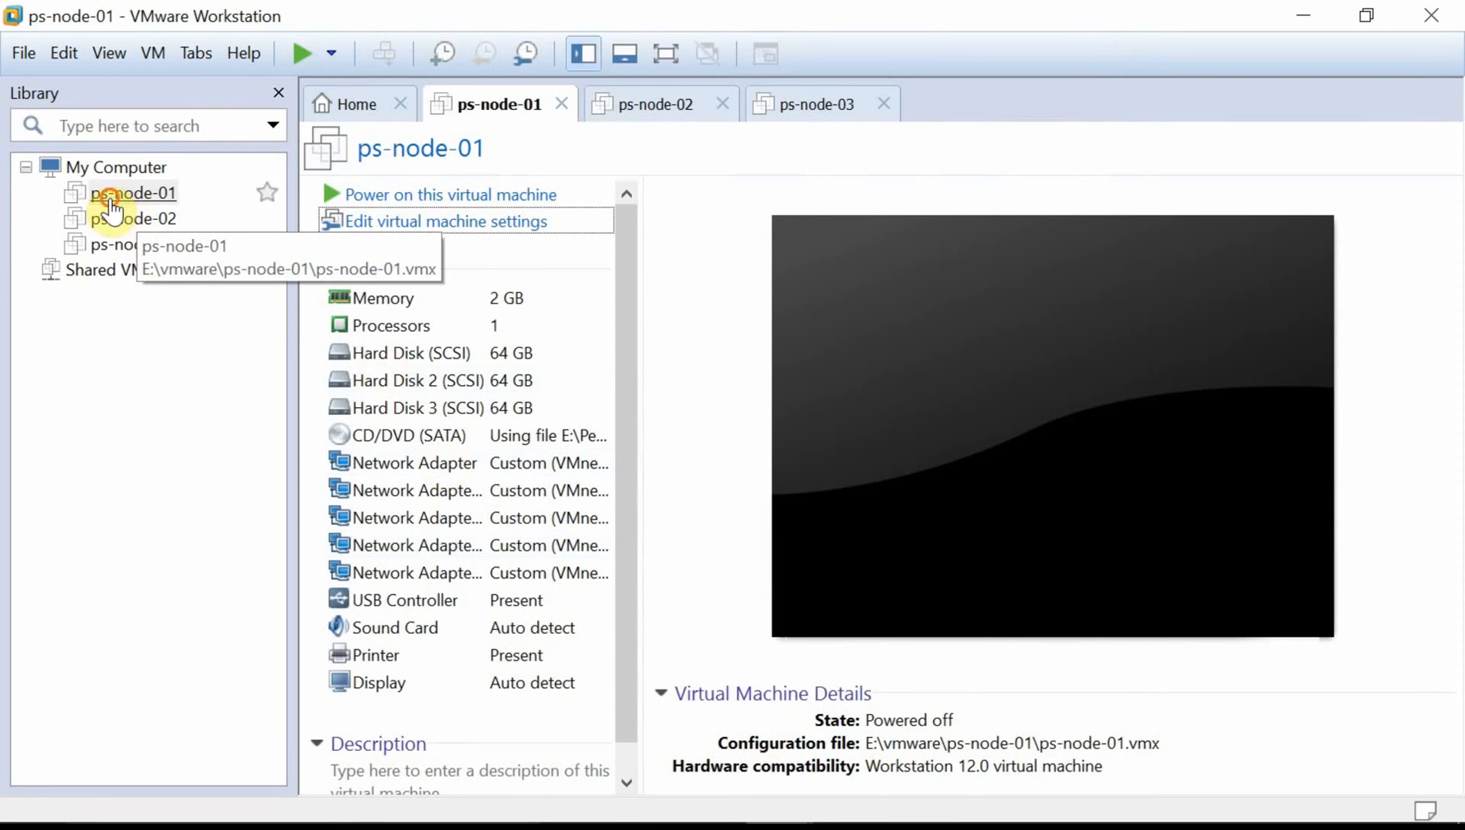
Power on the ps-node-01, ps-node-02 and ps-node-03 virtual machines in turn.
click(111, 202)
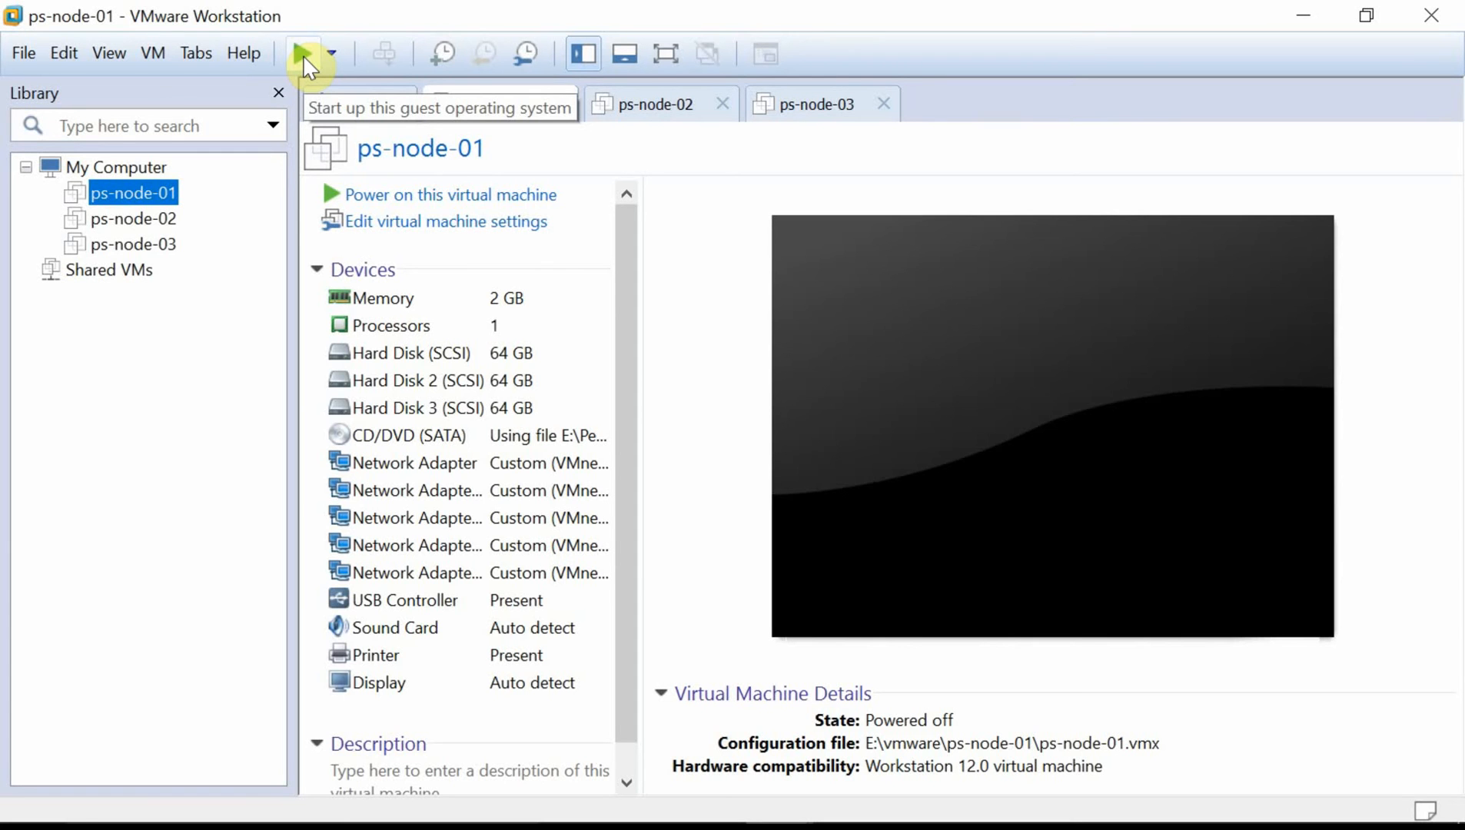
click(304, 55)
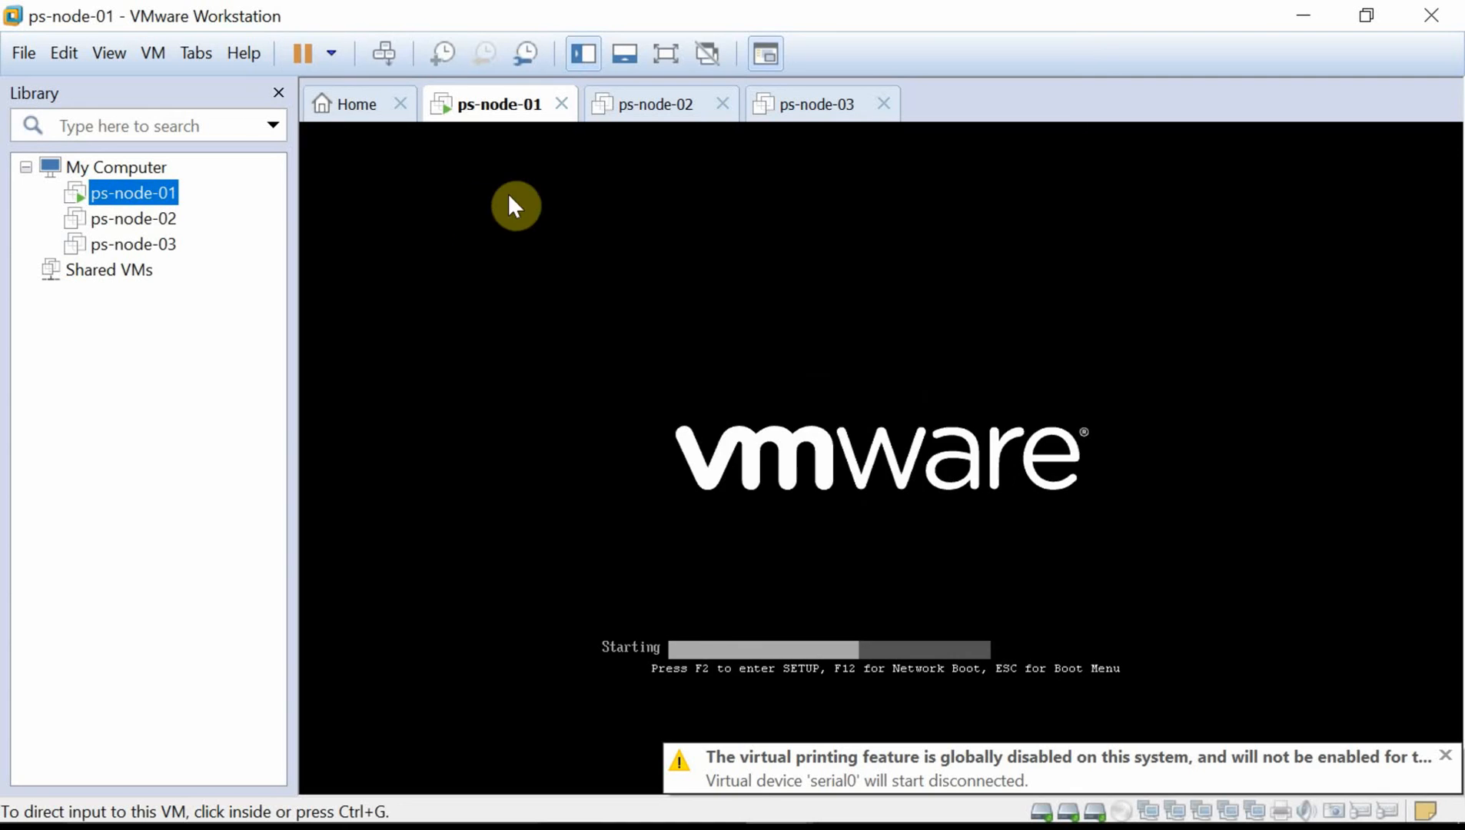
click(639, 112)
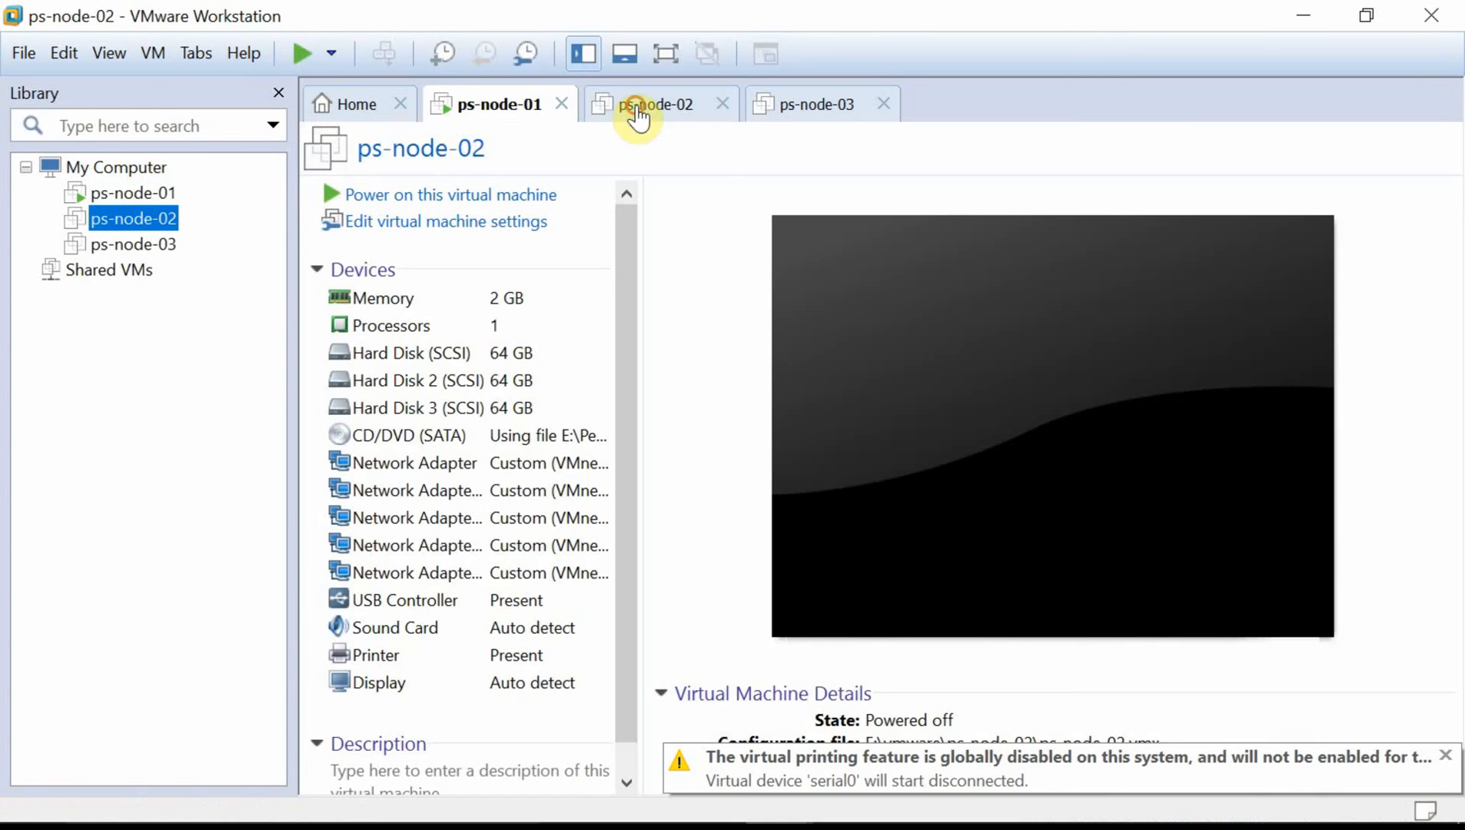
click(304, 54)
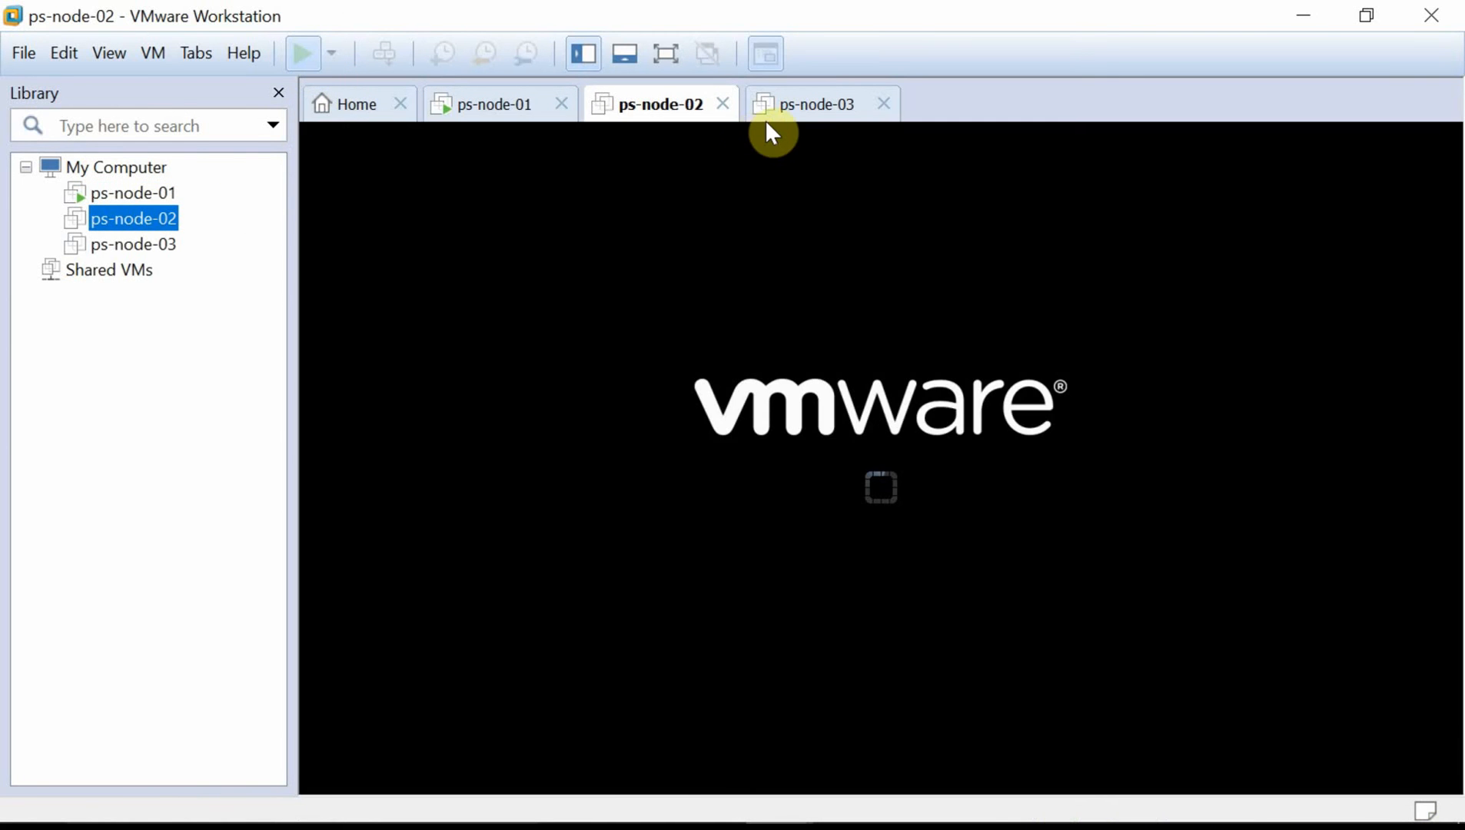
click(794, 115)
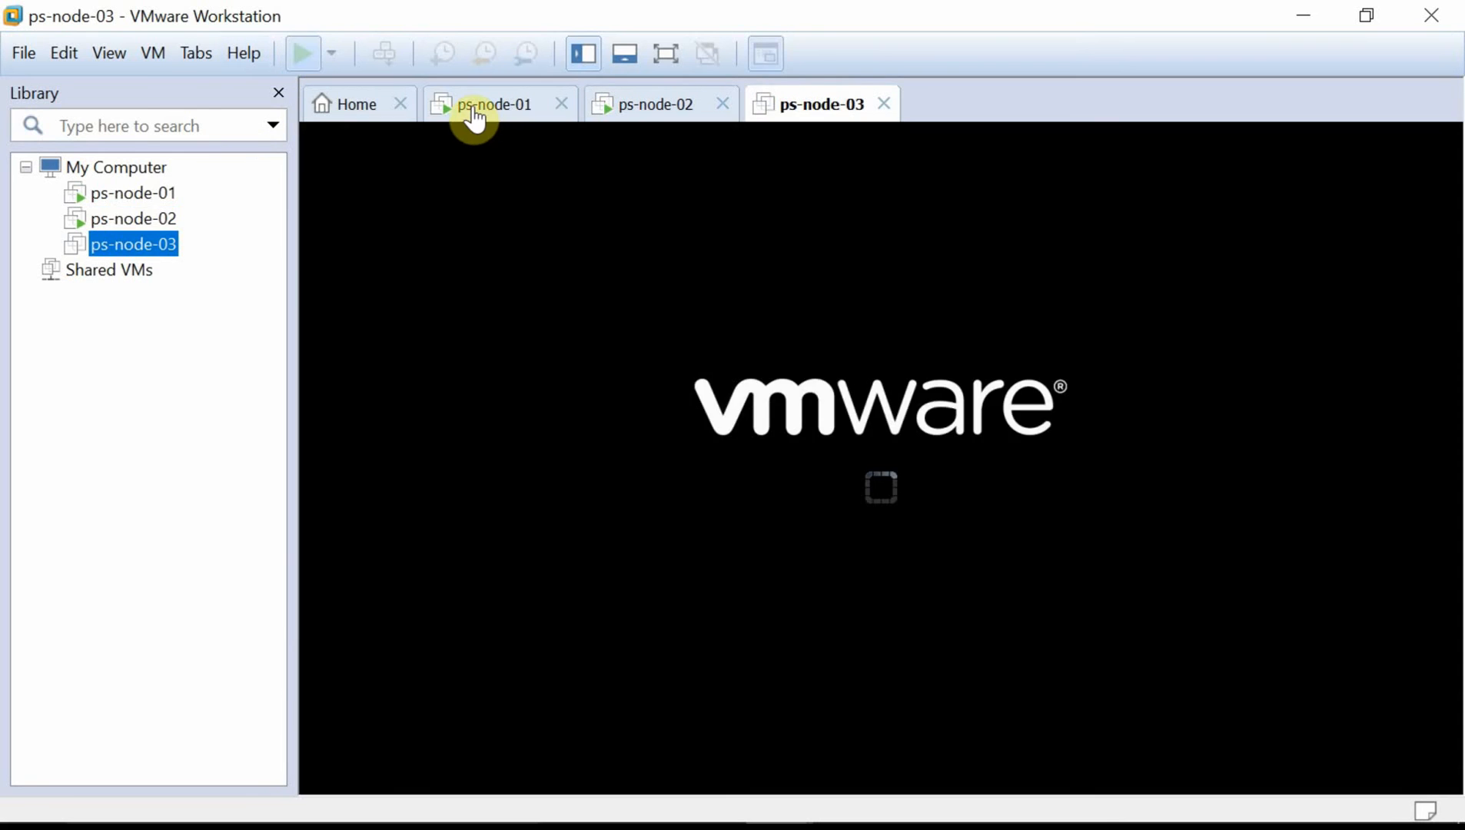
click(474, 108)
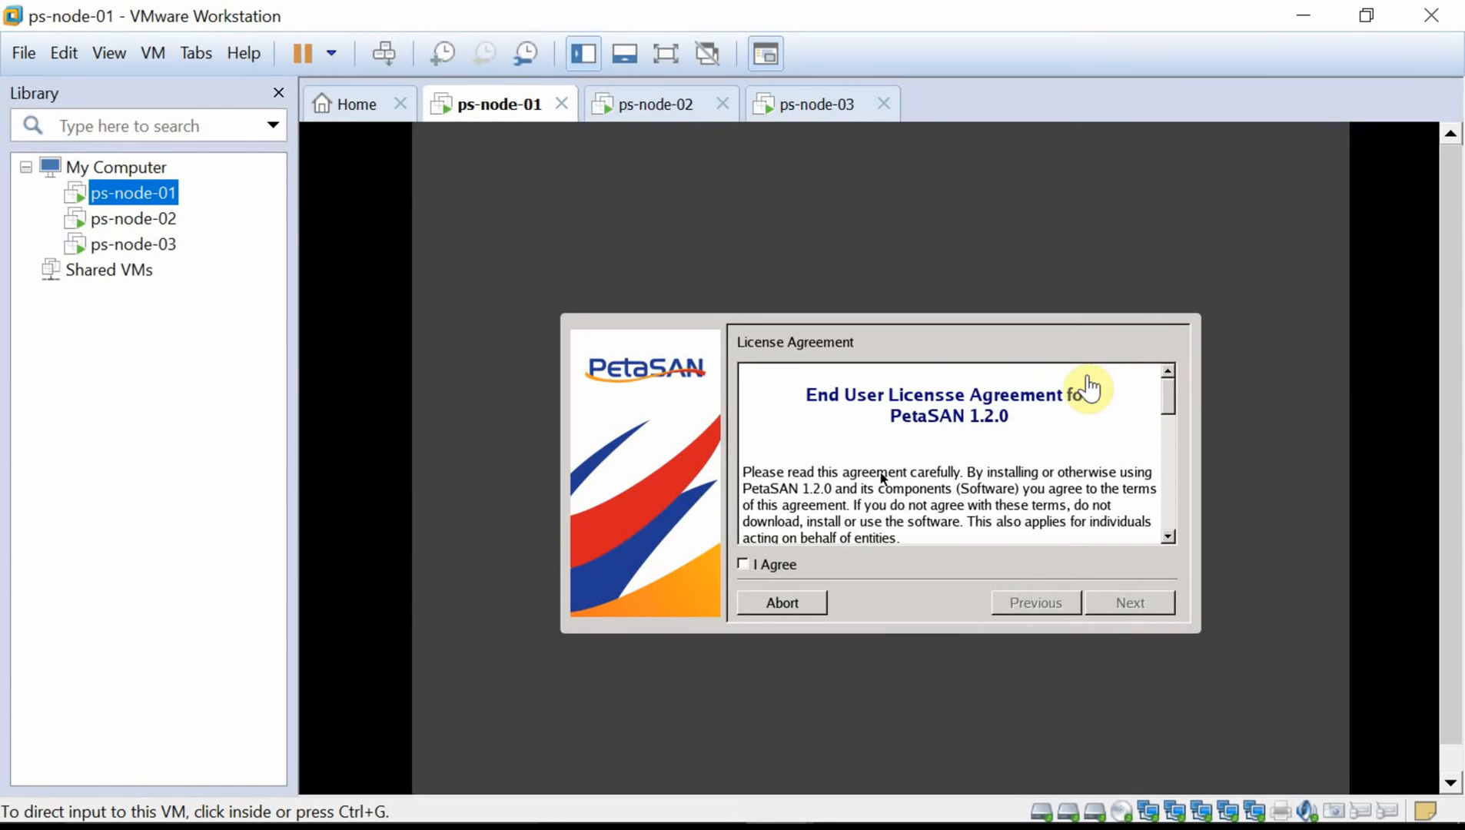
Accept the PetaSAN licence and enter hostname ps-node-01 on the network configuration page.
click(1085, 434)
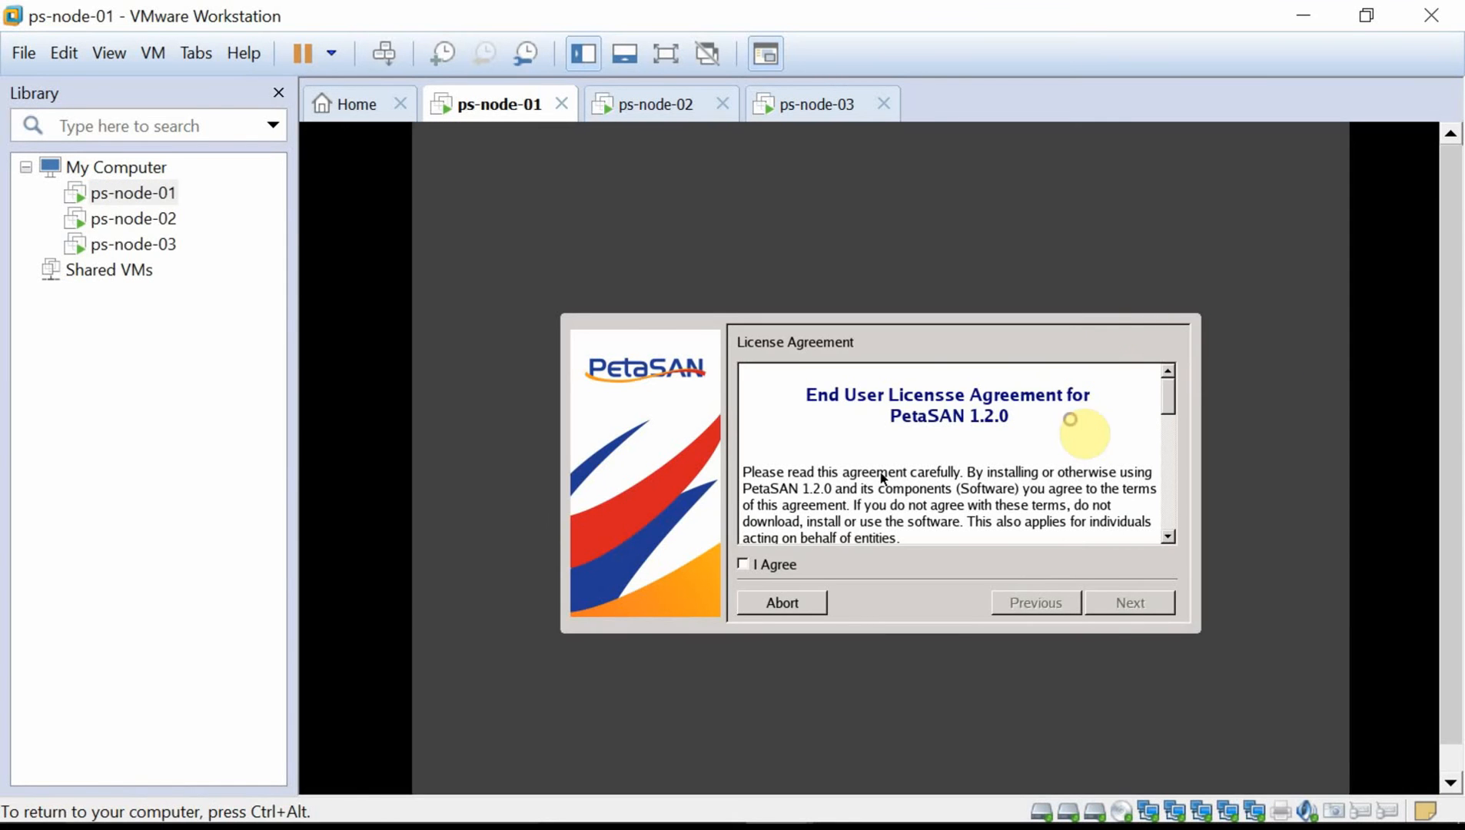
click(755, 567)
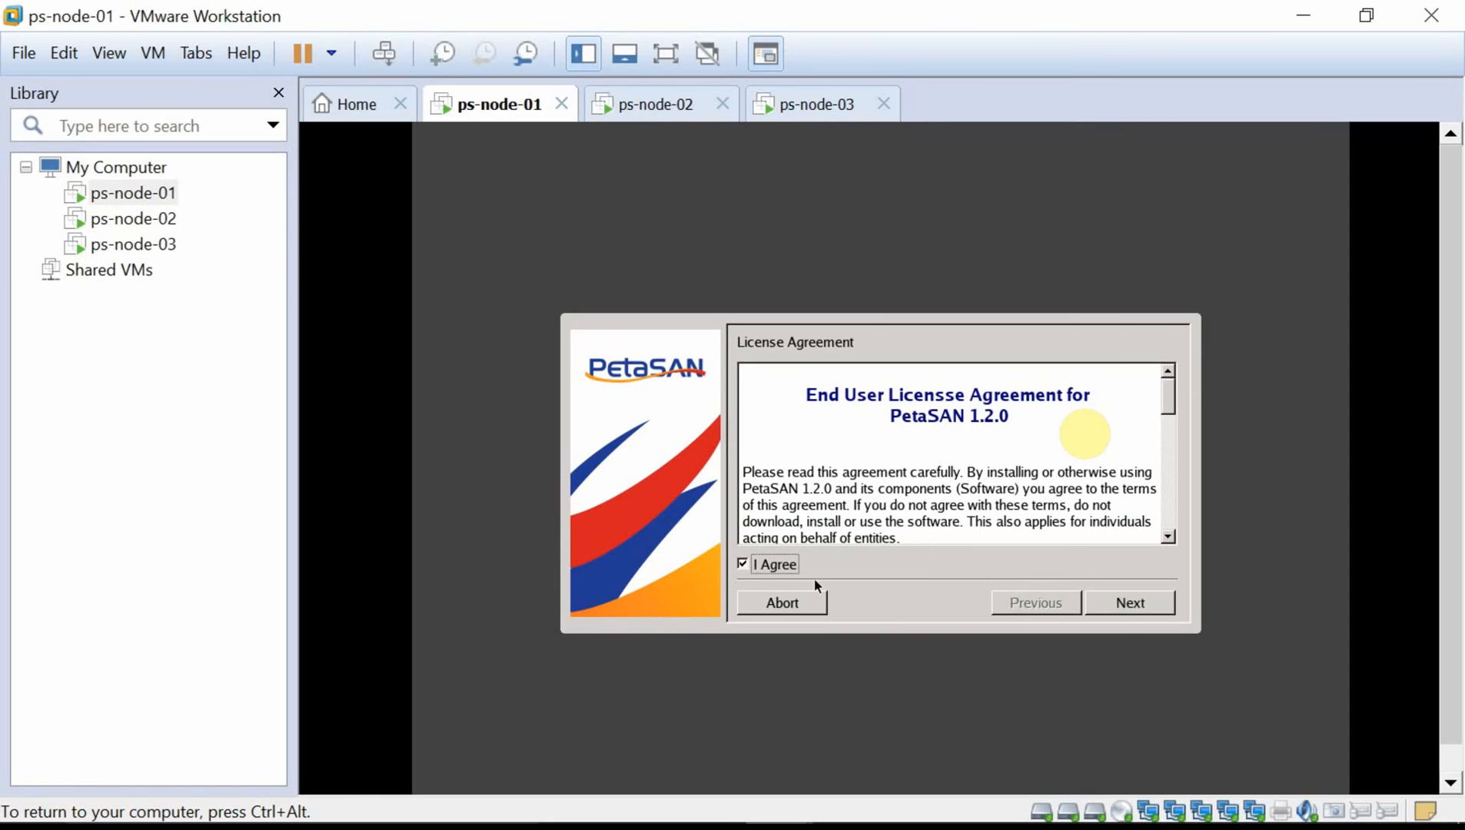
click(1166, 615)
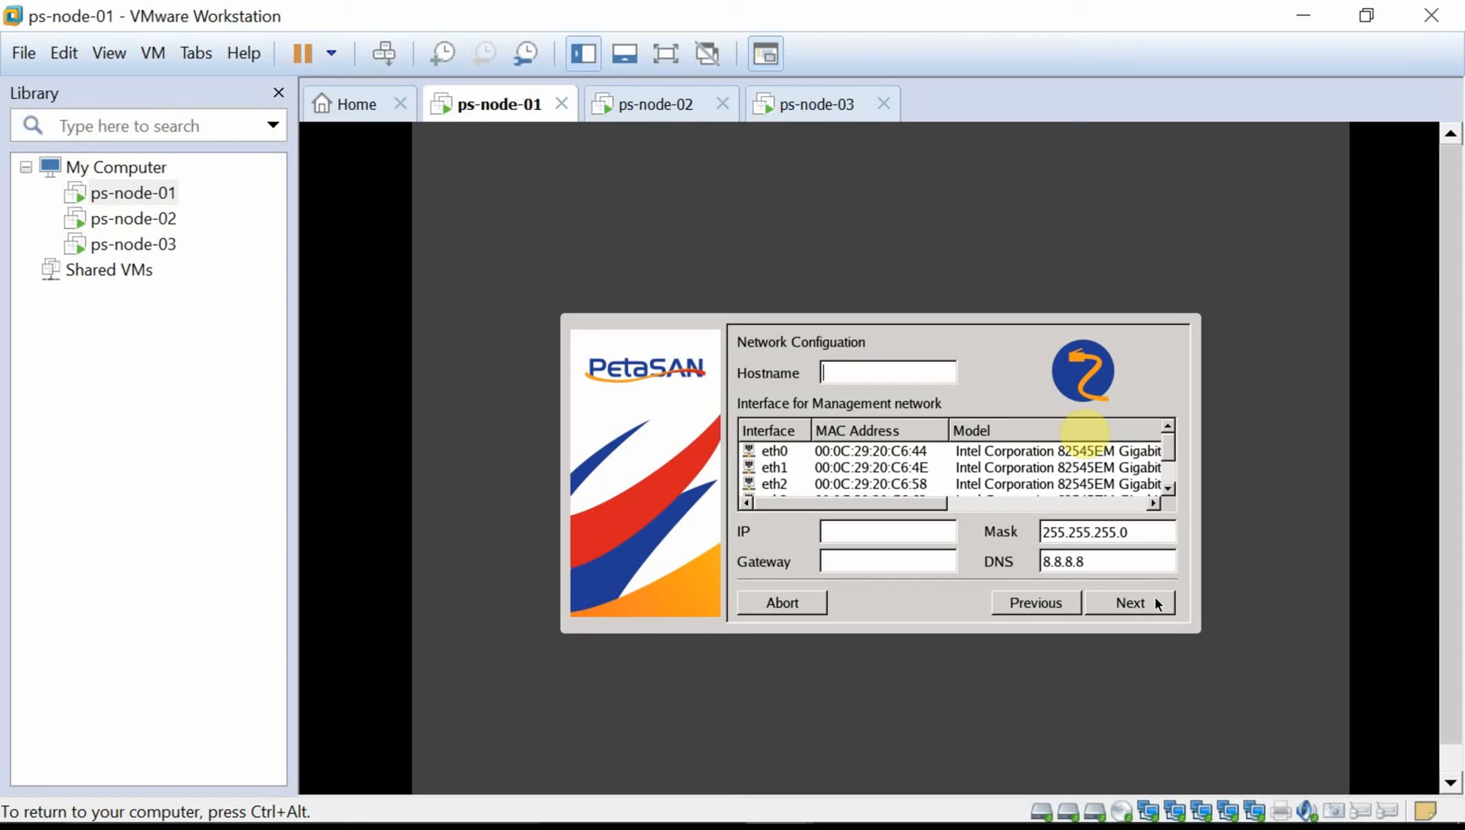
text(ps-node-01)
click(888, 539)
key(ctrl+alt)
click(1302, 17)
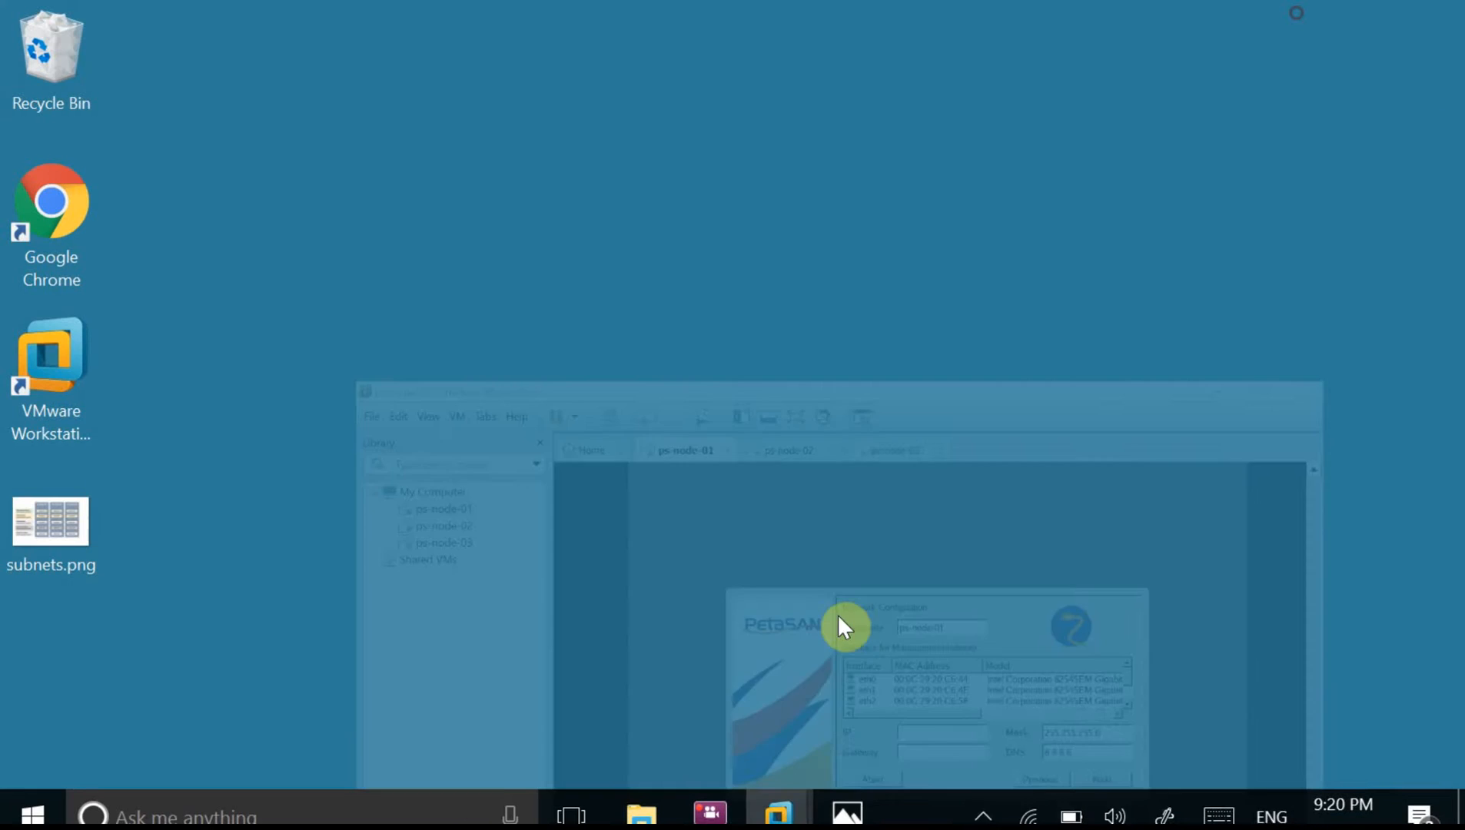
click(830, 792)
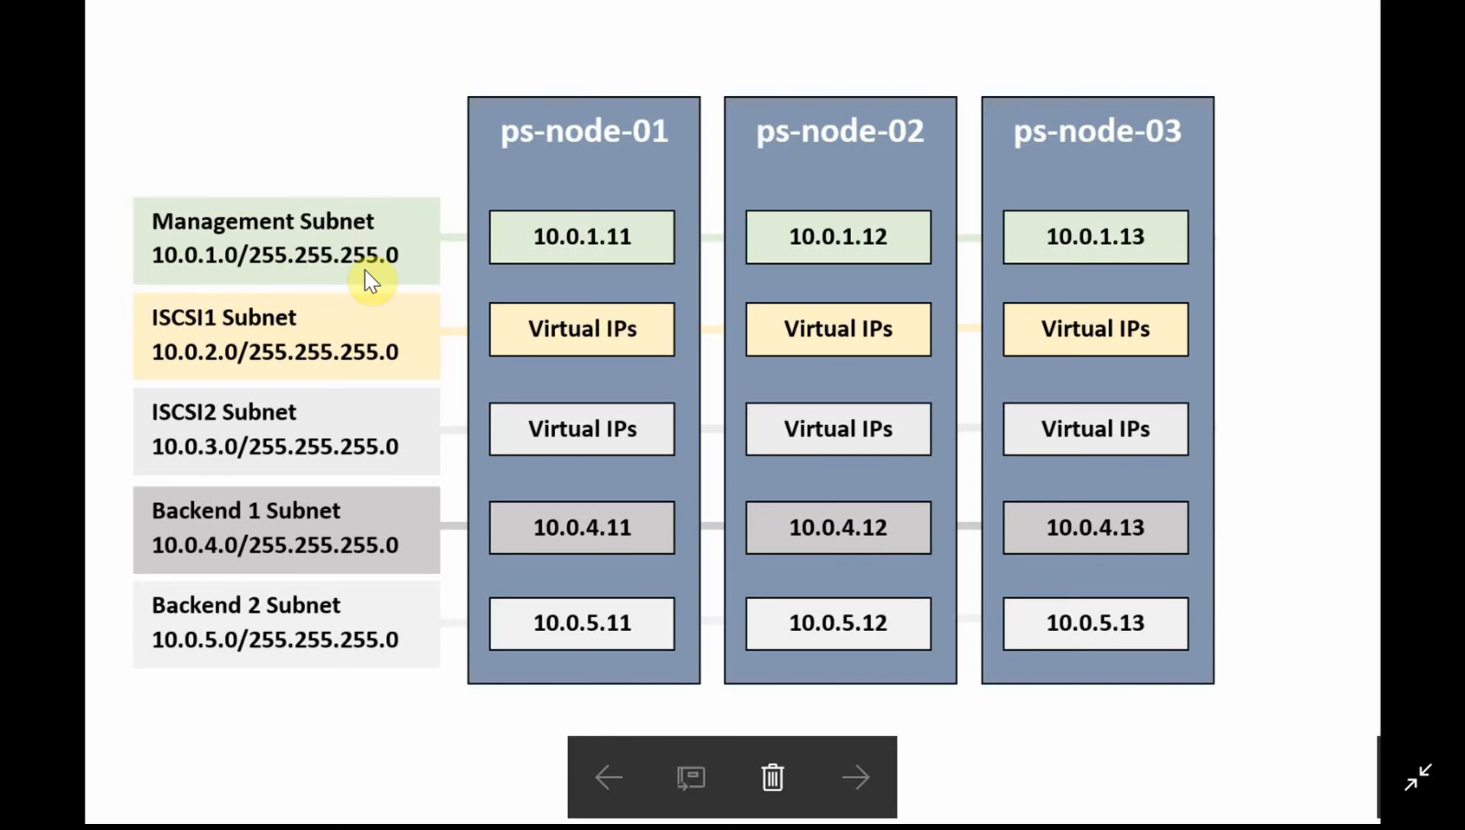
click(1314, 17)
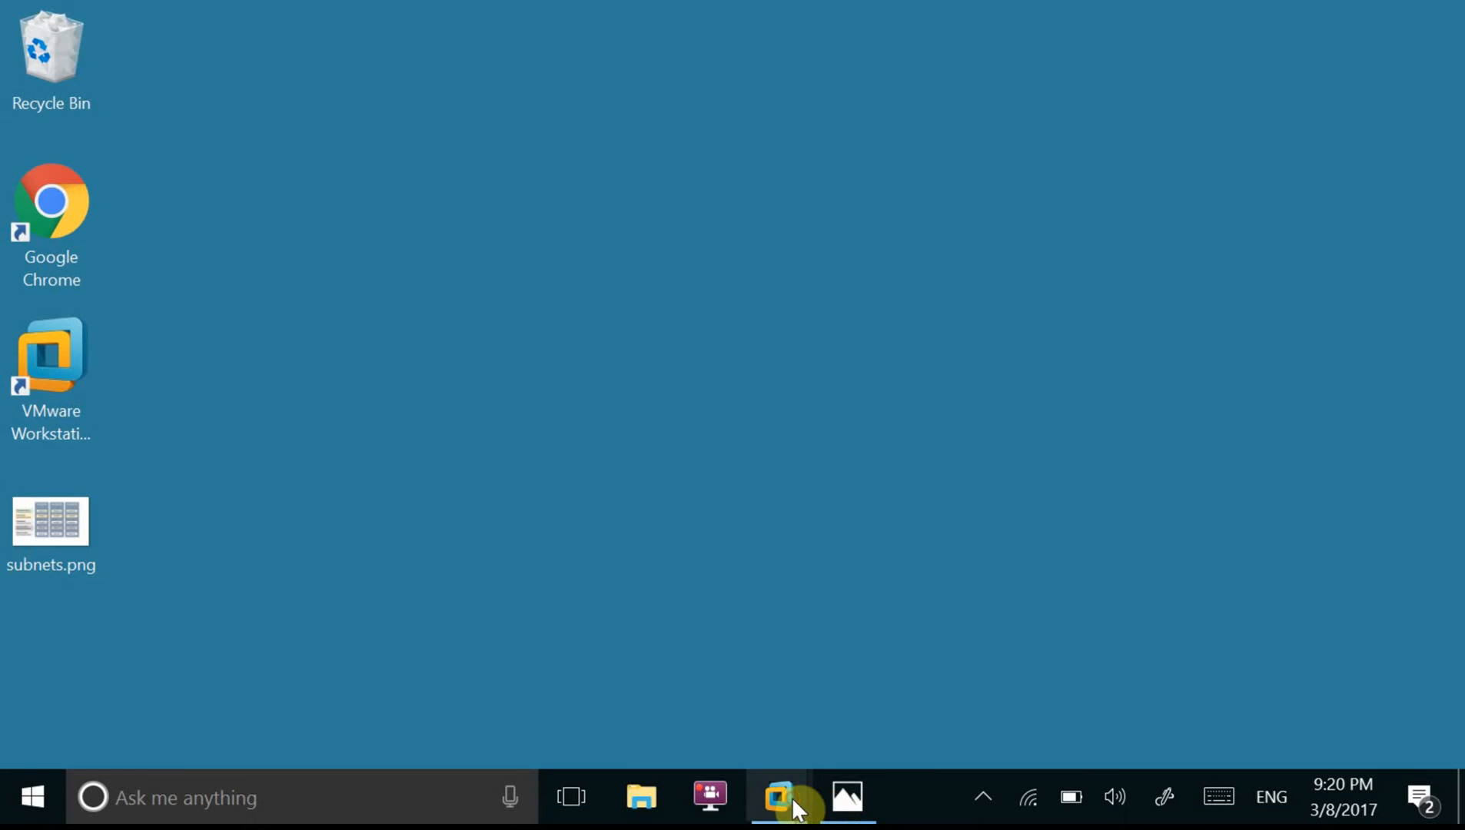
mouse_move(792, 798)
click(721, 682)
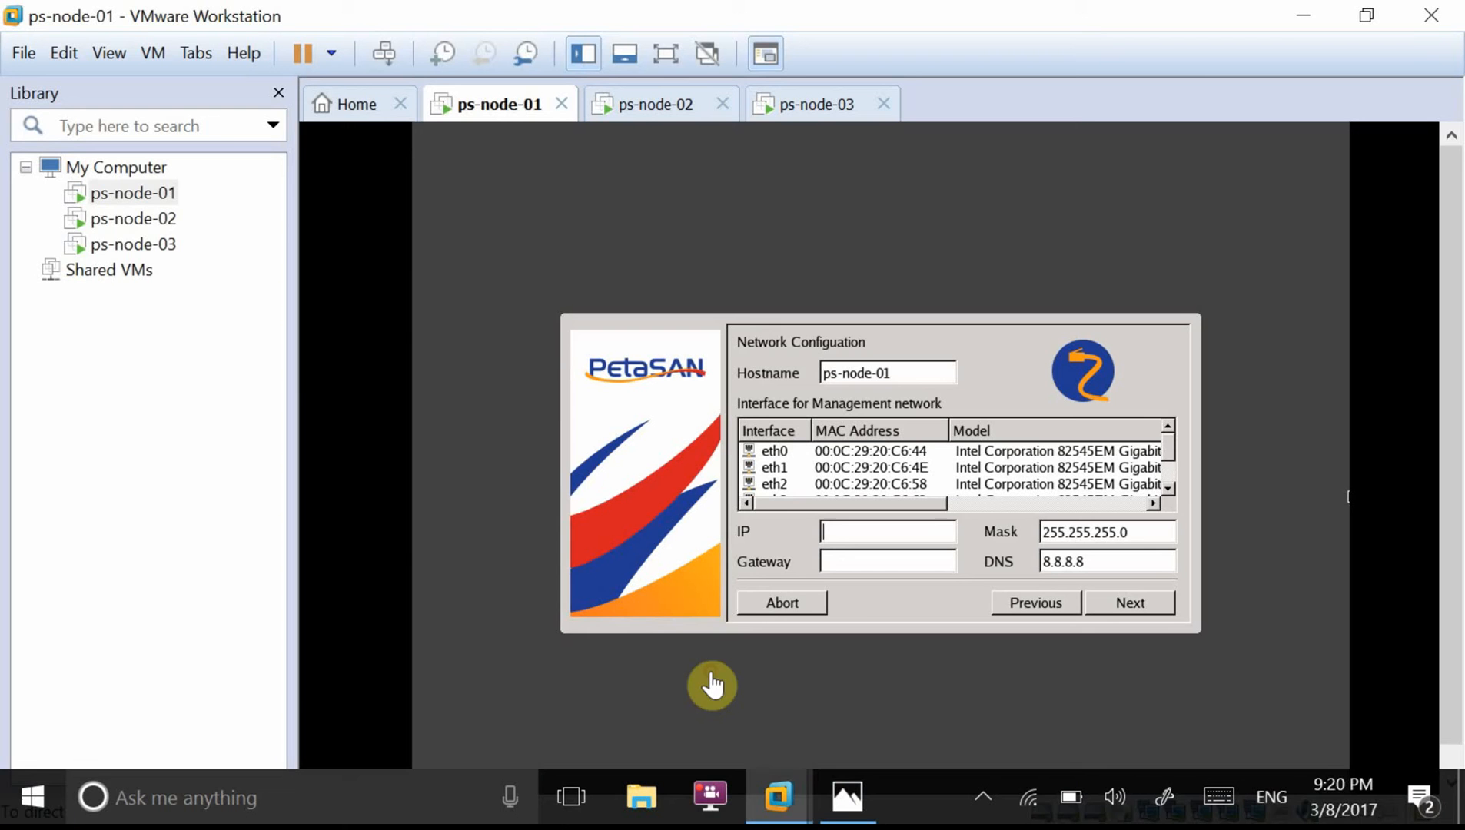
Enter IP 10.0.1.11 and gateway 10.0.1.1, and choose eth0 as the management interface.
click(845, 532)
text(1)
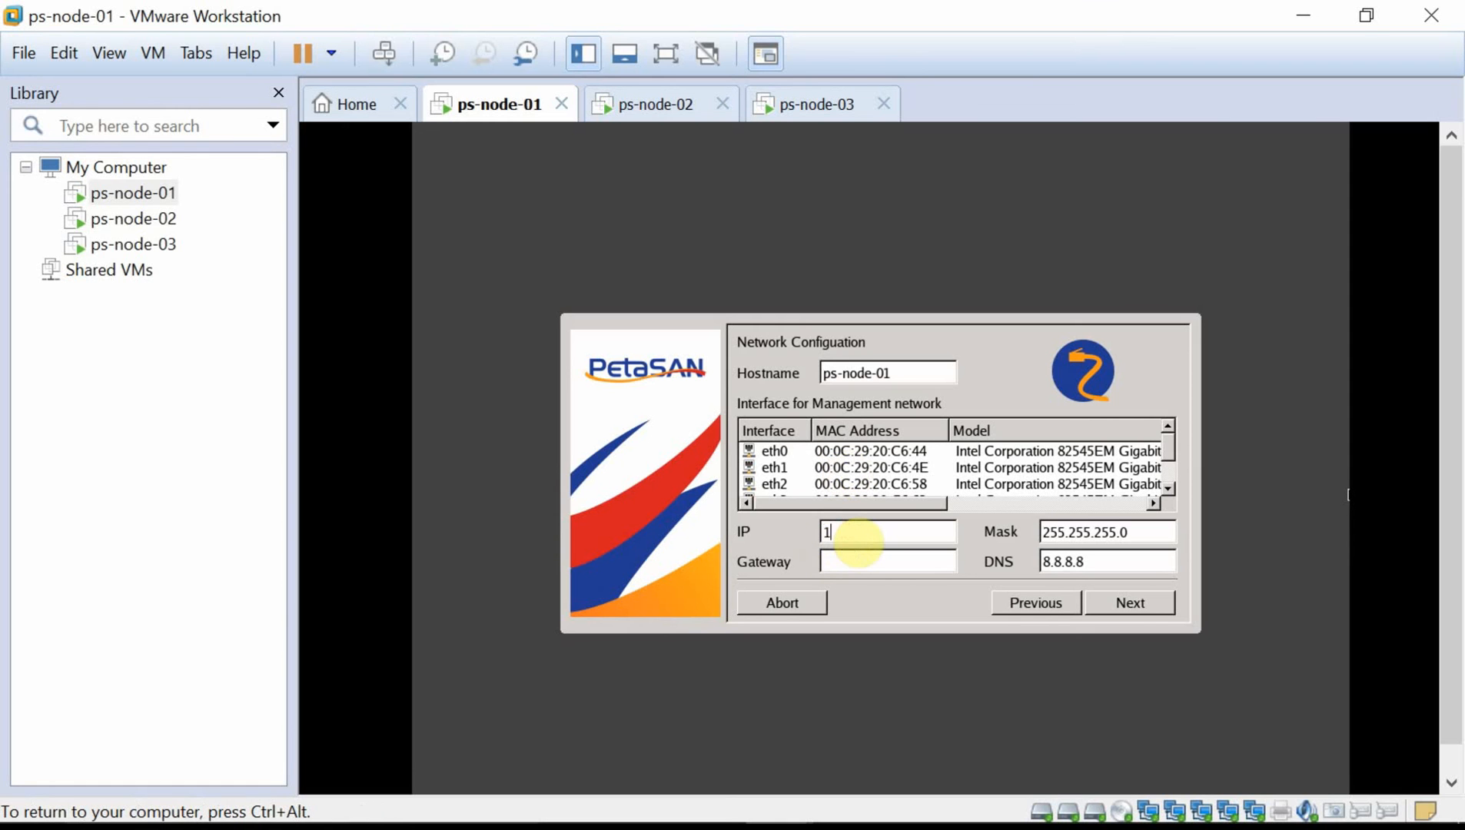
text(0.0.1.11)
key(Tab)
key(Tab)
text(10.0.1.1)
click(913, 457)
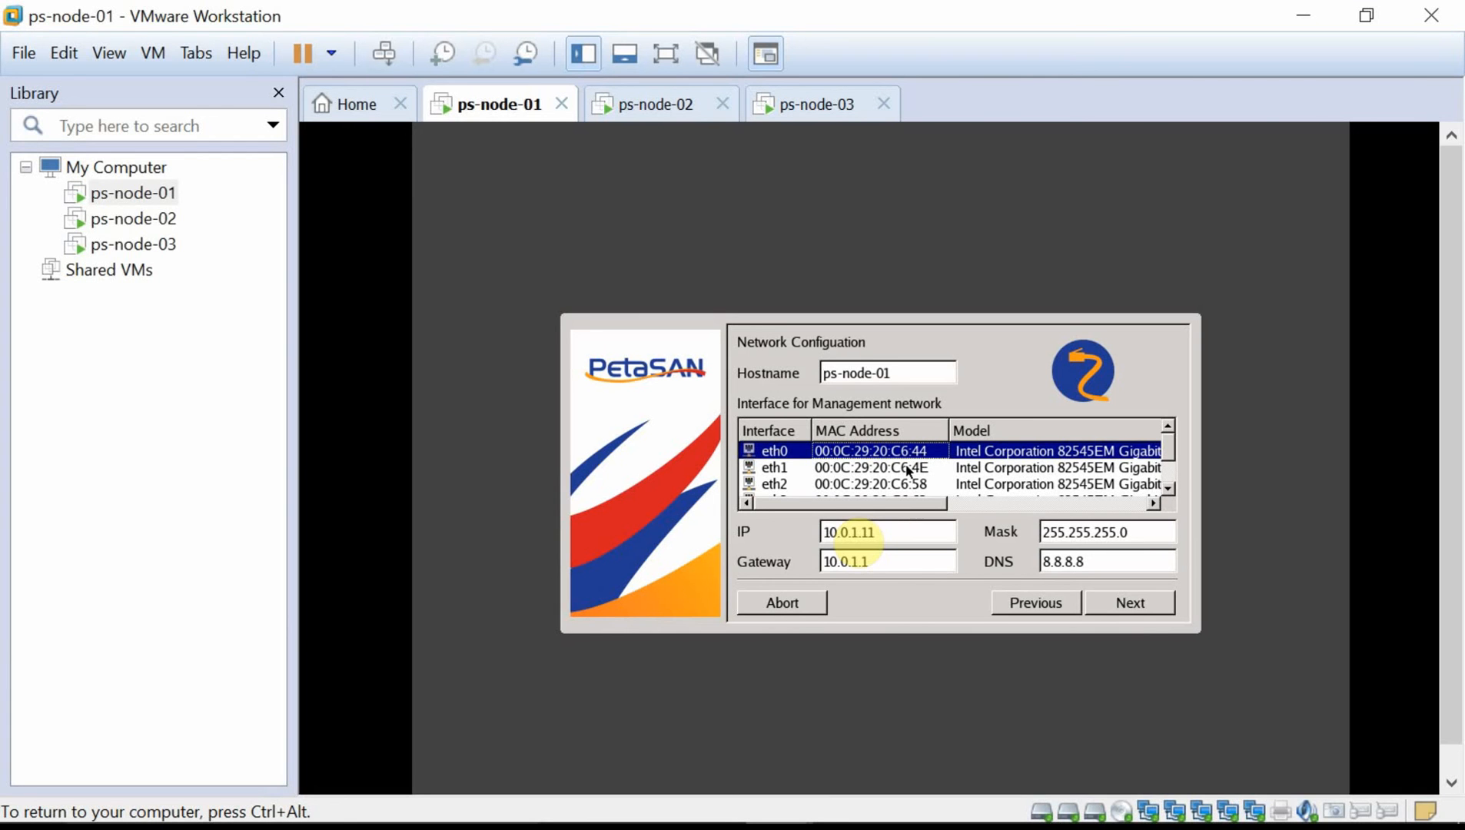
click(1135, 610)
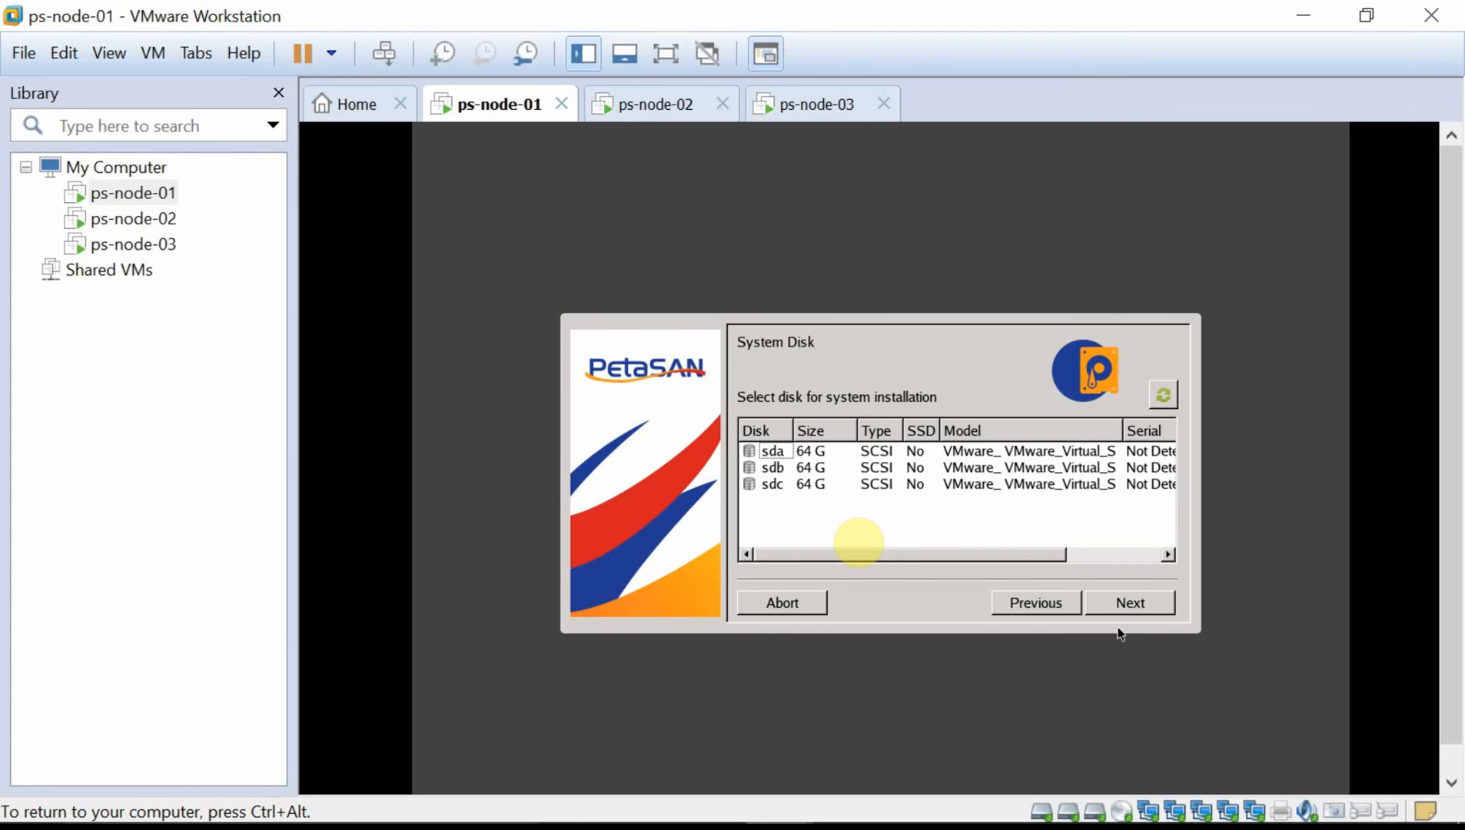
Choose sda as ps-node-01's system disk and continue to Time Setup.
click(845, 455)
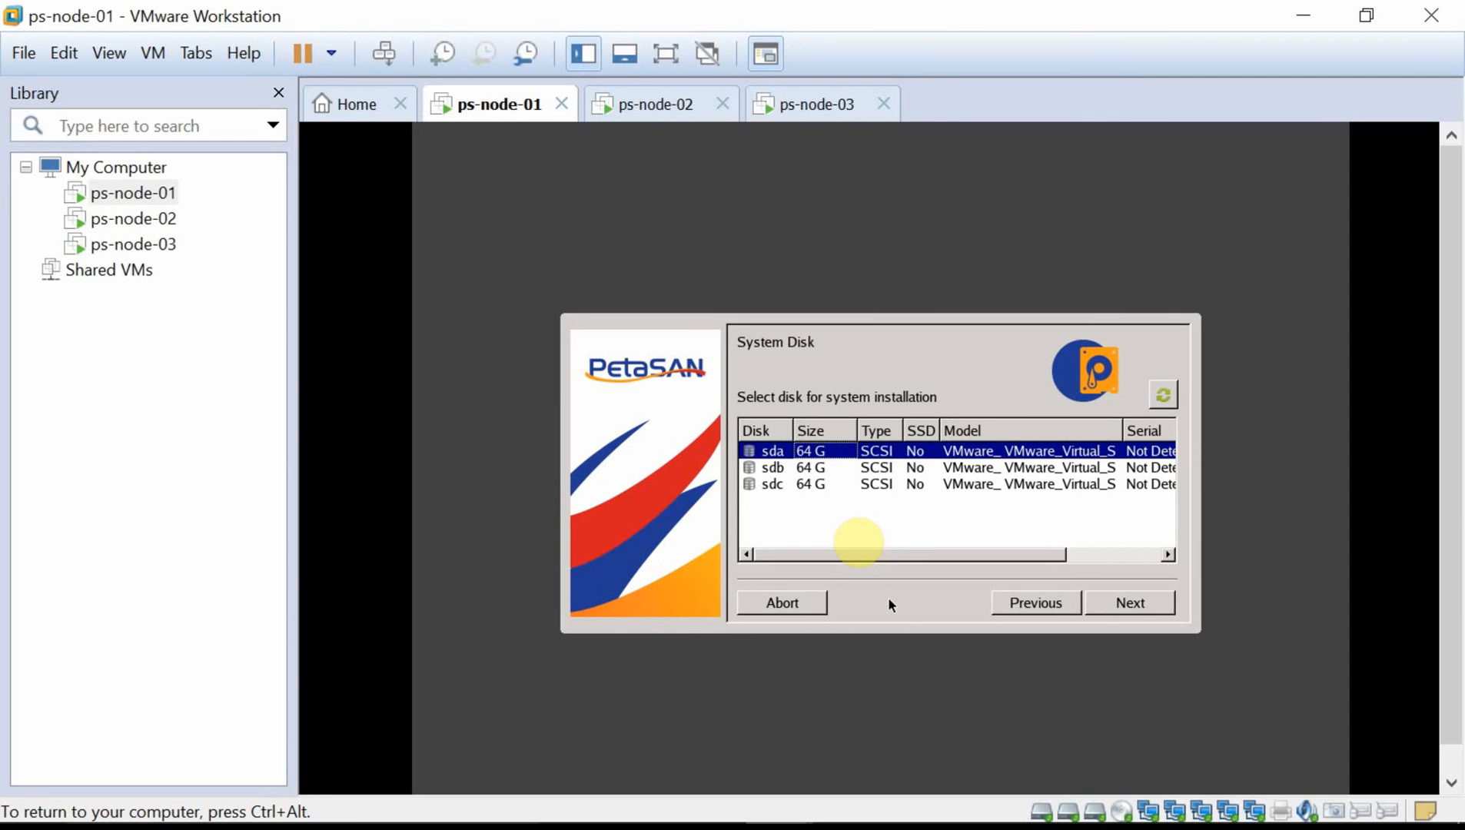
click(1164, 612)
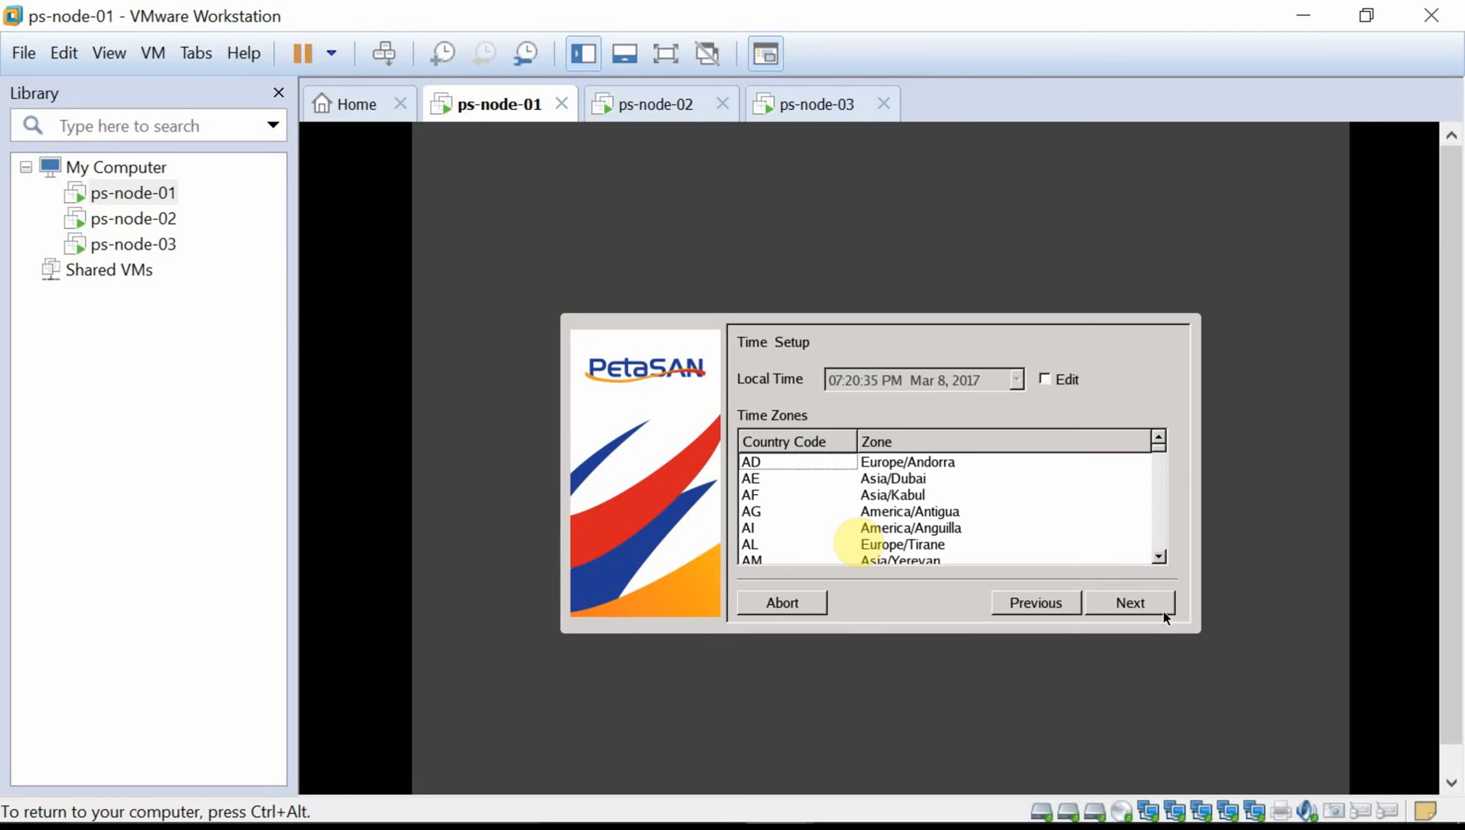
Set the local time to 09:20 PM and the Africa/Cairo time zone, then pass the summary.
click(1045, 379)
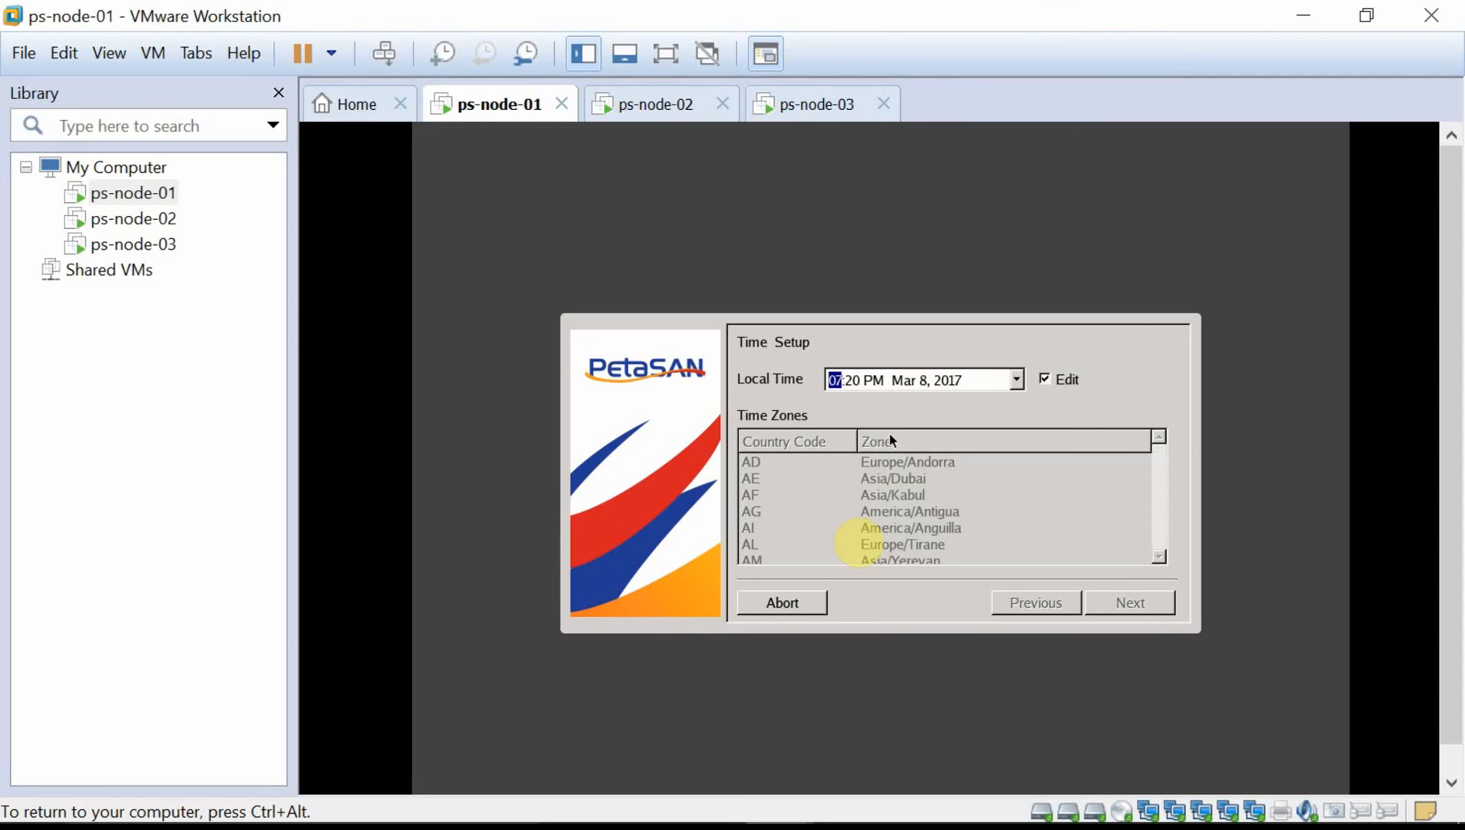
key(Up)
key(Up)
click(1045, 379)
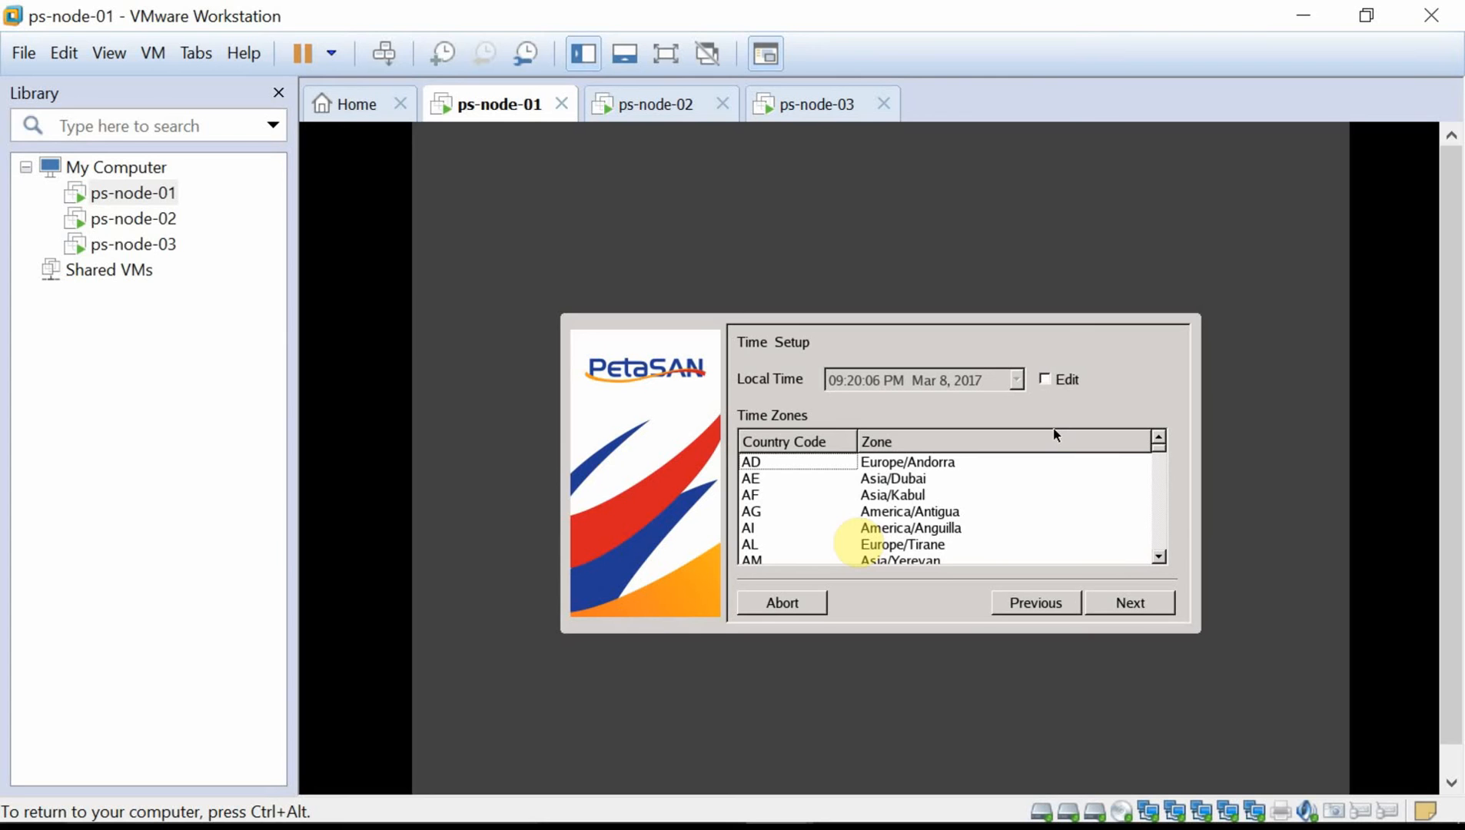
key(e)
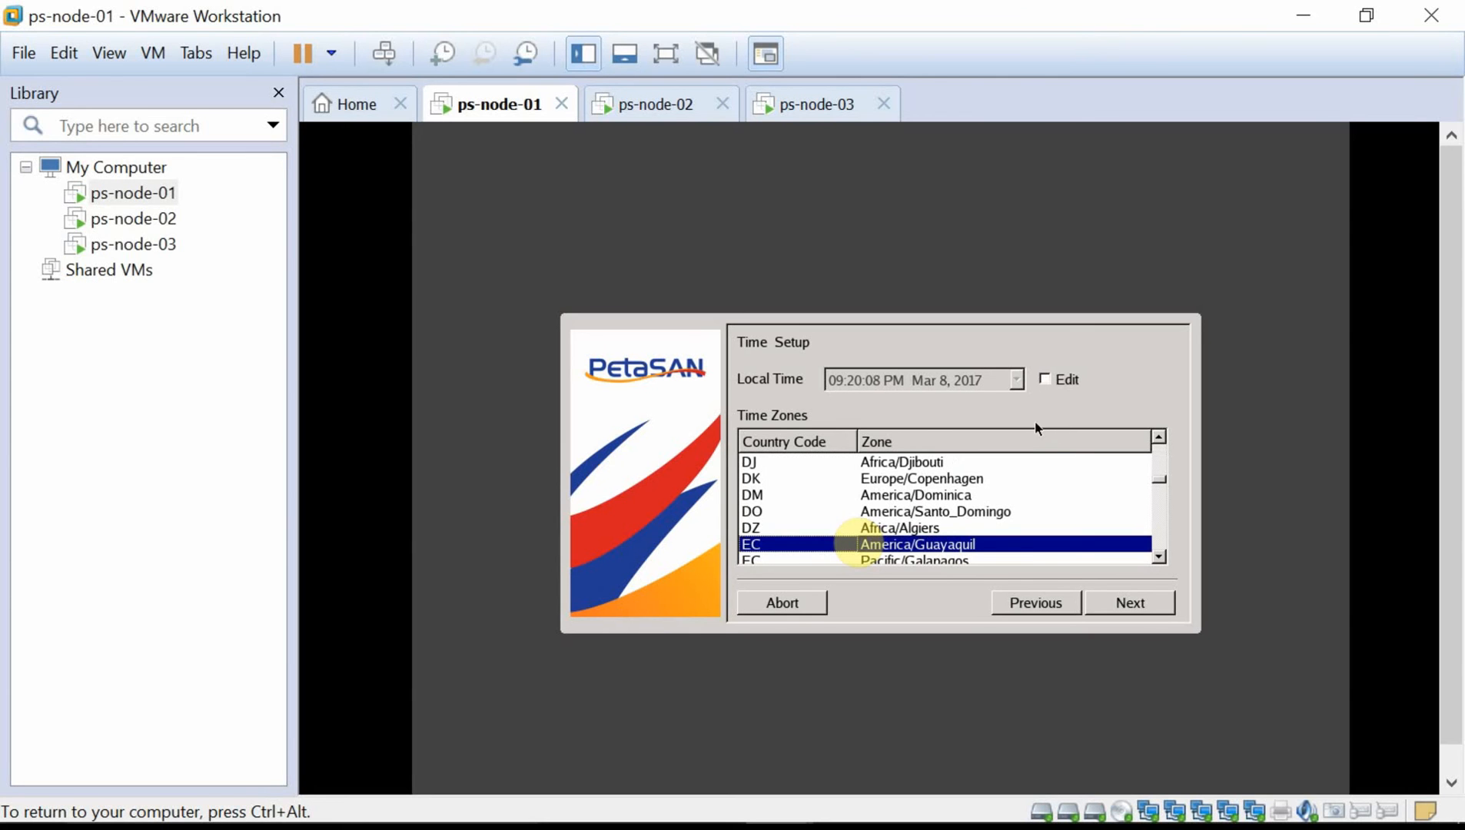
click(1162, 559)
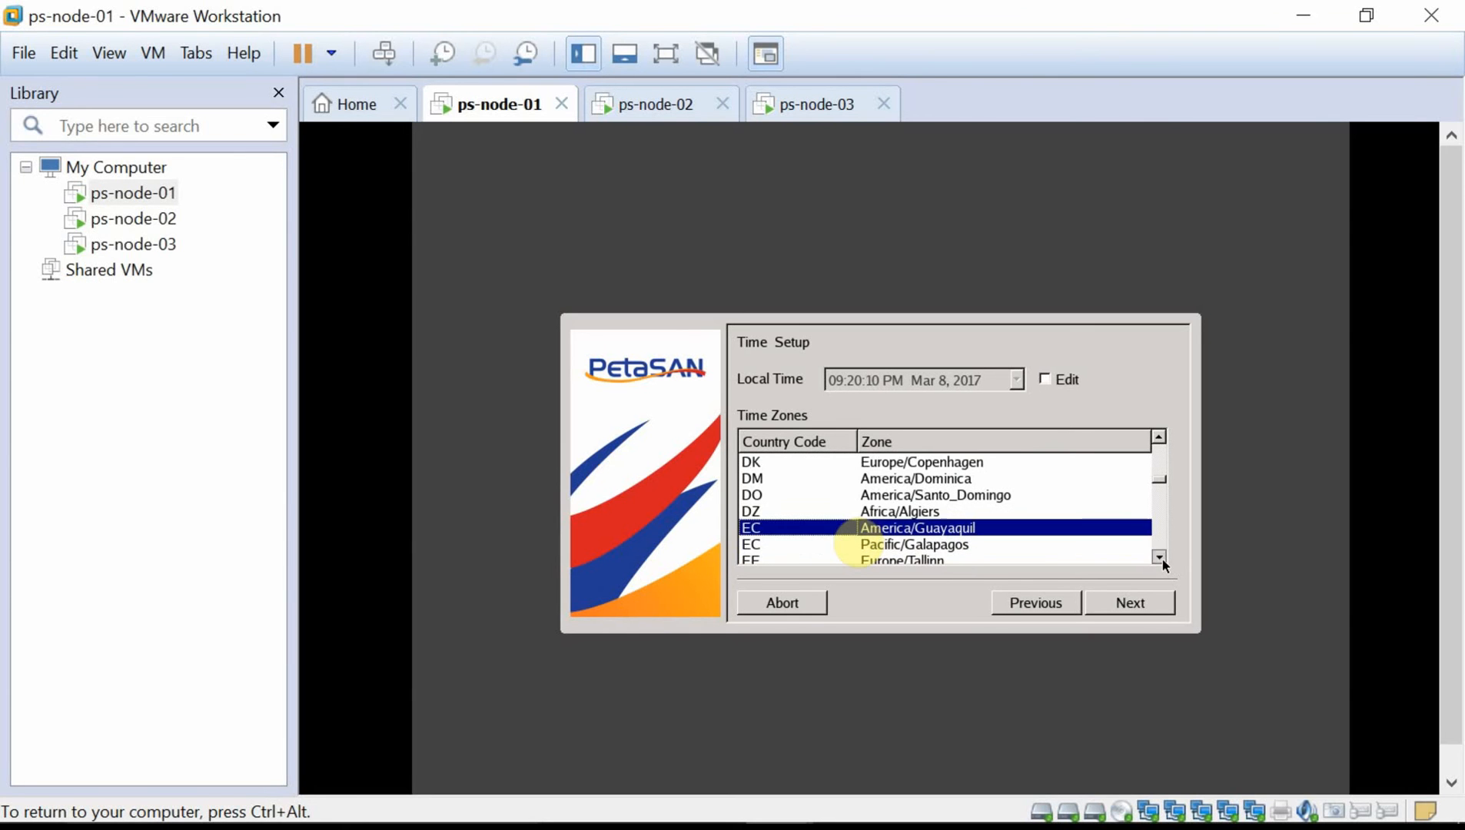
click(1162, 559)
click(1161, 558)
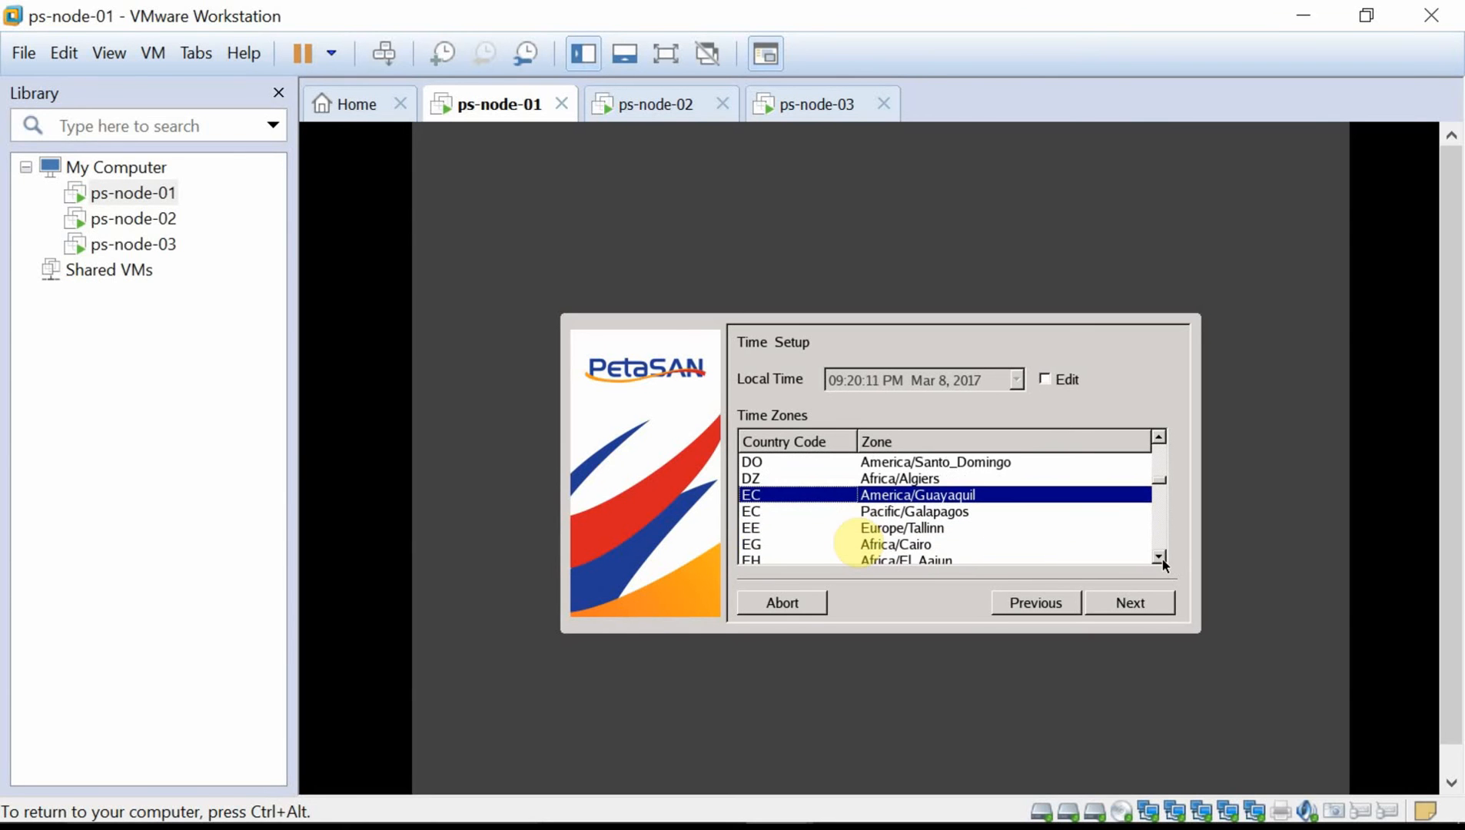
click(950, 544)
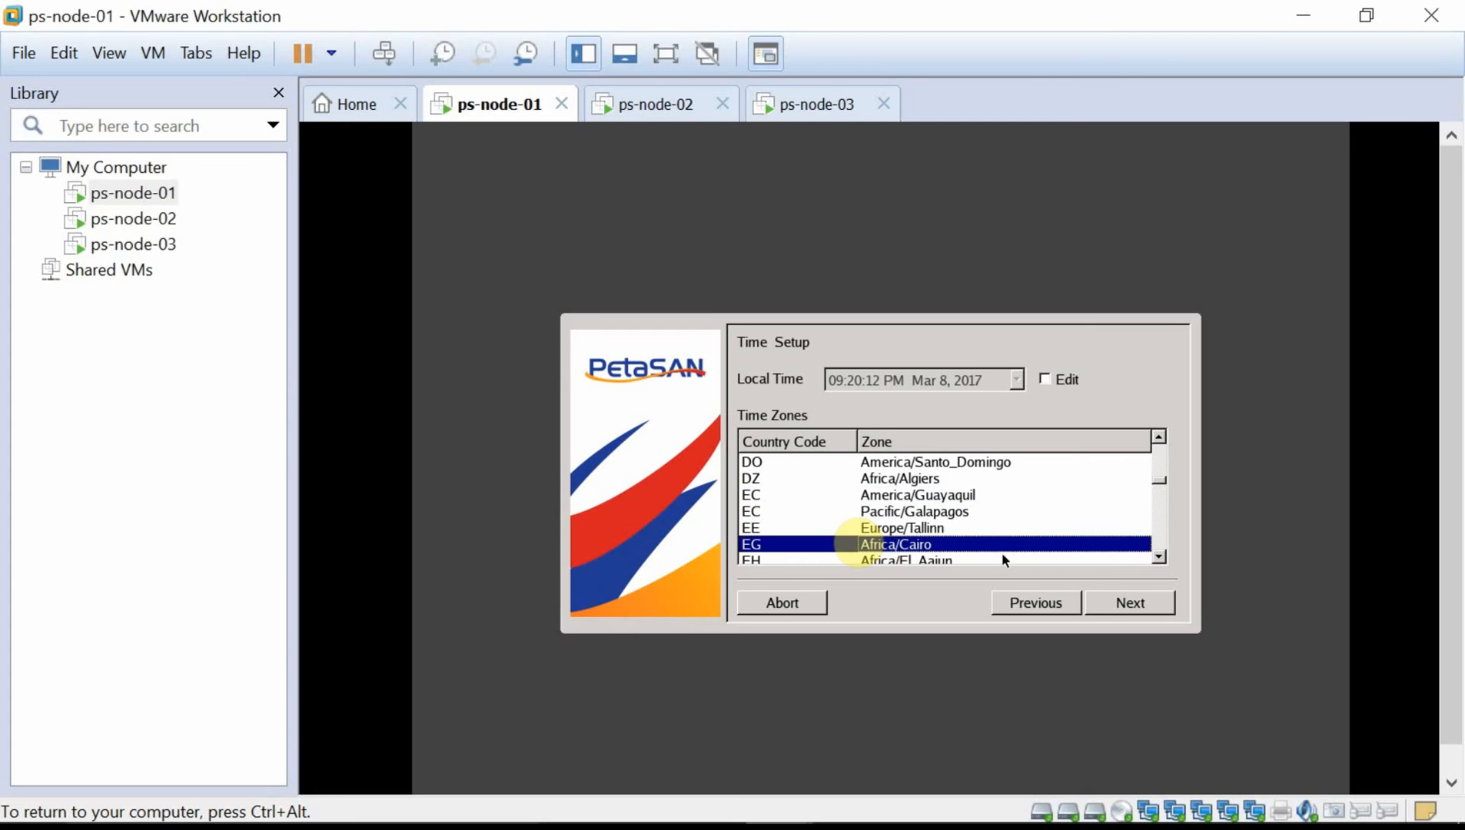
click(1128, 603)
click(1128, 604)
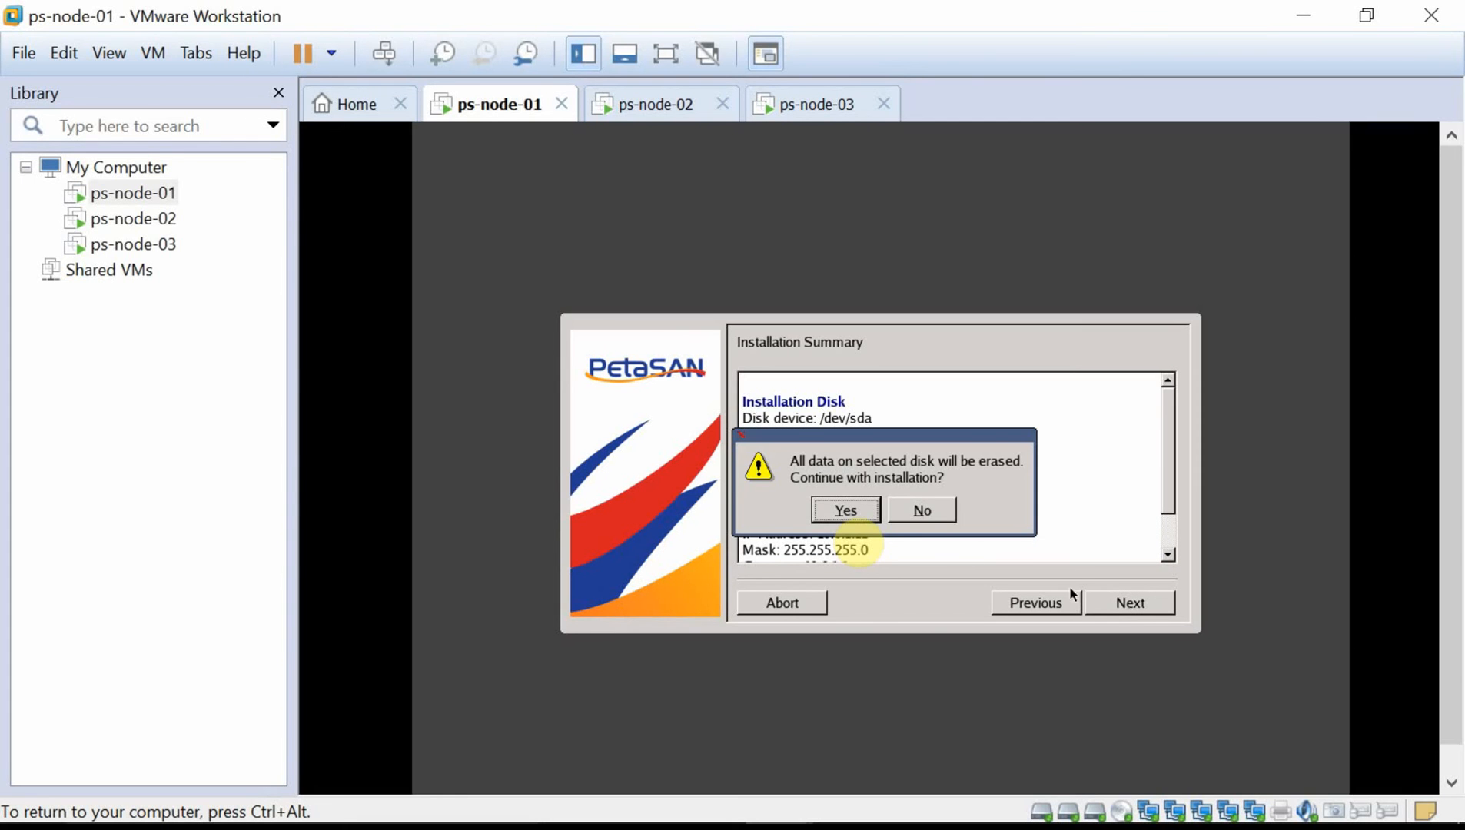
Confirm erasing ps-node-01's disk so its PetaSAN installation begins.
click(858, 523)
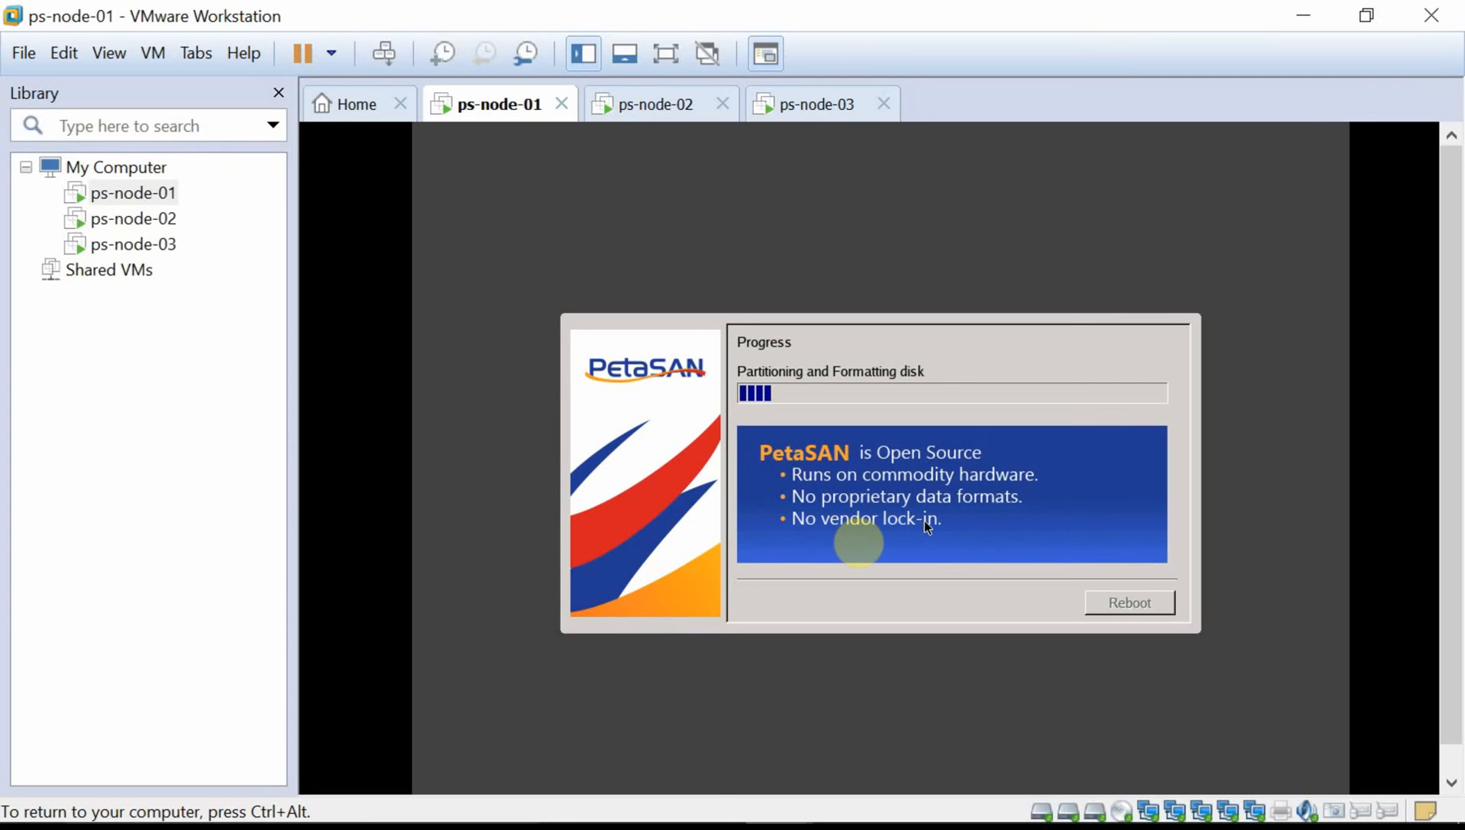
key(ctrl+alt)
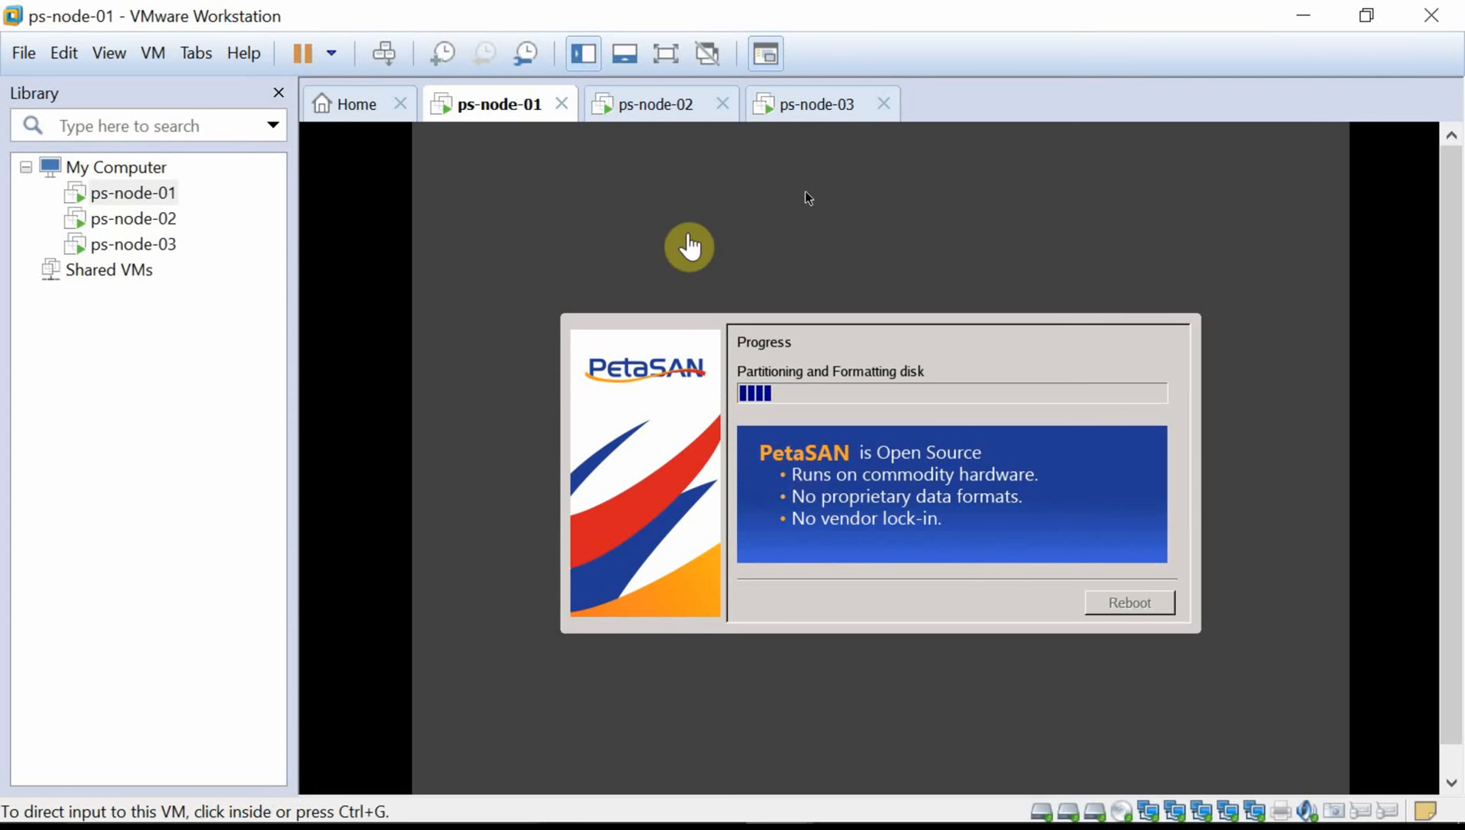
click(634, 103)
Accept ps-node-02's licence, enter hostname ps-node-02 and select eth0 for management.
click(838, 427)
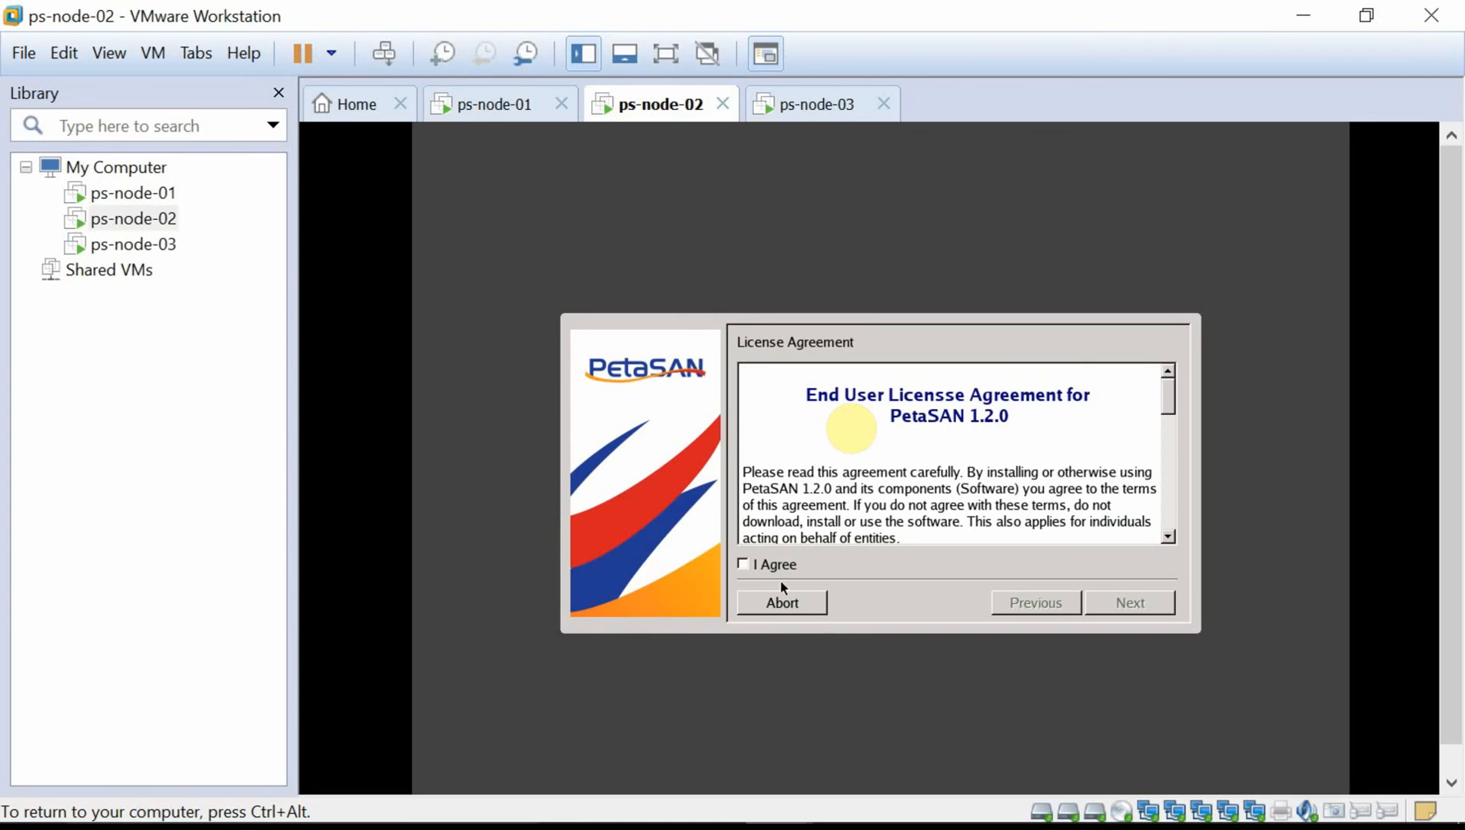
click(743, 565)
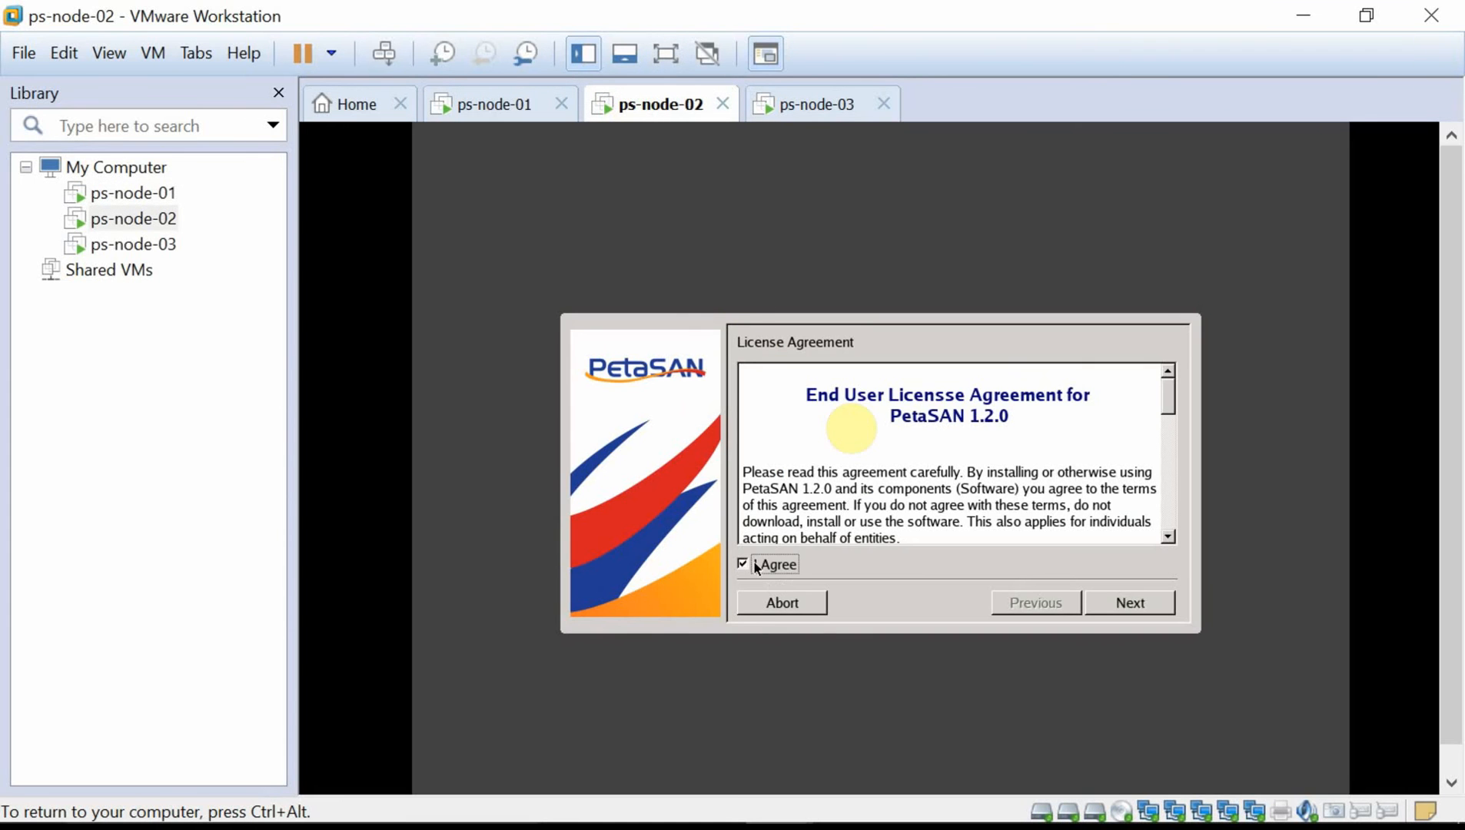
click(1114, 608)
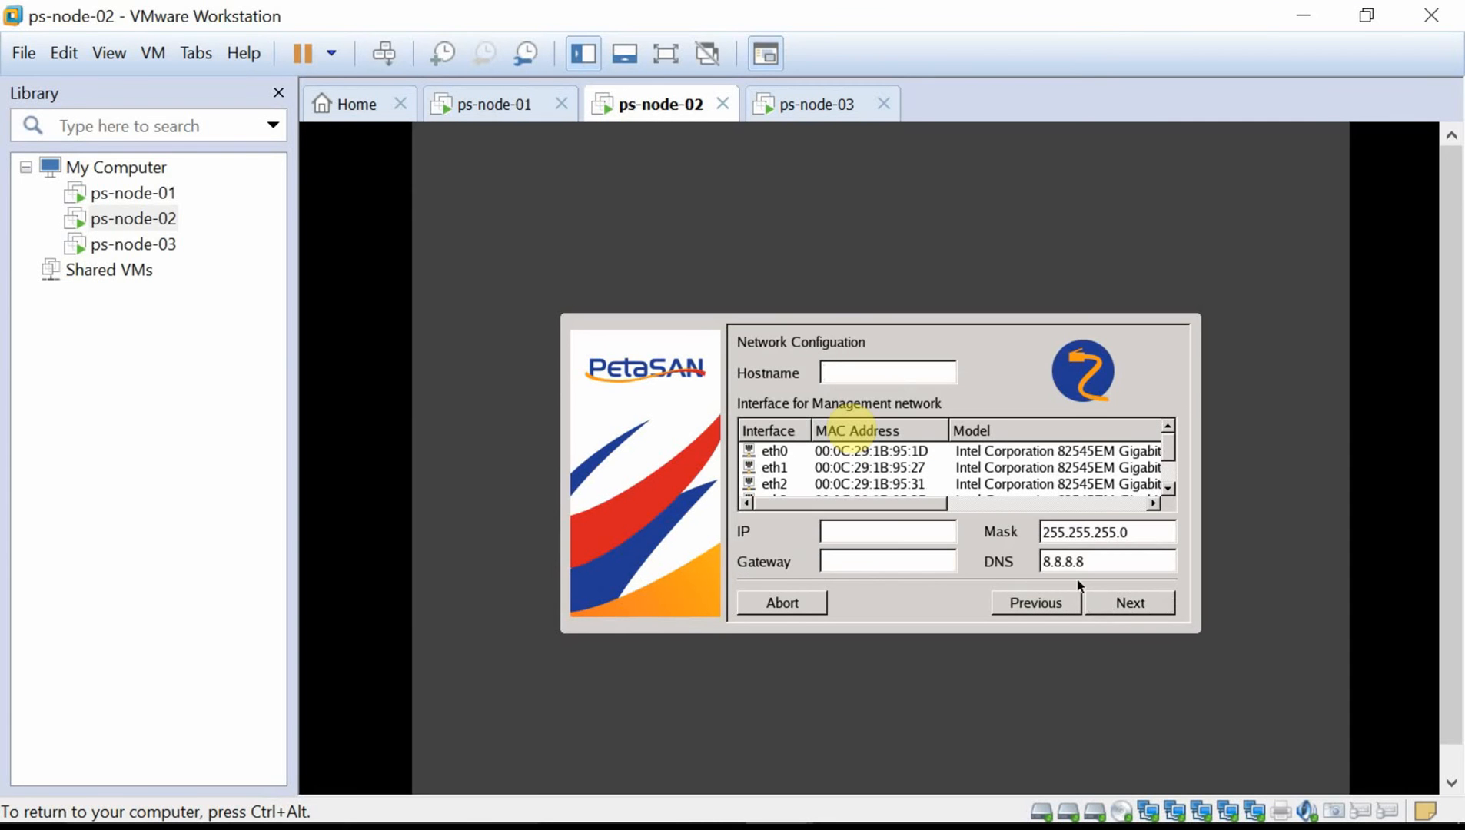
text(ps-node-02)
click(1016, 454)
click(1038, 504)
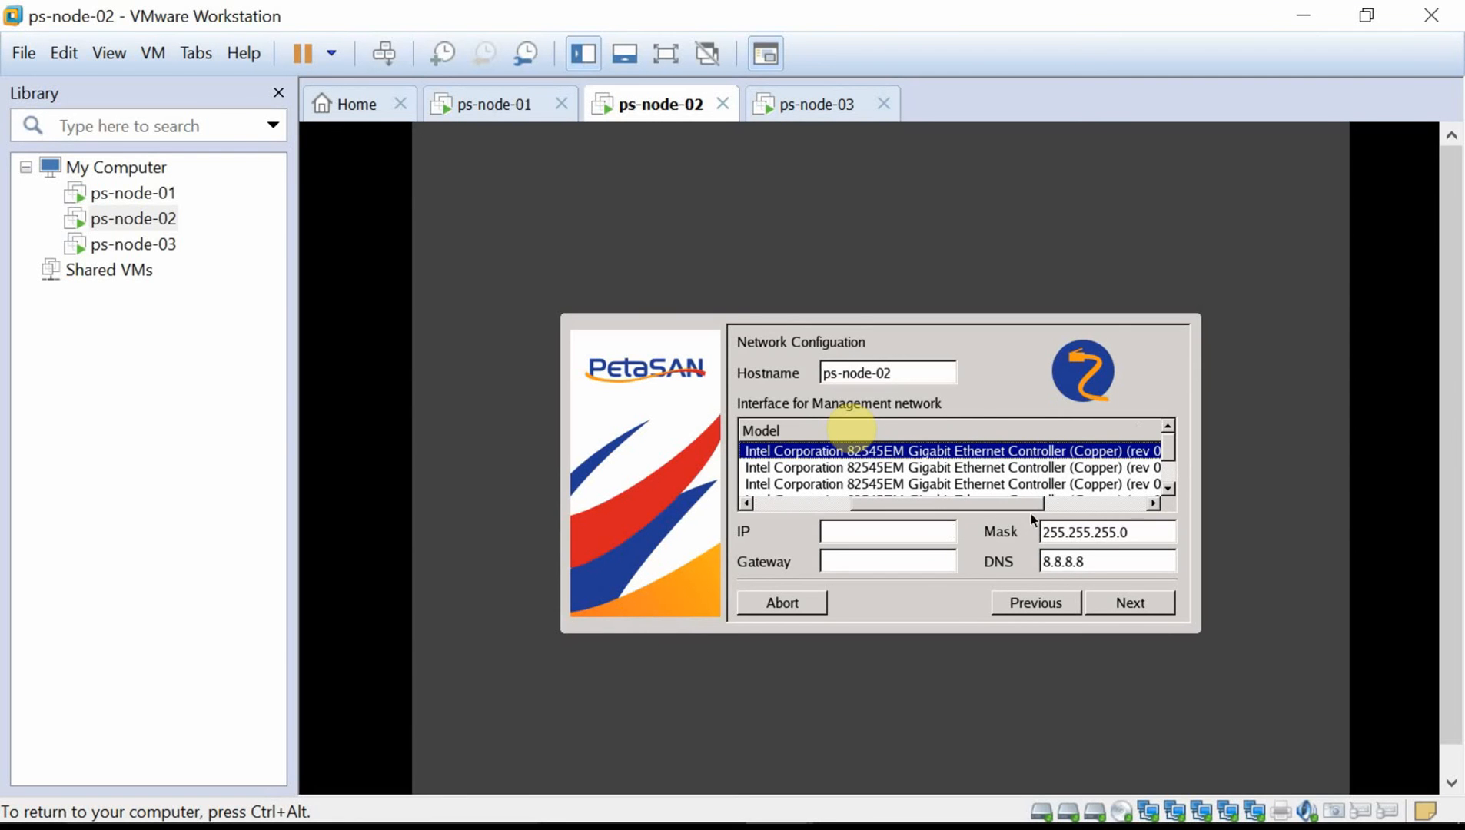
drag(1021, 505, 916, 505)
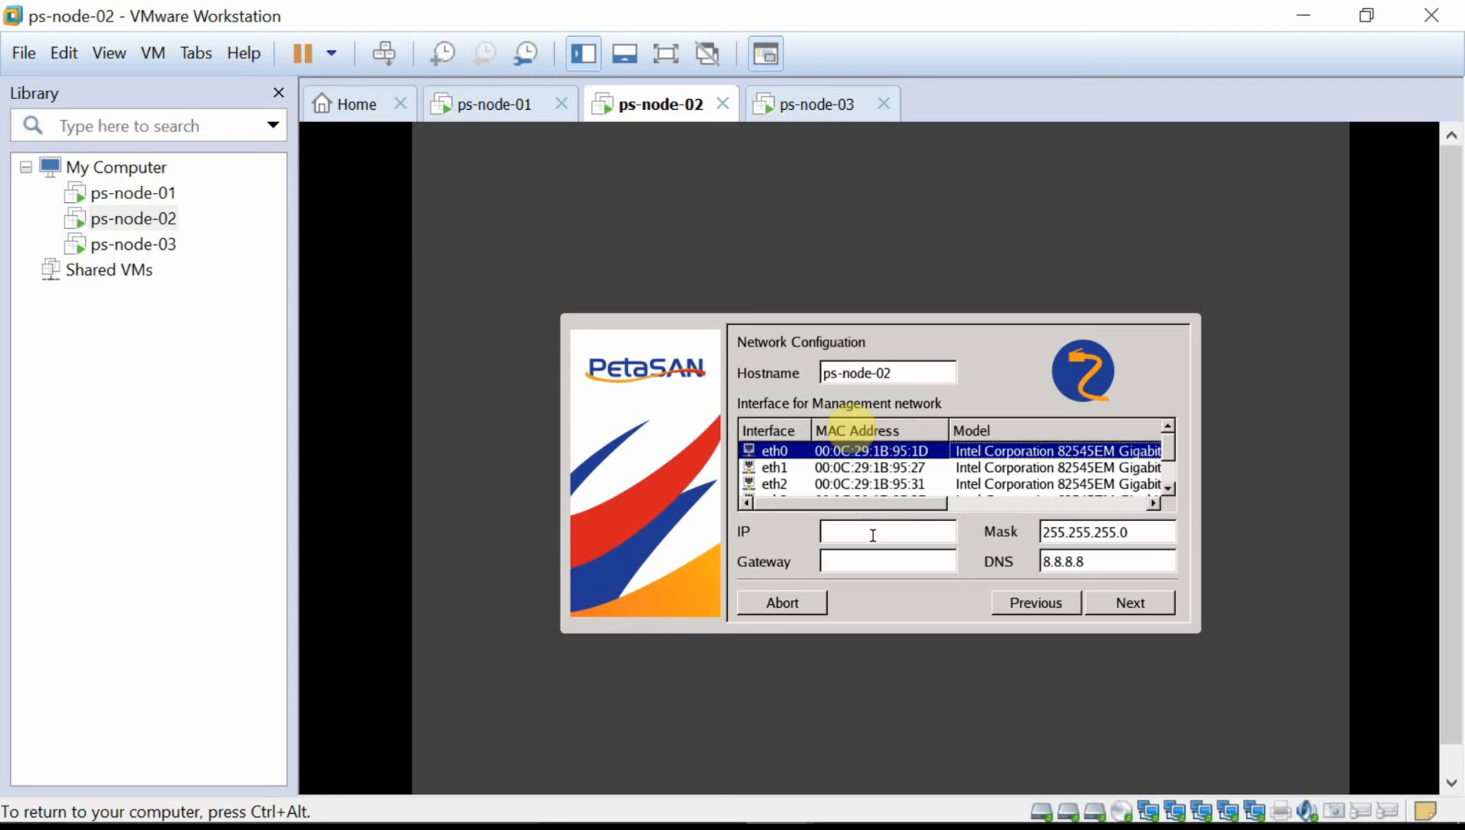
click(875, 539)
key(ctrl+alt)
click(1300, 17)
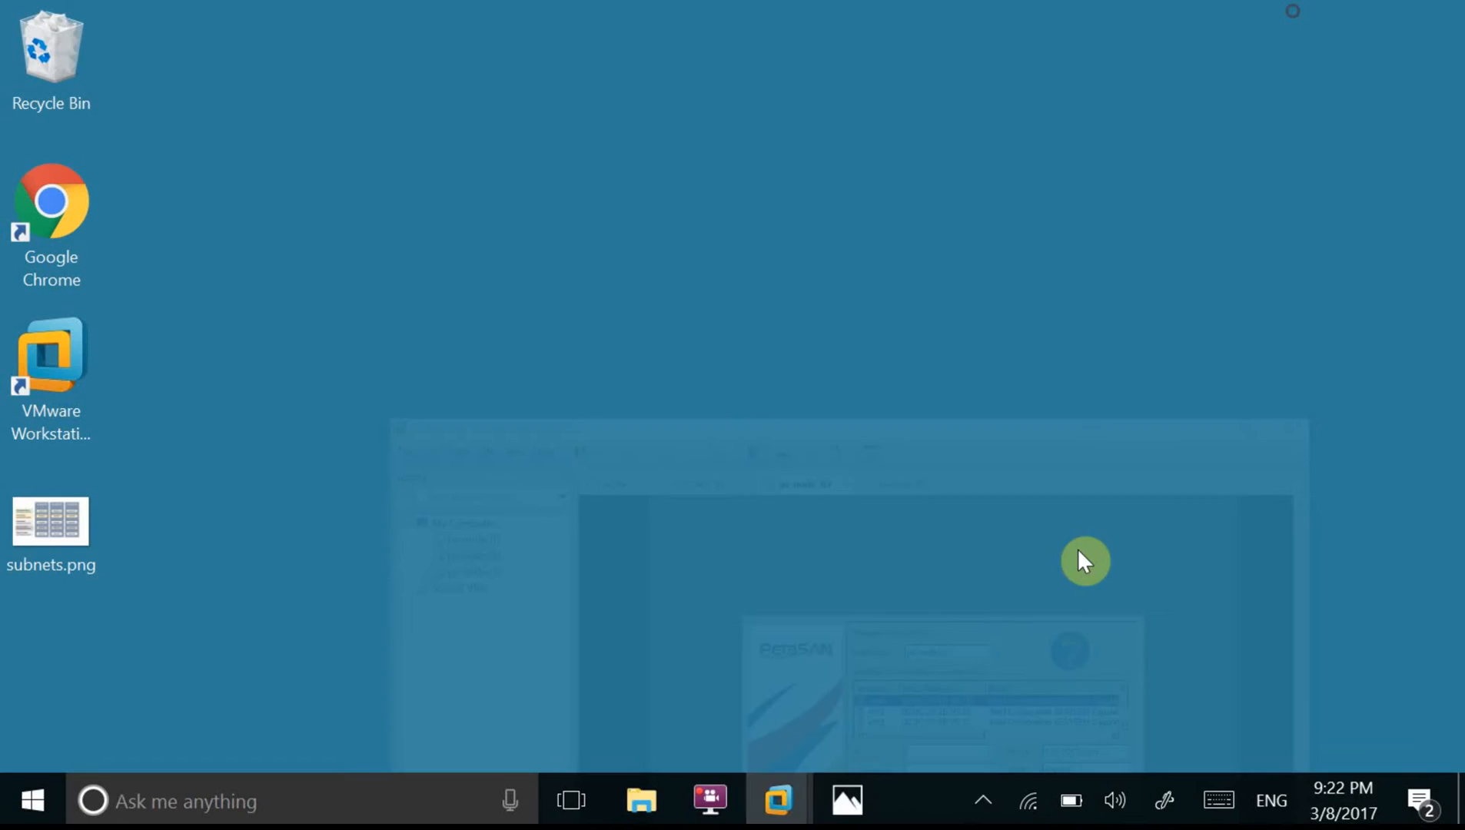
Check subnets.png for ps-node-02's management IP 10.0.1.12, then go back to ps-node-02.
click(850, 795)
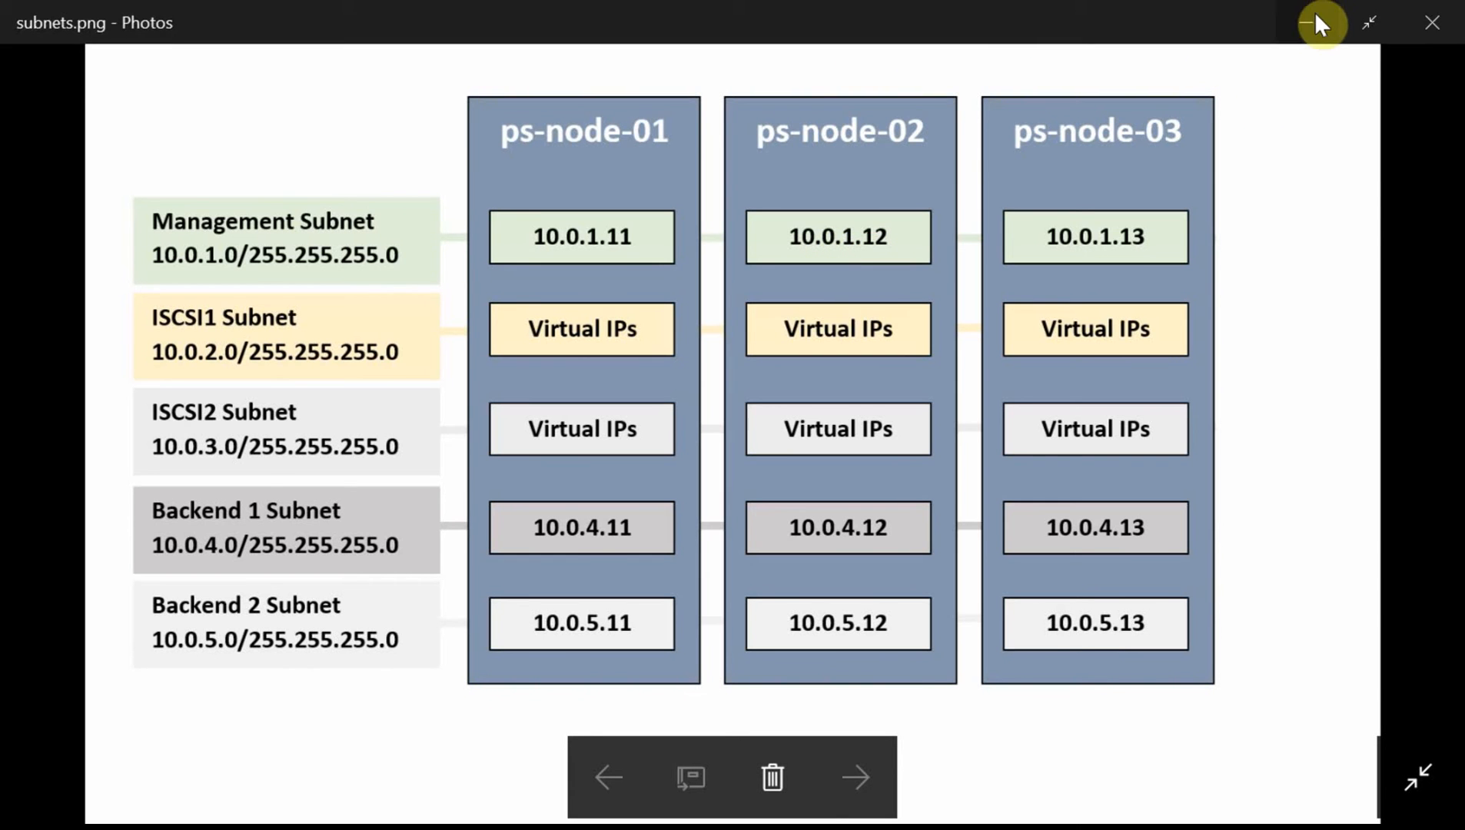
click(1315, 16)
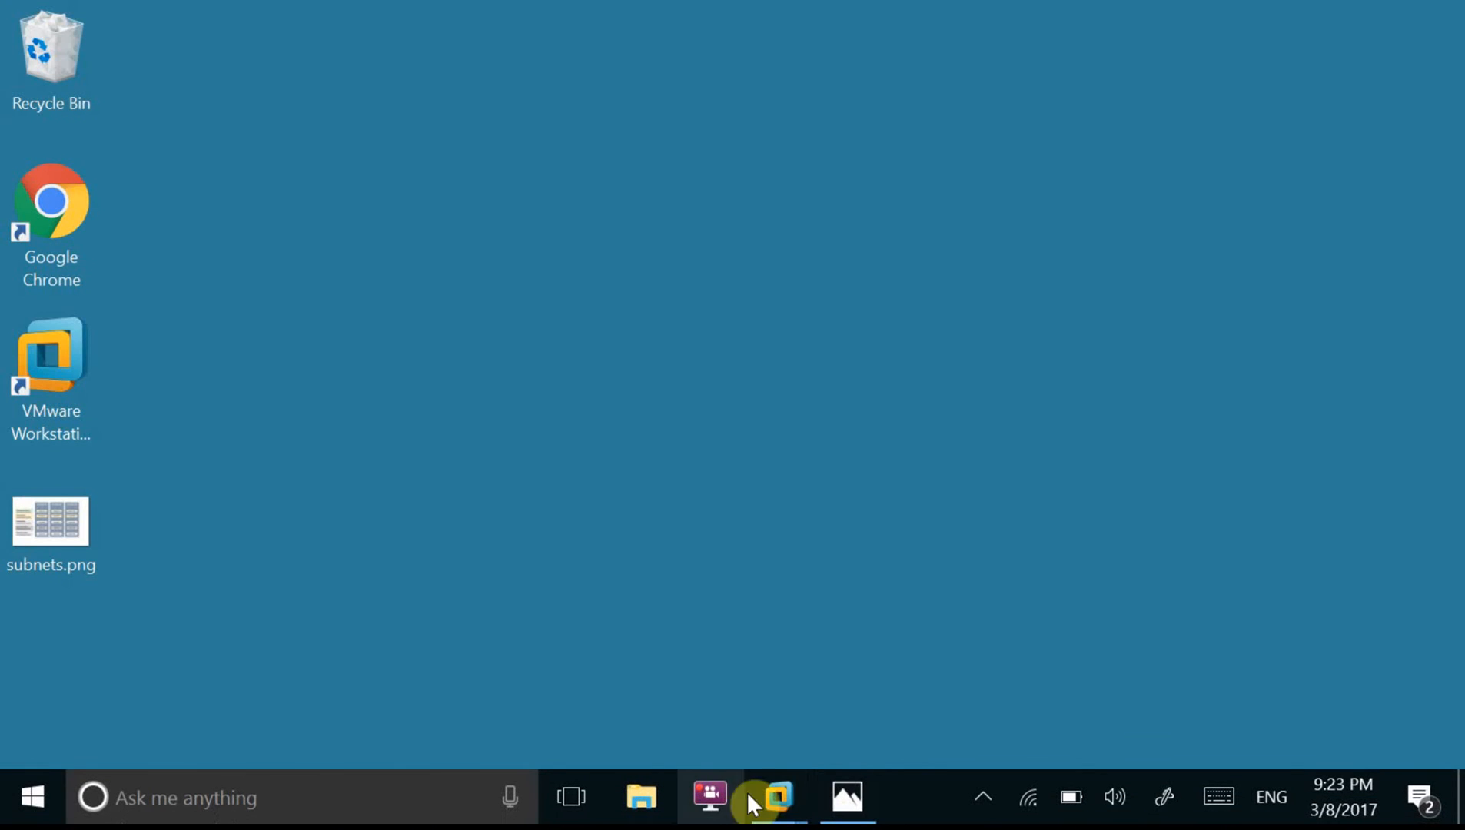
mouse_move(781, 792)
click(866, 658)
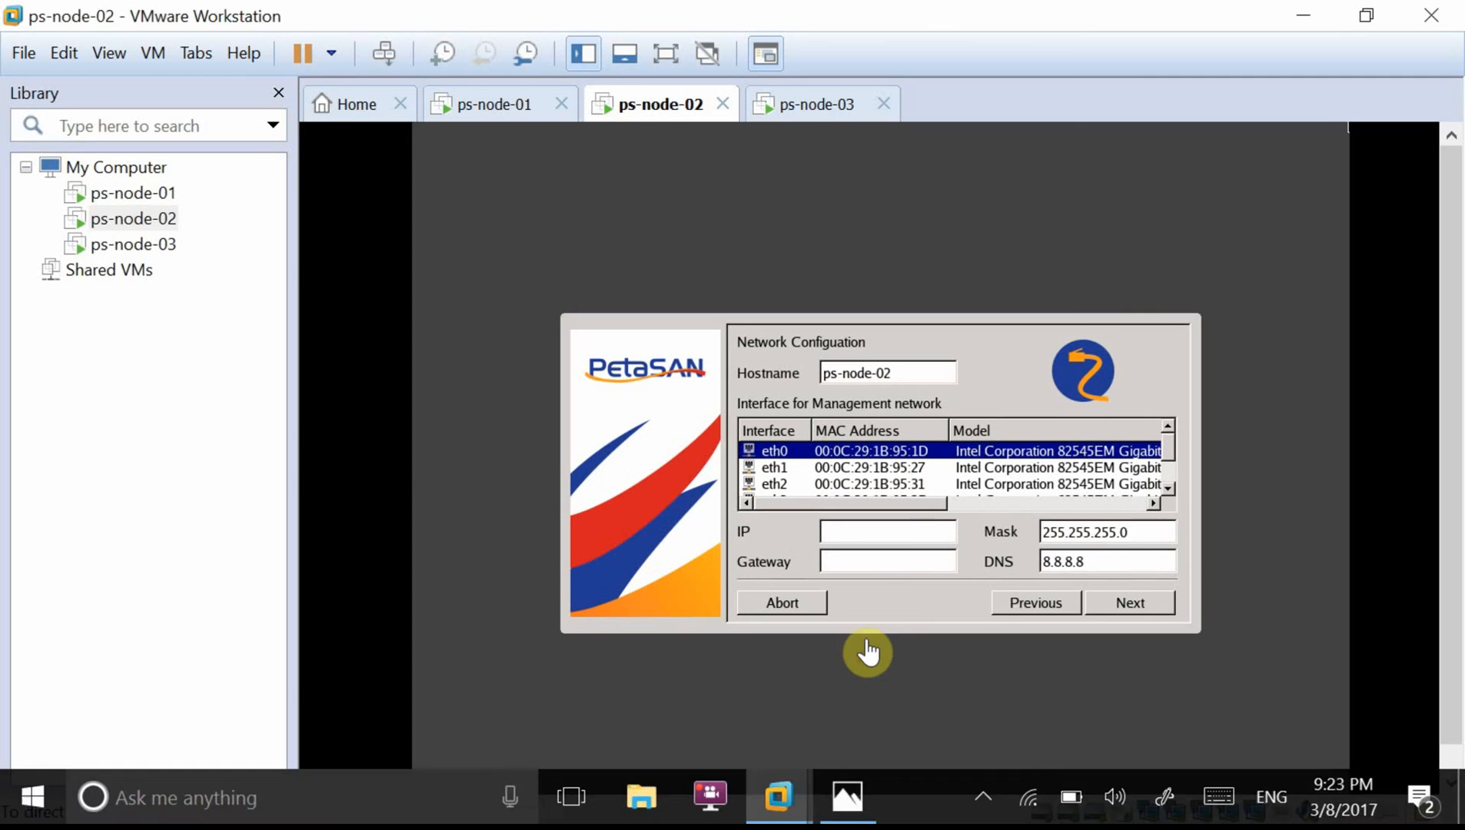
Give ps-node-02 IP 10.0.1.12 with gateway 10.0.1.1 and choose sda as system disk.
click(899, 535)
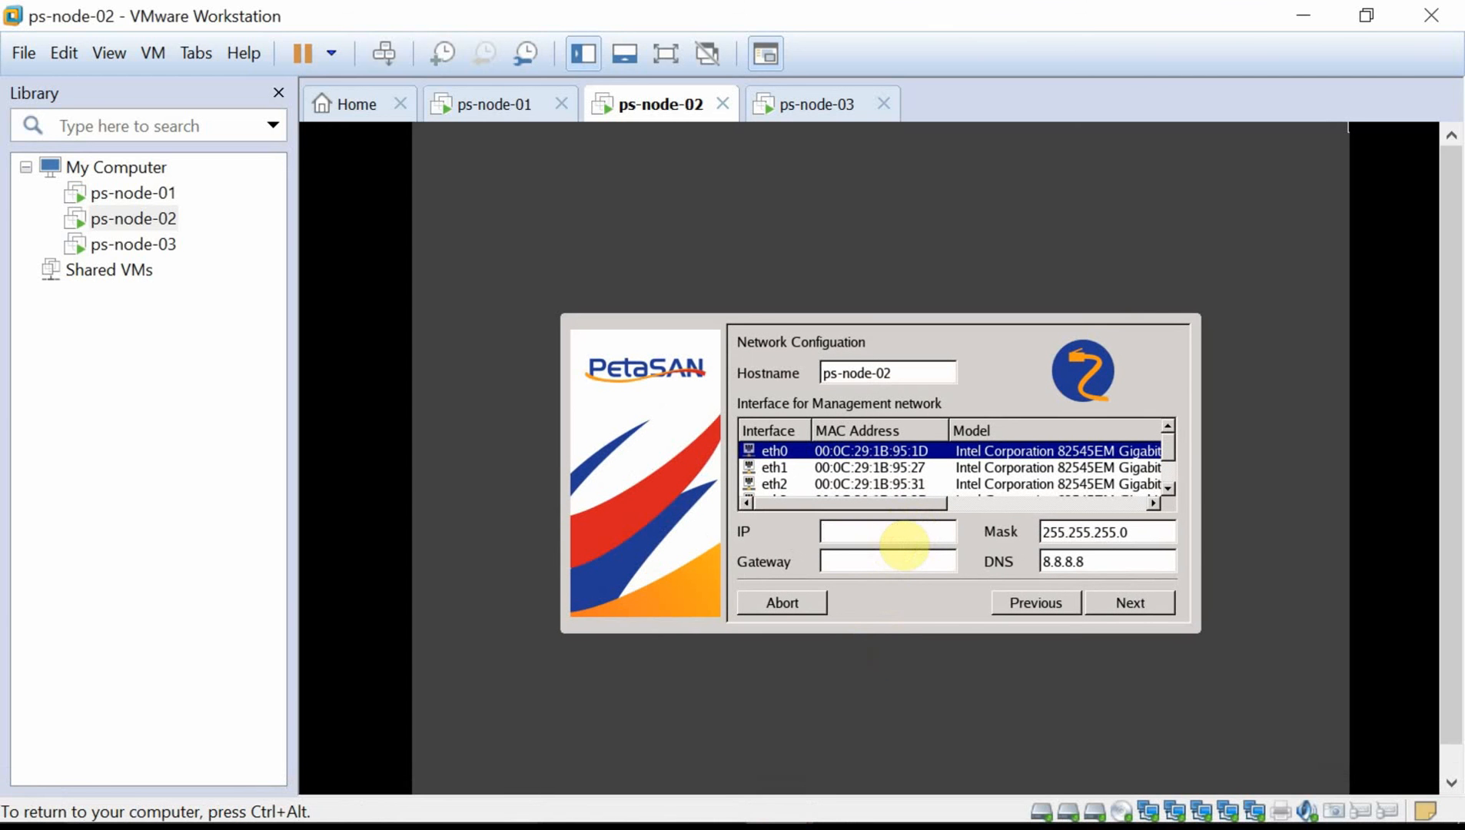
text(10.0.1.12)
key(Tab)
key(Tab)
text(10.0.1.1)
click(1130, 611)
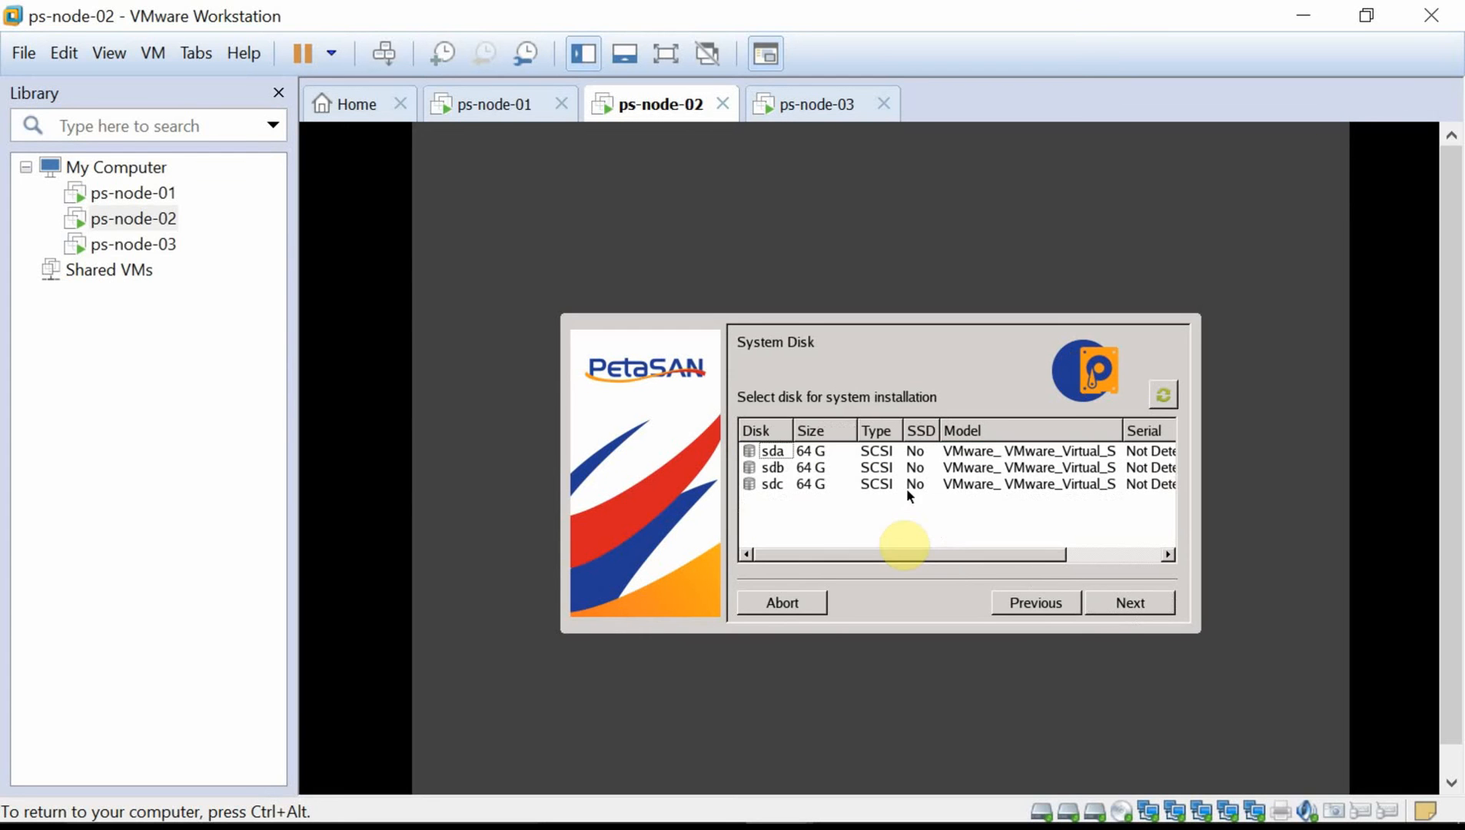
click(893, 453)
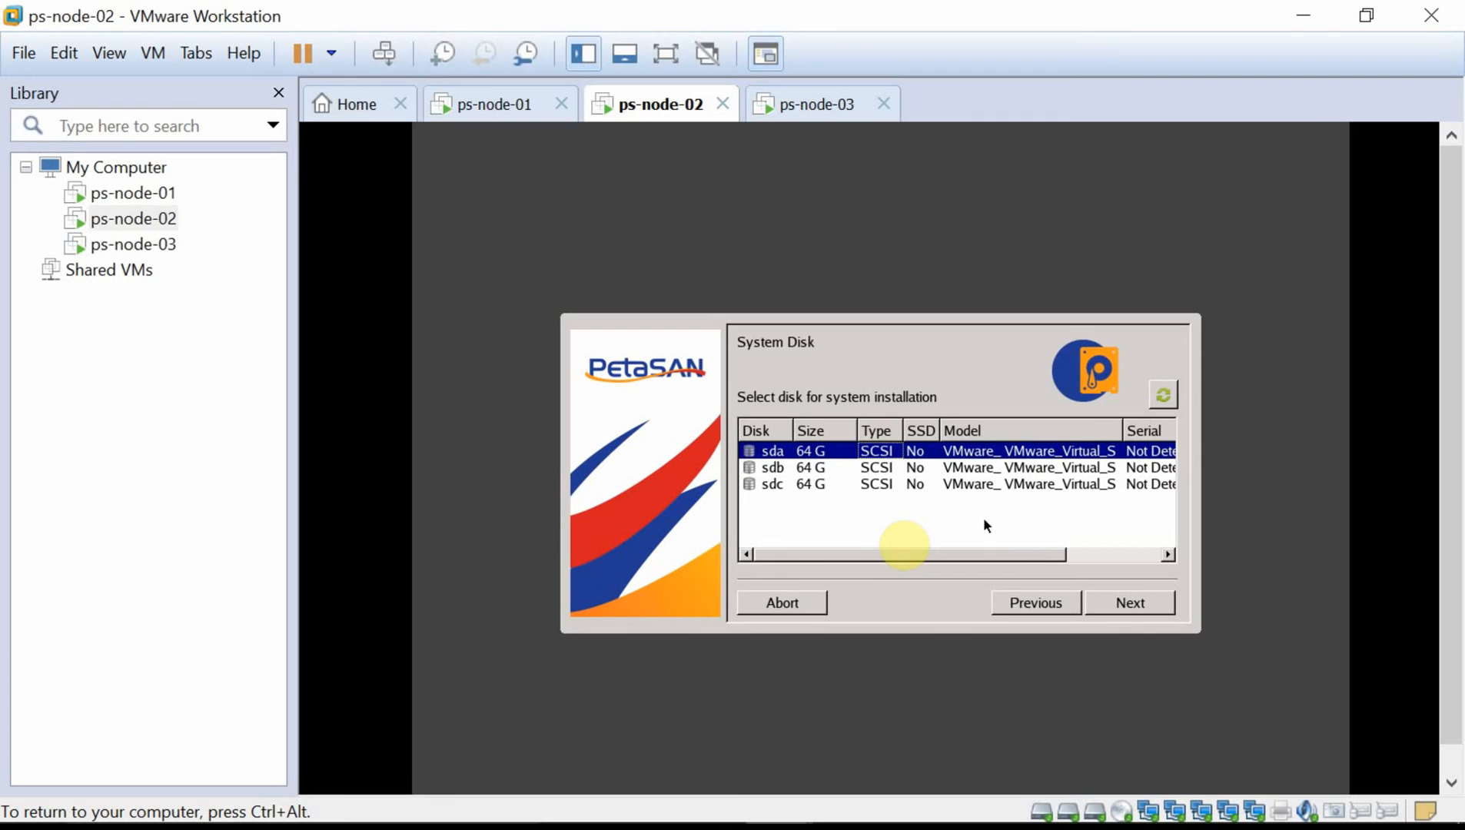
click(1121, 607)
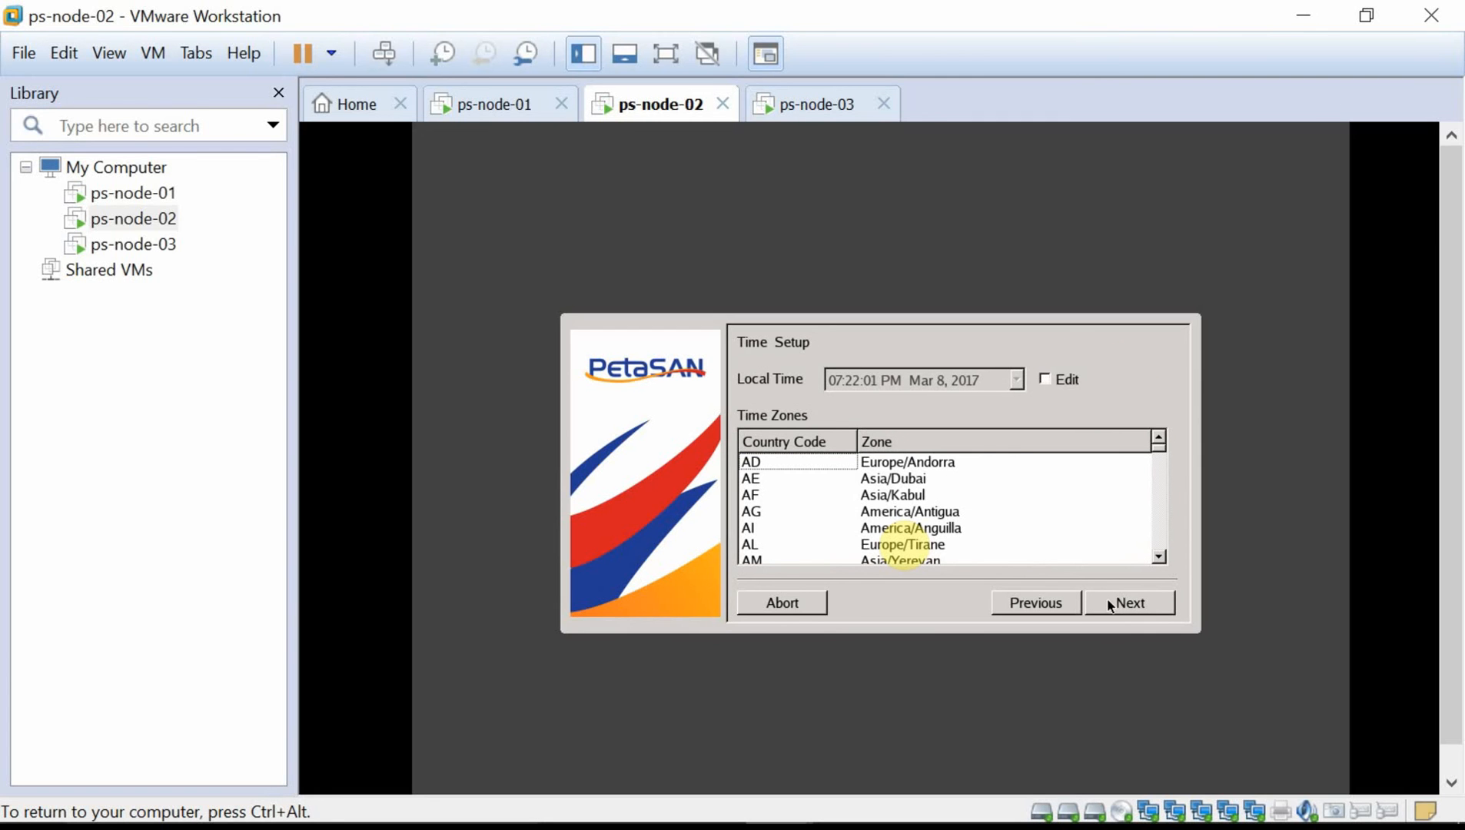
Choose the Africa/Cairo time zone, proceed past the summary and confirm the disk erase.
click(1047, 380)
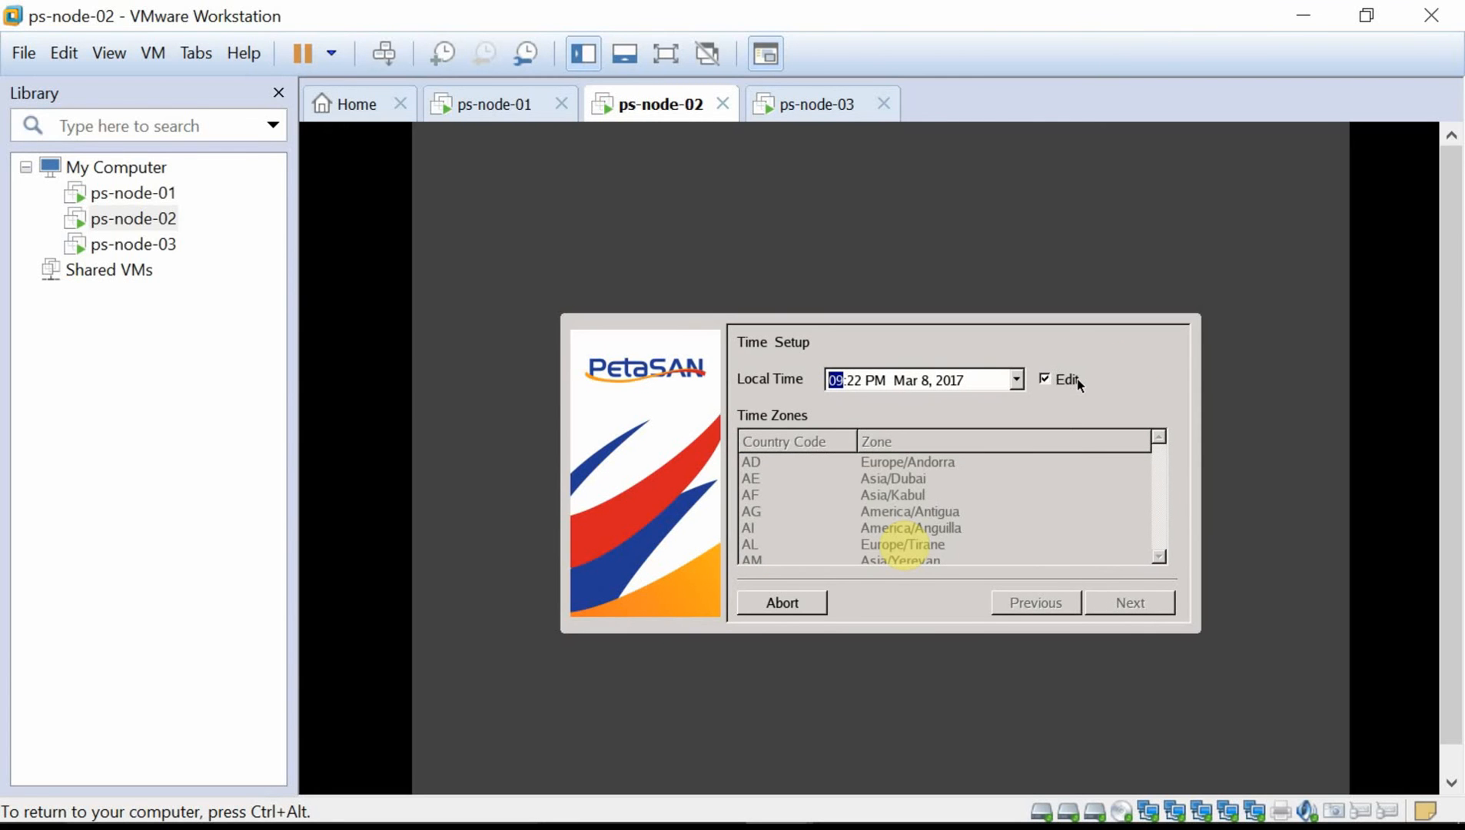
click(1046, 380)
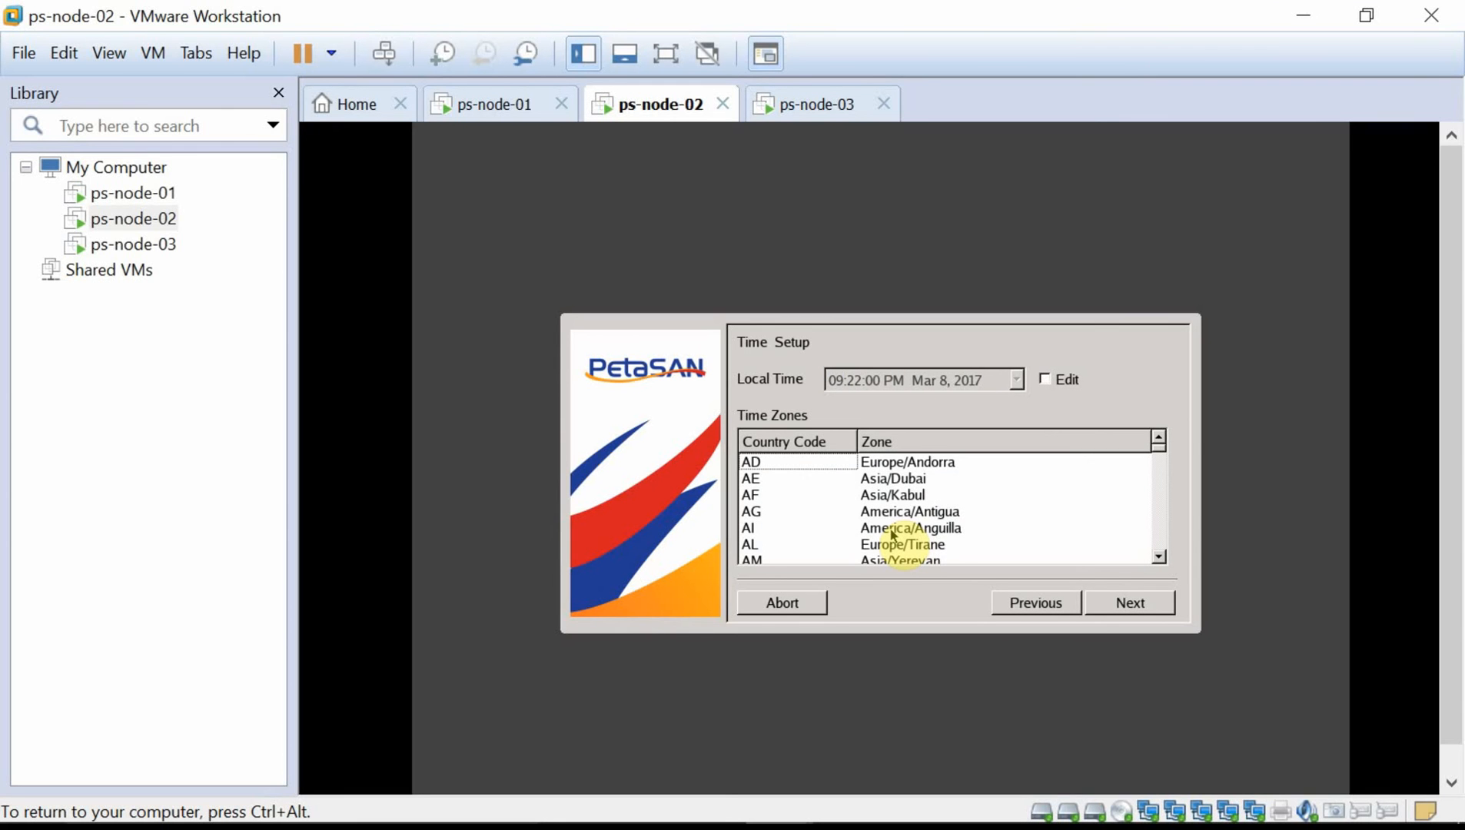
key(e)
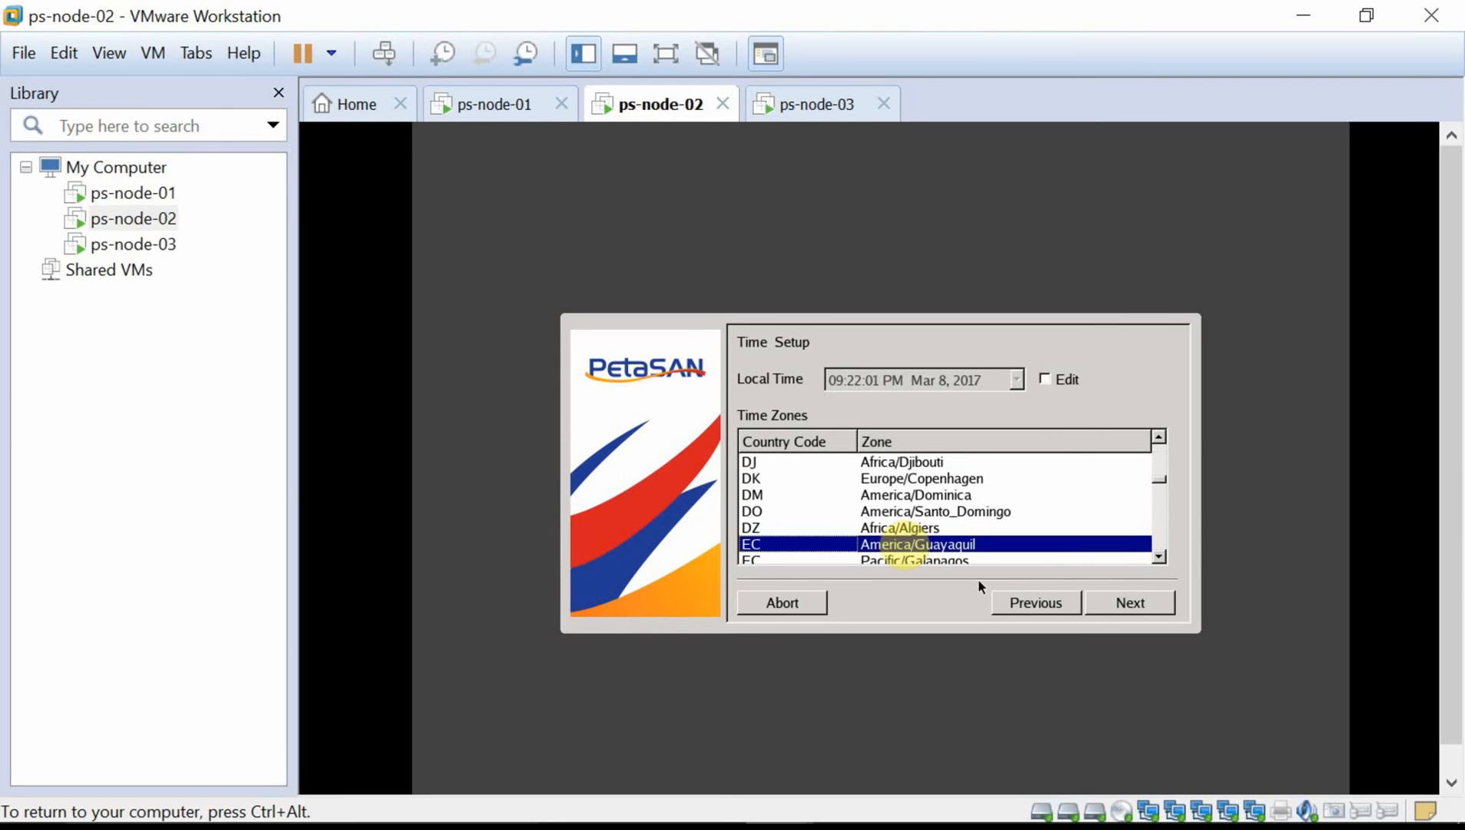
click(1158, 556)
click(1158, 556)
click(1159, 556)
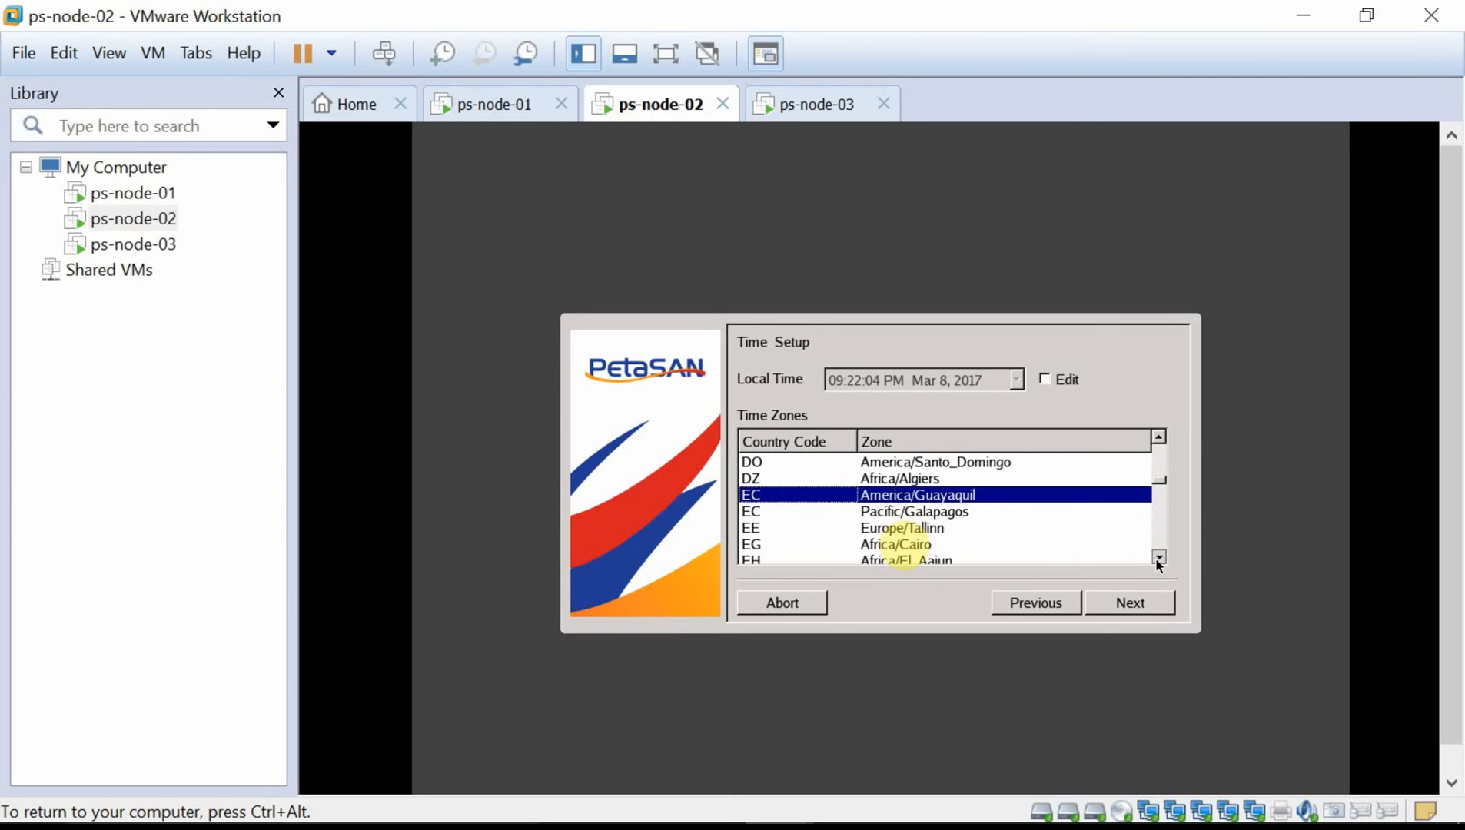
click(1065, 546)
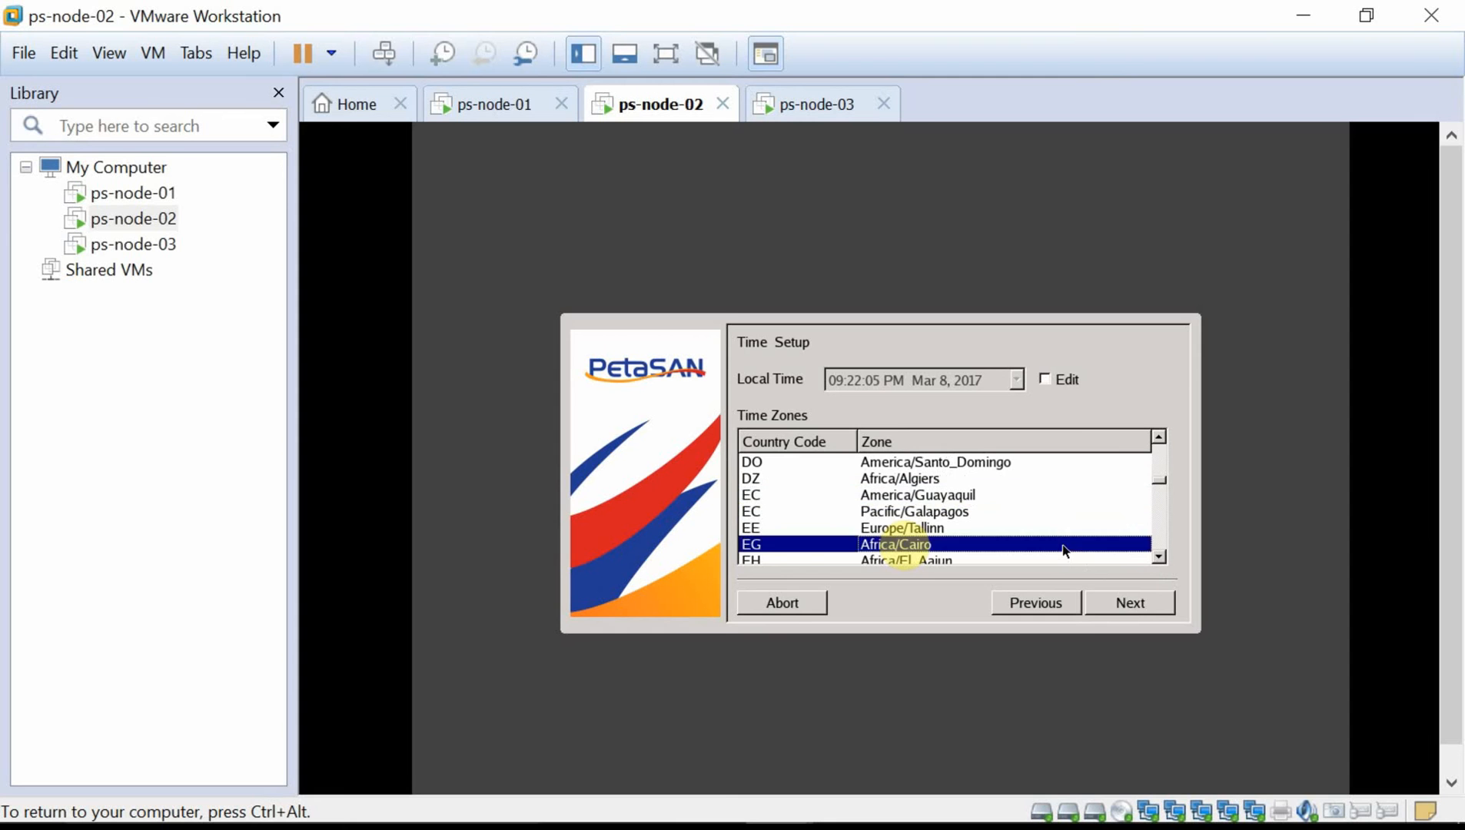
click(1128, 604)
click(1127, 603)
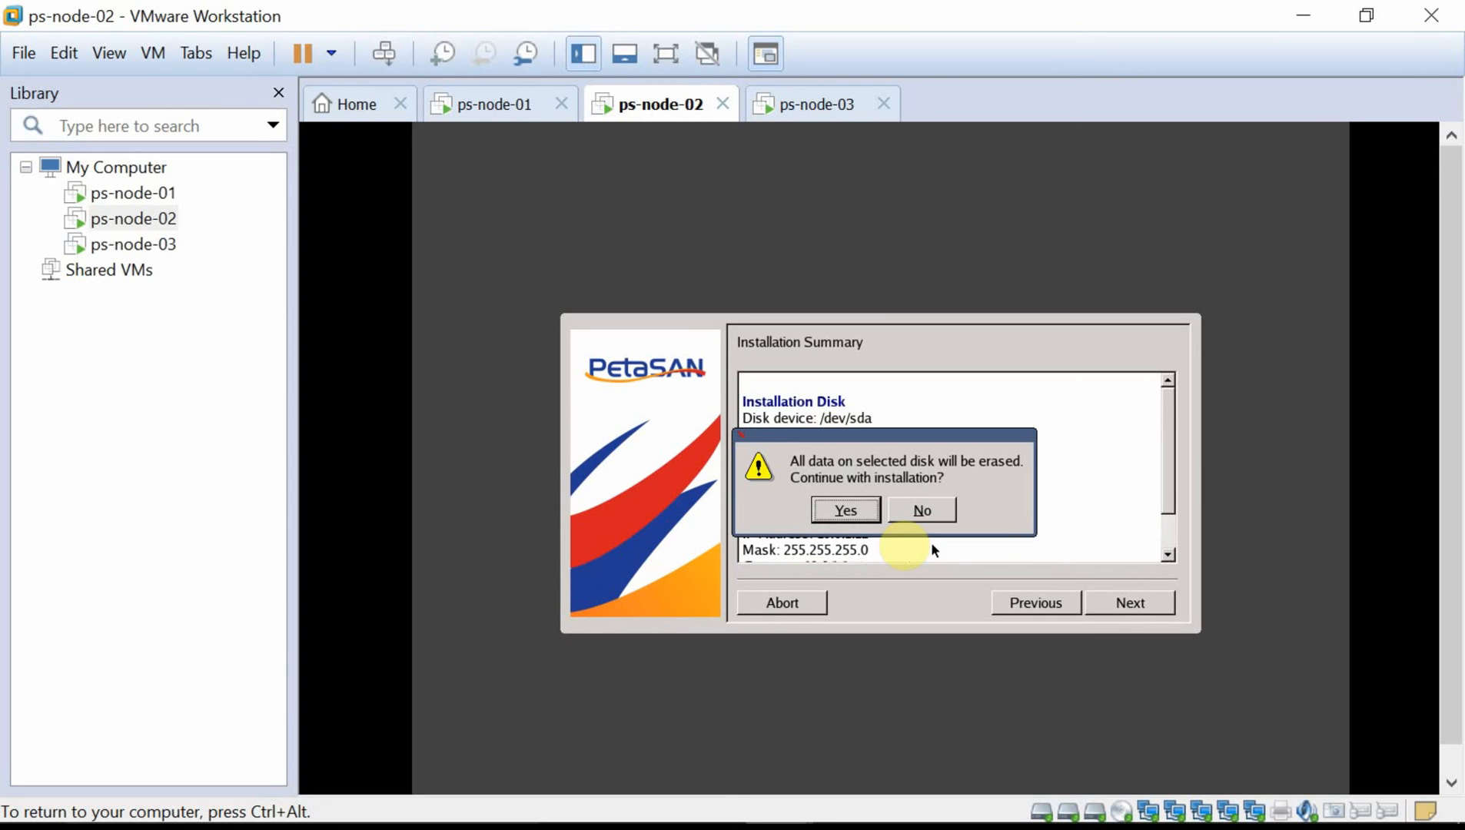
click(851, 514)
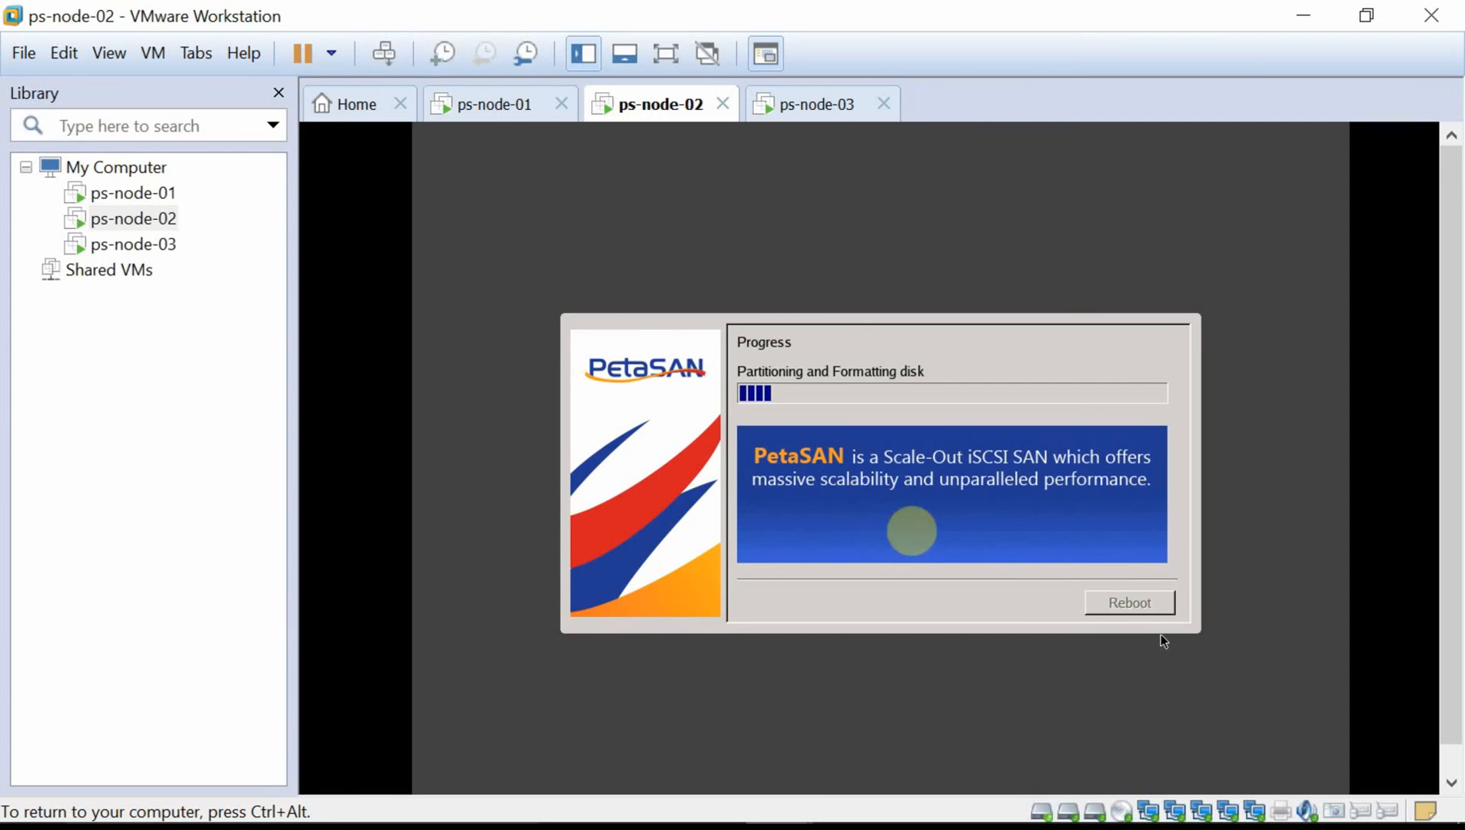
key(ctrl+alt)
Accept ps-node-03's PetaSAN licence and enter hostname ps-node-03.
click(800, 108)
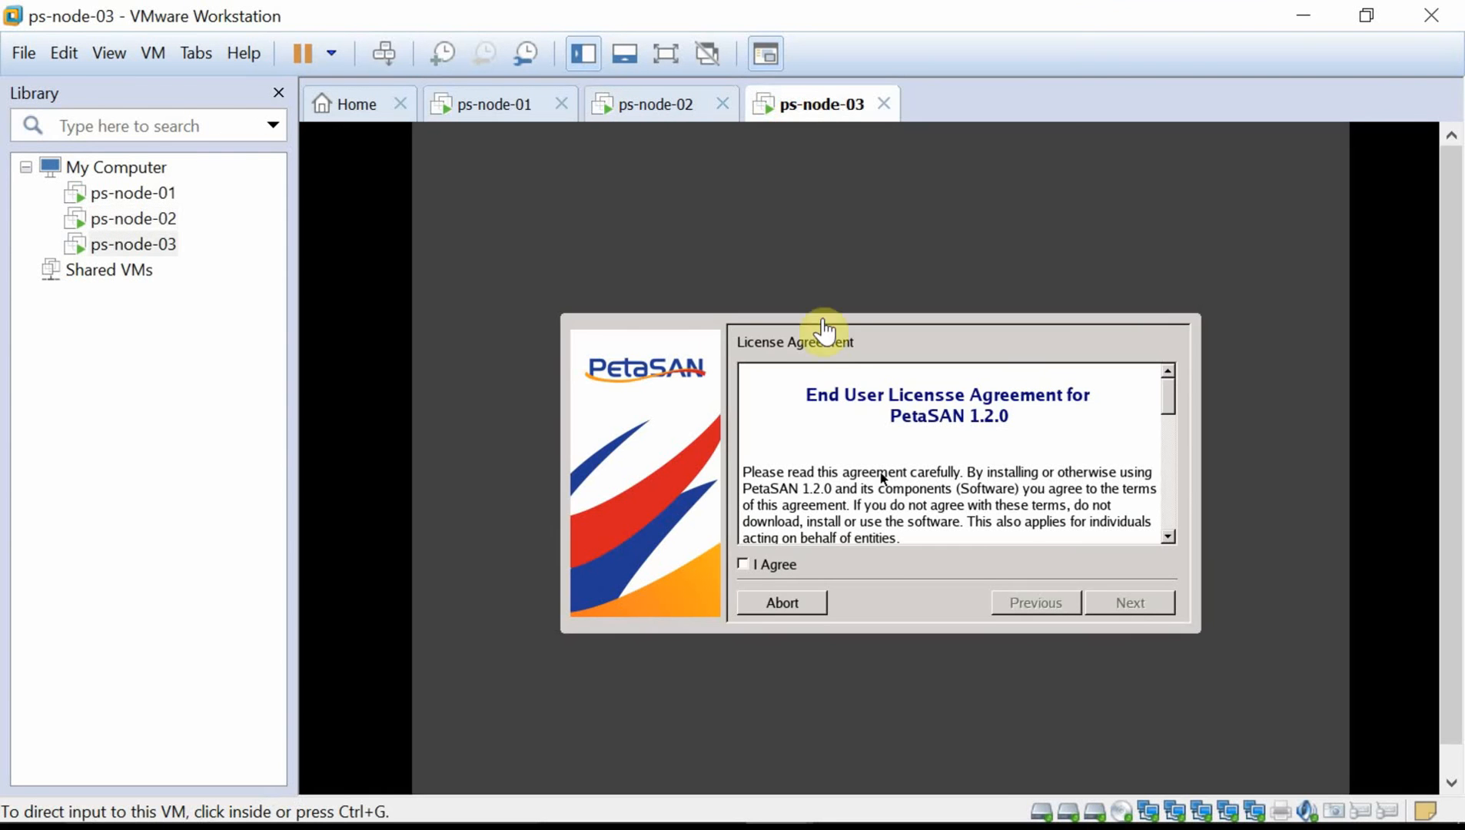
click(837, 368)
click(758, 567)
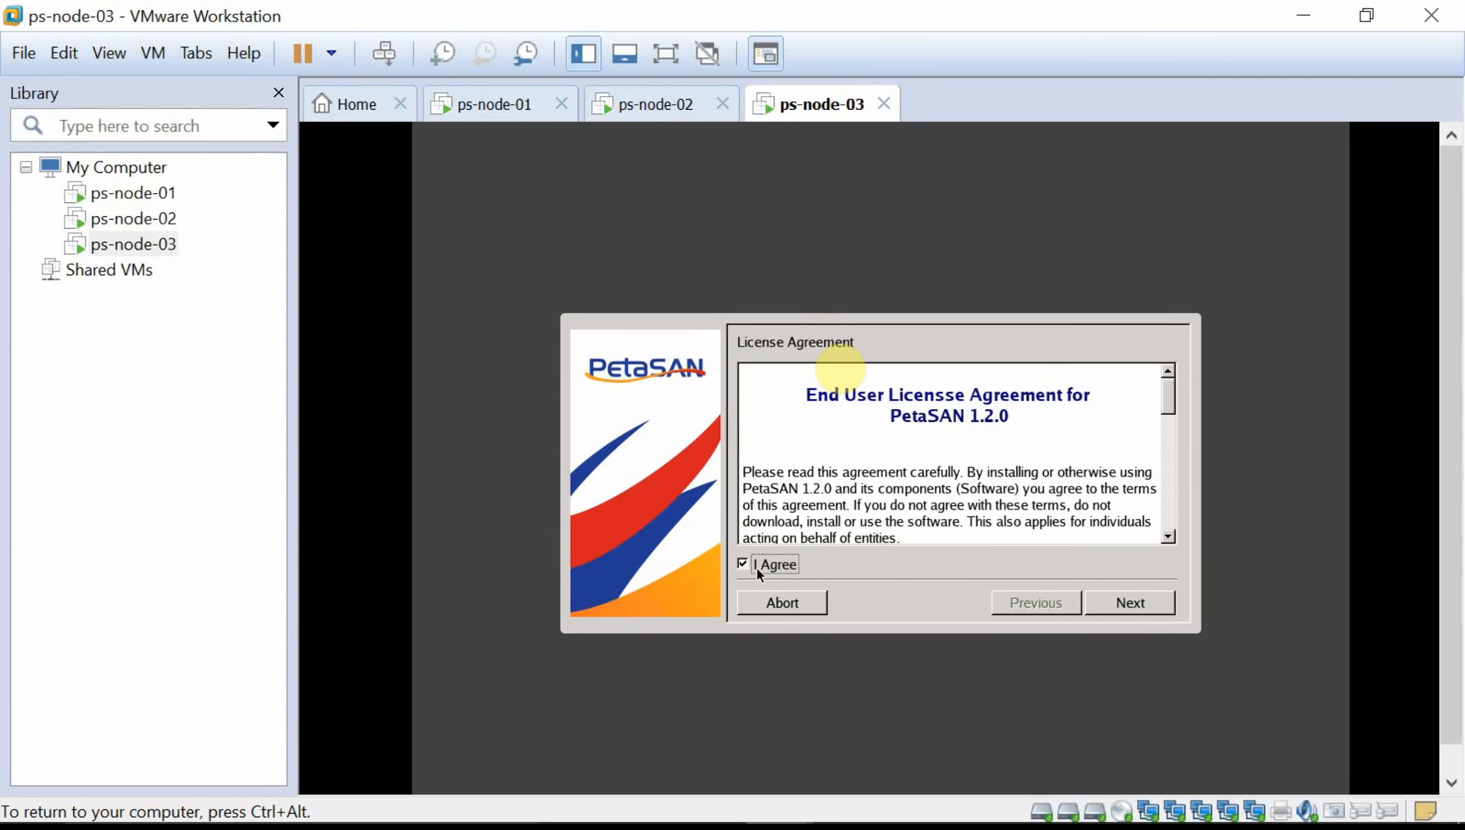
click(1149, 606)
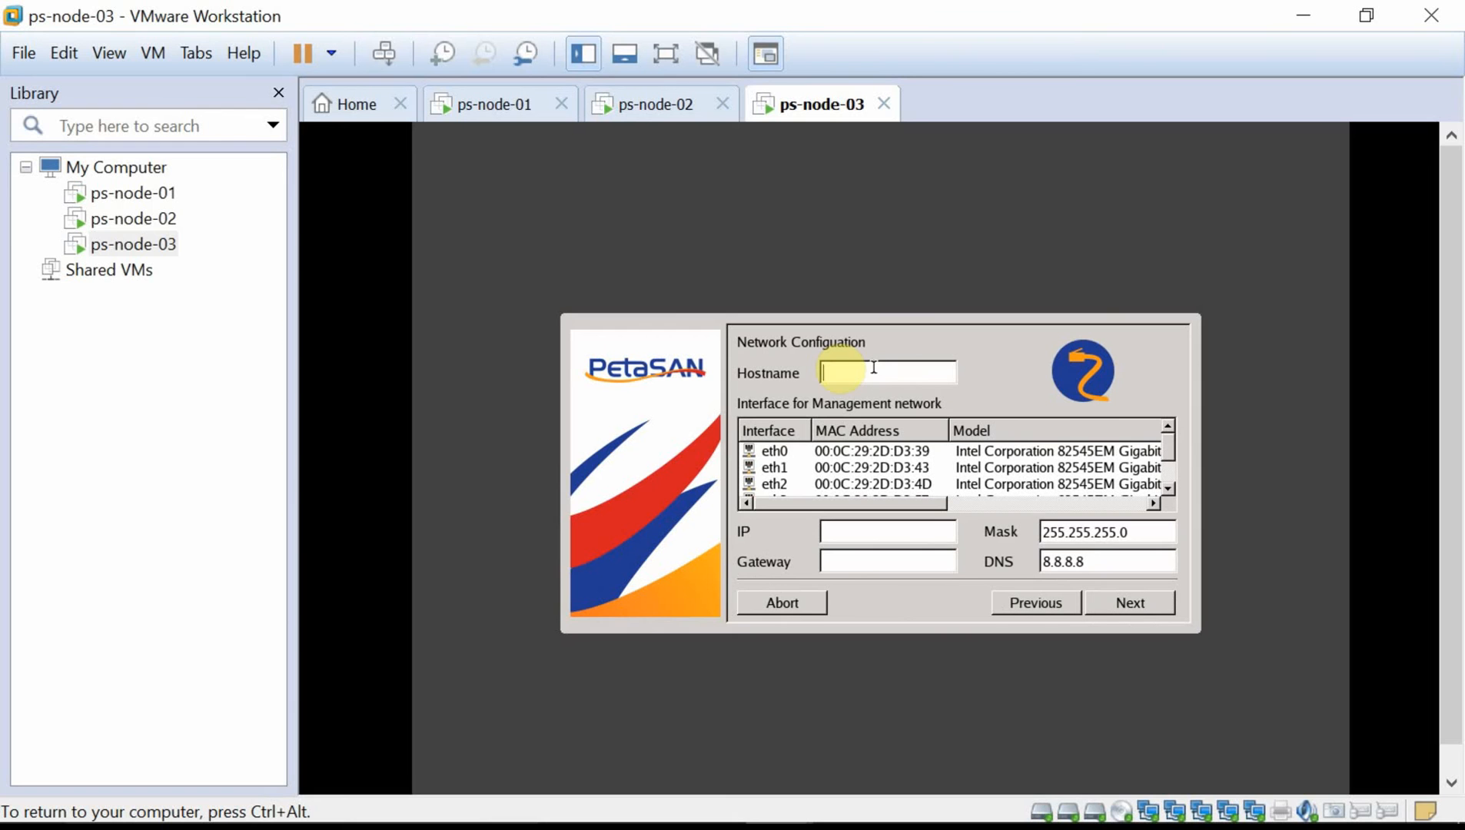
text(ps-node-03)
Use eth0 with IP 10.0.1.13 and gateway 10.0.1.1, and choose sda as system disk.
click(819, 455)
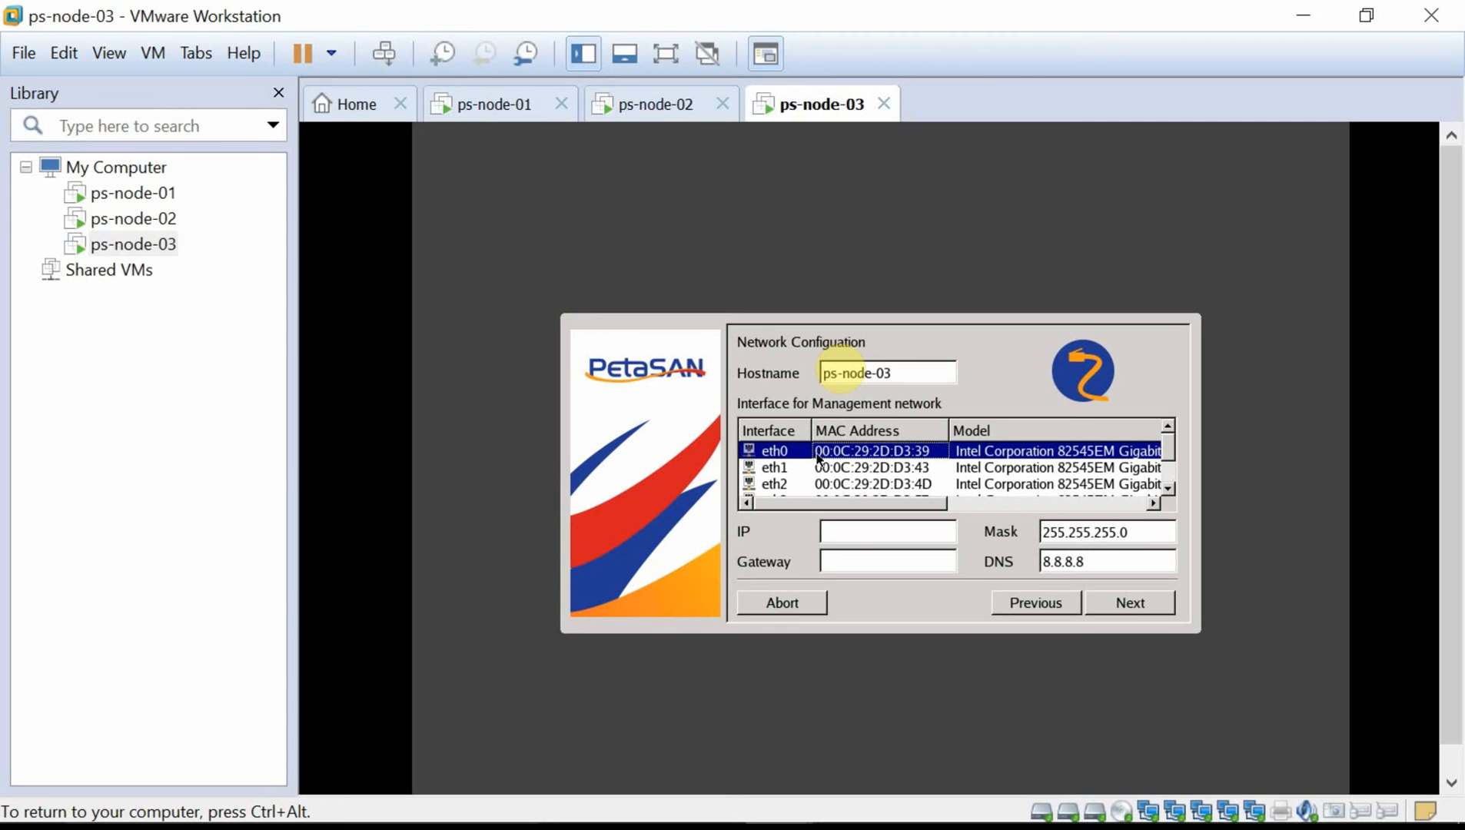
click(867, 534)
text(10.0.1.13)
key(Tab)
text(10)
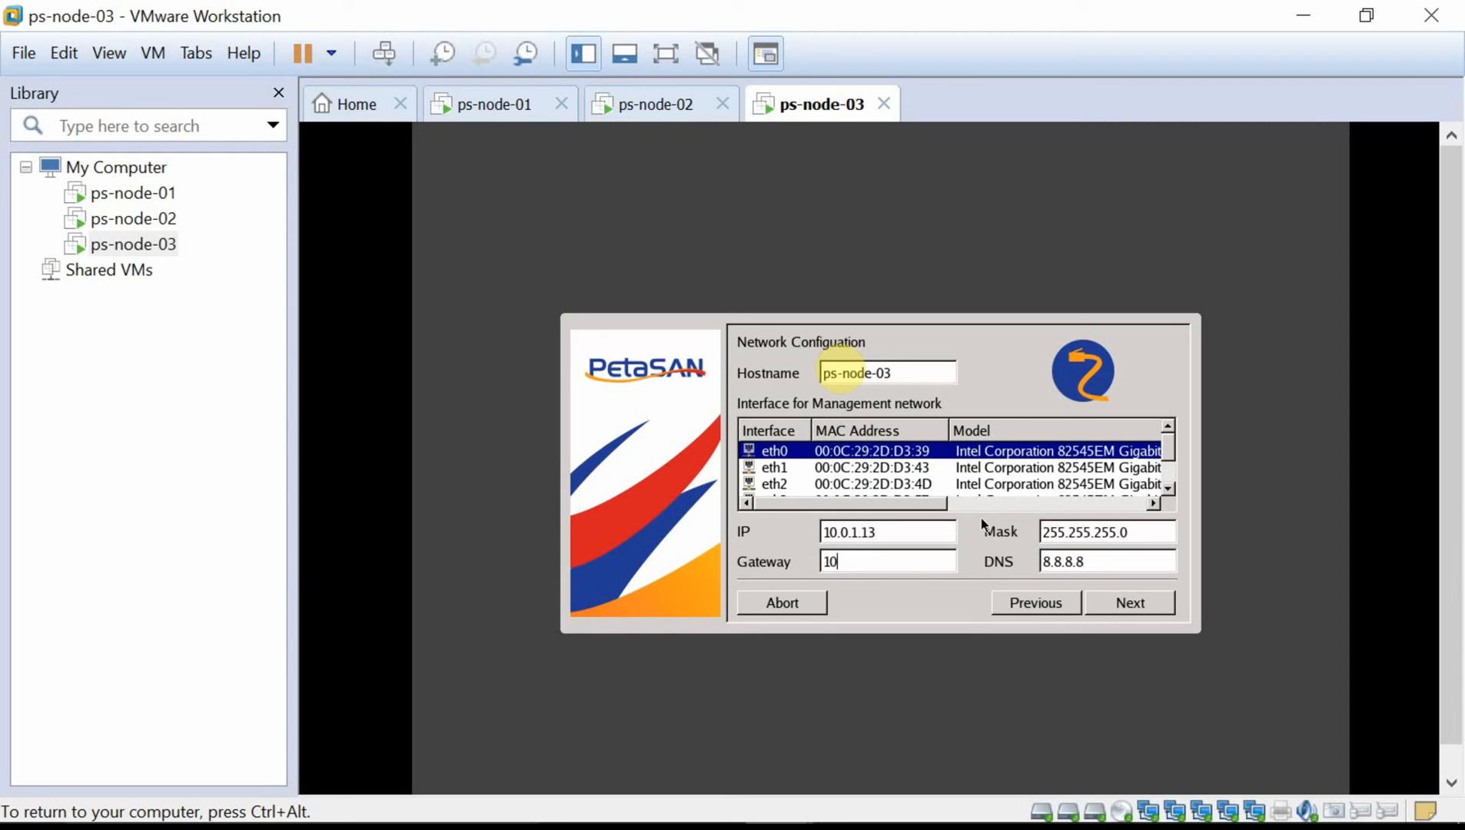
text(.0.1.1)
click(1132, 603)
click(1022, 455)
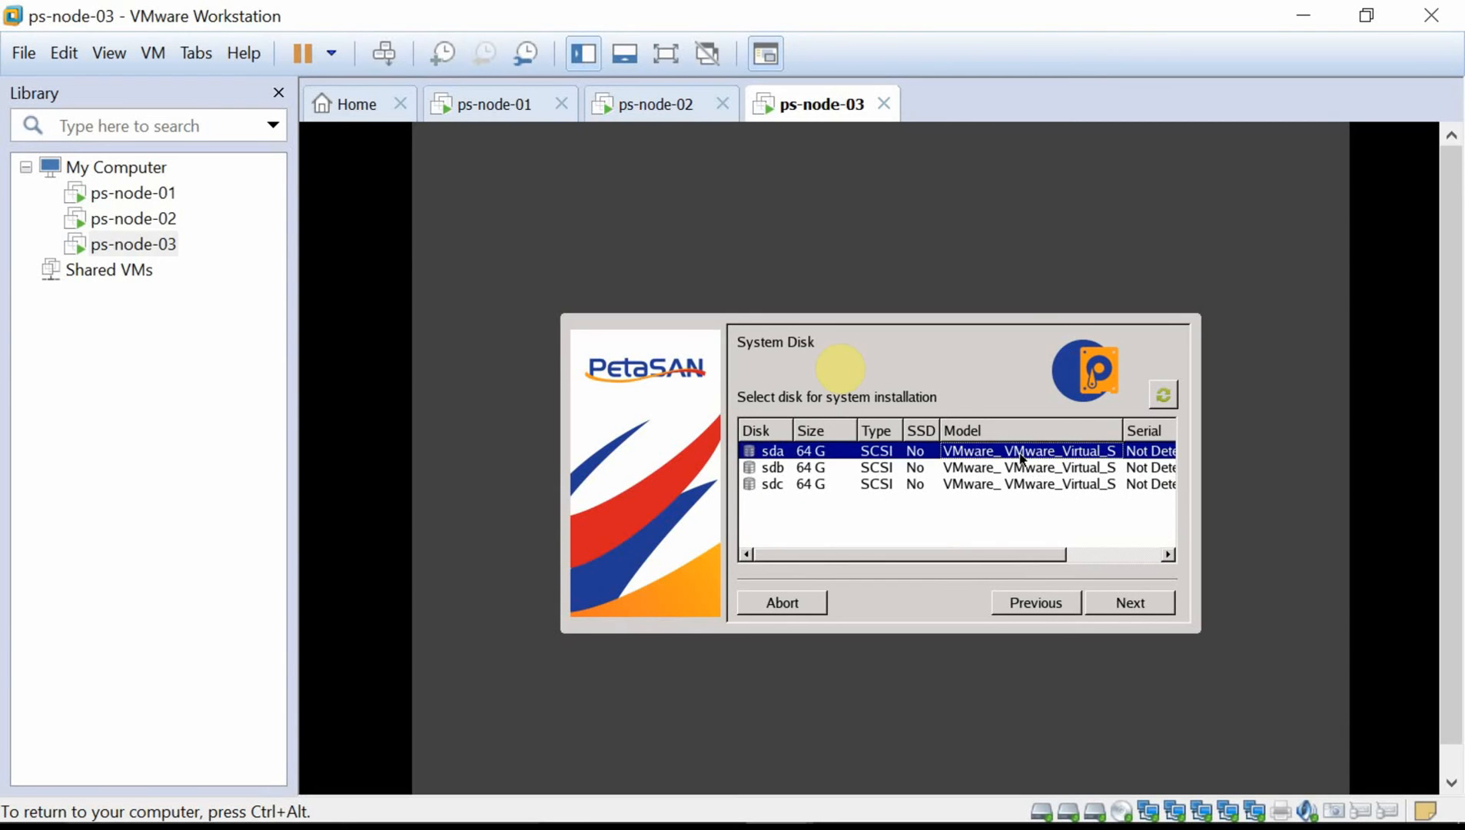
click(1138, 607)
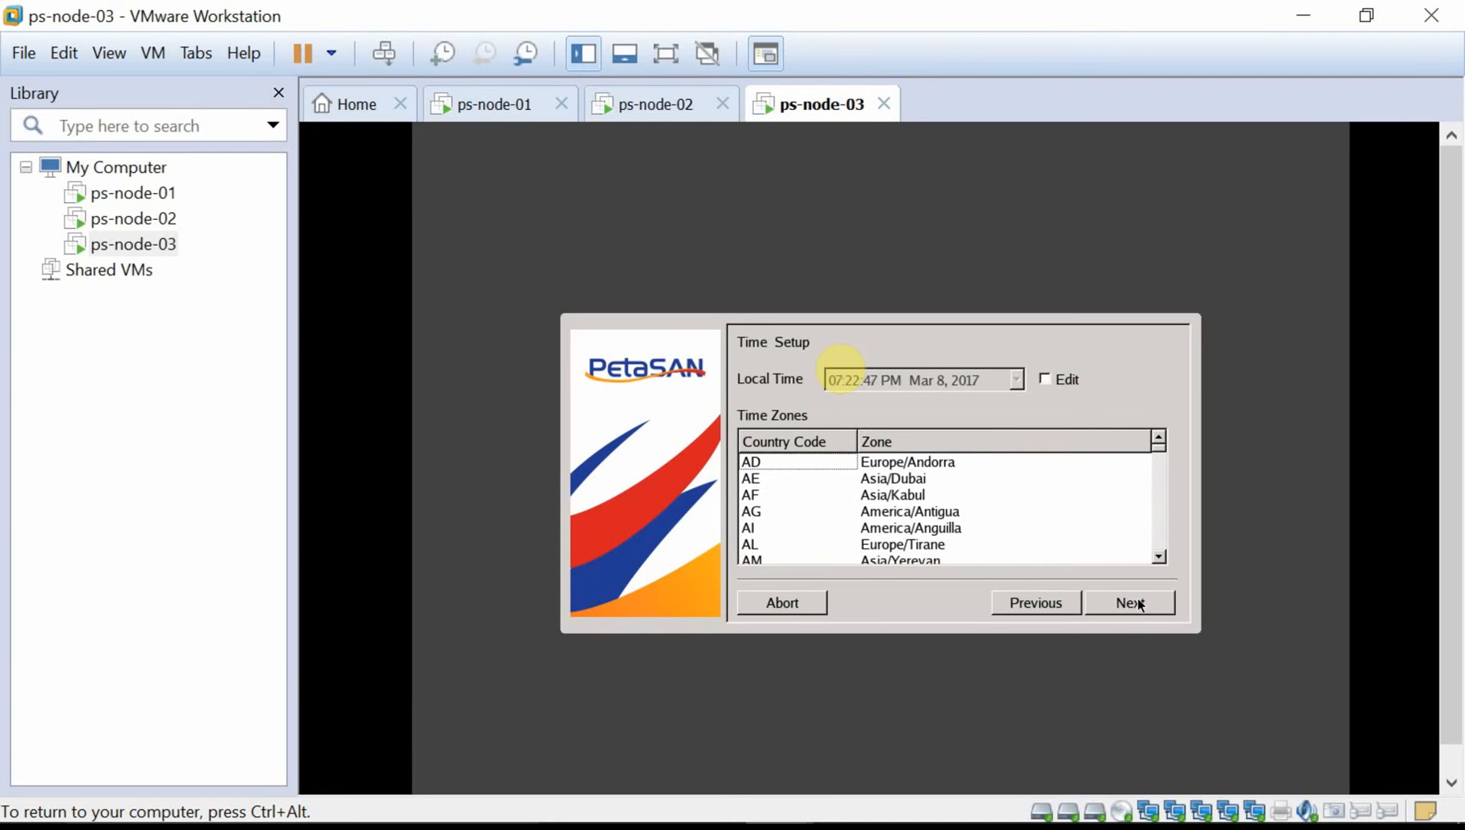
Select the EG Africa/Cairo time zone, proceed past the summary and confirm the disk erase.
click(1044, 379)
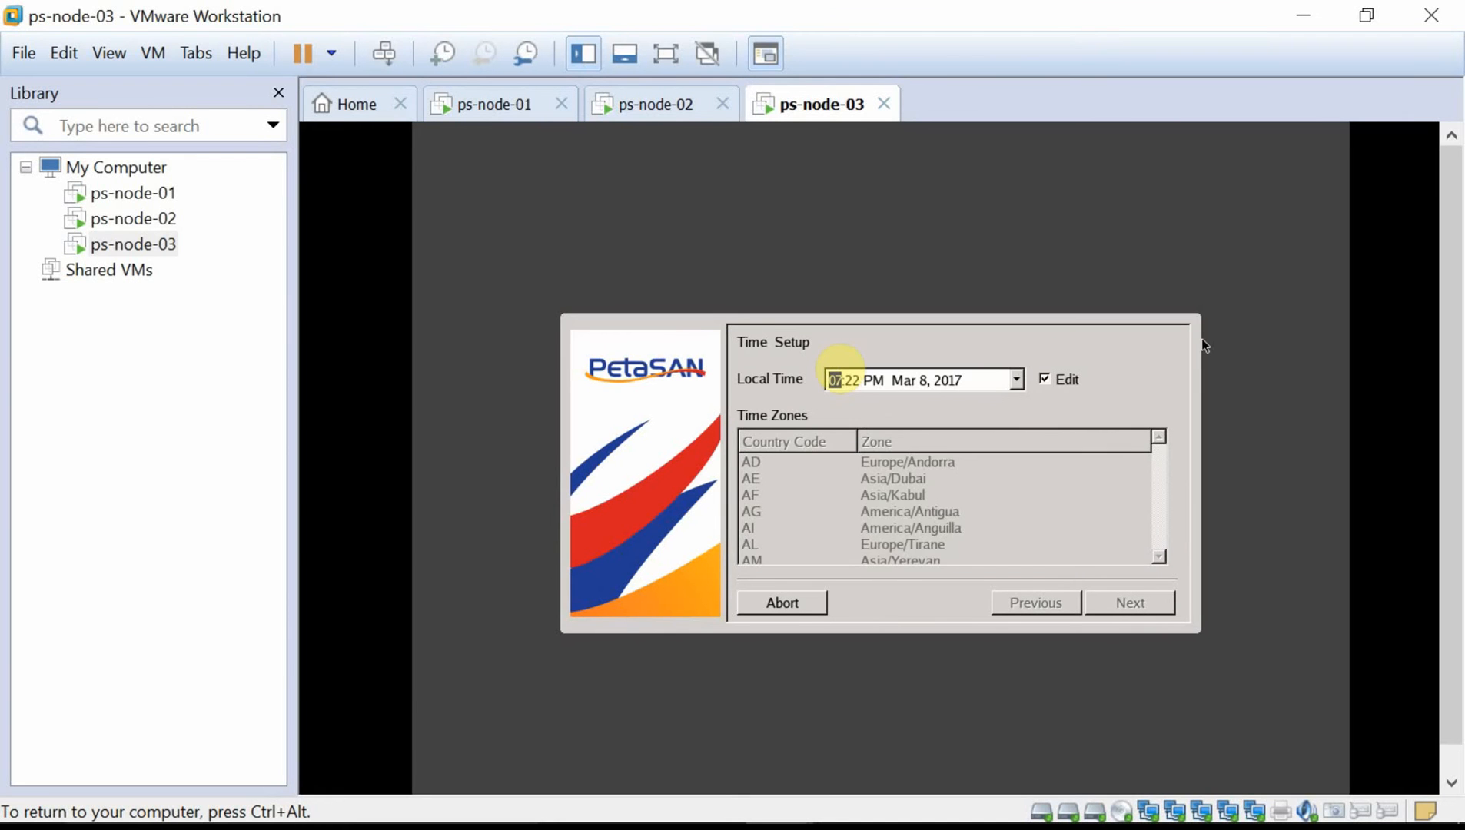
click(1058, 379)
key(e)
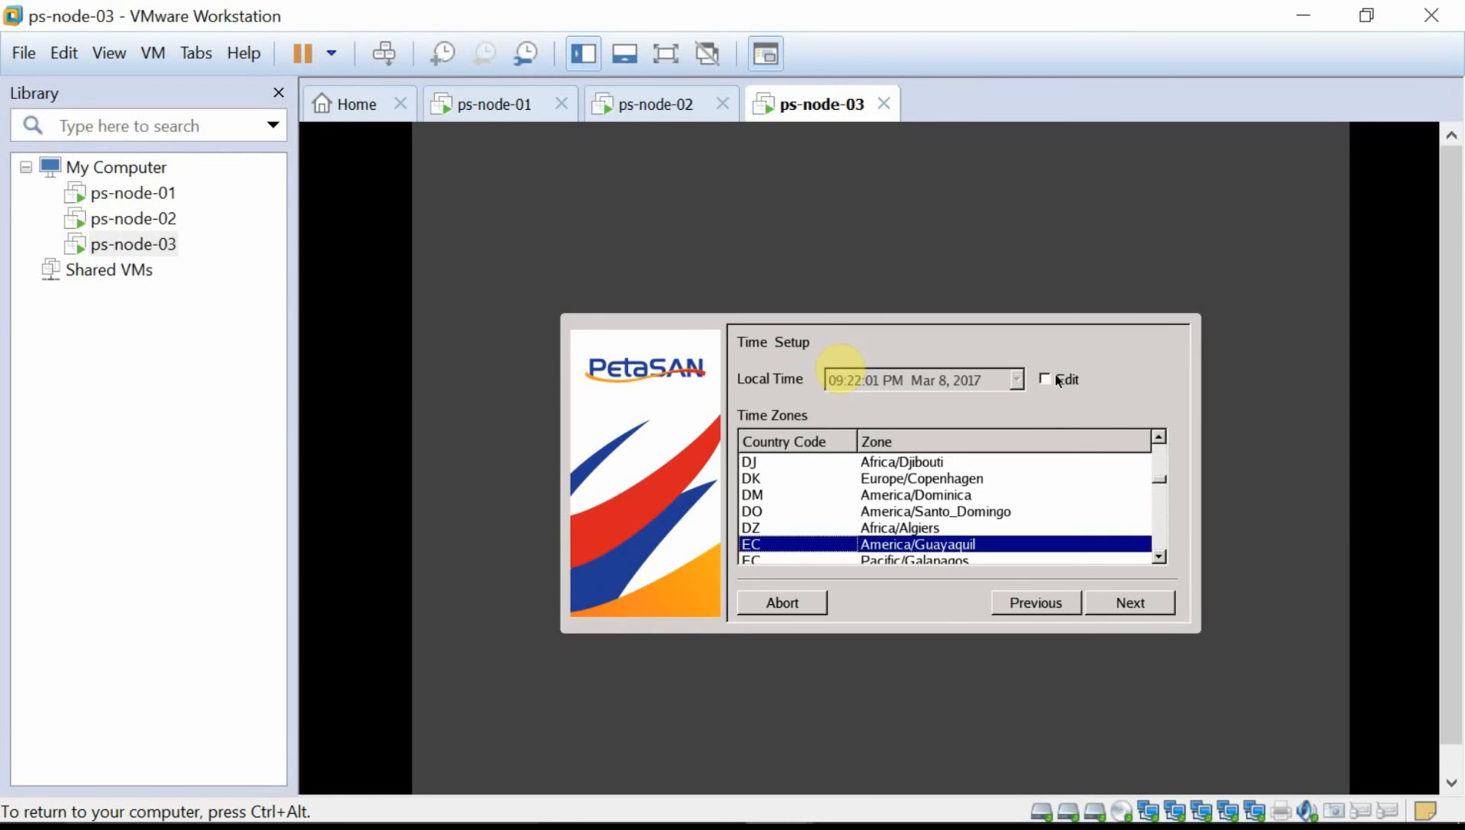
click(1162, 554)
click(1163, 554)
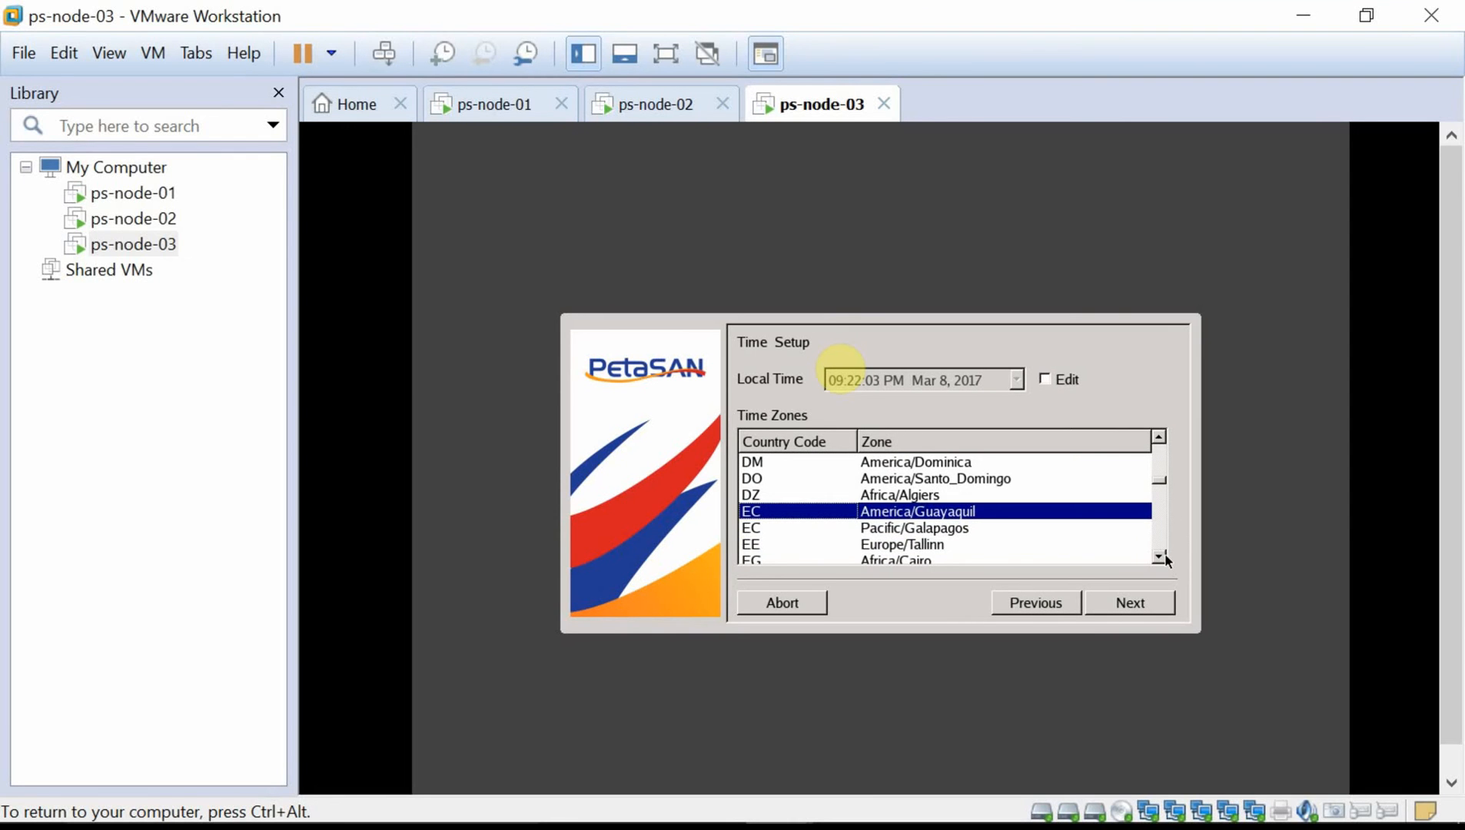
click(973, 561)
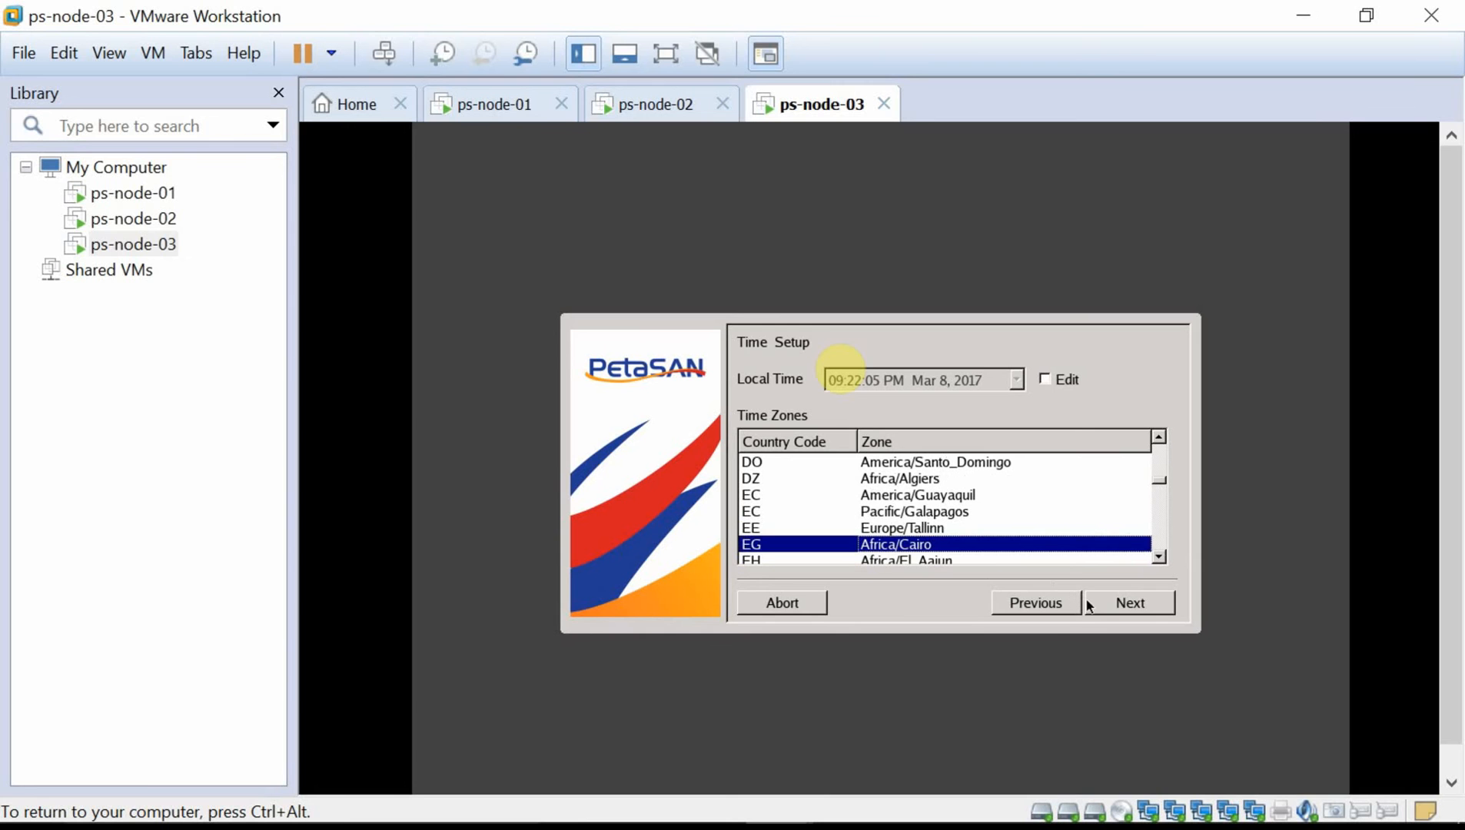
click(1119, 607)
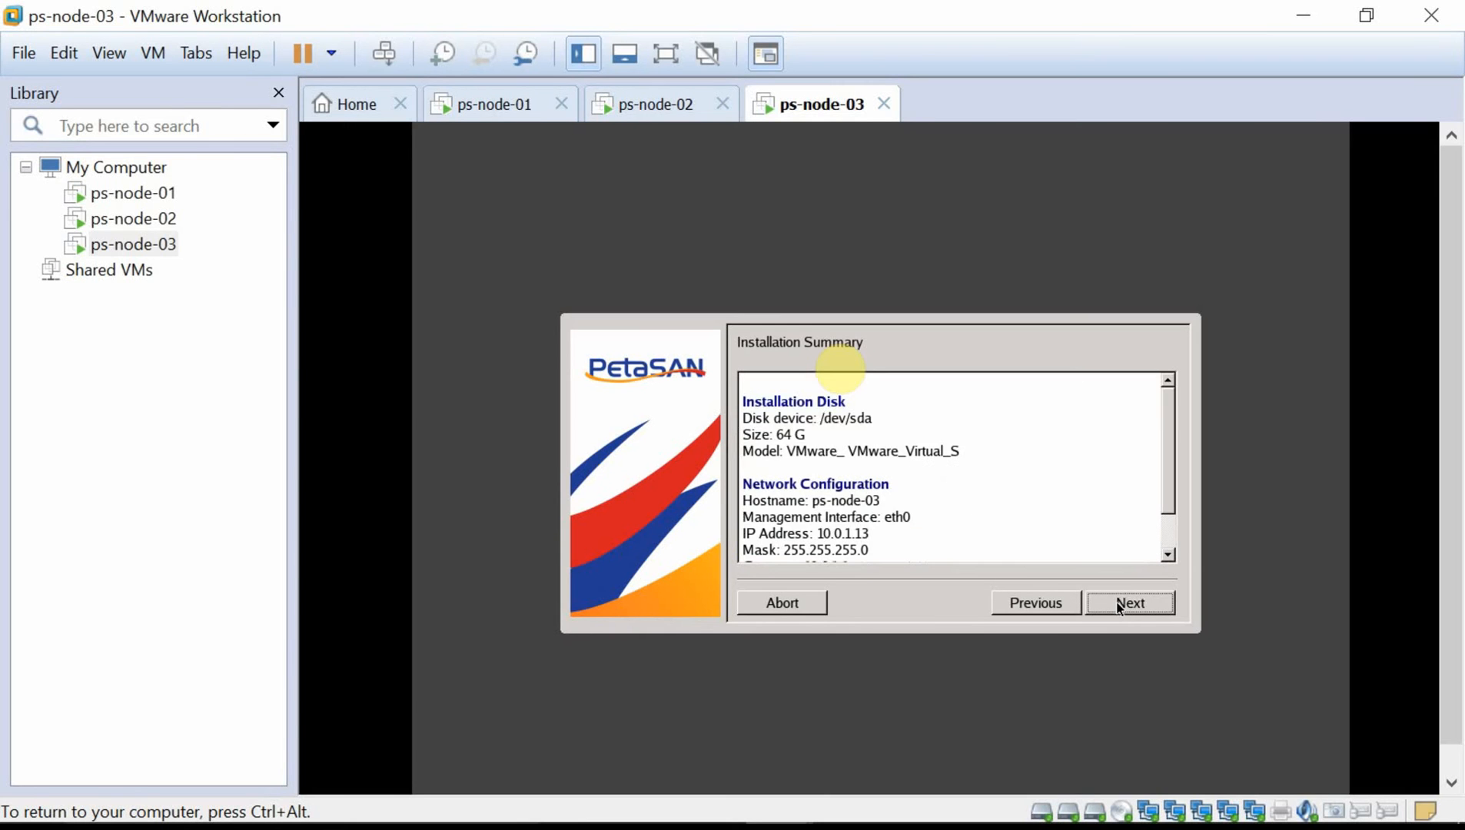
click(1119, 607)
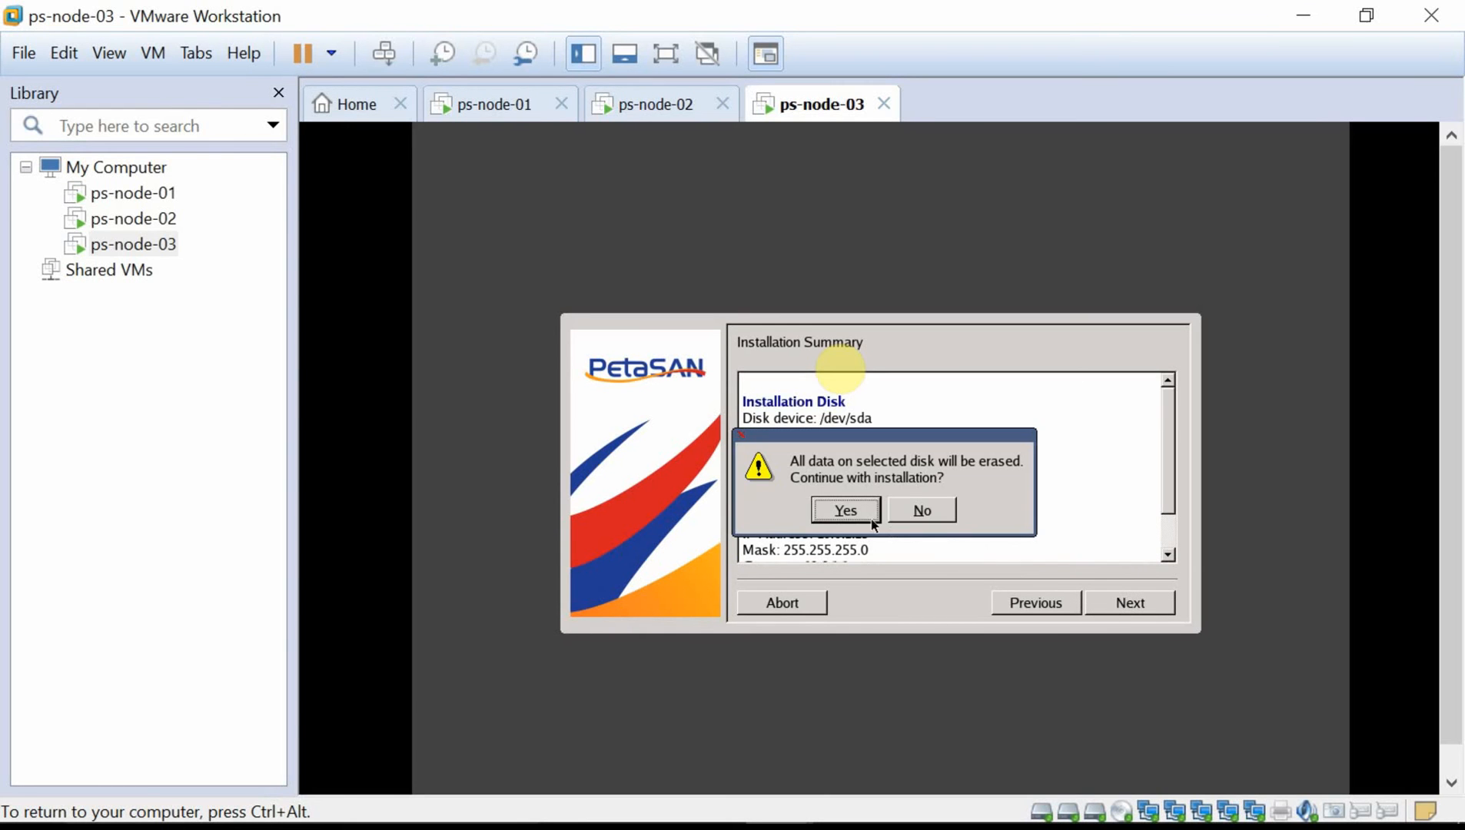
click(846, 511)
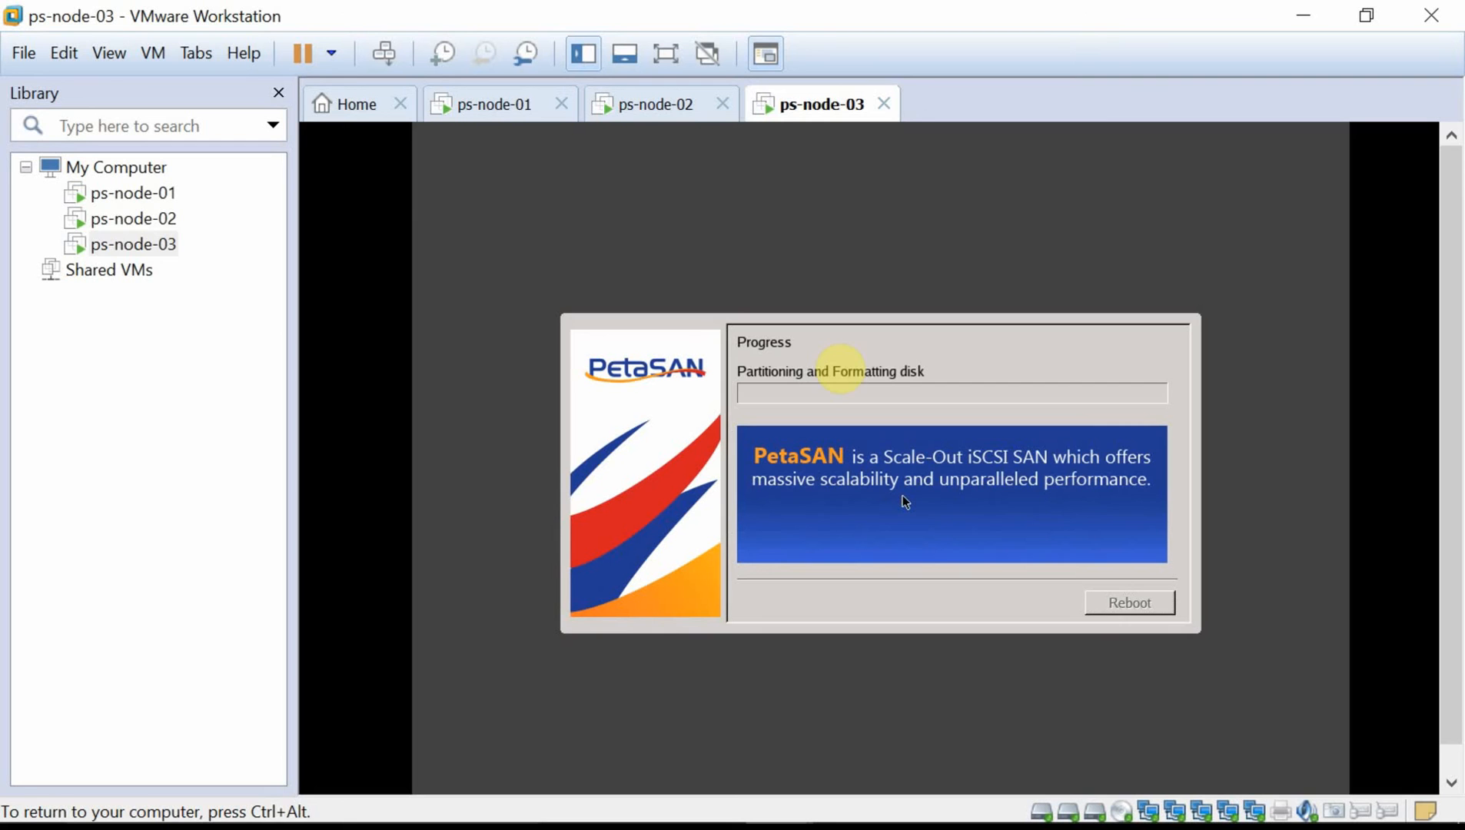
key(ctrl+alt)
Switch to the ps-node-01 VM and reboot it from the installer's completion screen.
click(507, 103)
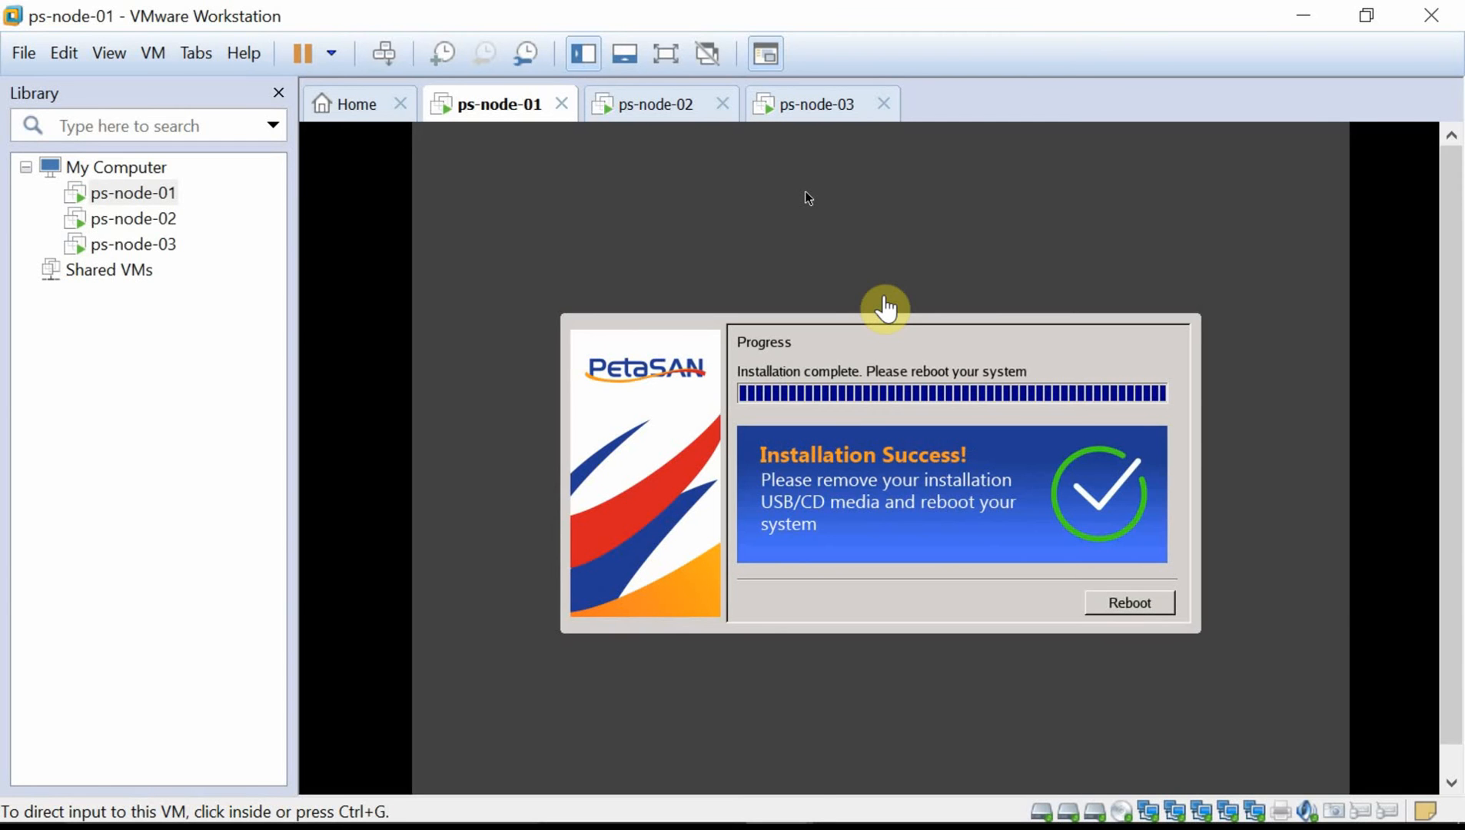
click(1088, 465)
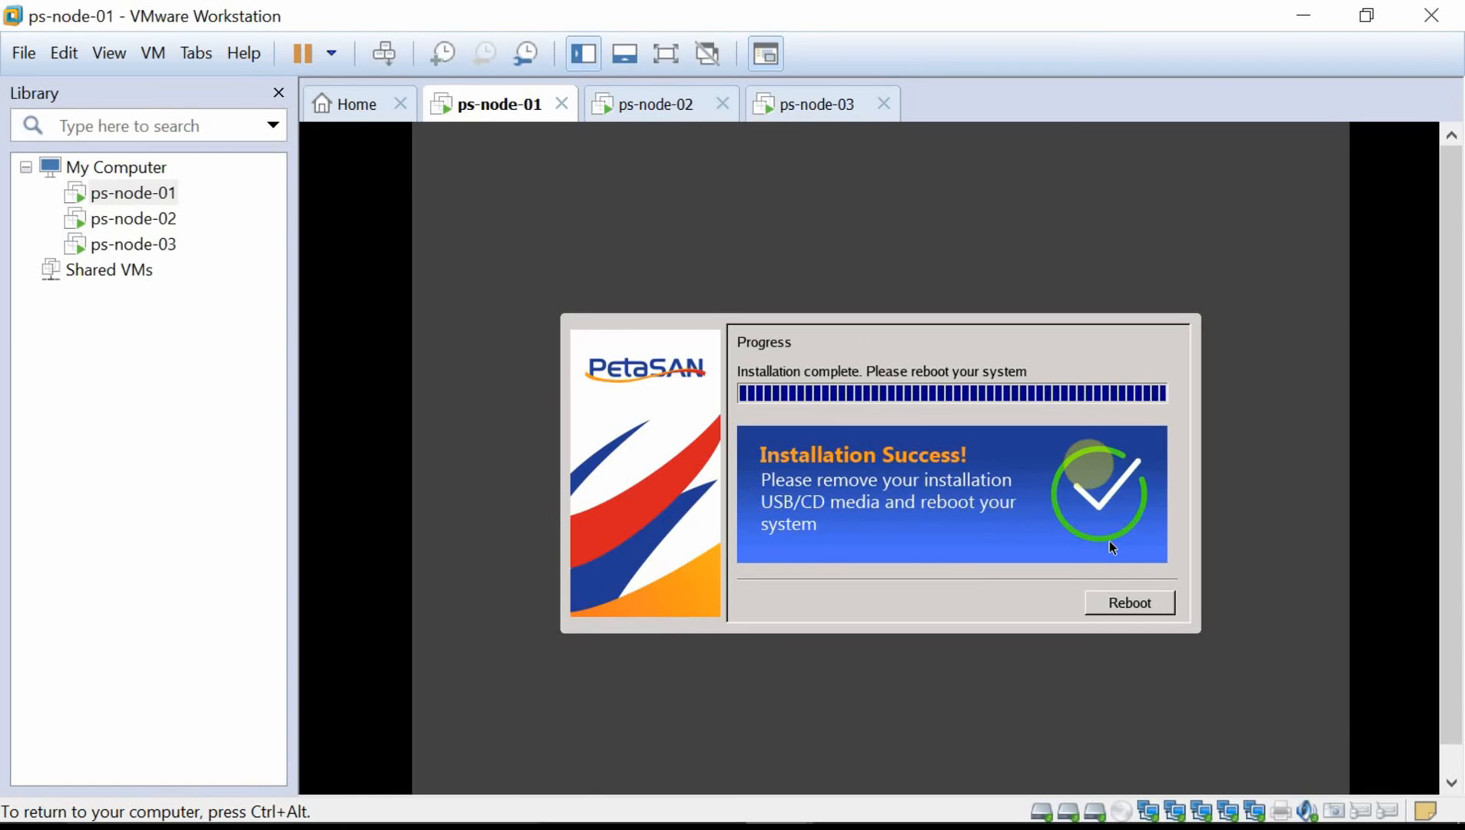
click(1124, 607)
Restart ps-node-01 into PetaSAN, release the VM's input and minimize VMware Workstation.
click(1125, 608)
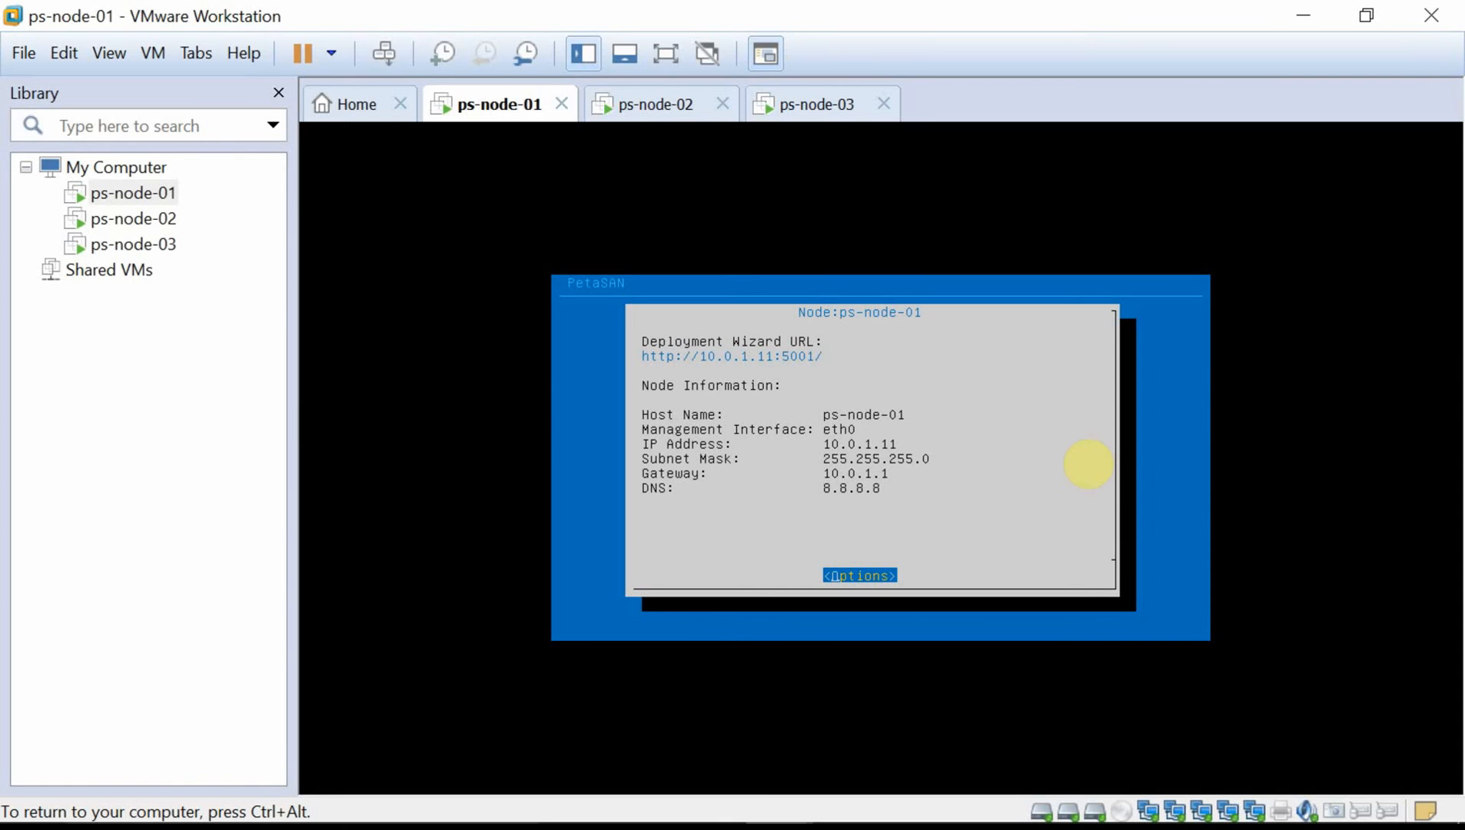
key(ctrl+alt)
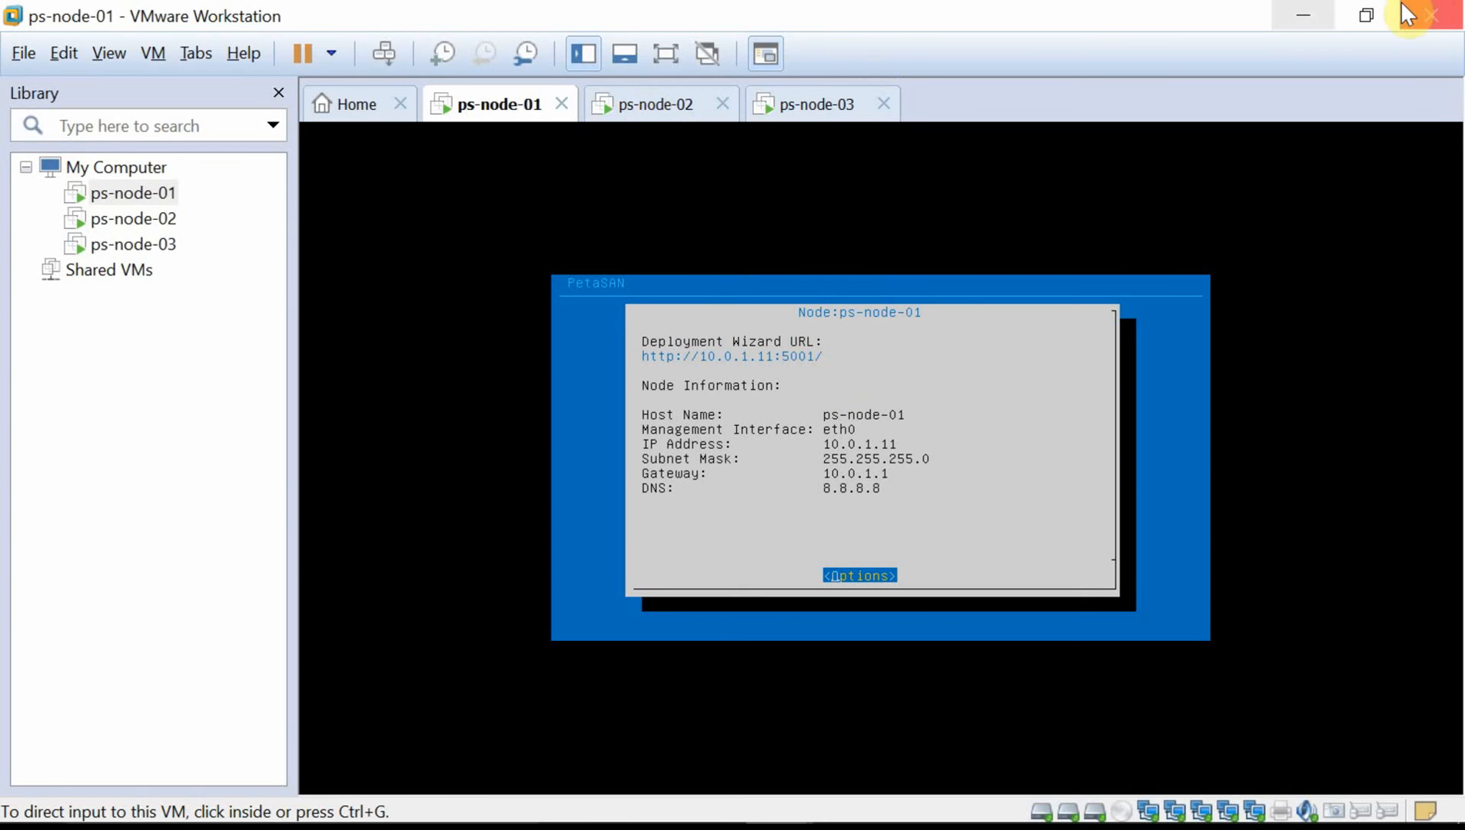
click(1306, 23)
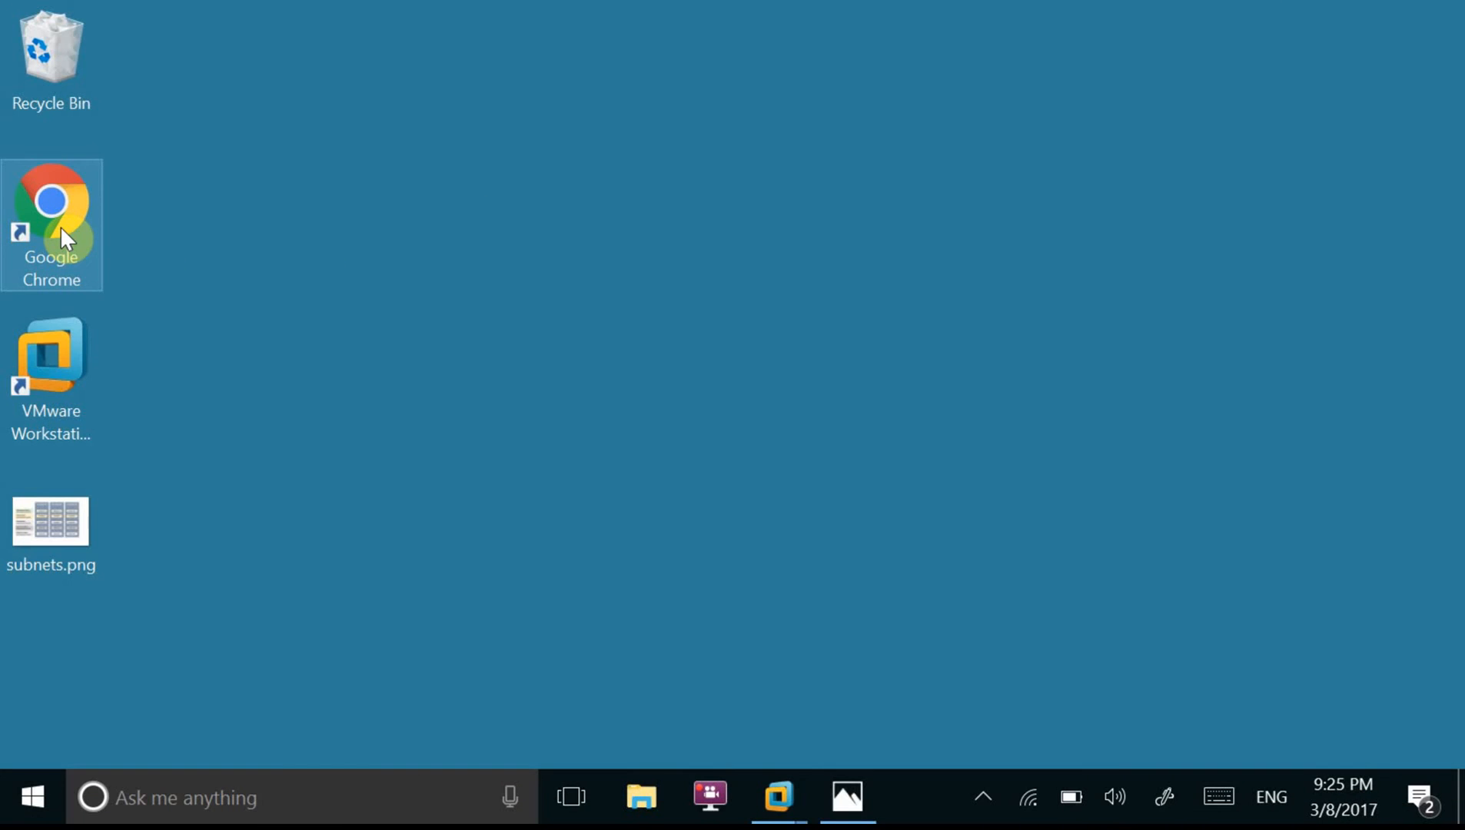
Launch Chrome, load the 10.0.1.11:5001 wizard bookmark and proceed with Create New Cluster.
double_click(61, 231)
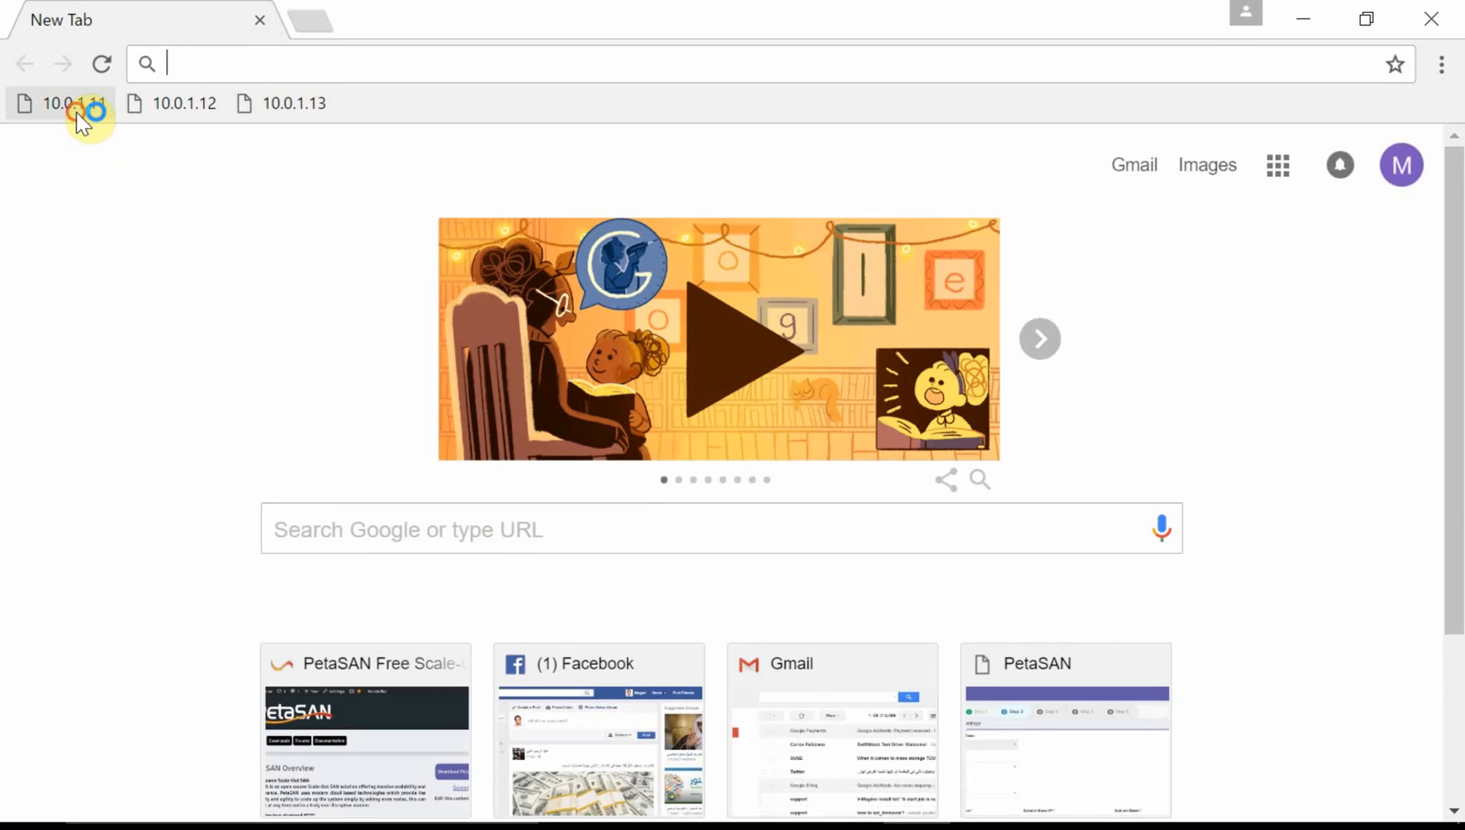
click(80, 104)
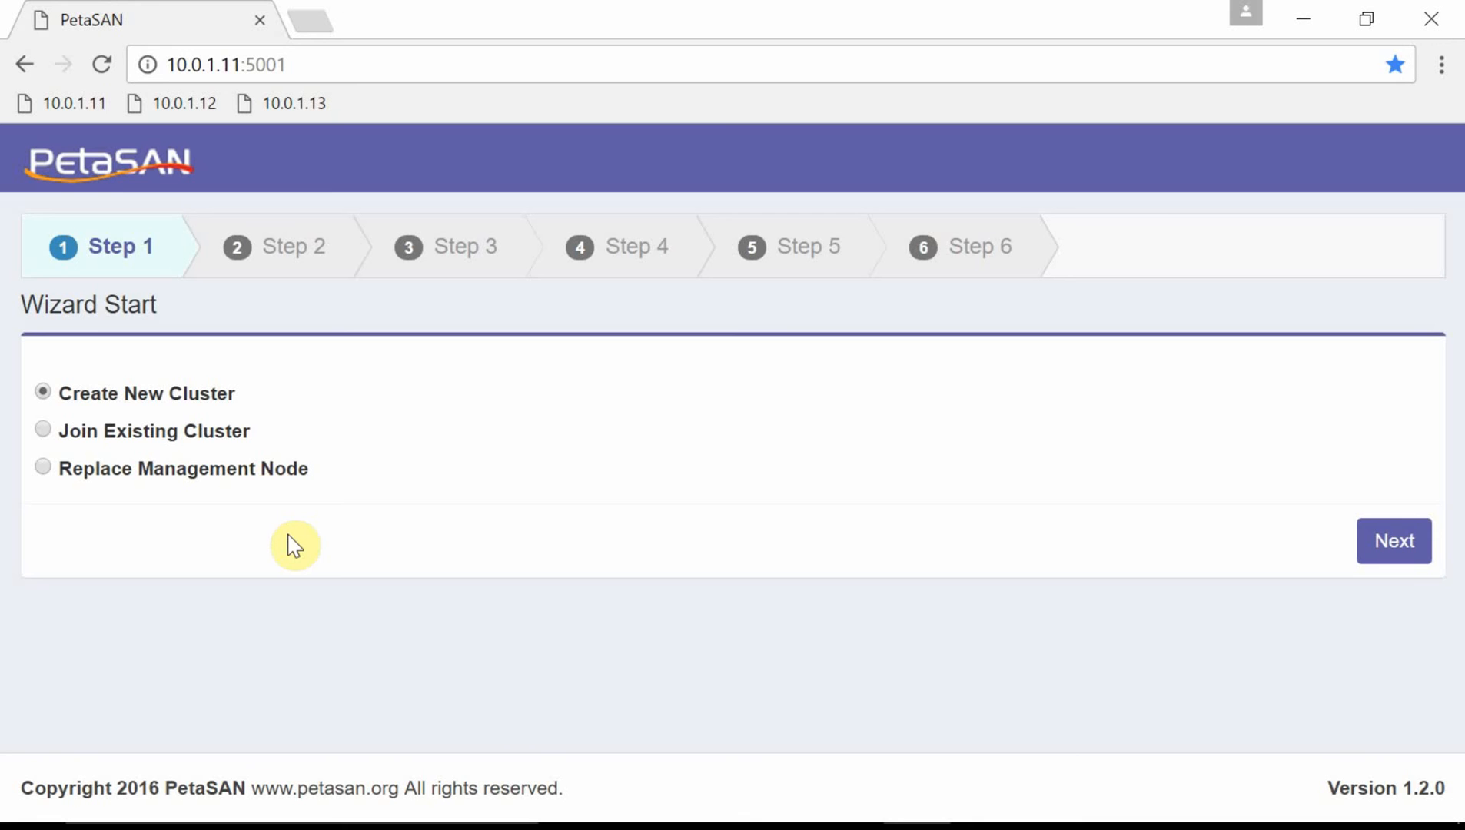
click(1375, 544)
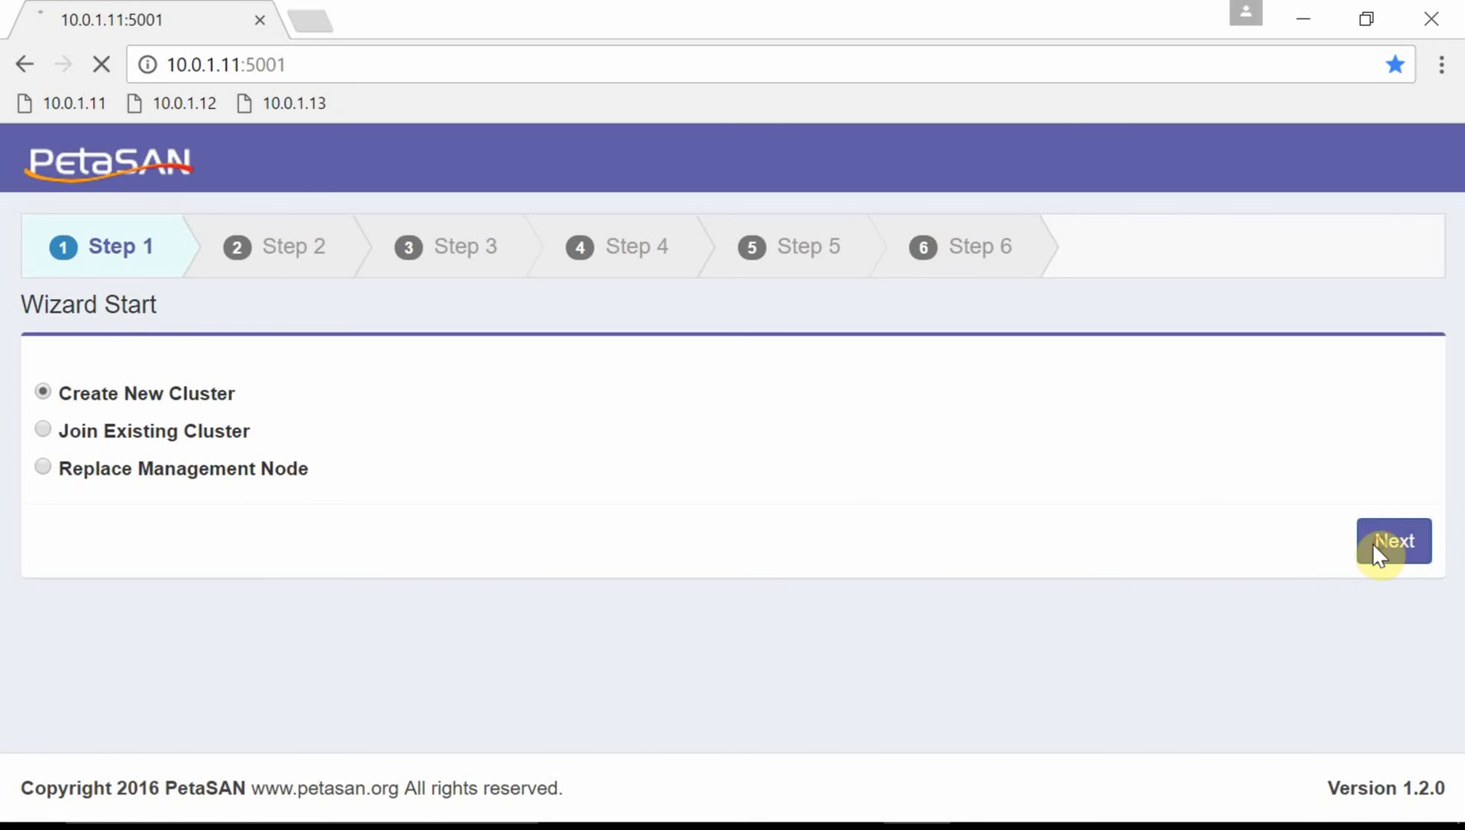
Name the new cluster 'demo' and set and confirm its cluster password.
click(522, 410)
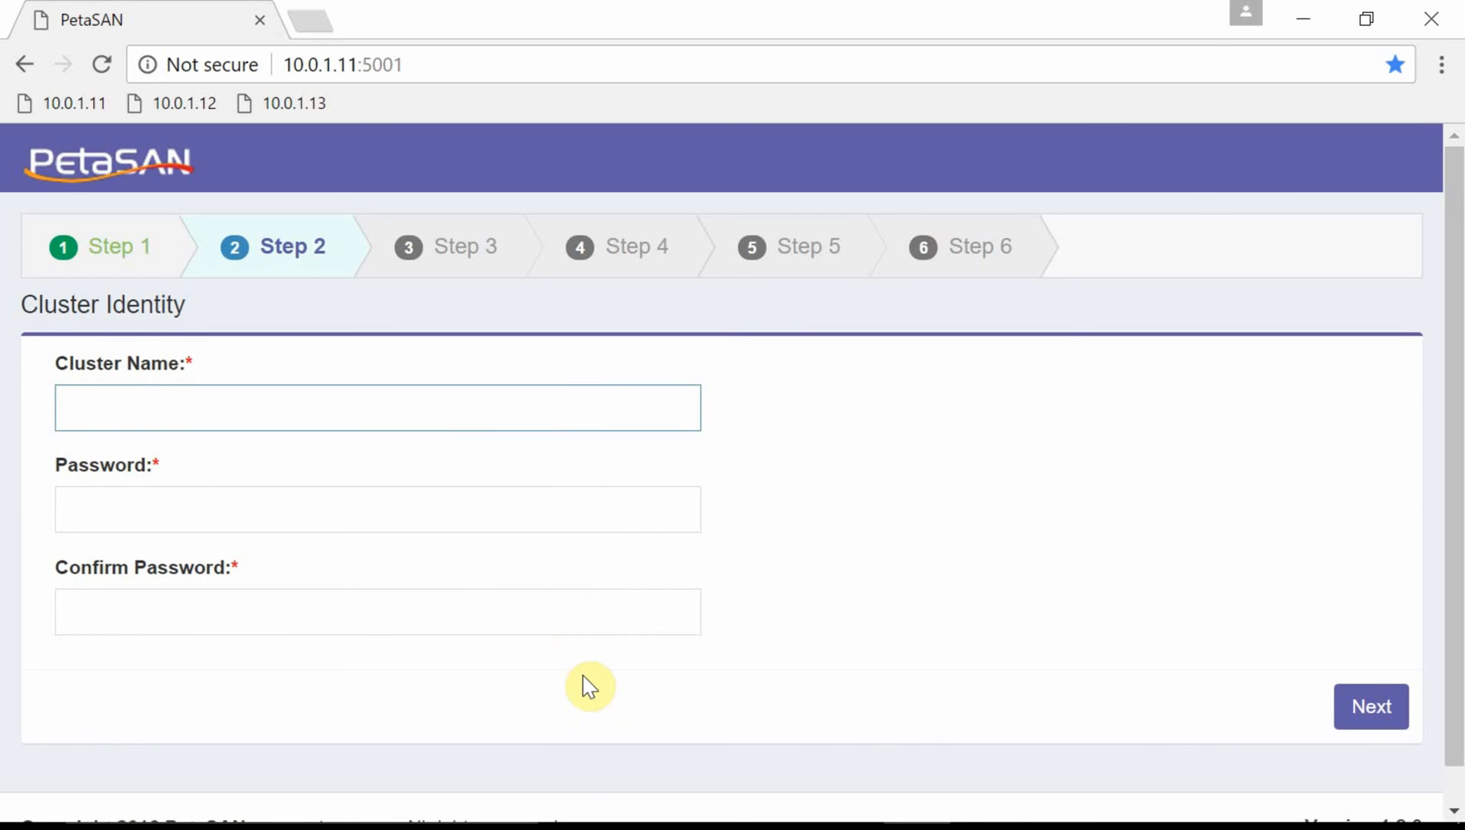
text(demo)
key(Tab)
text(********)
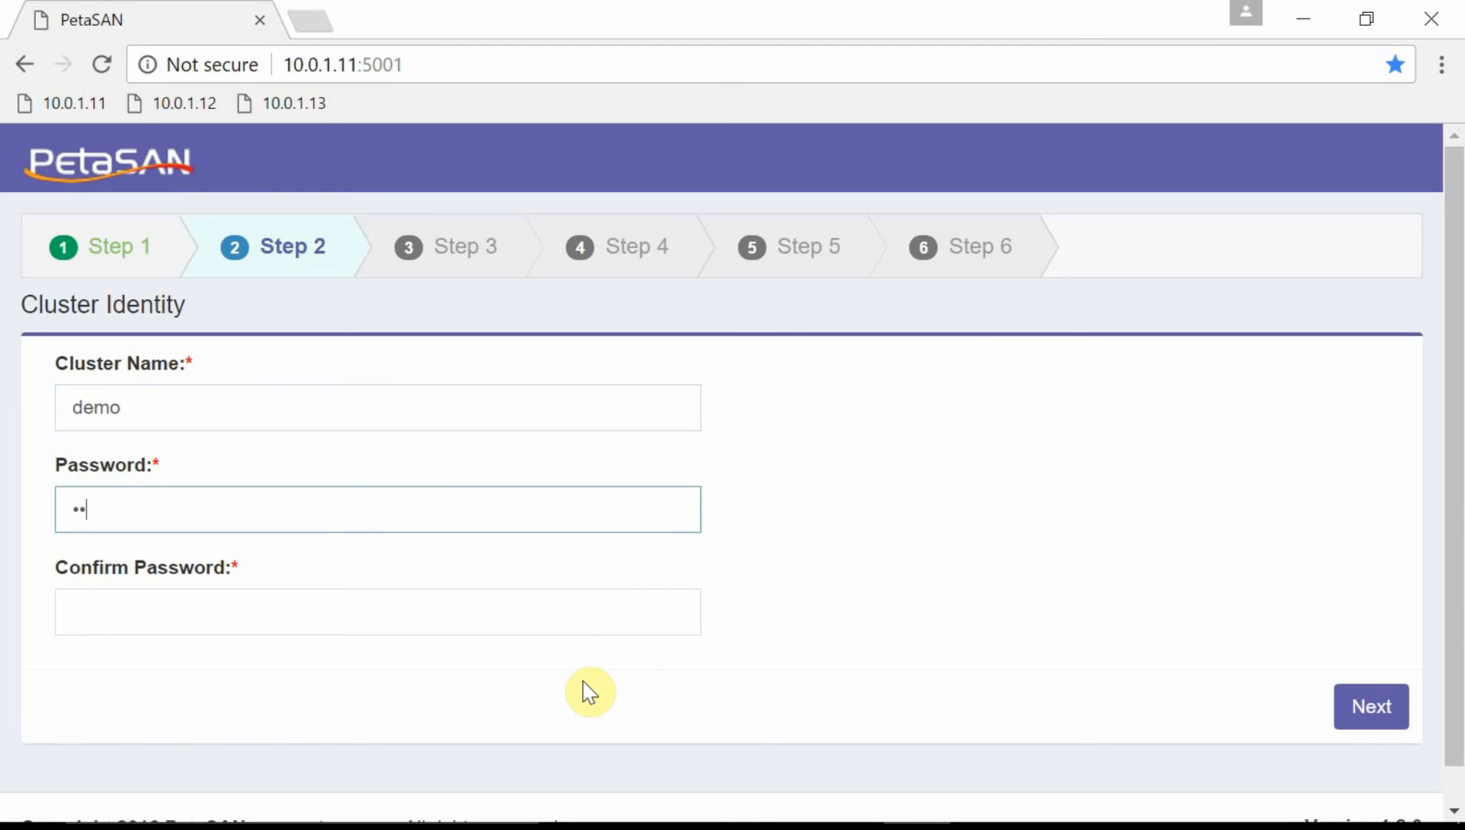
key(Tab)
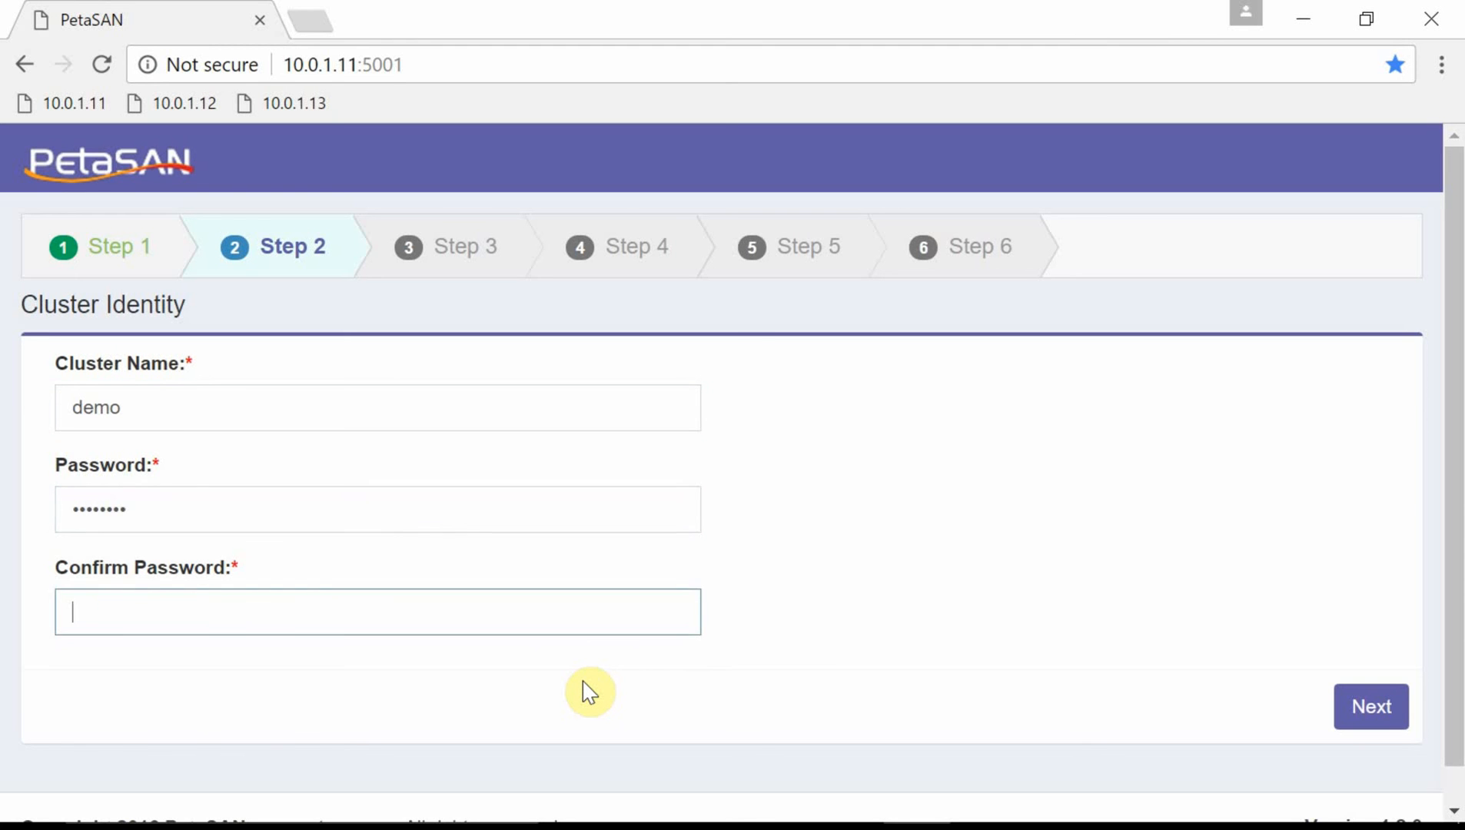
text(********)
click(1379, 705)
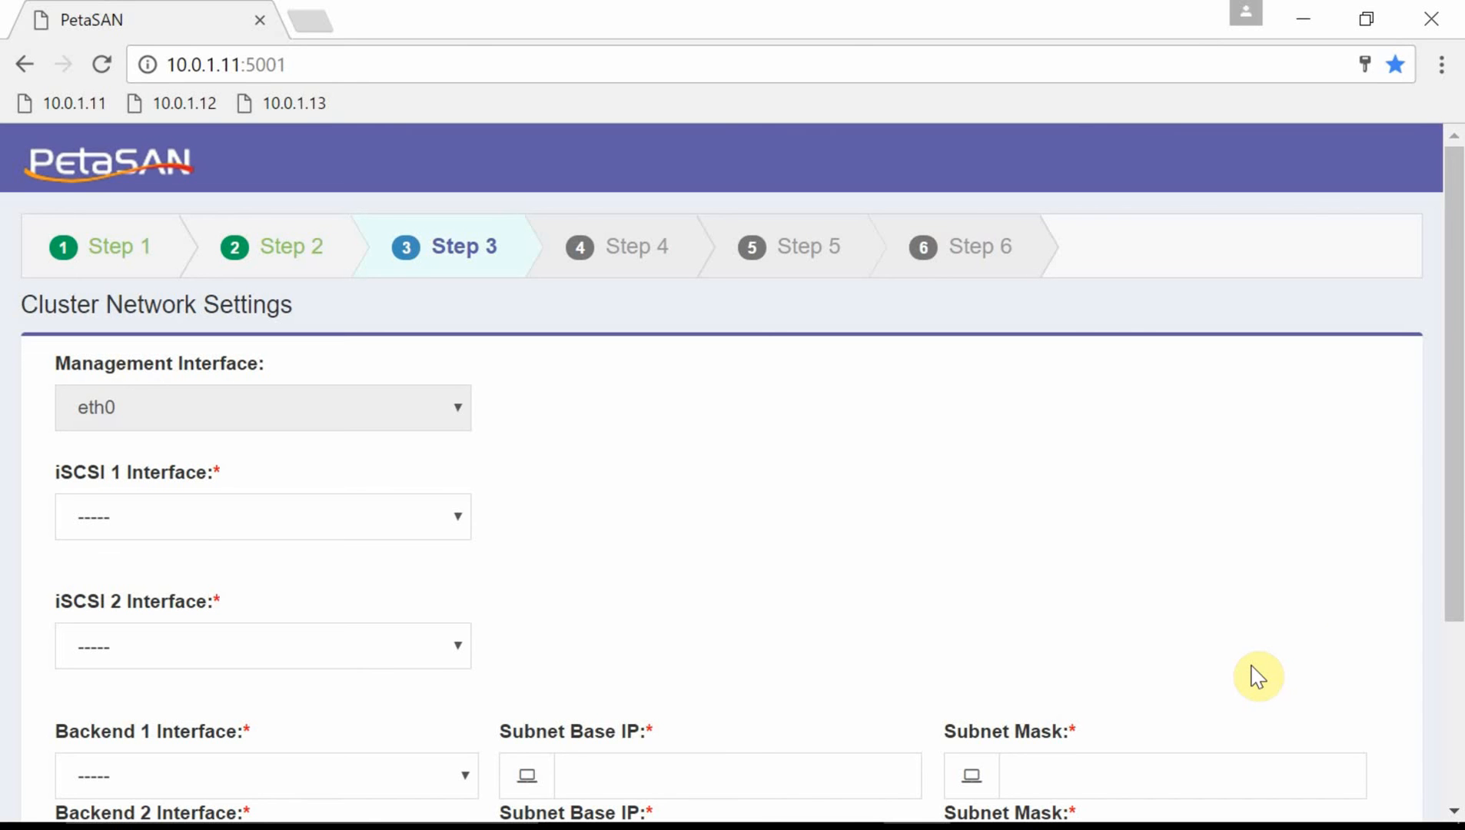
Assign eth1 and eth2 to iSCSI 1 and 2, and eth3 and eth4 to Backend 1 and 2.
drag(1458, 509, 1453, 598)
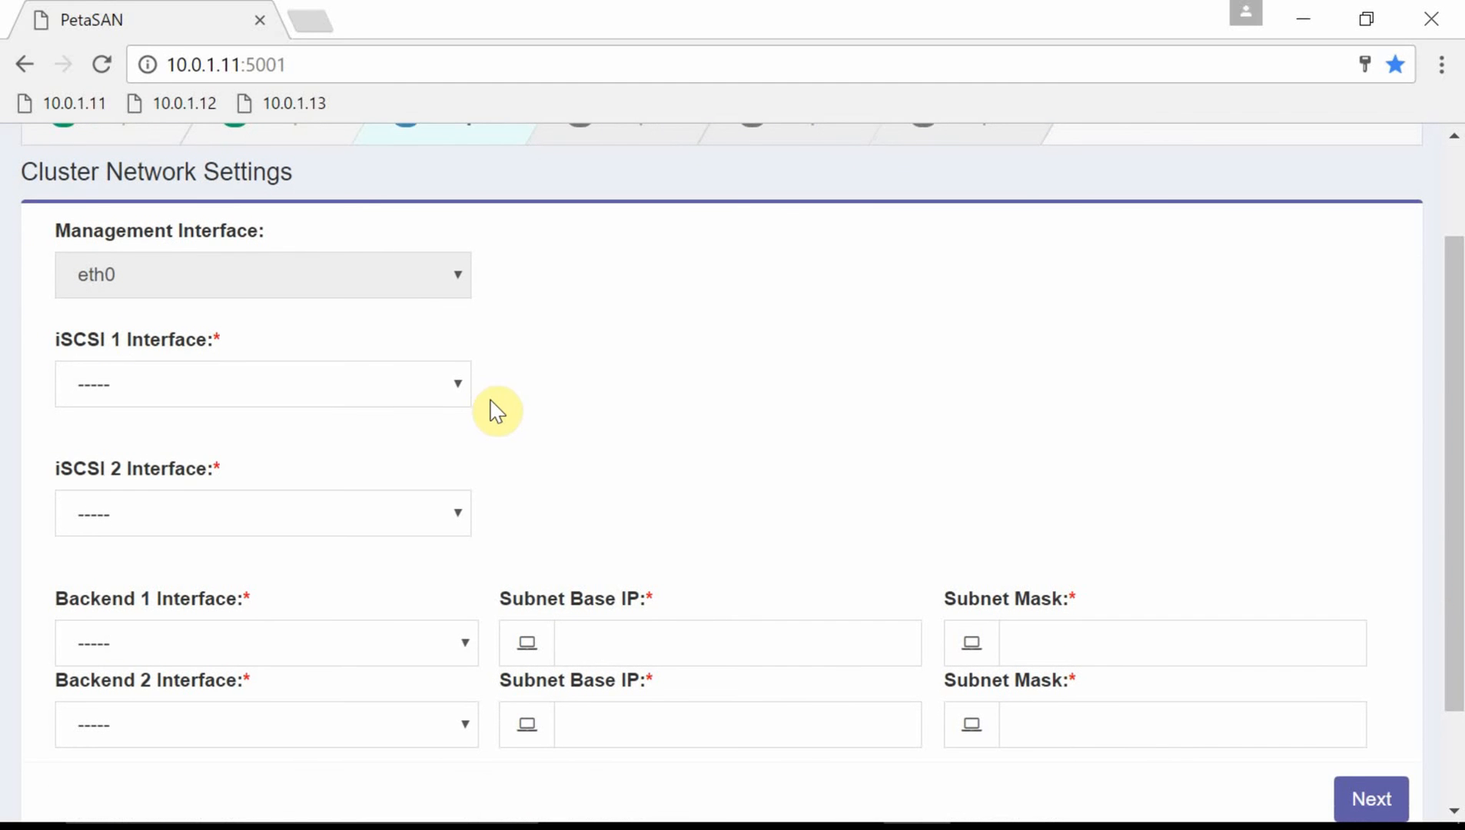
click(458, 384)
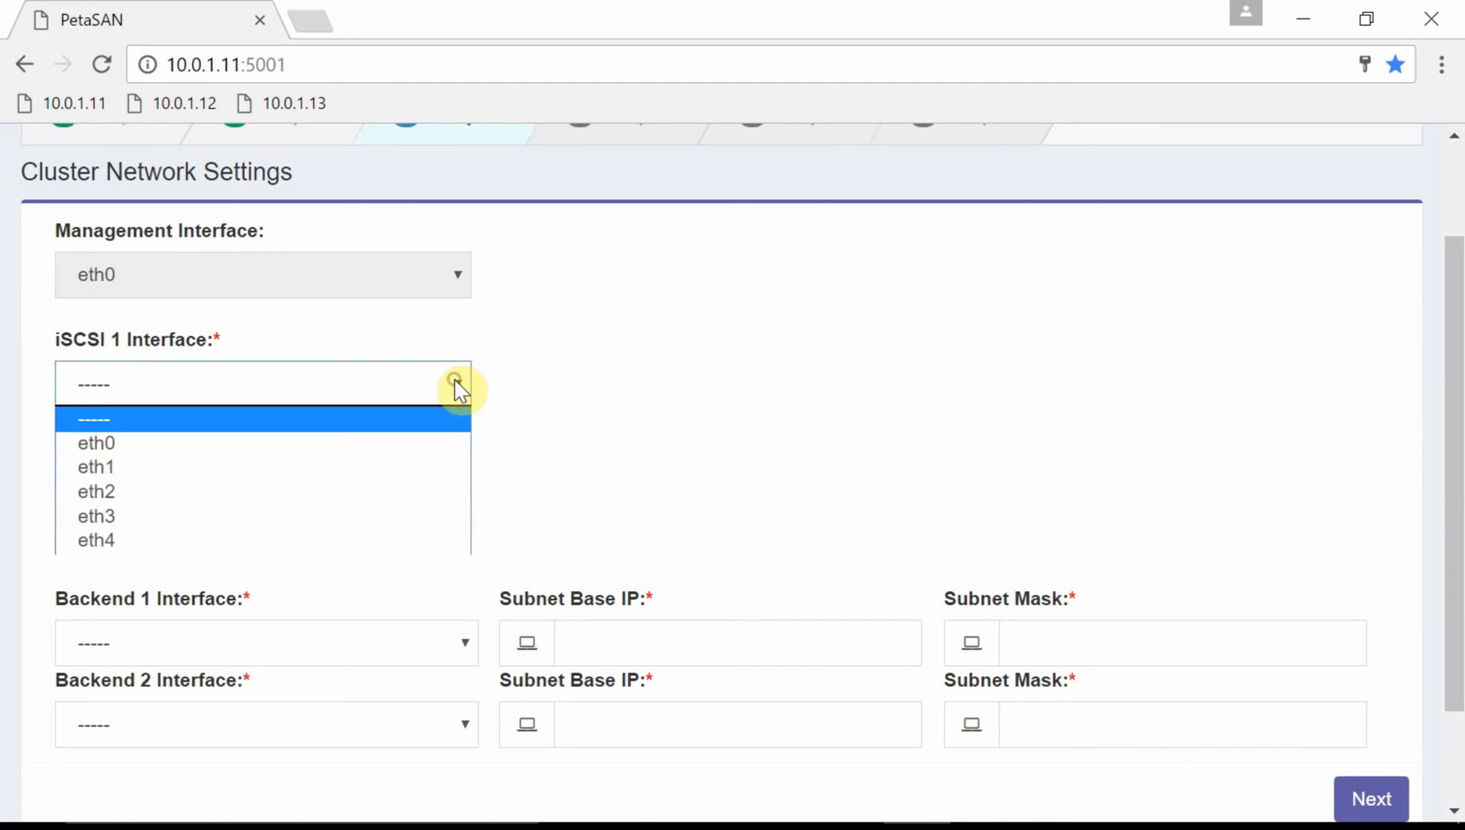
click(430, 460)
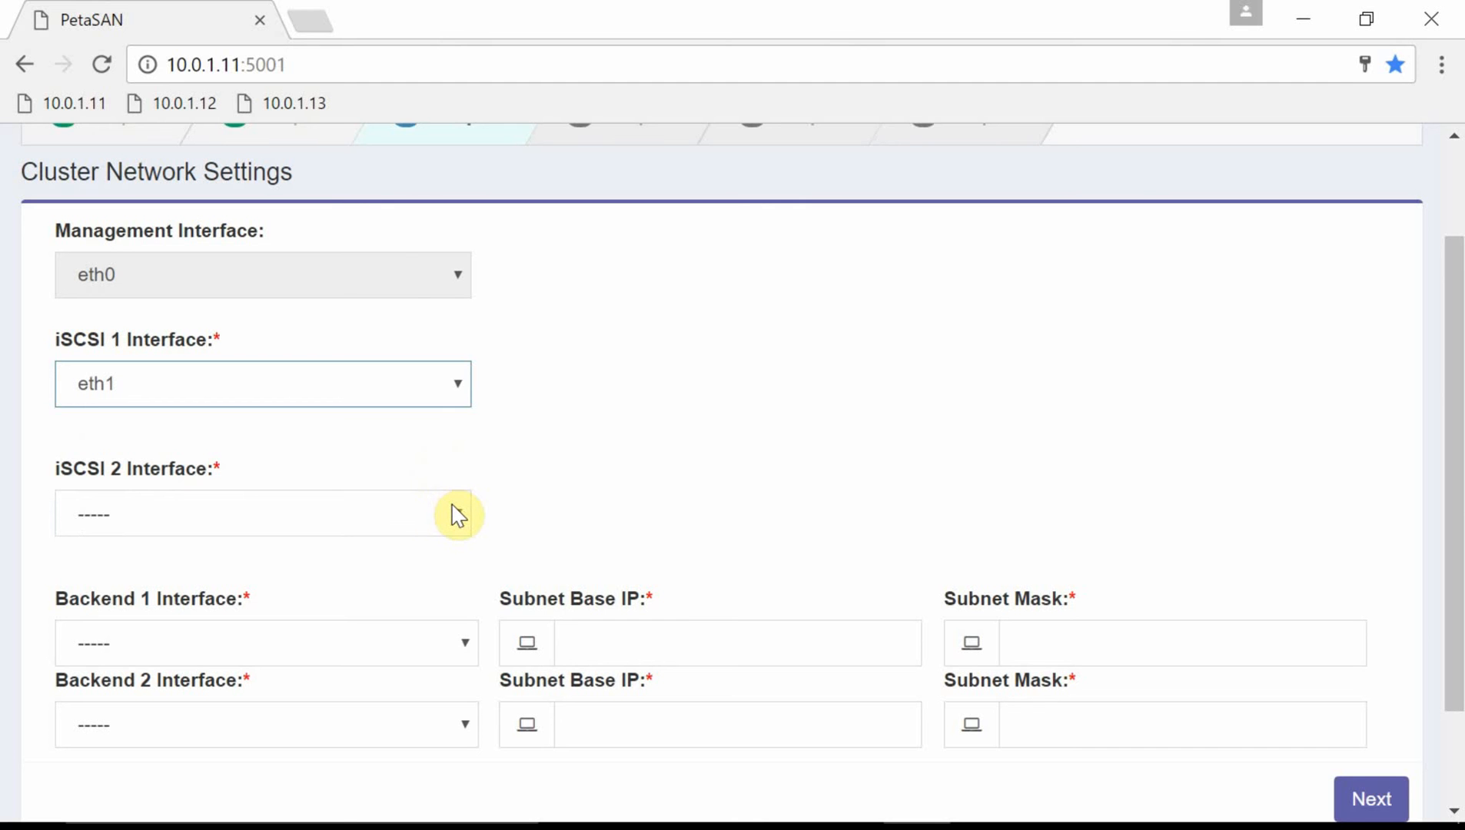
click(458, 514)
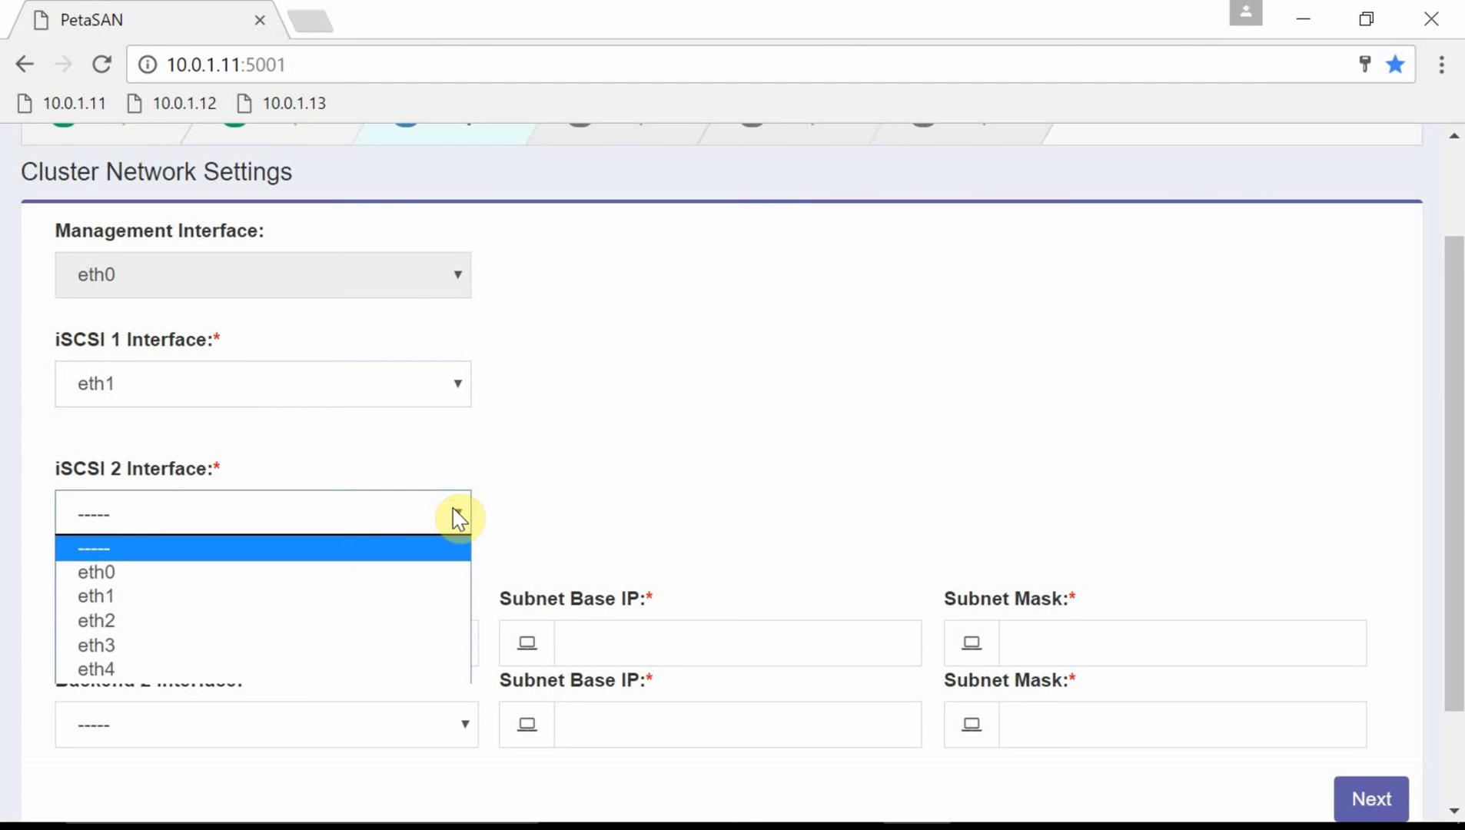
click(423, 621)
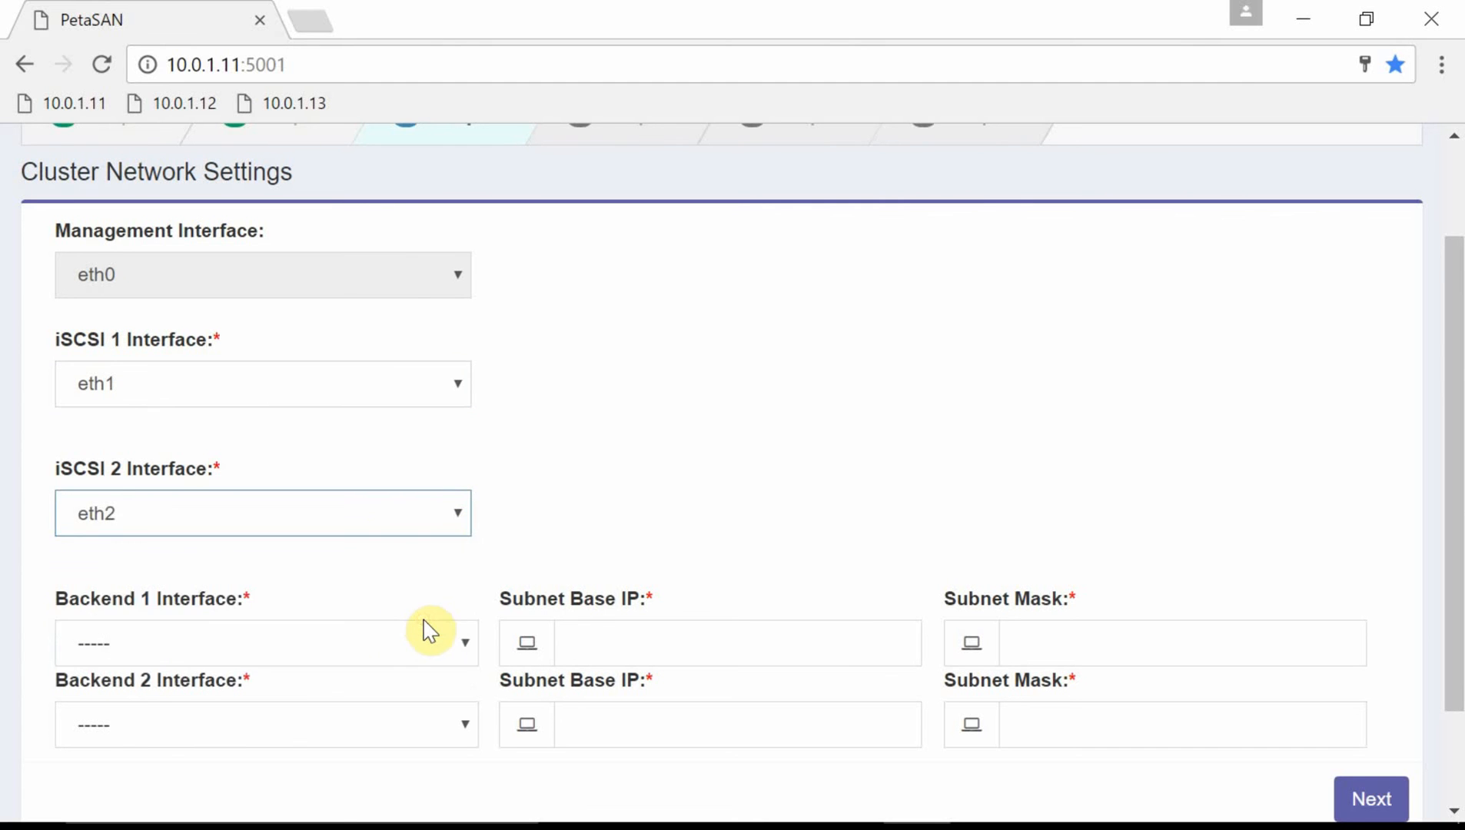
click(381, 642)
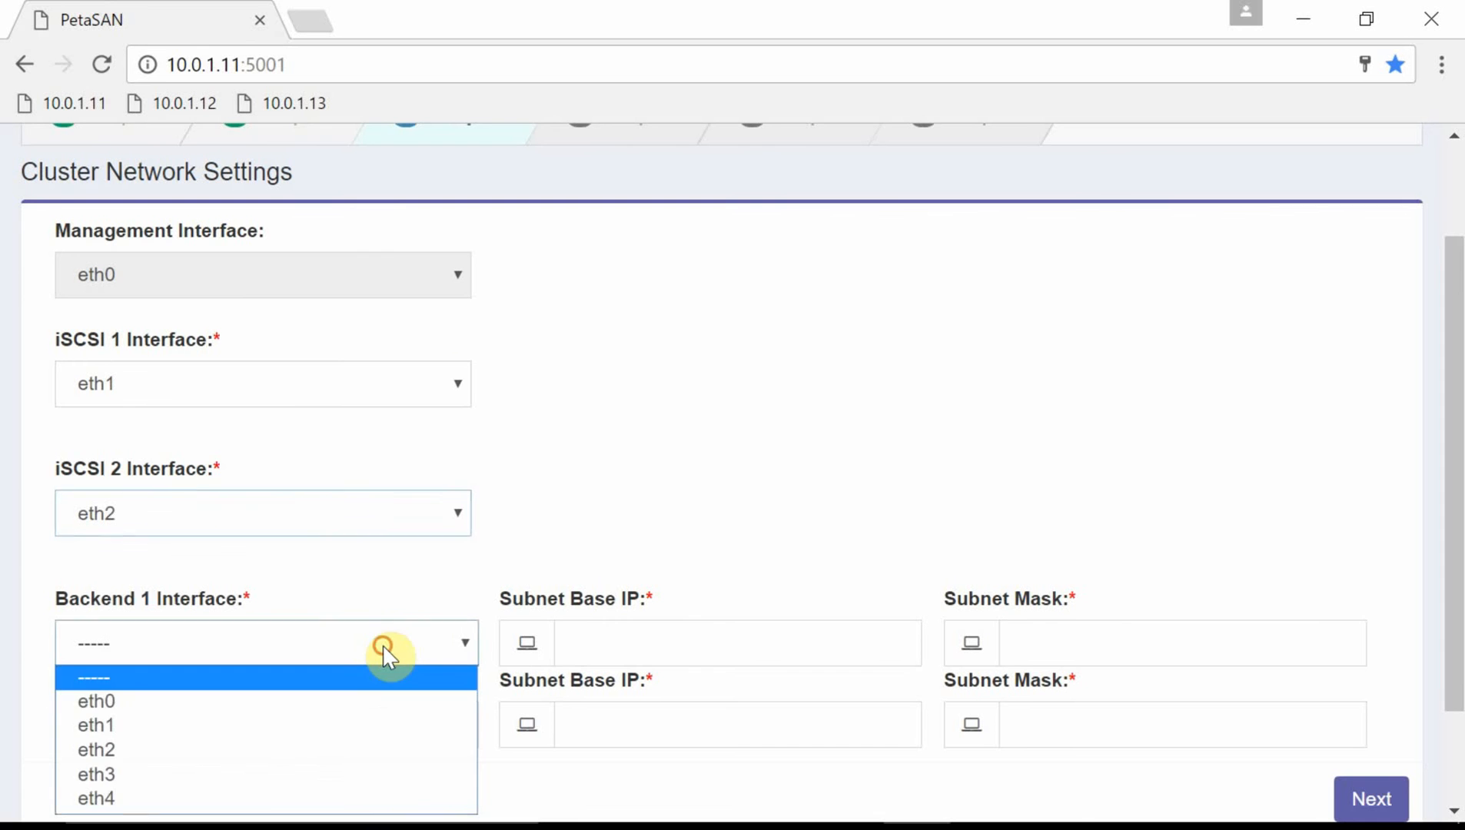
click(353, 775)
click(399, 724)
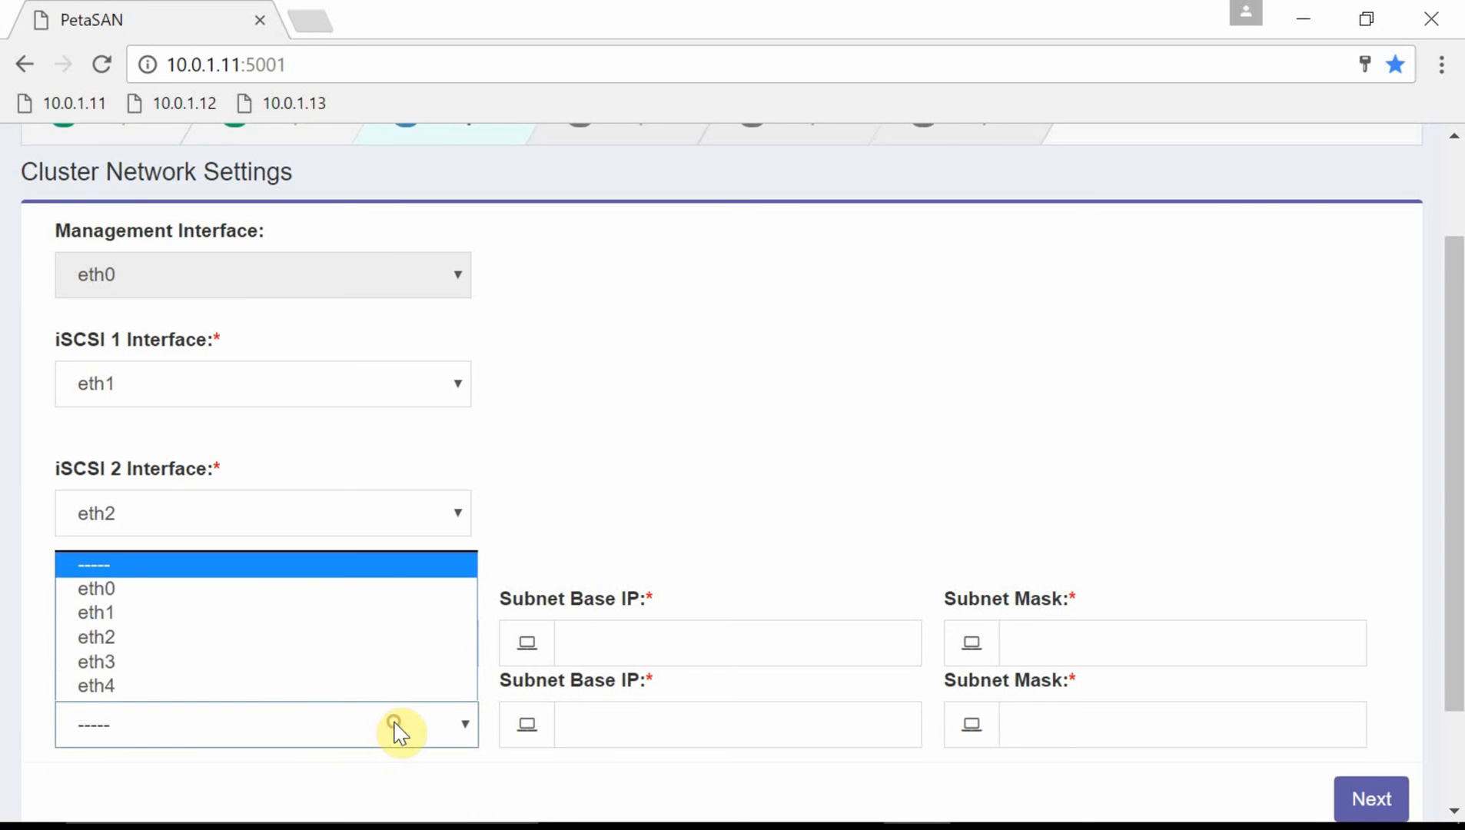
click(399, 692)
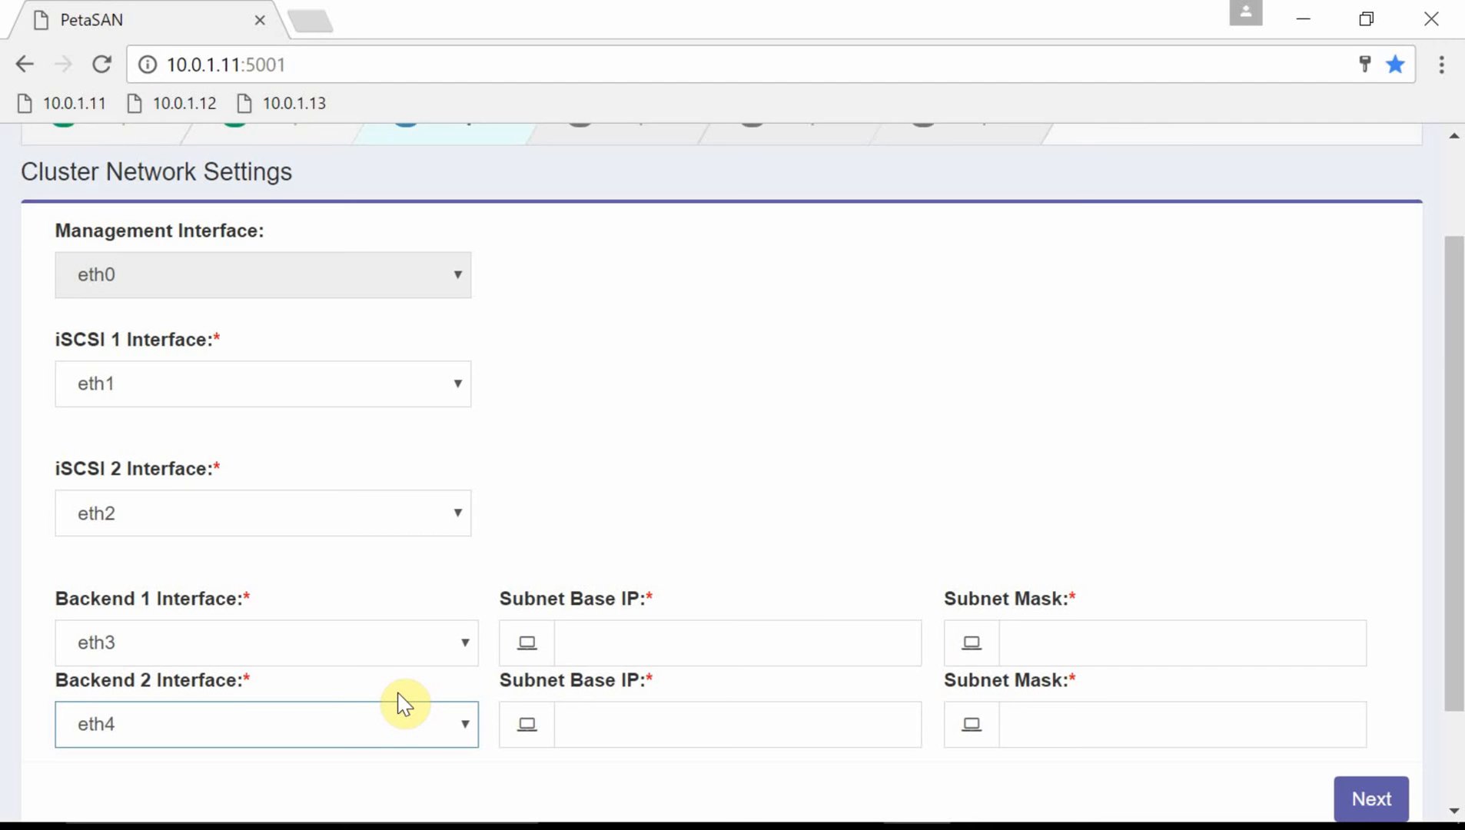
Enter backend subnets 10.0.4.0 and 10.0.5.0, both with mask 255.255.255.0.
click(578, 643)
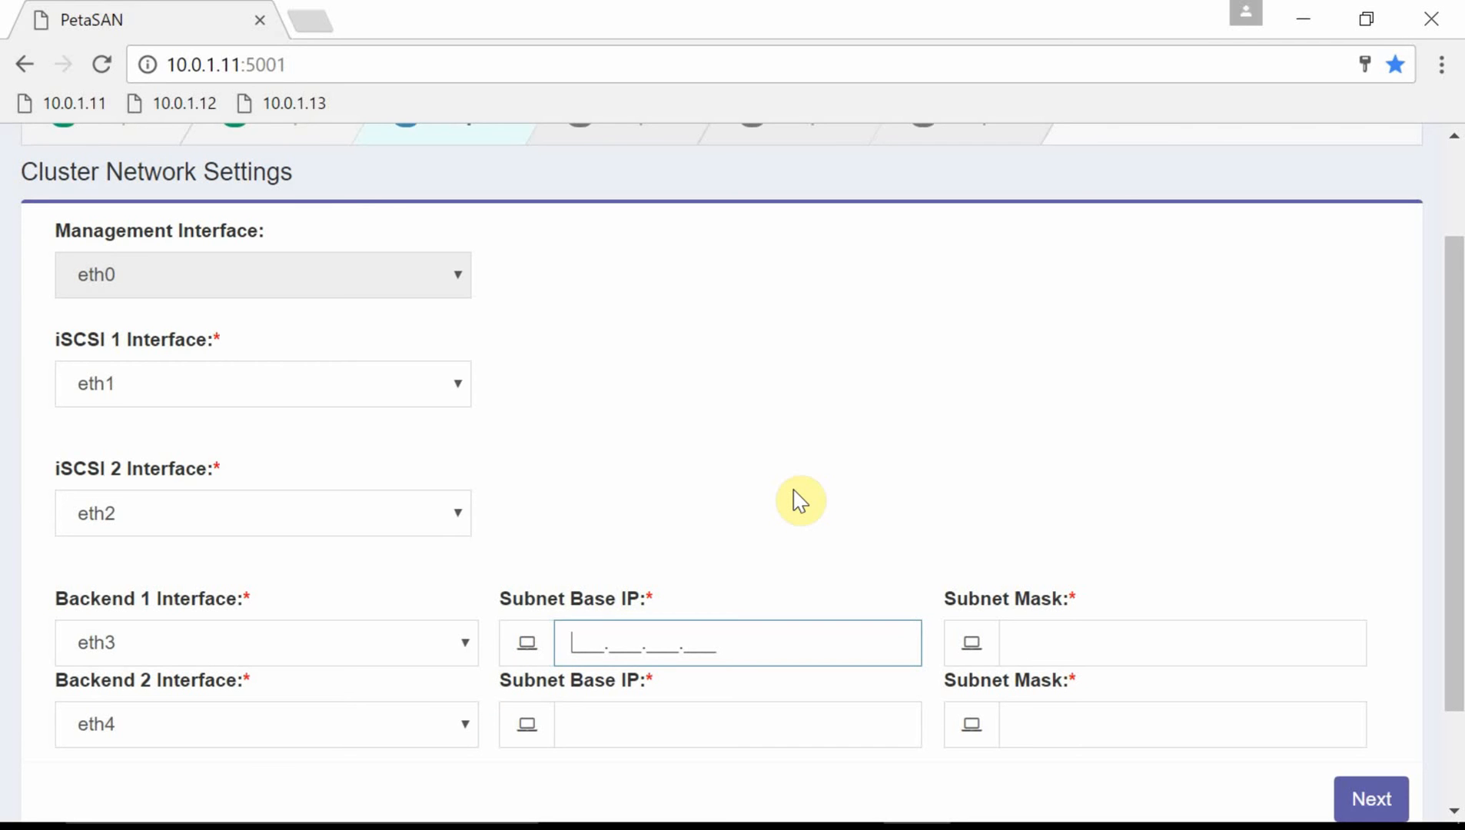
text(10.0.4.0)
key(Tab)
text(255.255.255.0)
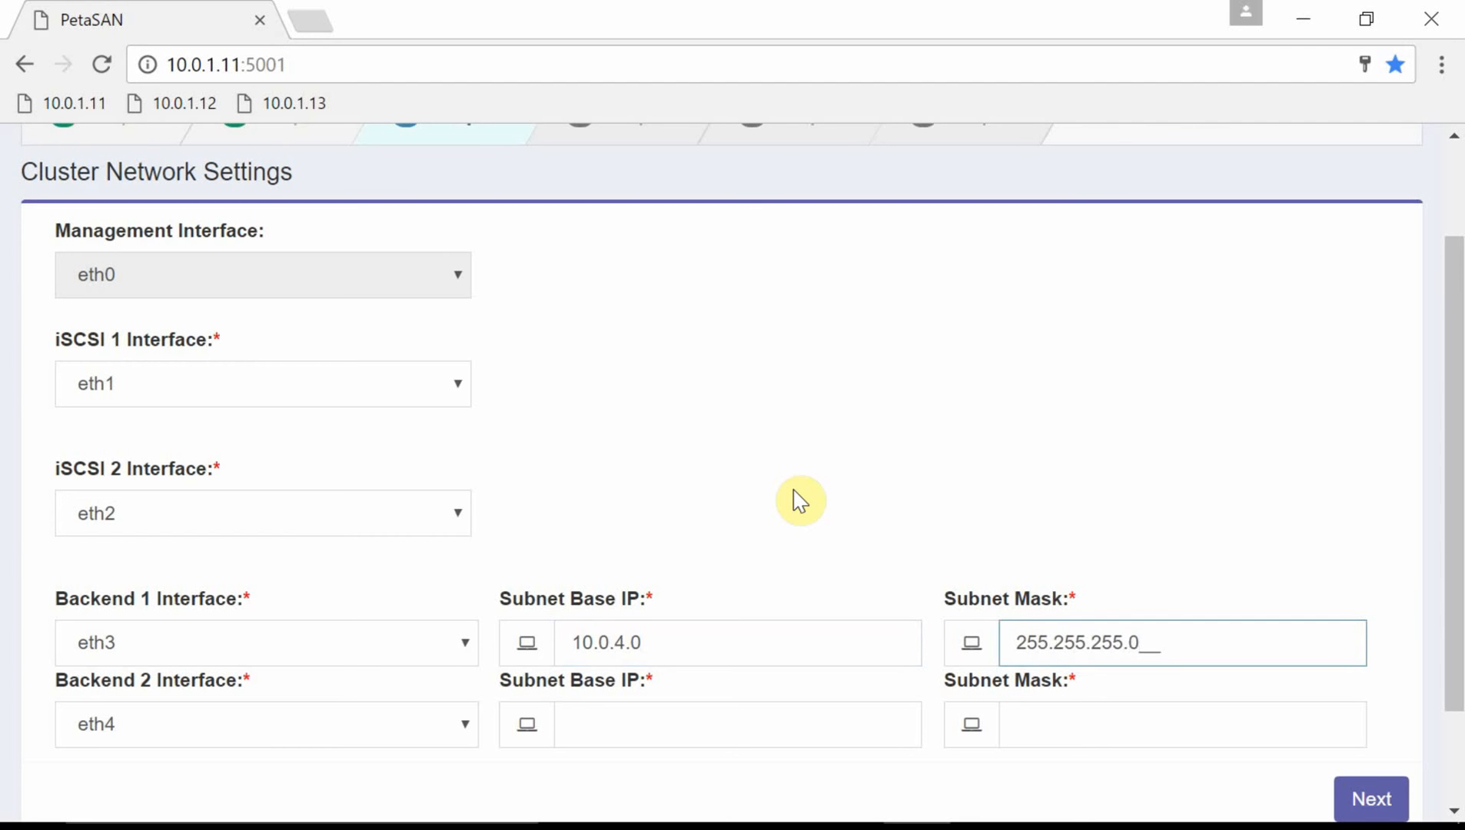
key(Tab)
key(Tab)
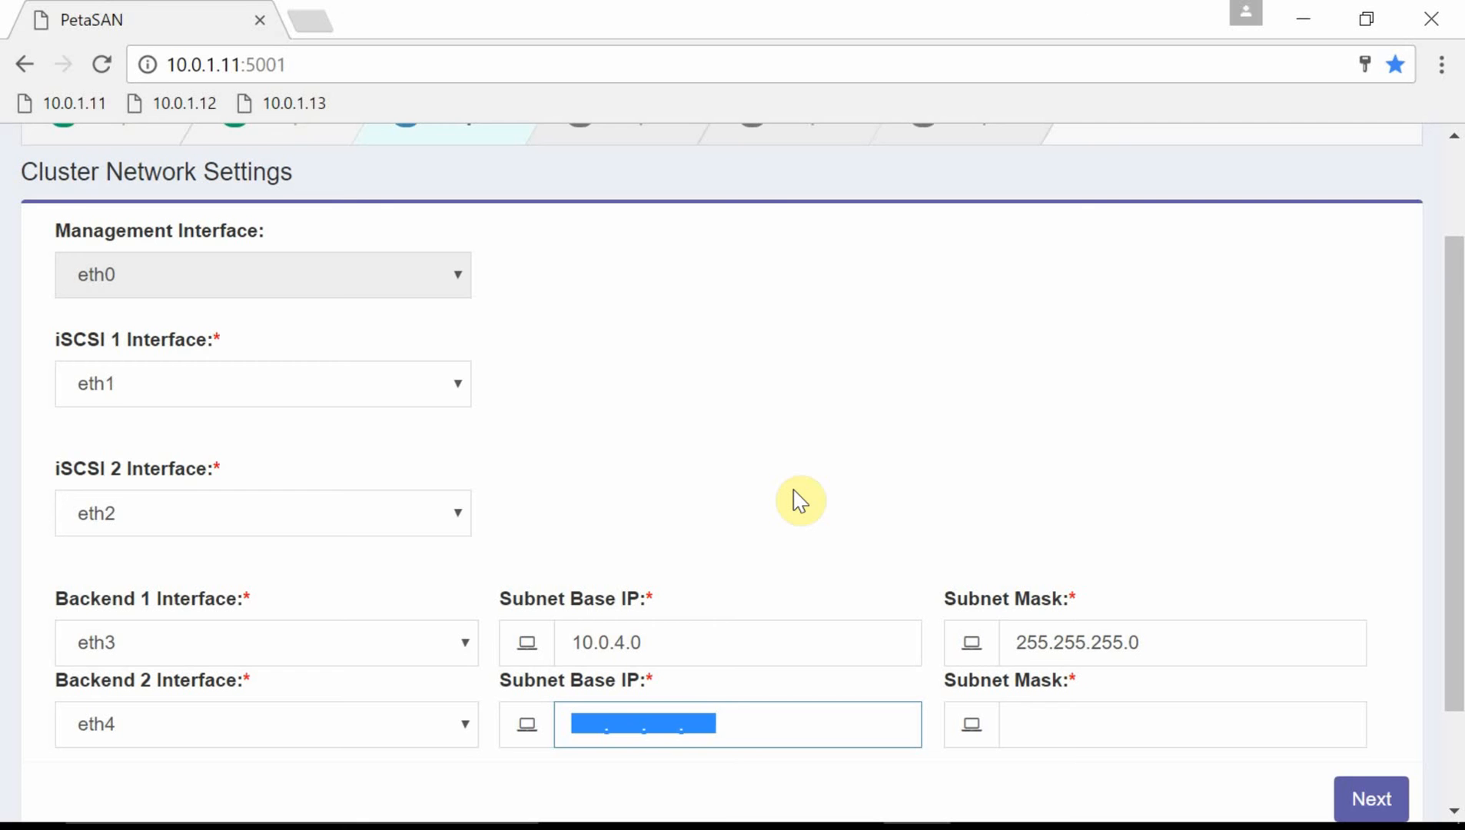
text(10.0.)
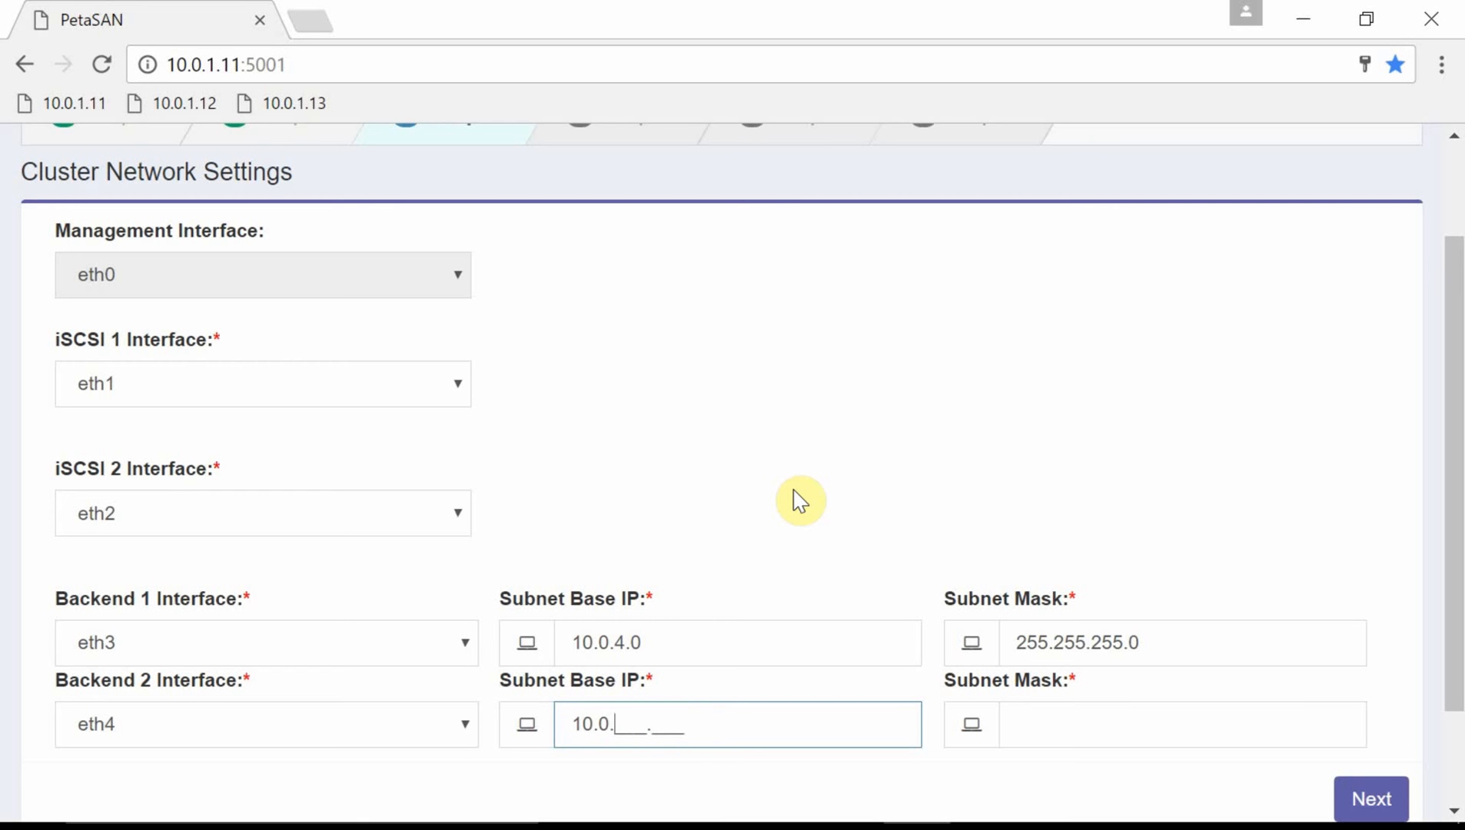
text(5.0)
key(Tab)
text(255.)
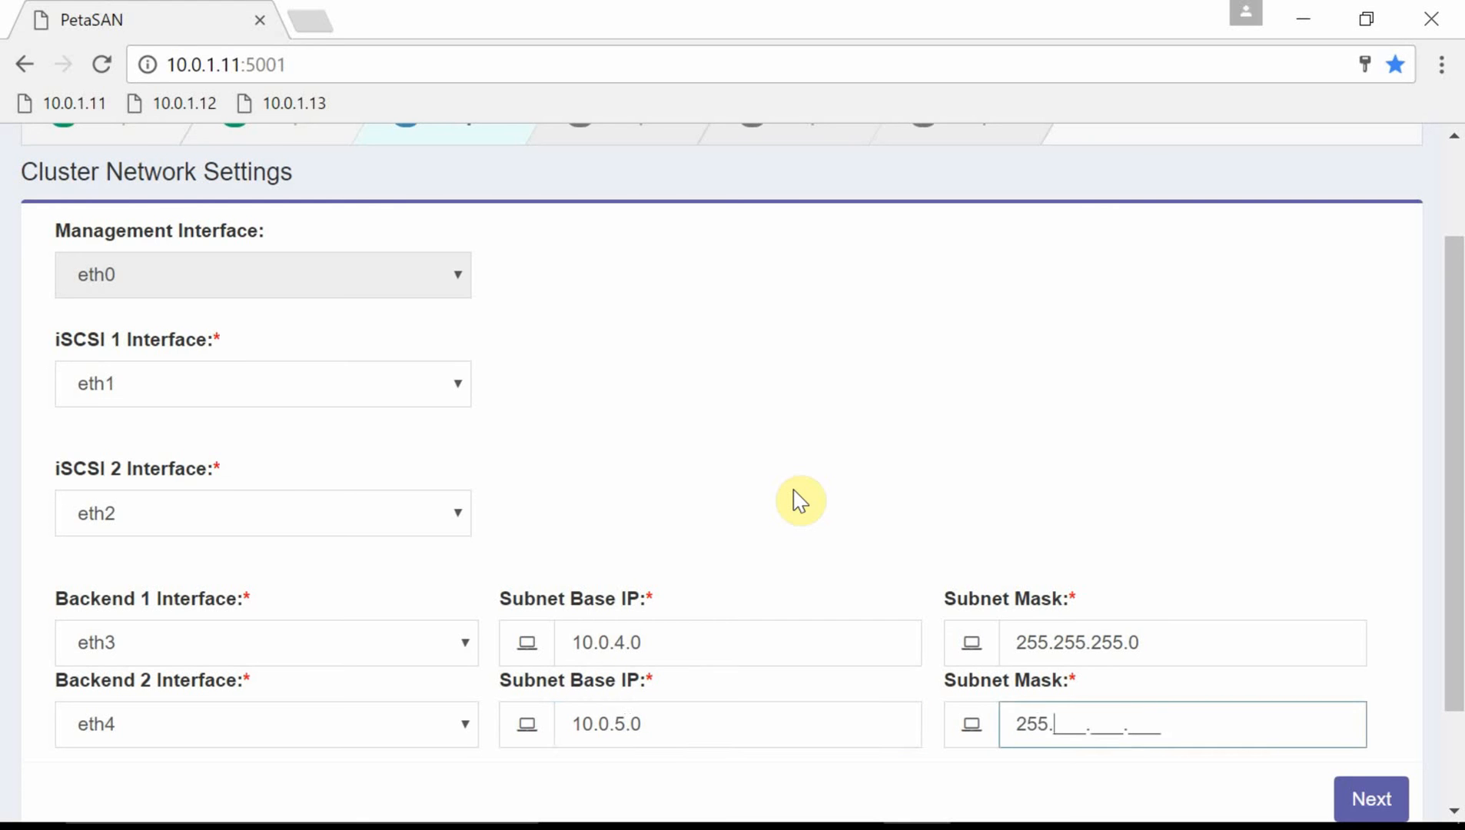
text(255.255.)
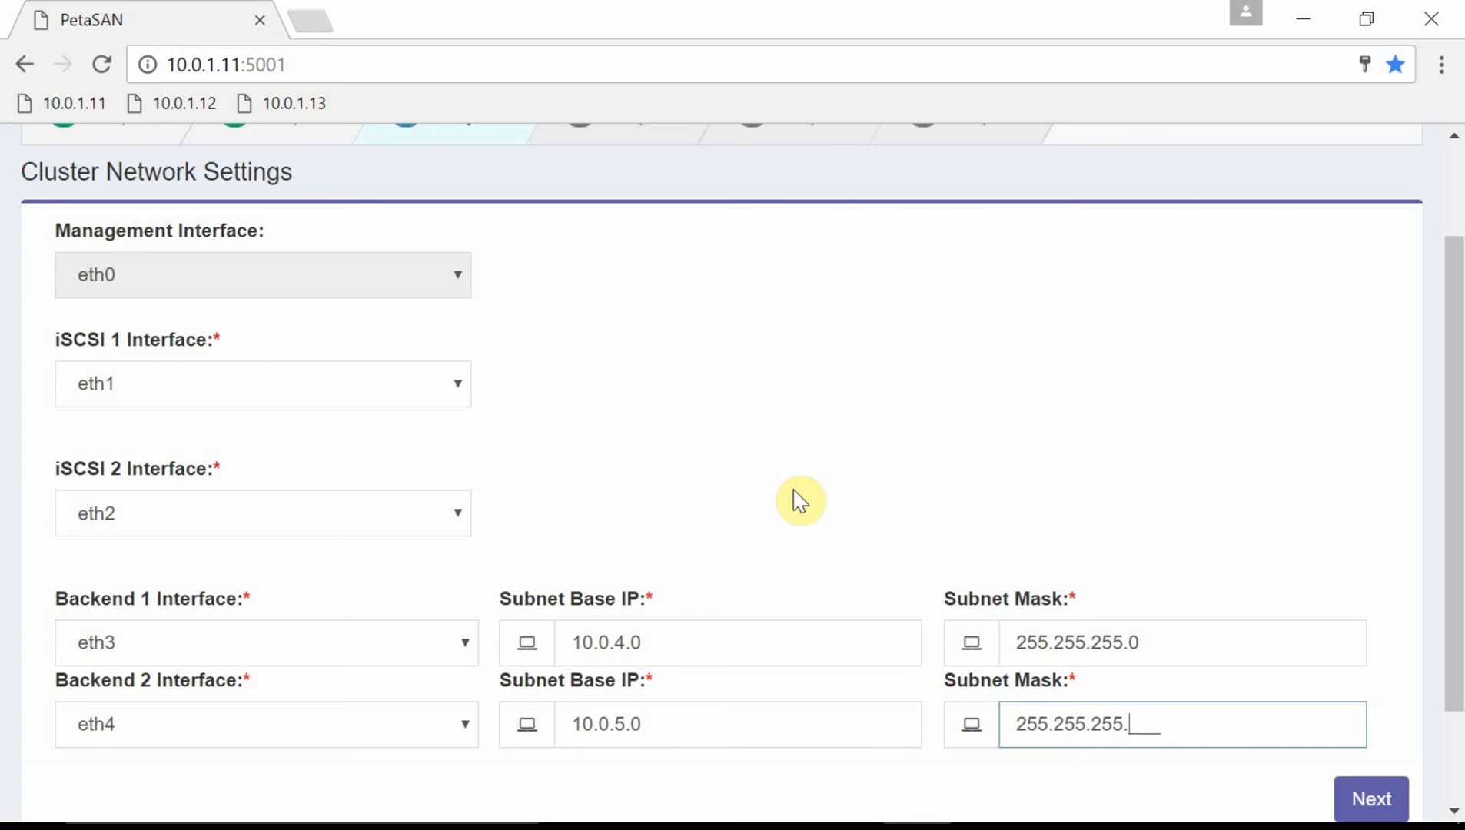
text(0)
Save the cluster network settings and enter node Backend IPs 10.0.4.11 and 10.0.5.11.
click(1366, 792)
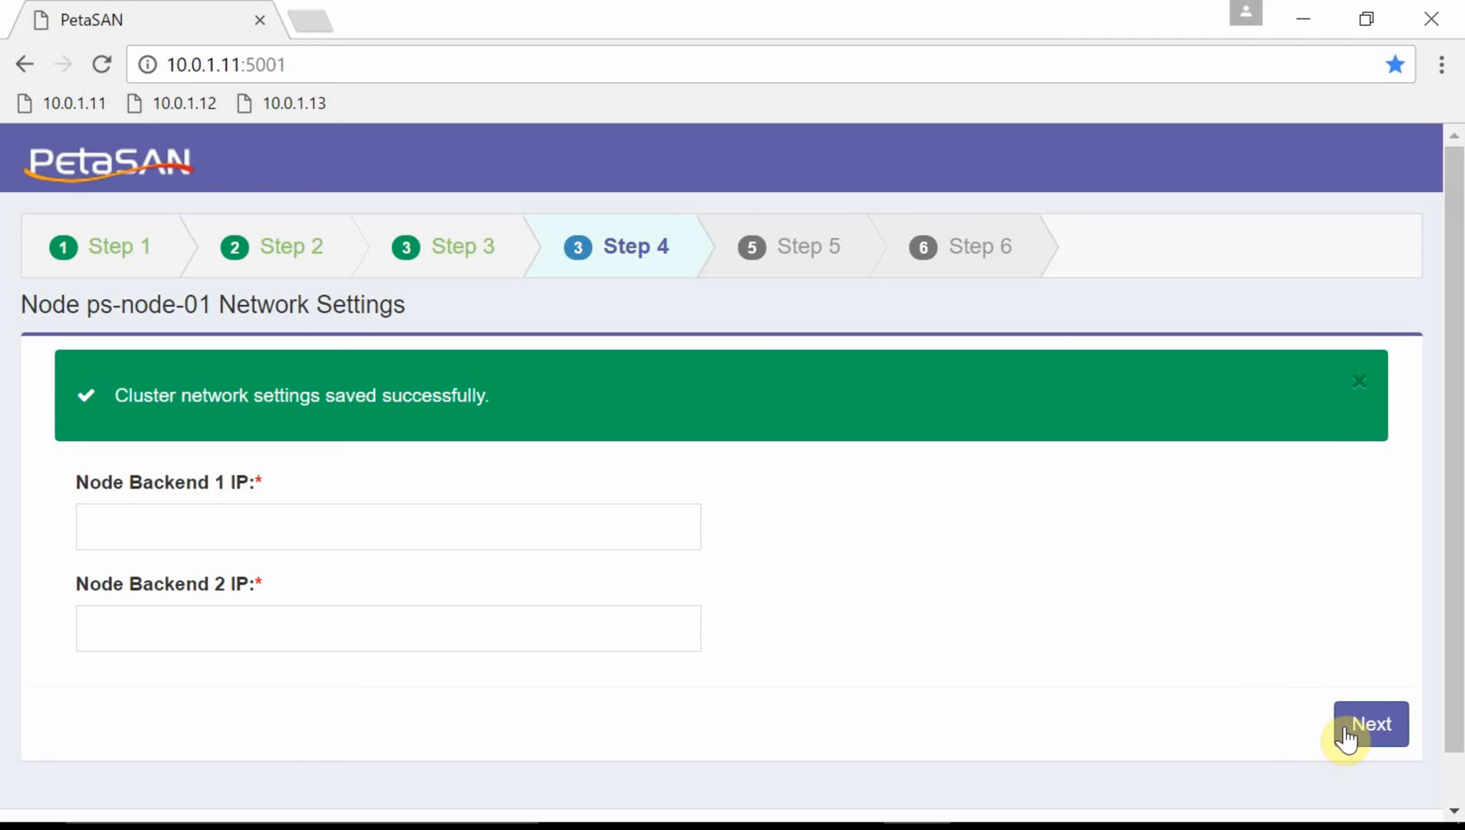
click(127, 511)
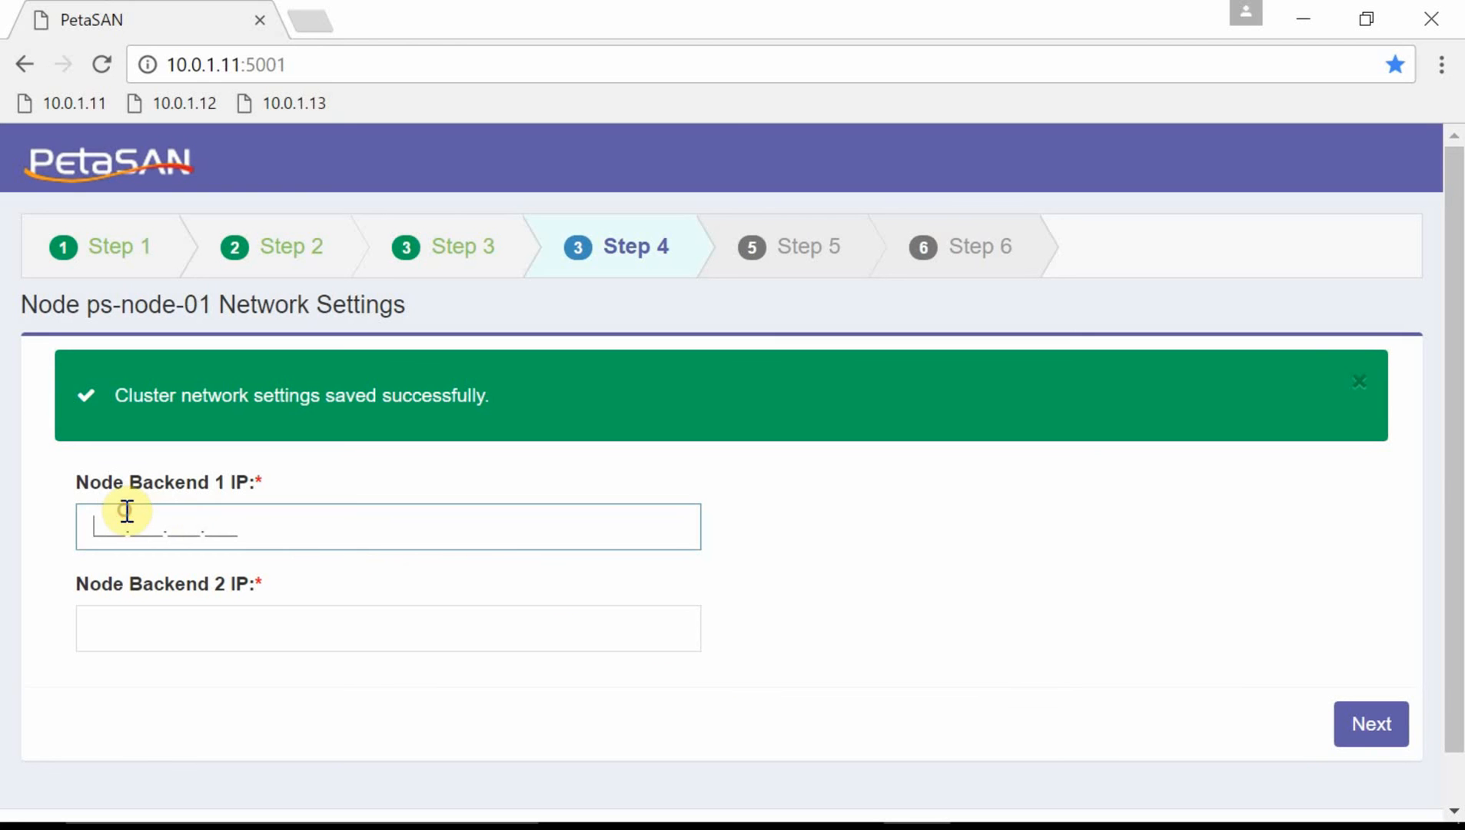
text(10.0.4.11)
key(Tab)
text(10.0.)
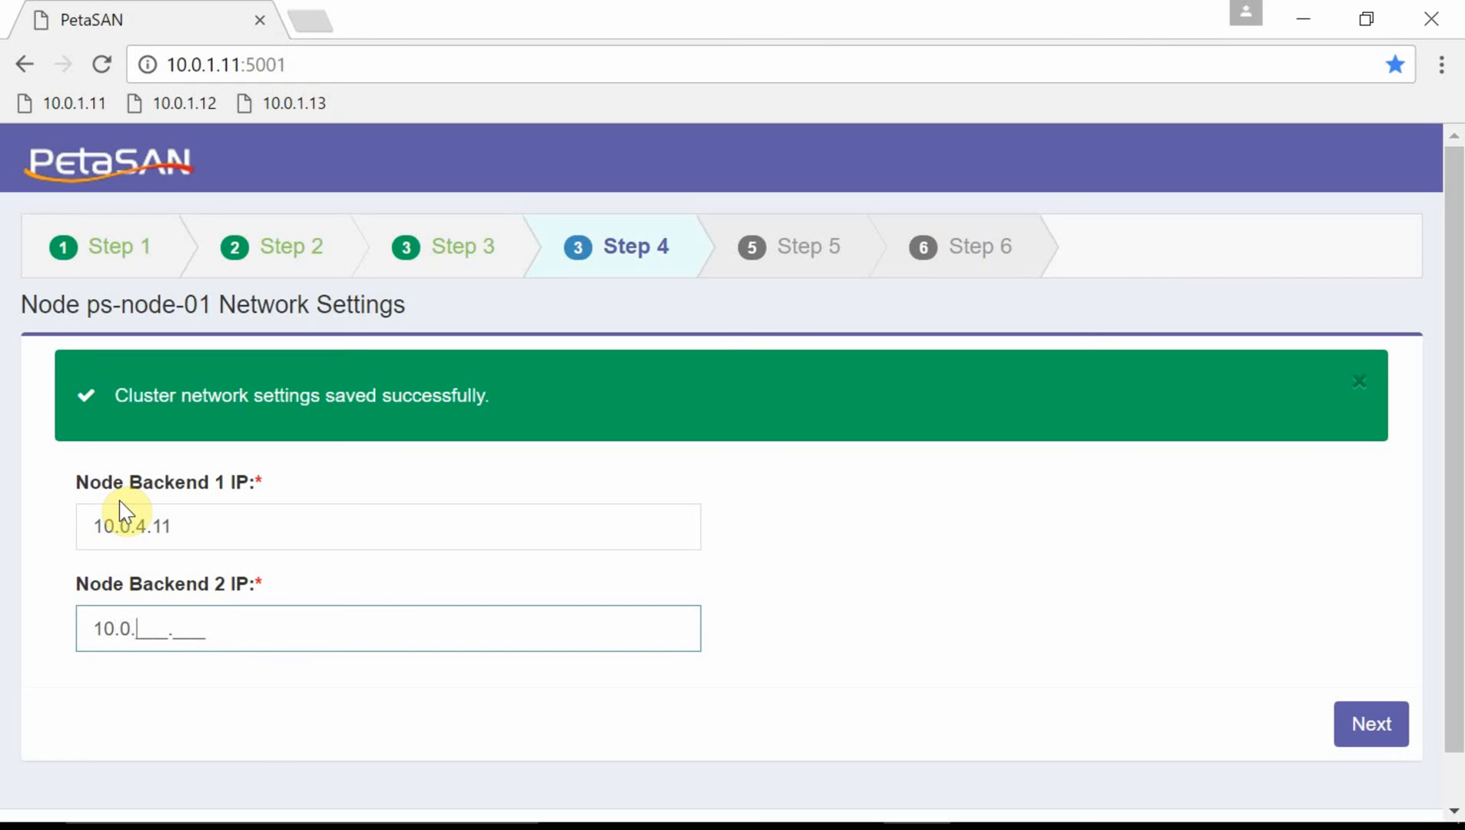
text(5.11)
Submit node network settings and deploy ps-node-01 with management, local storage and iSCSI target services.
click(1371, 730)
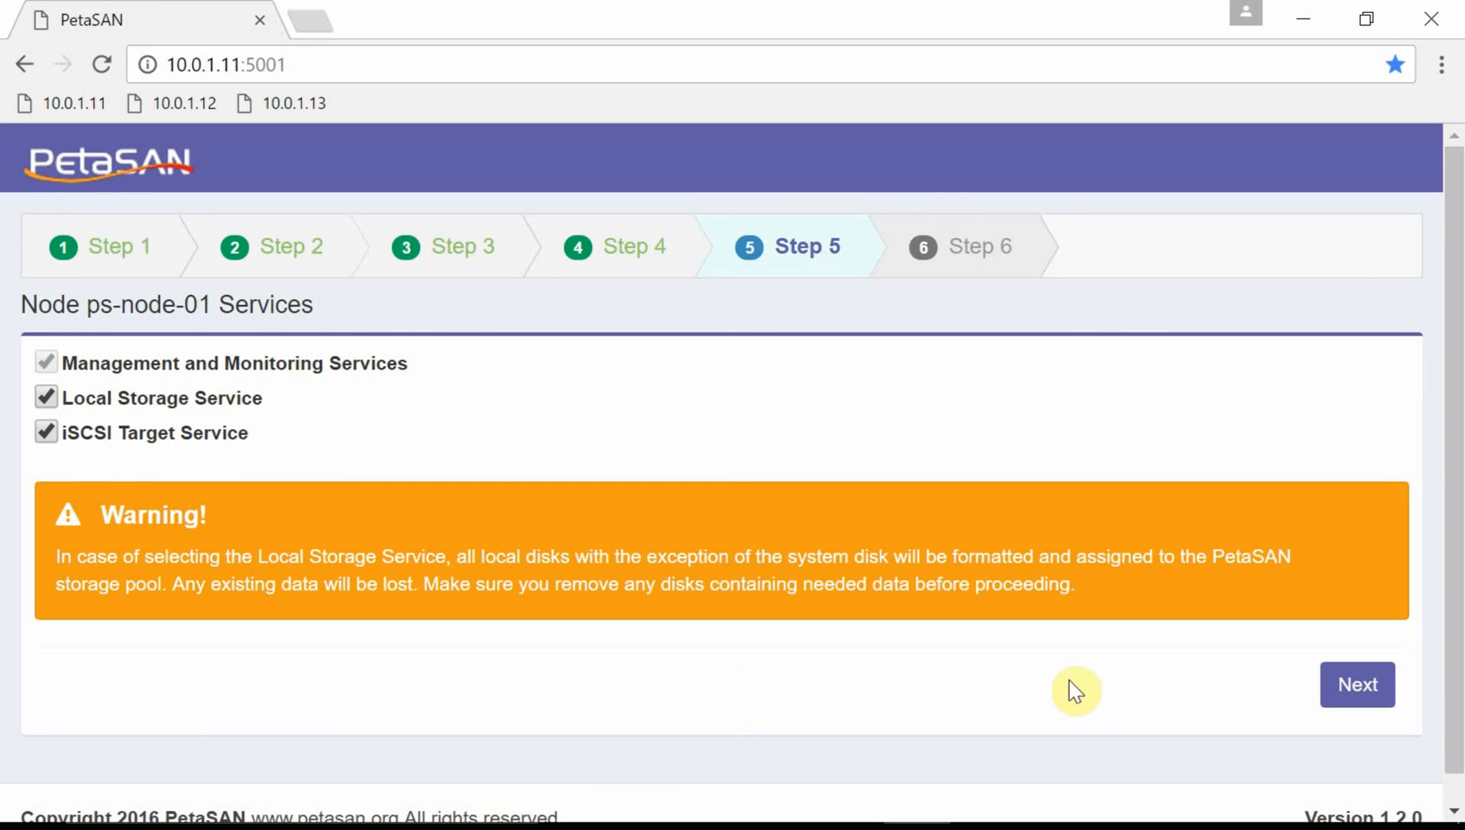
click(1360, 685)
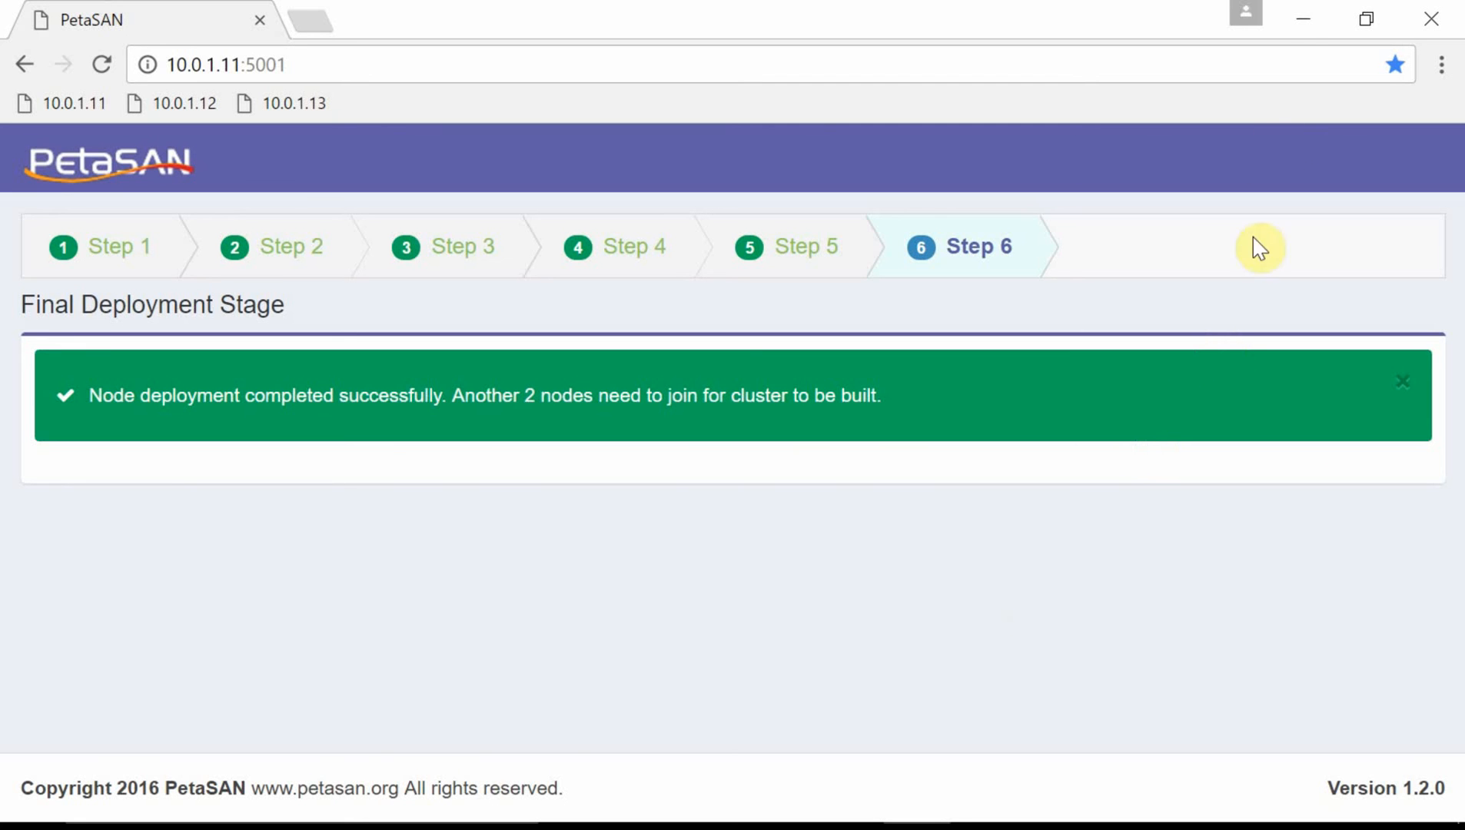
Hide Chrome, bring up VMware Workstation and reboot ps-node-02 after its installation.
click(1299, 21)
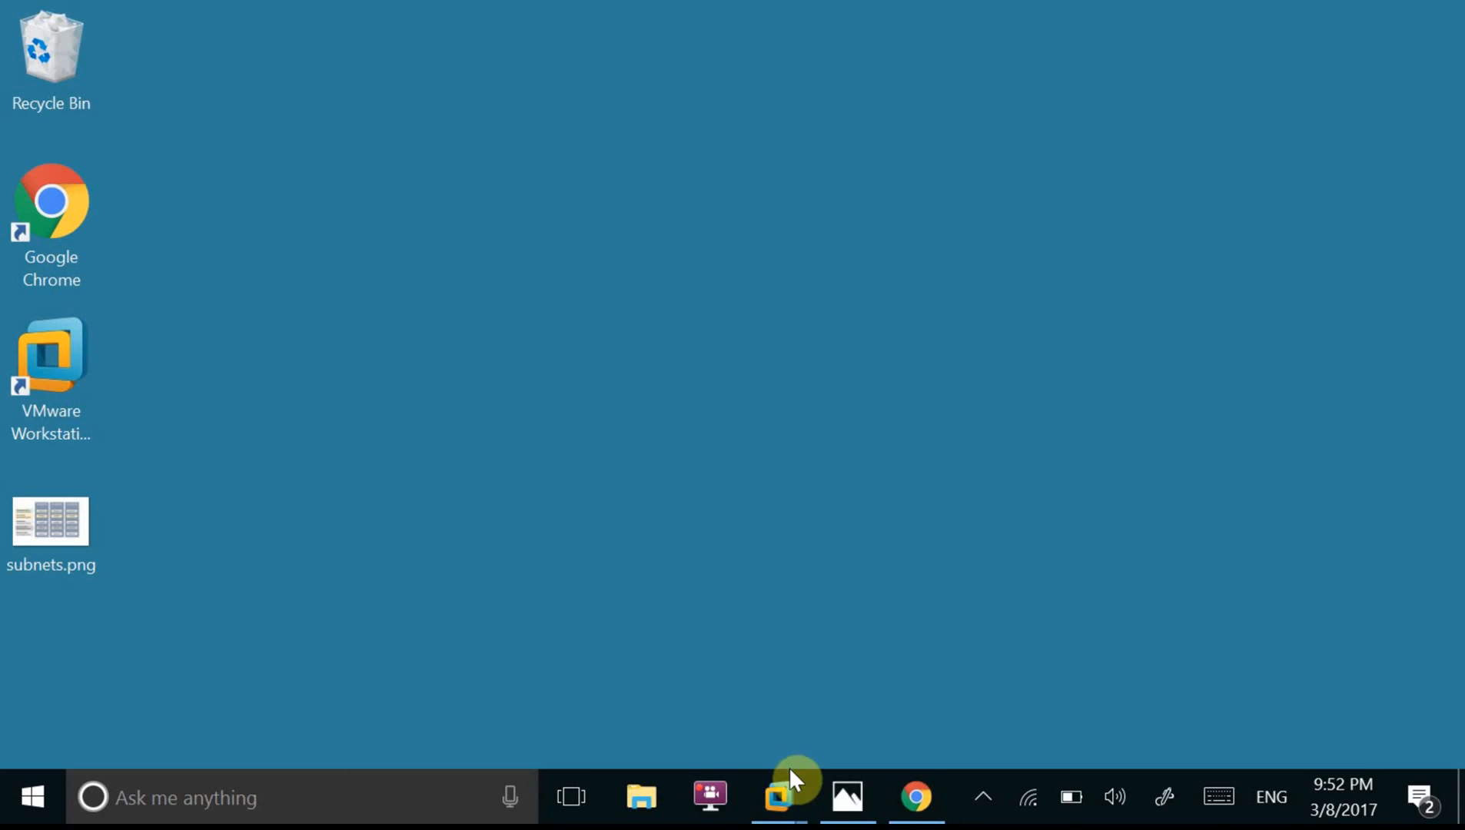
mouse_move(792, 780)
click(495, 676)
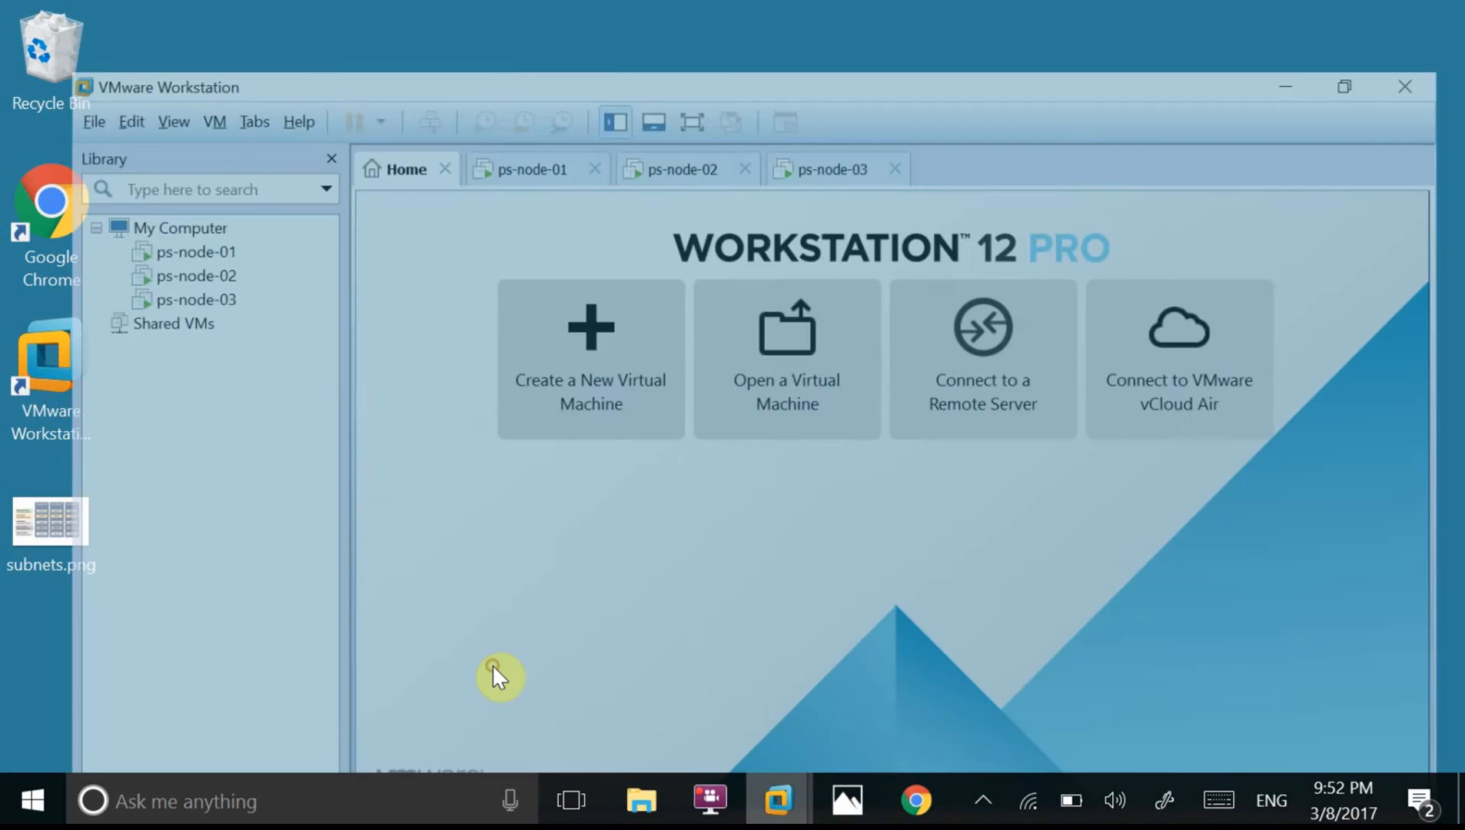
click(669, 106)
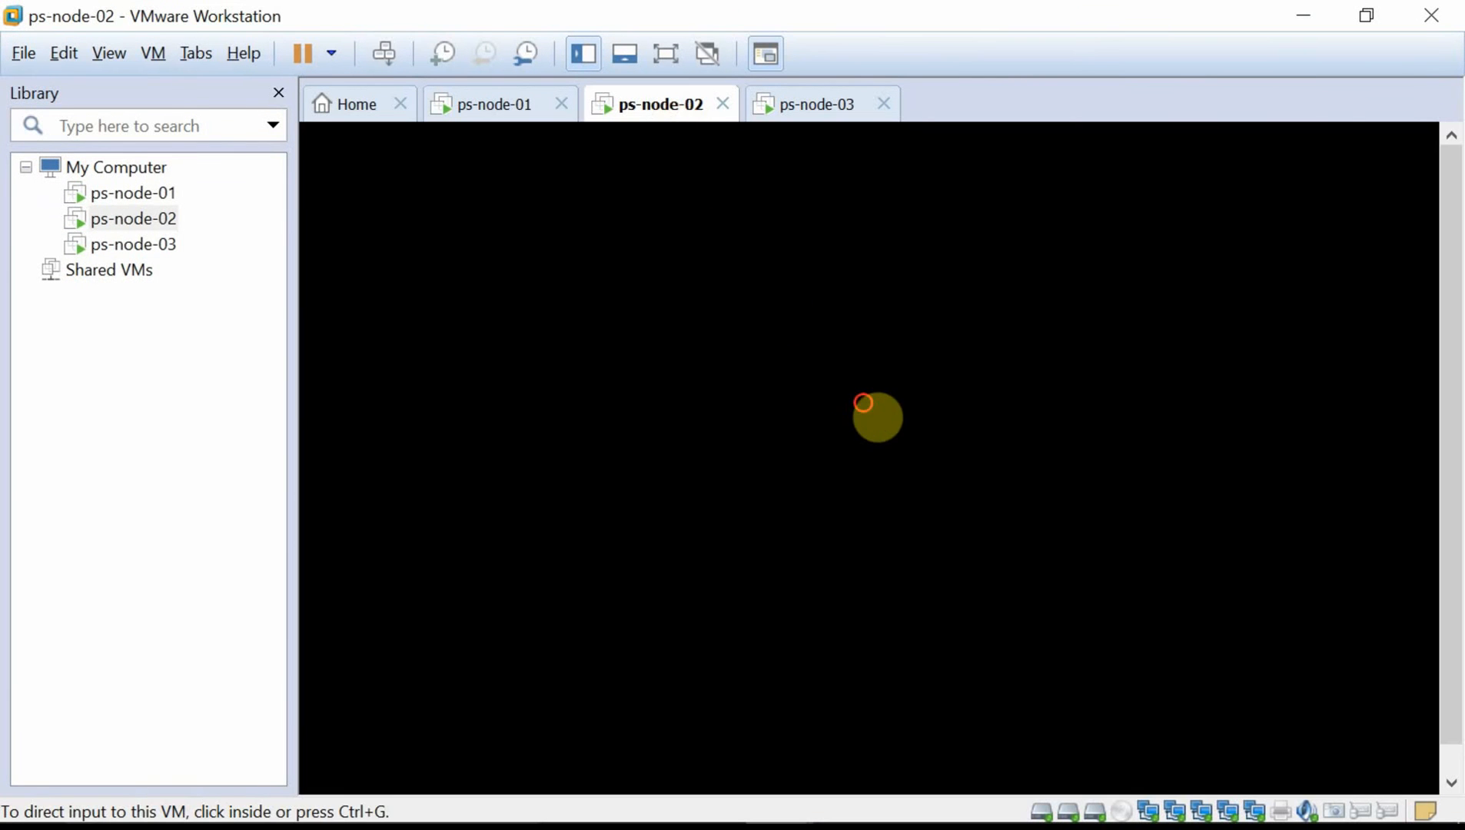
click(878, 417)
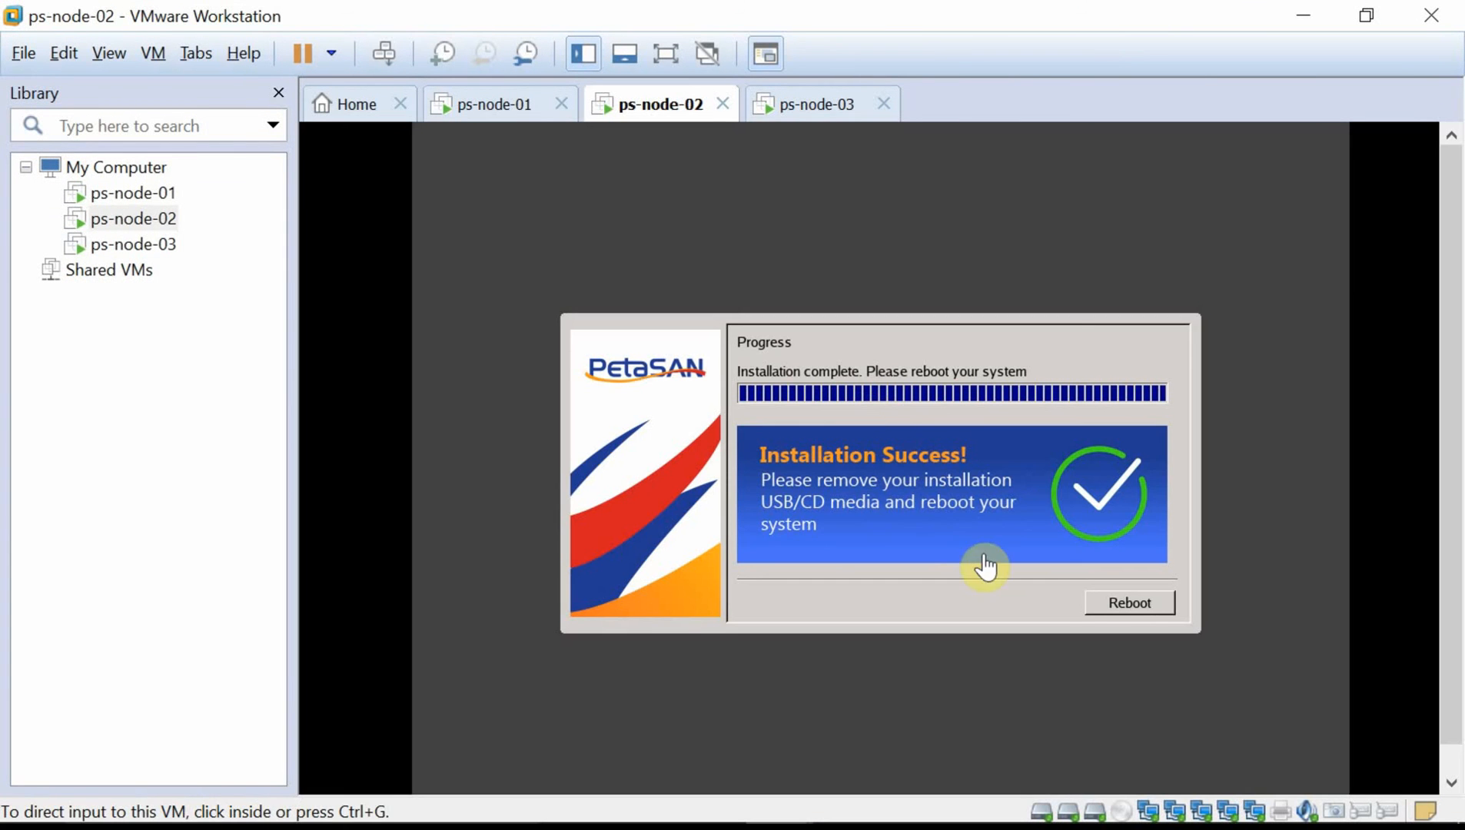
click(1131, 616)
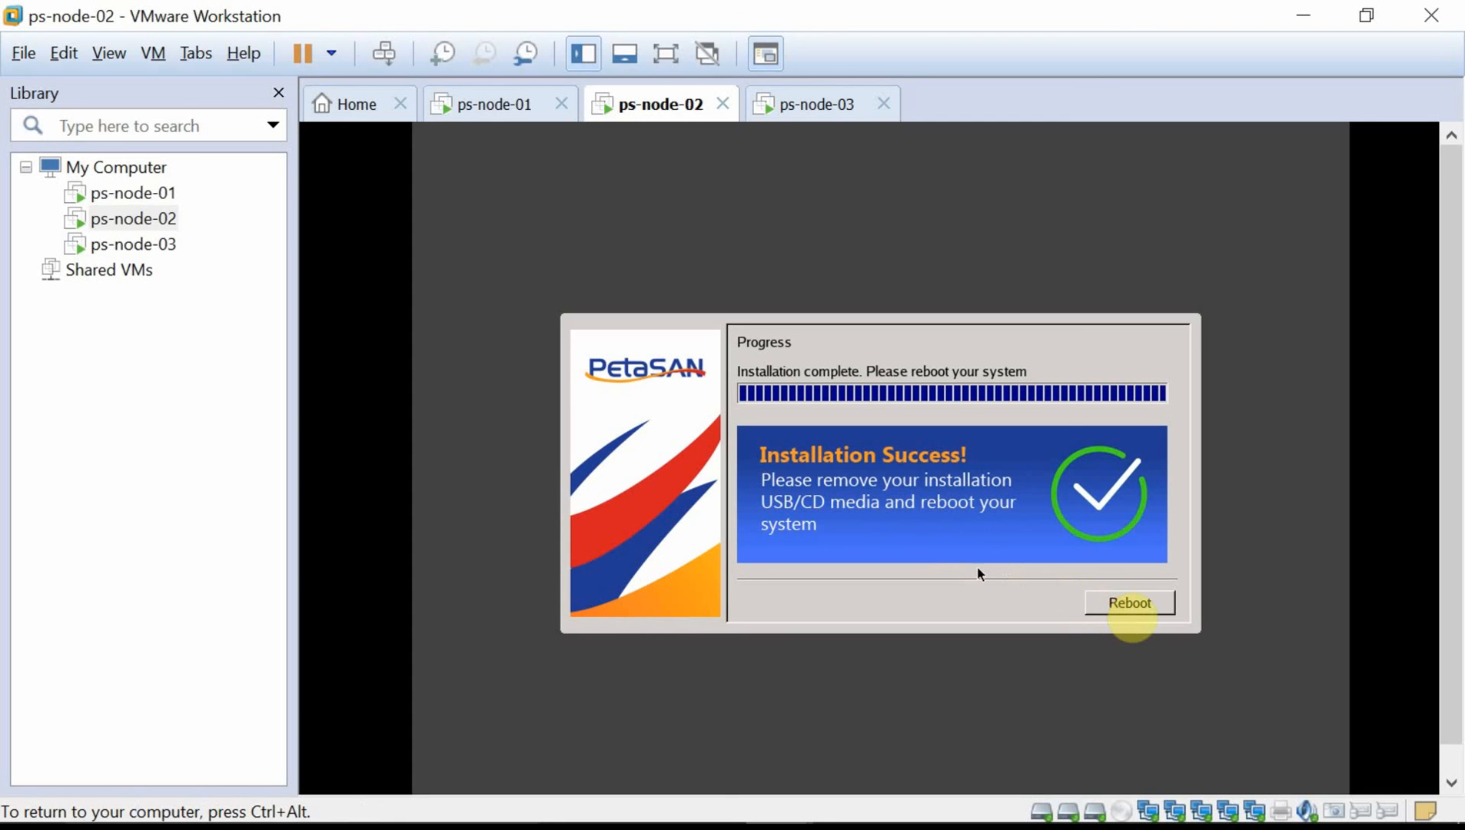
click(1147, 615)
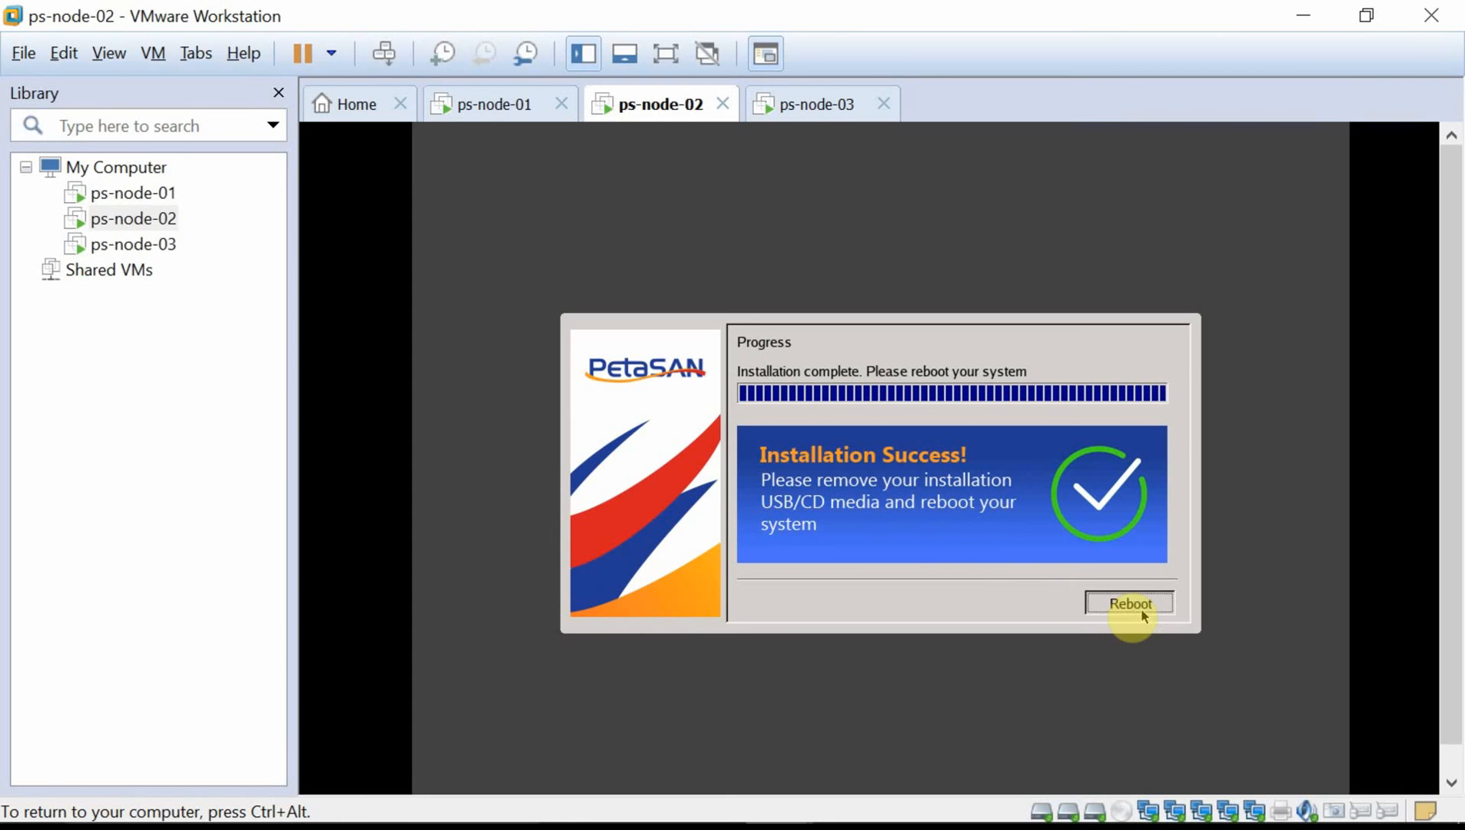
Reboot ps-node-03, check ps-node-02's console, then minimize VMware Workstation.
click(798, 108)
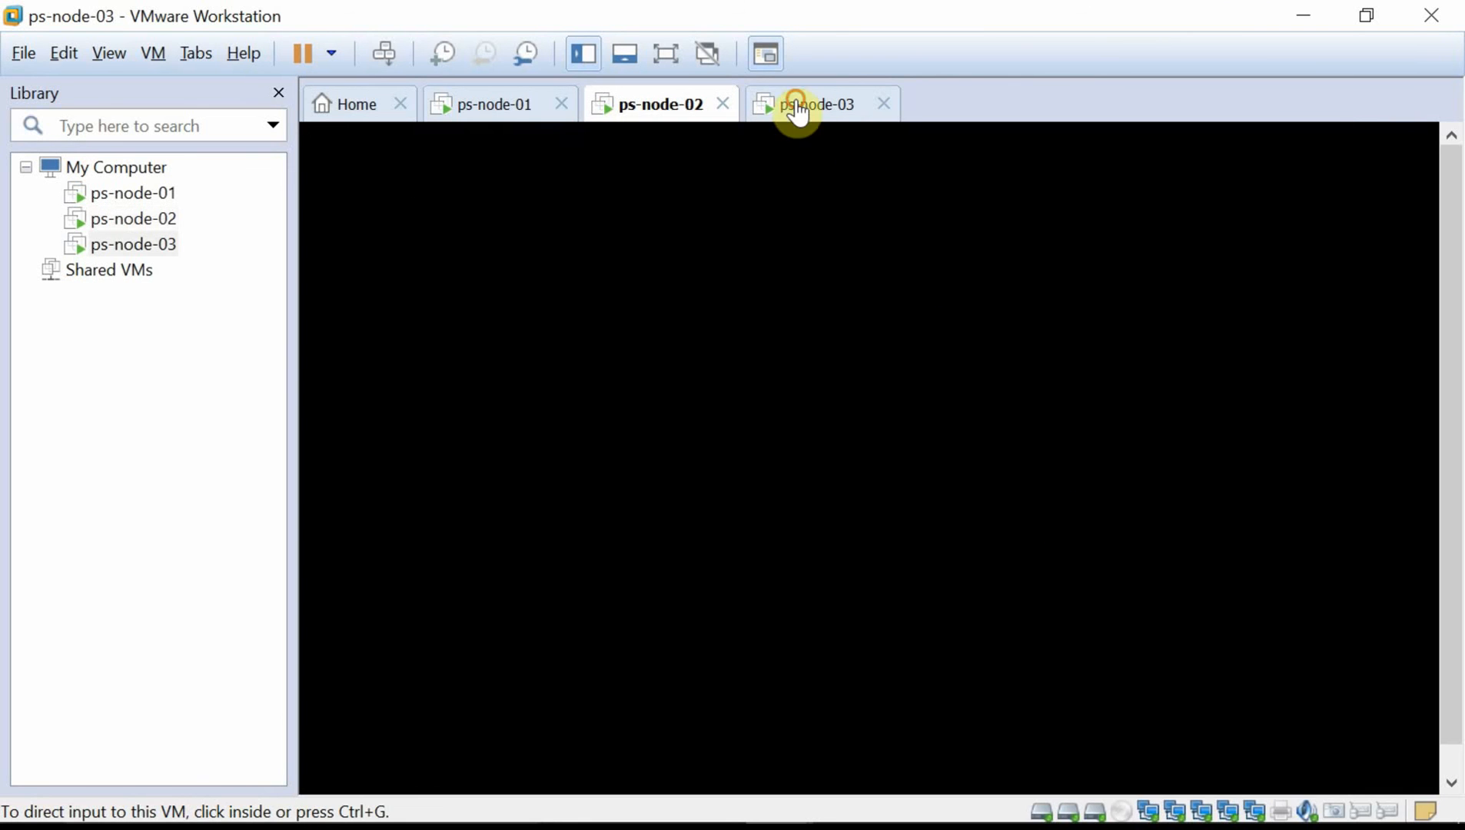
click(878, 332)
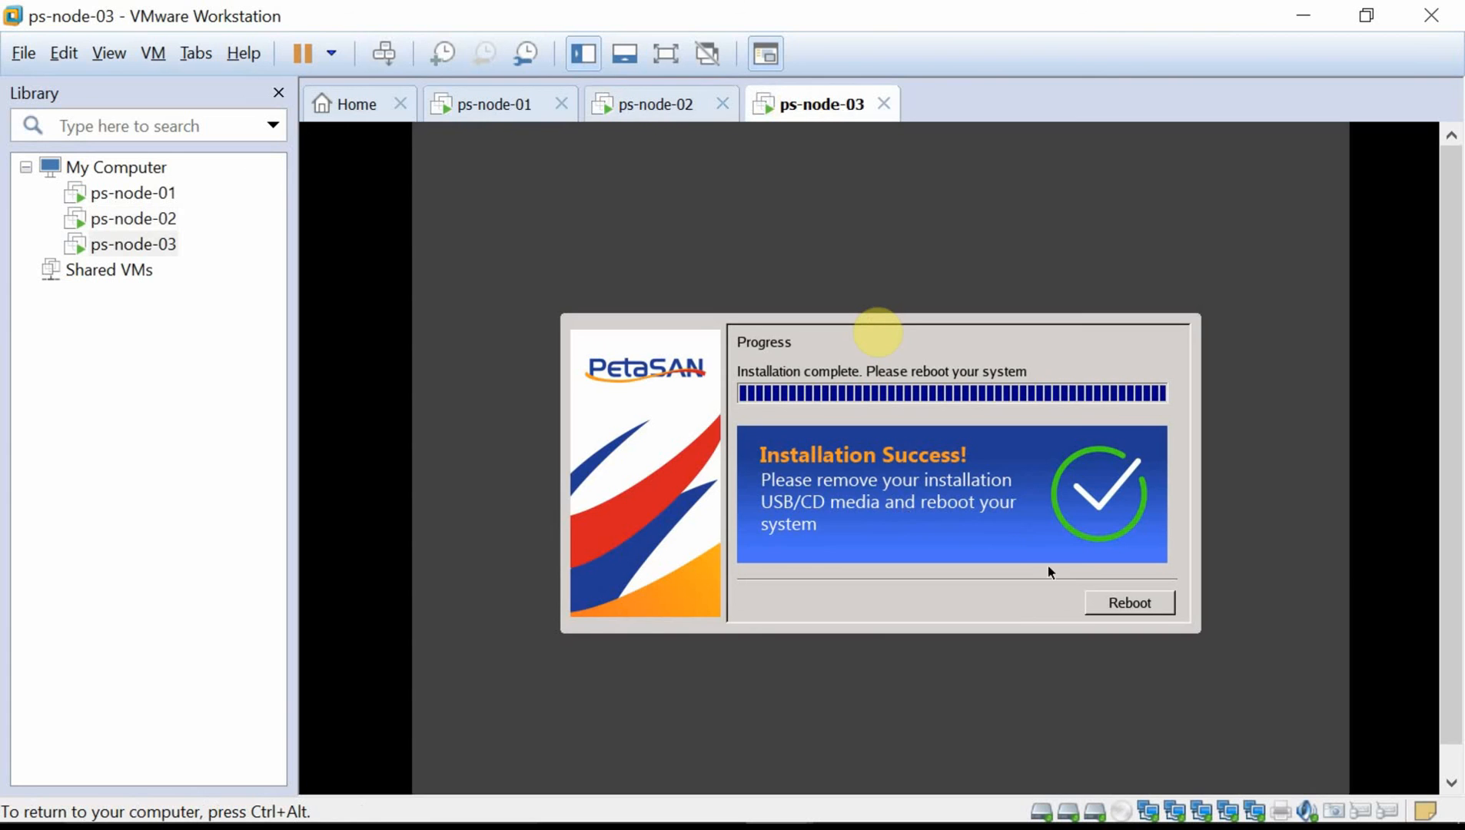
click(1124, 605)
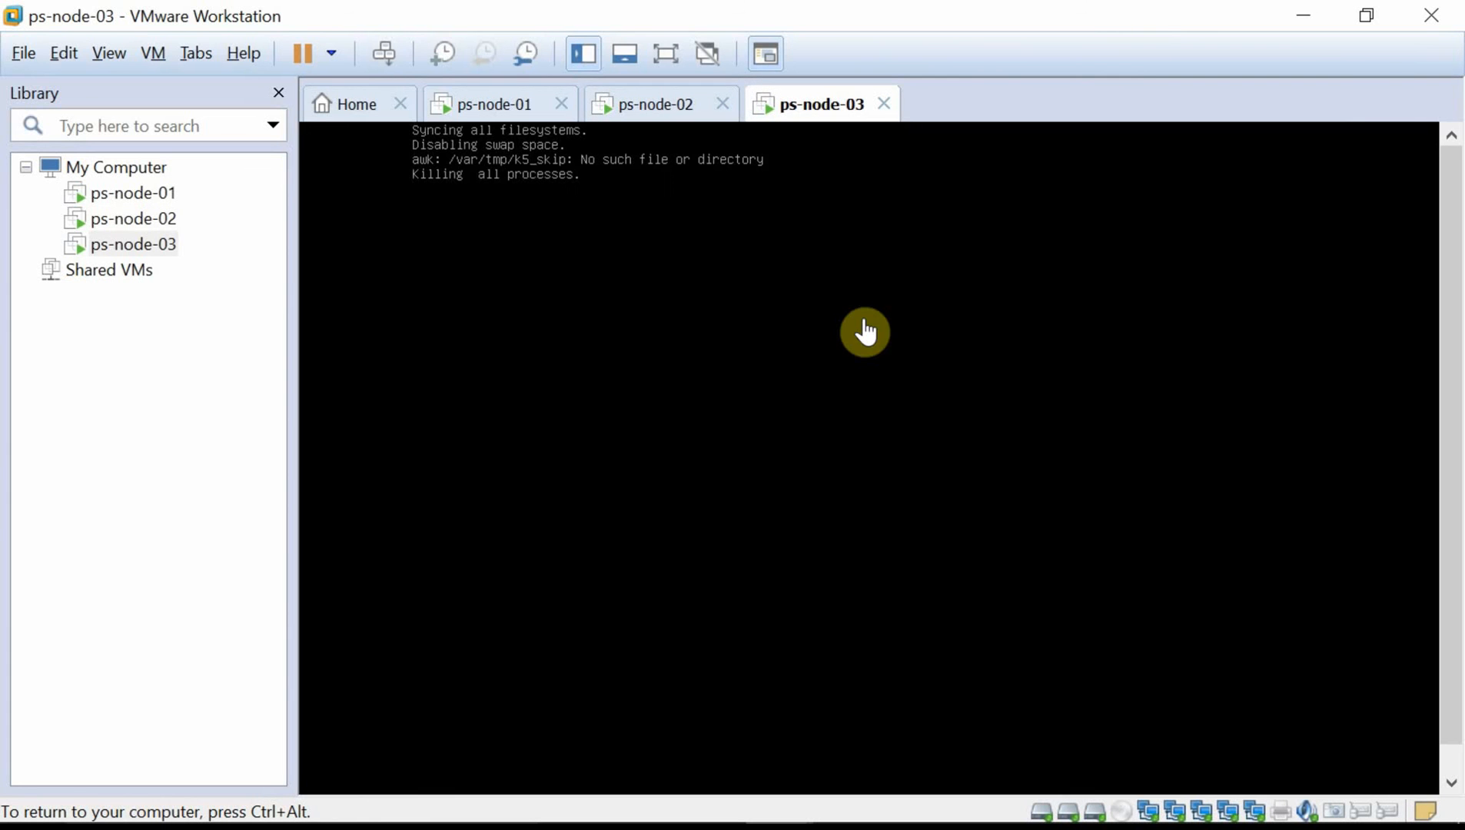
click(674, 105)
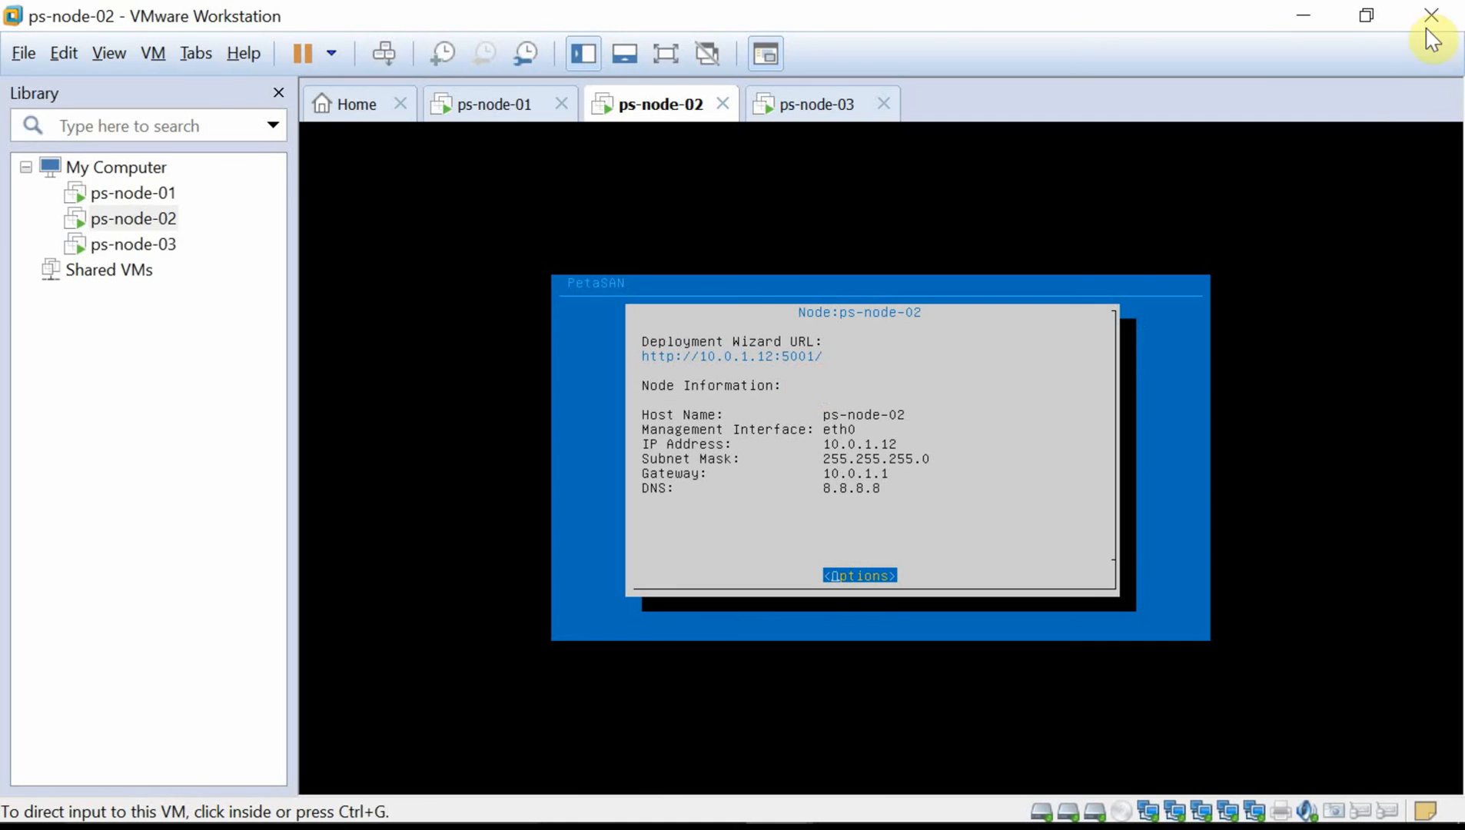
click(1303, 15)
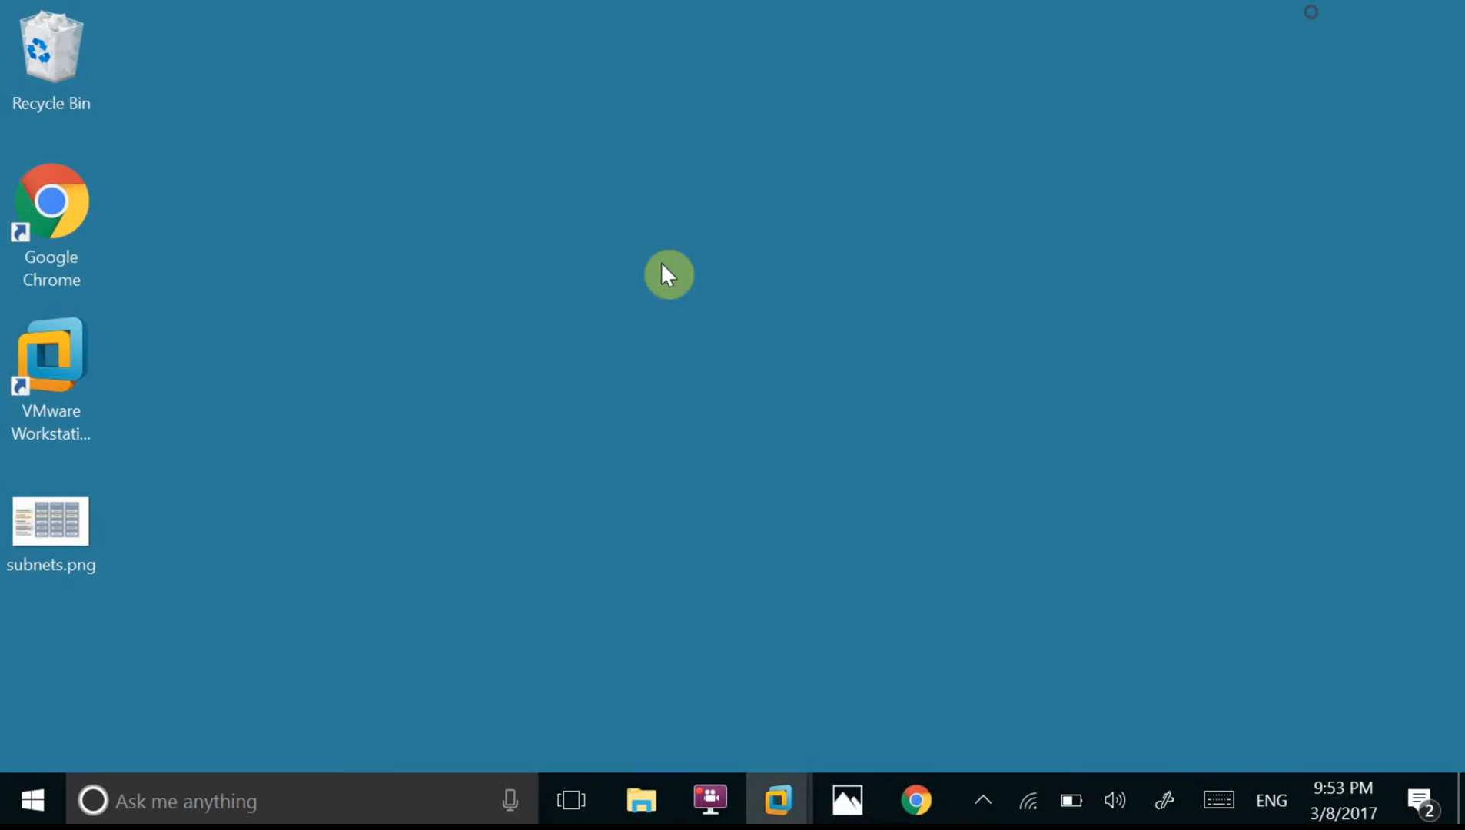
Open node 10.0.1.12's setup wizard in Chrome and choose Join Existing Cluster.
double_click(44, 250)
click(1367, 62)
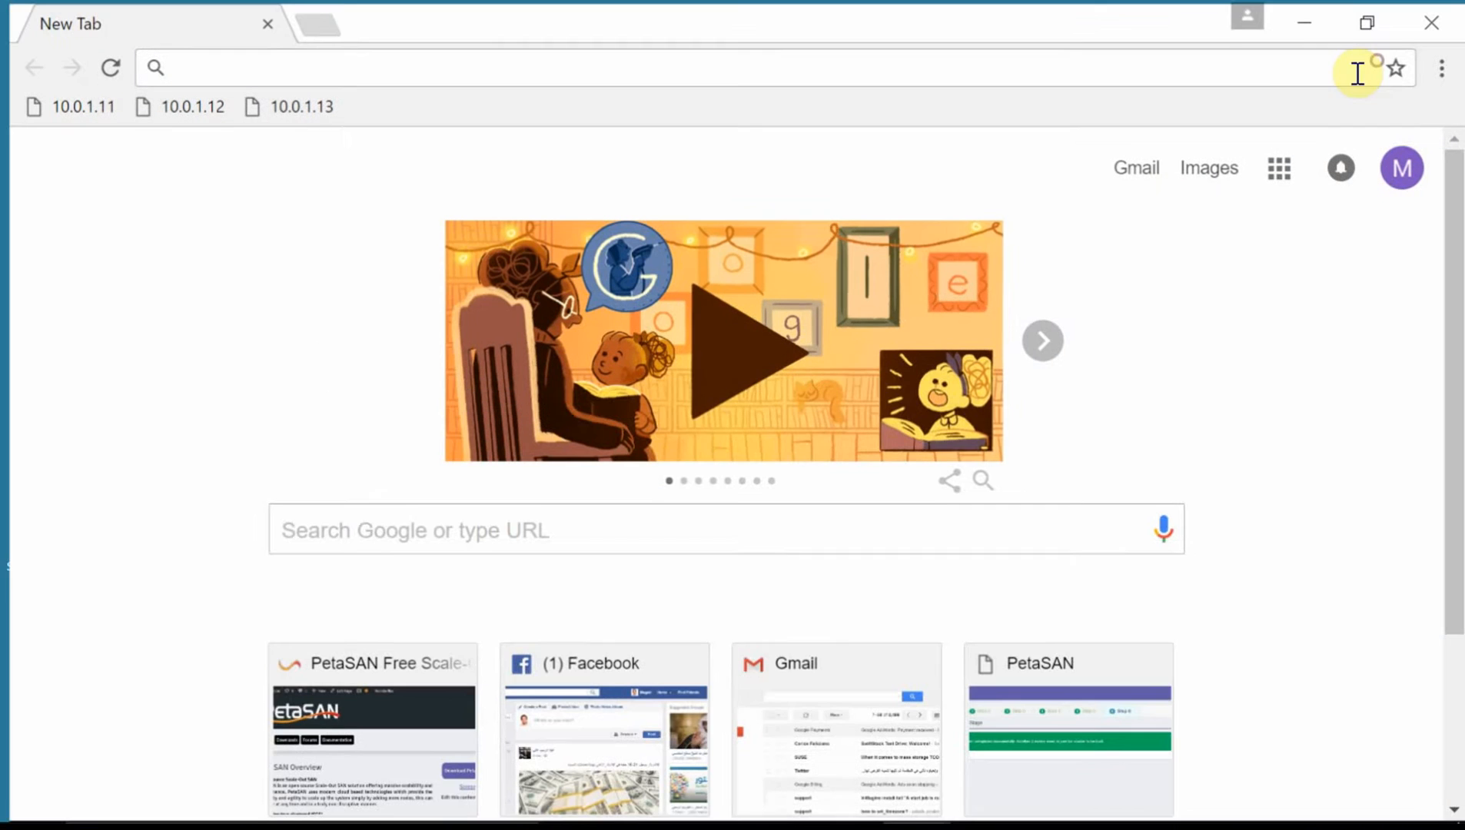
click(187, 108)
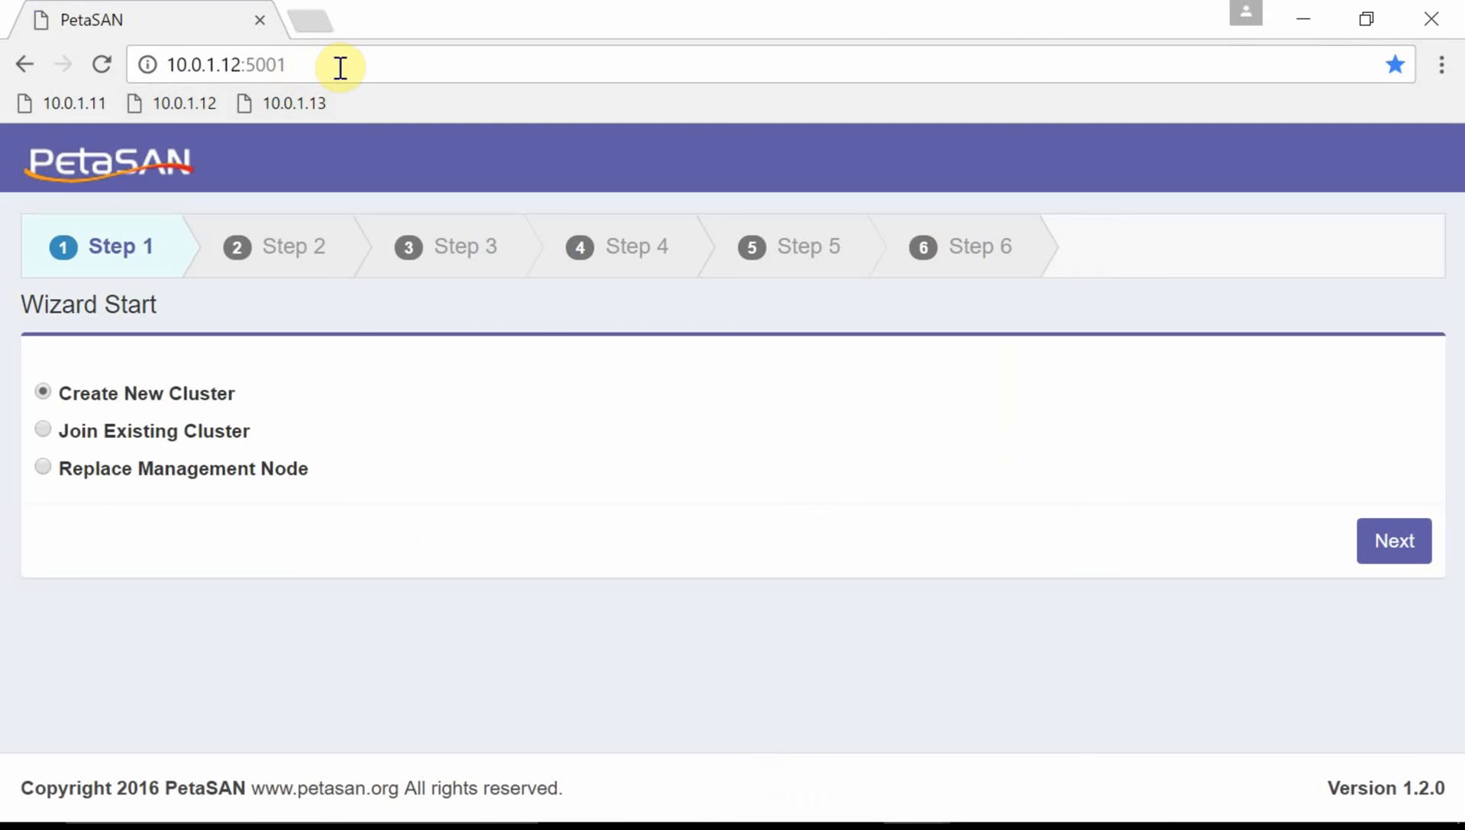
click(340, 67)
click(340, 68)
click(224, 431)
click(1370, 564)
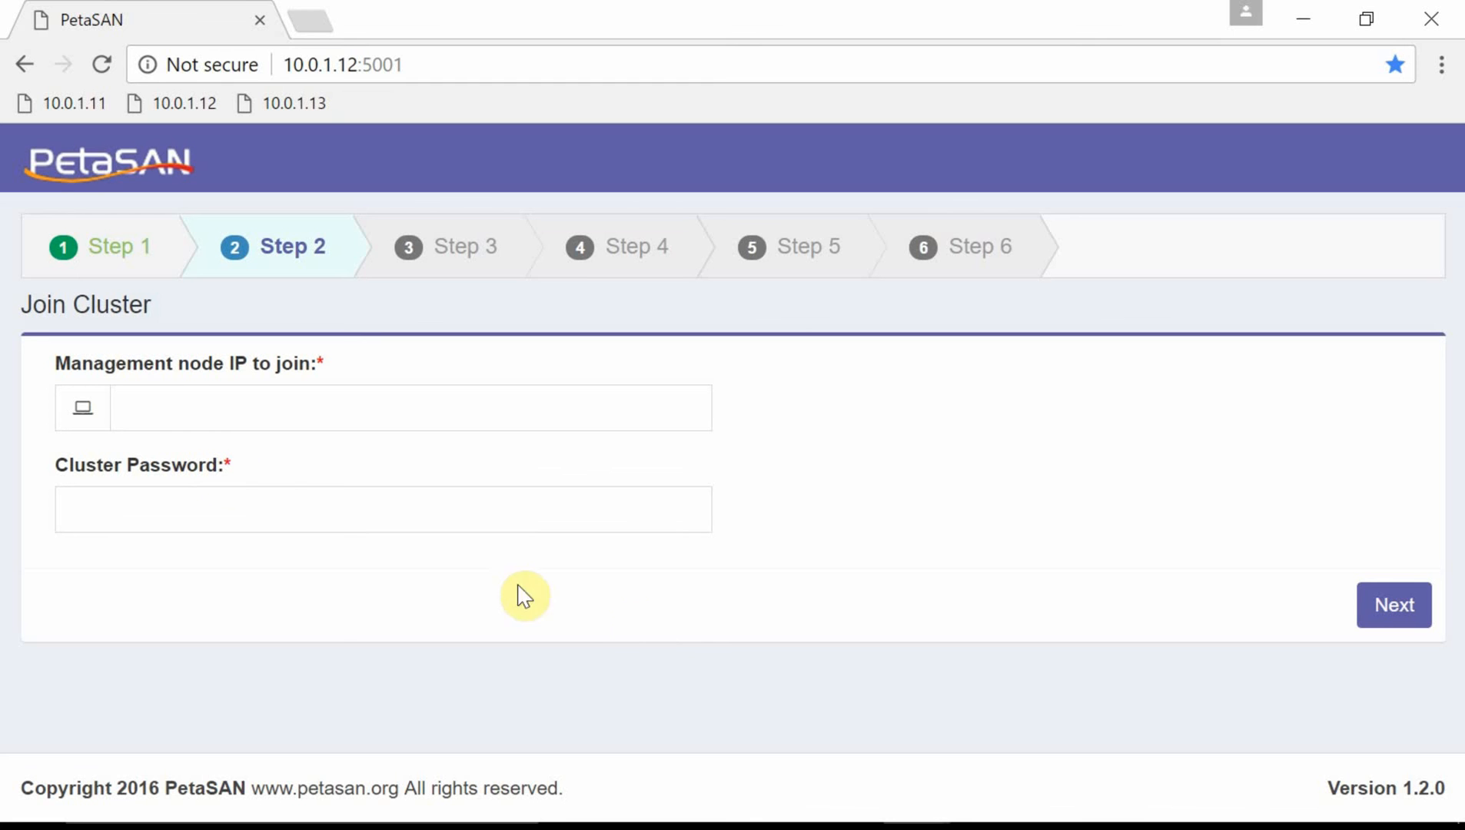
Join the cluster via management node 10.0.1.11 using the cluster password.
click(157, 415)
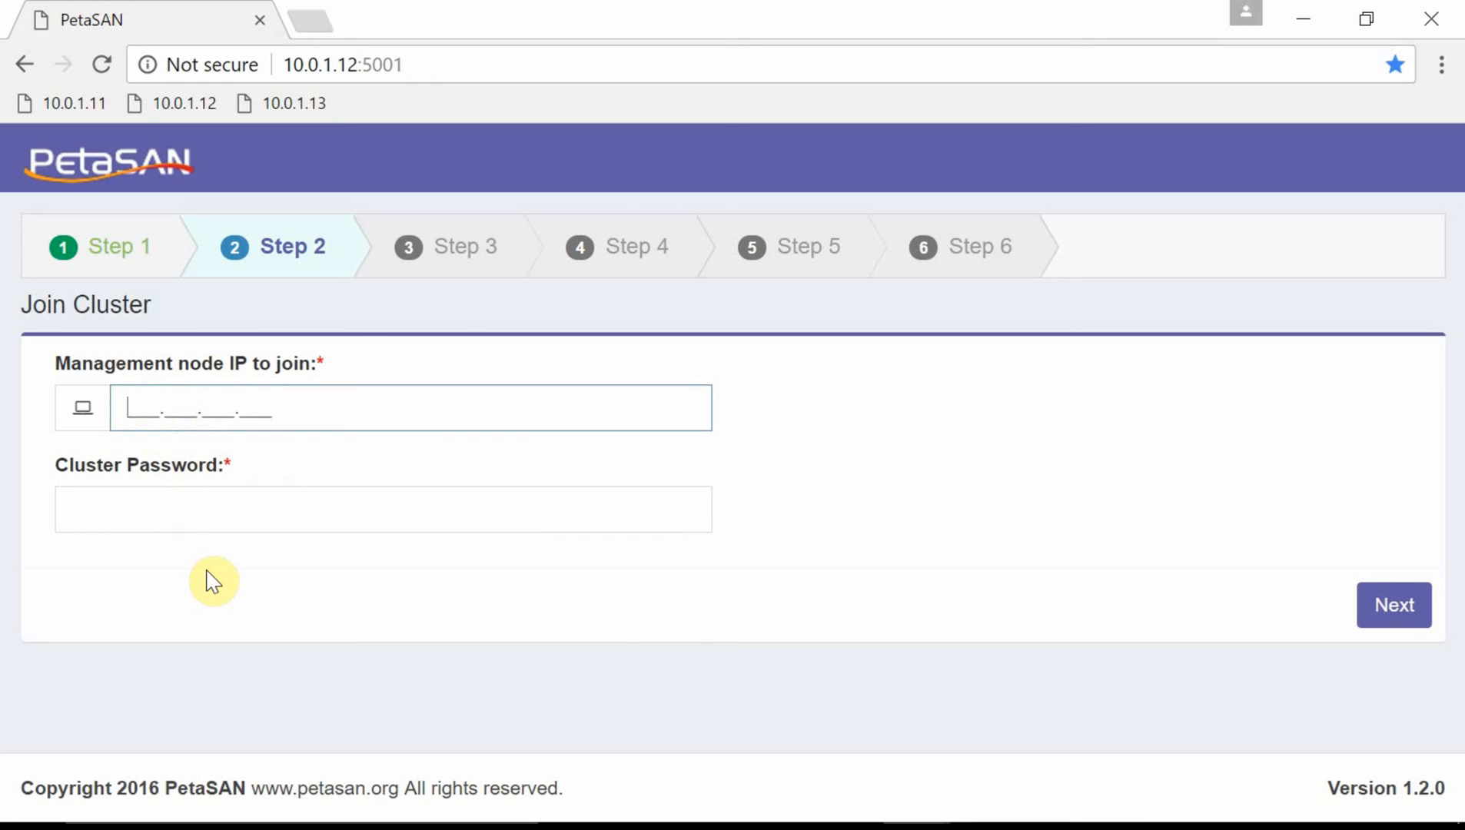
text(10.0.1.11)
key(Tab)
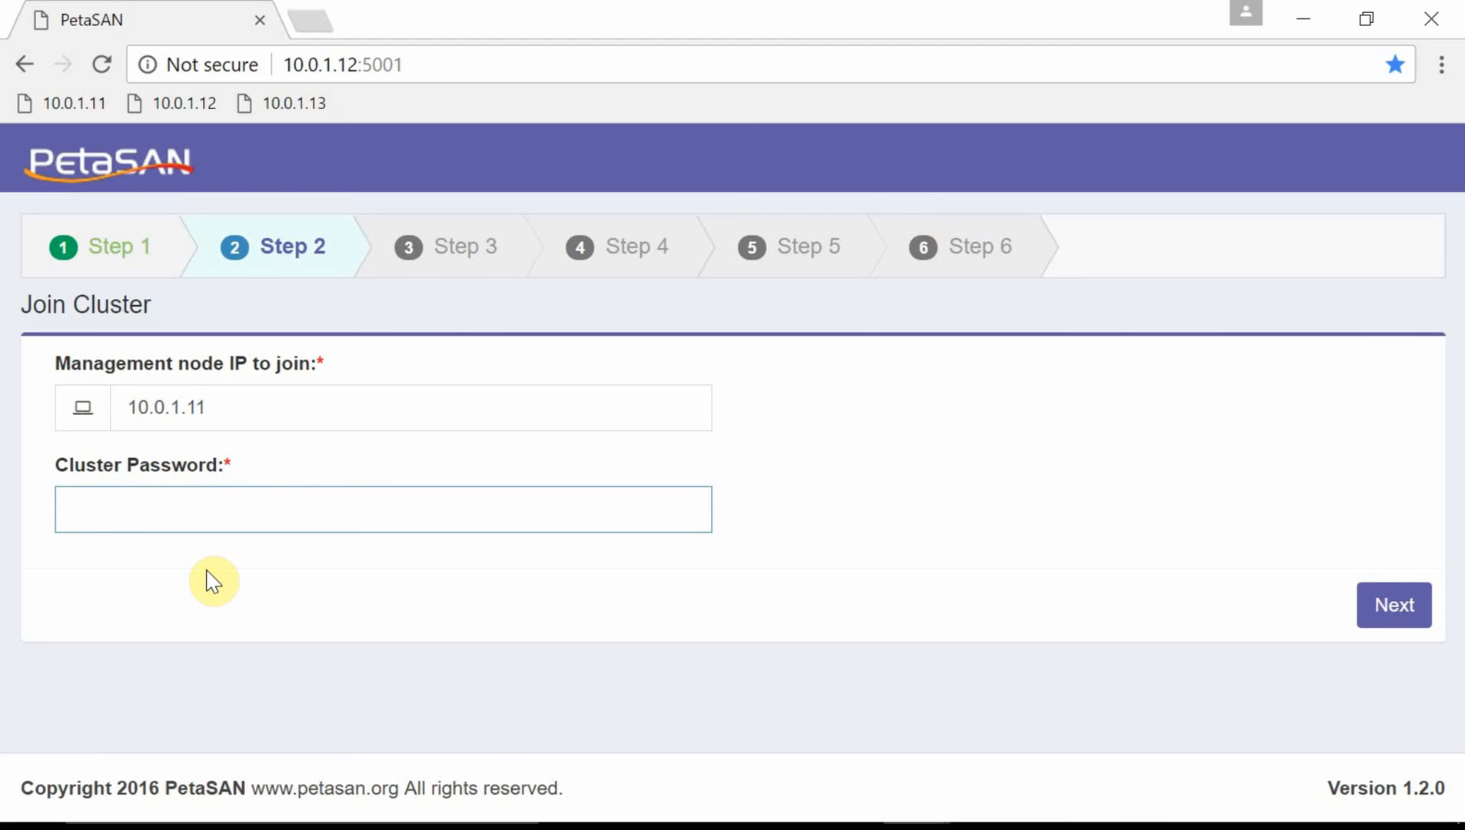
text(********)
click(1386, 608)
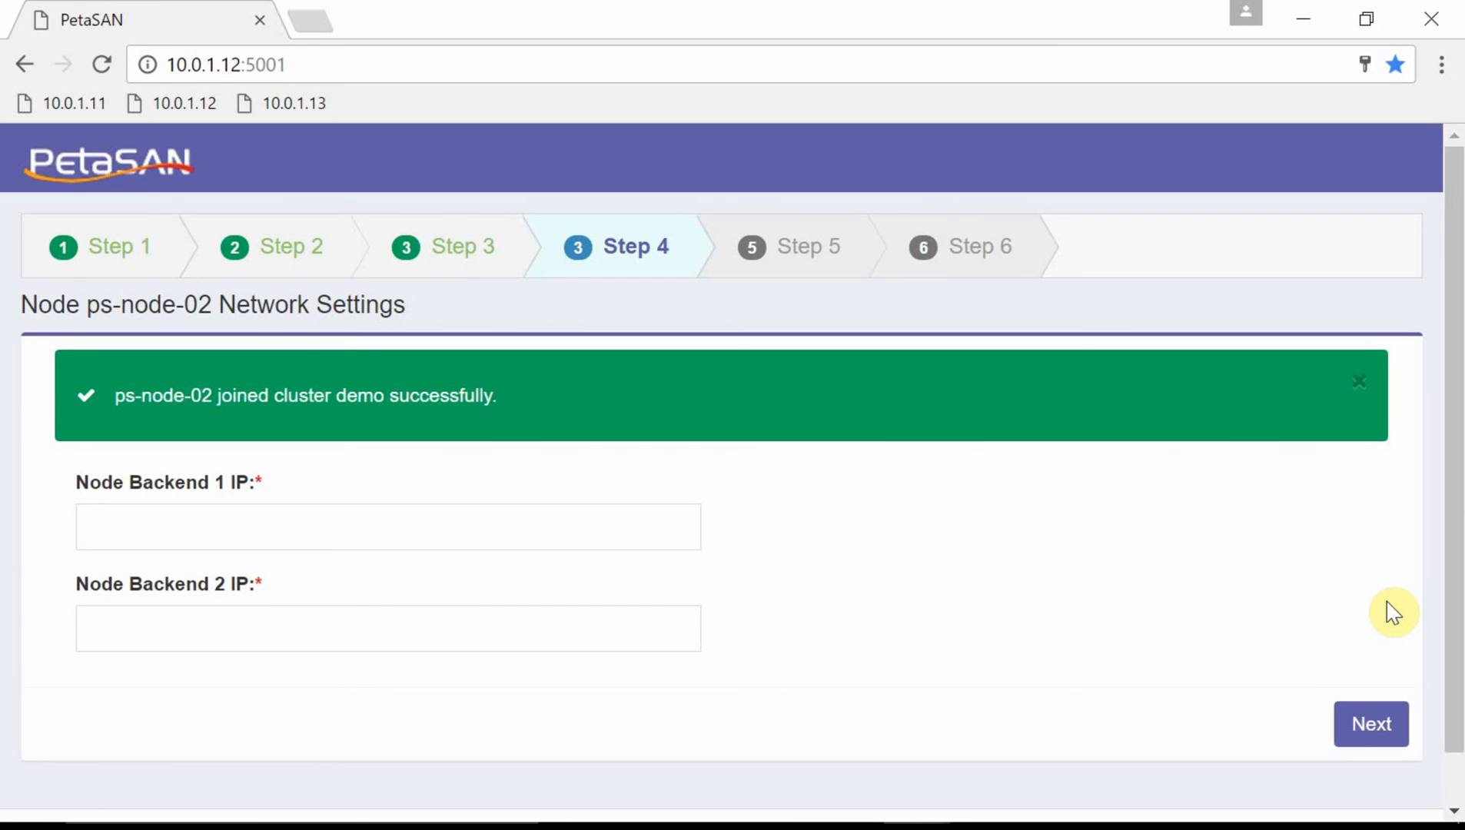
Give ps-node-02 backend IPs 10.0.4.12 and 10.0.5.12 and deploy it with the default services.
click(92, 516)
text(10.)
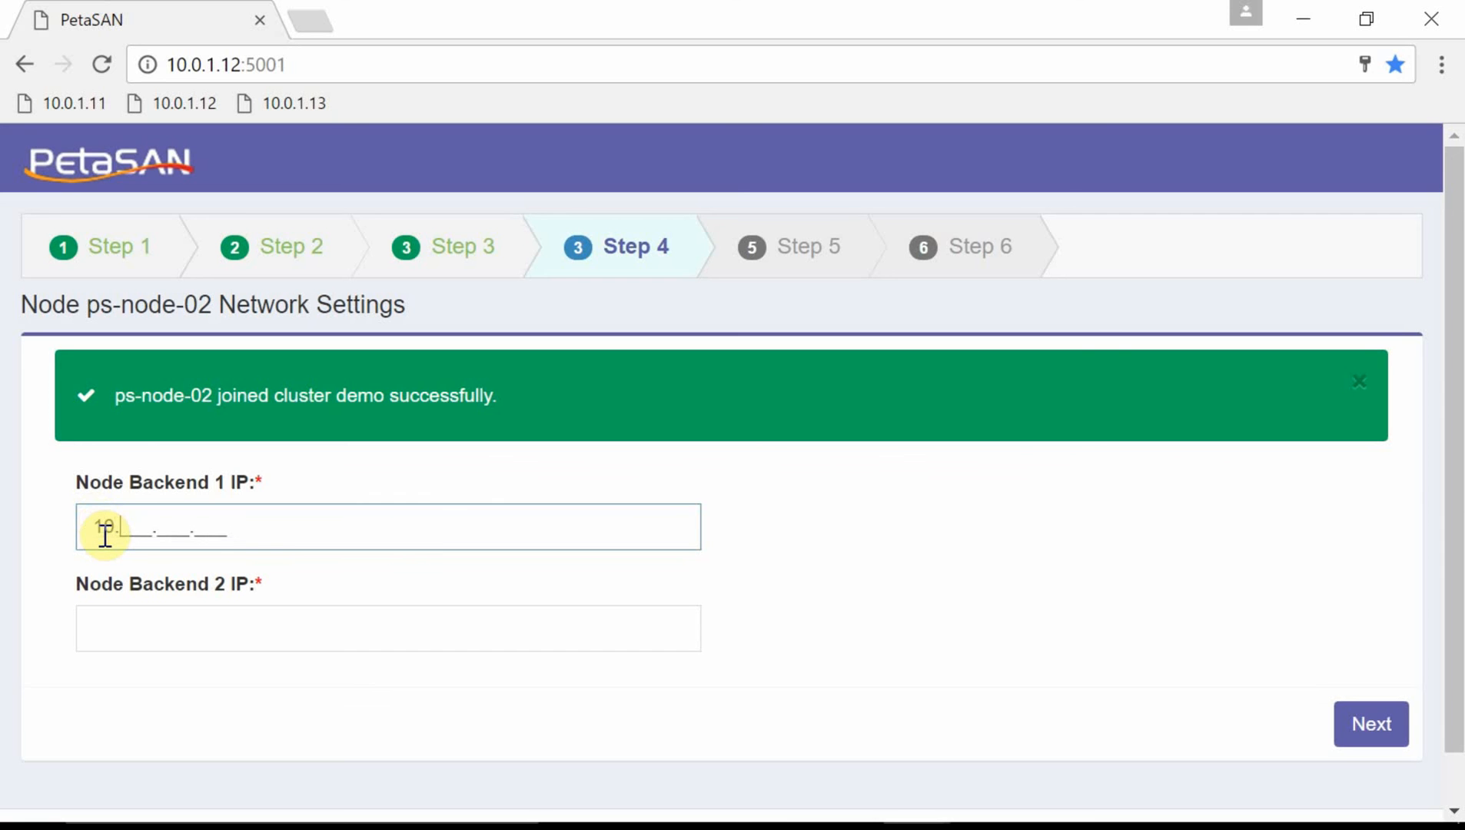
text(0.4.12)
key(Tab)
text(10.0.)
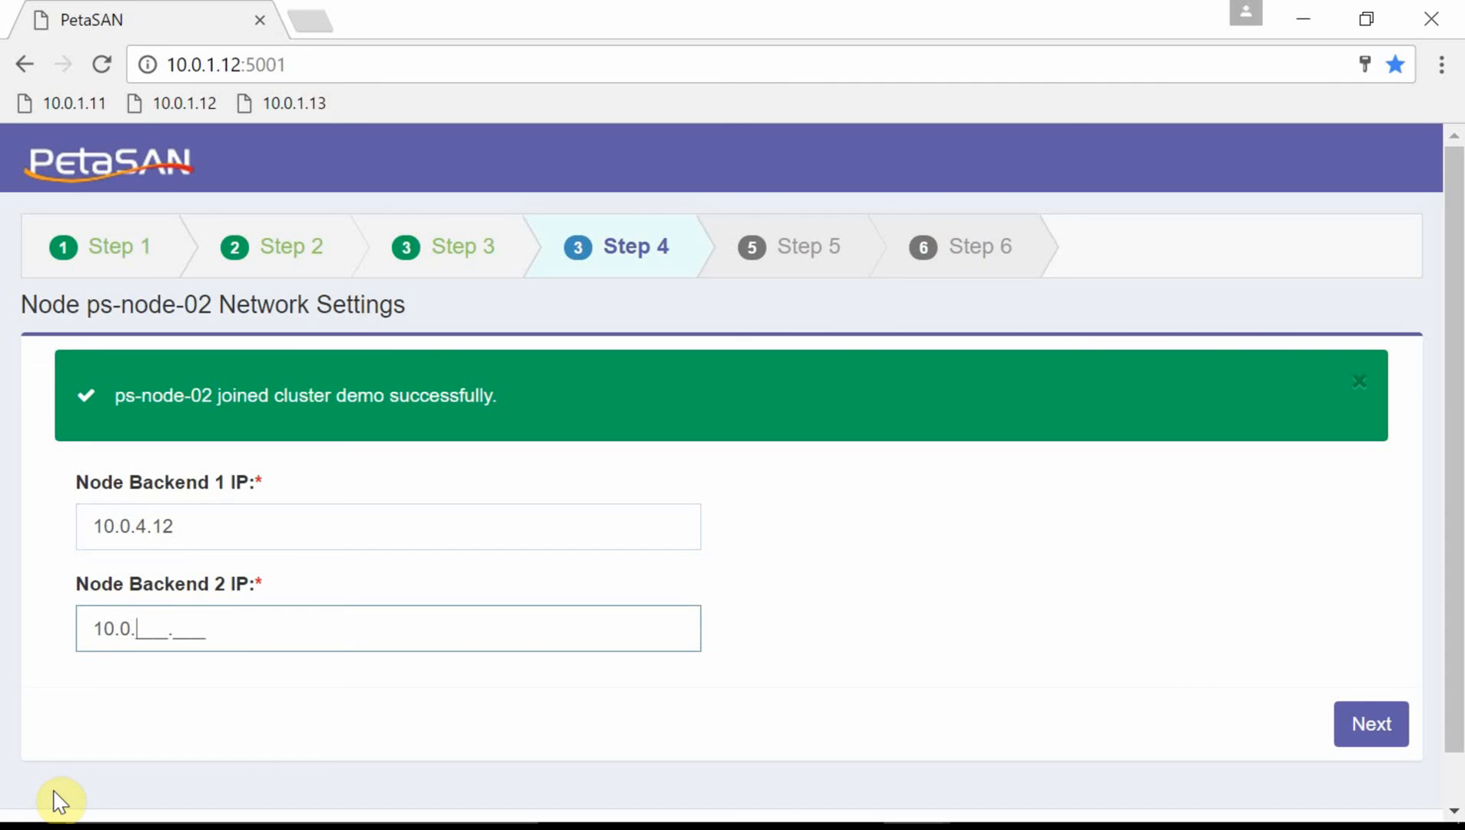
text(5.12)
click(1347, 734)
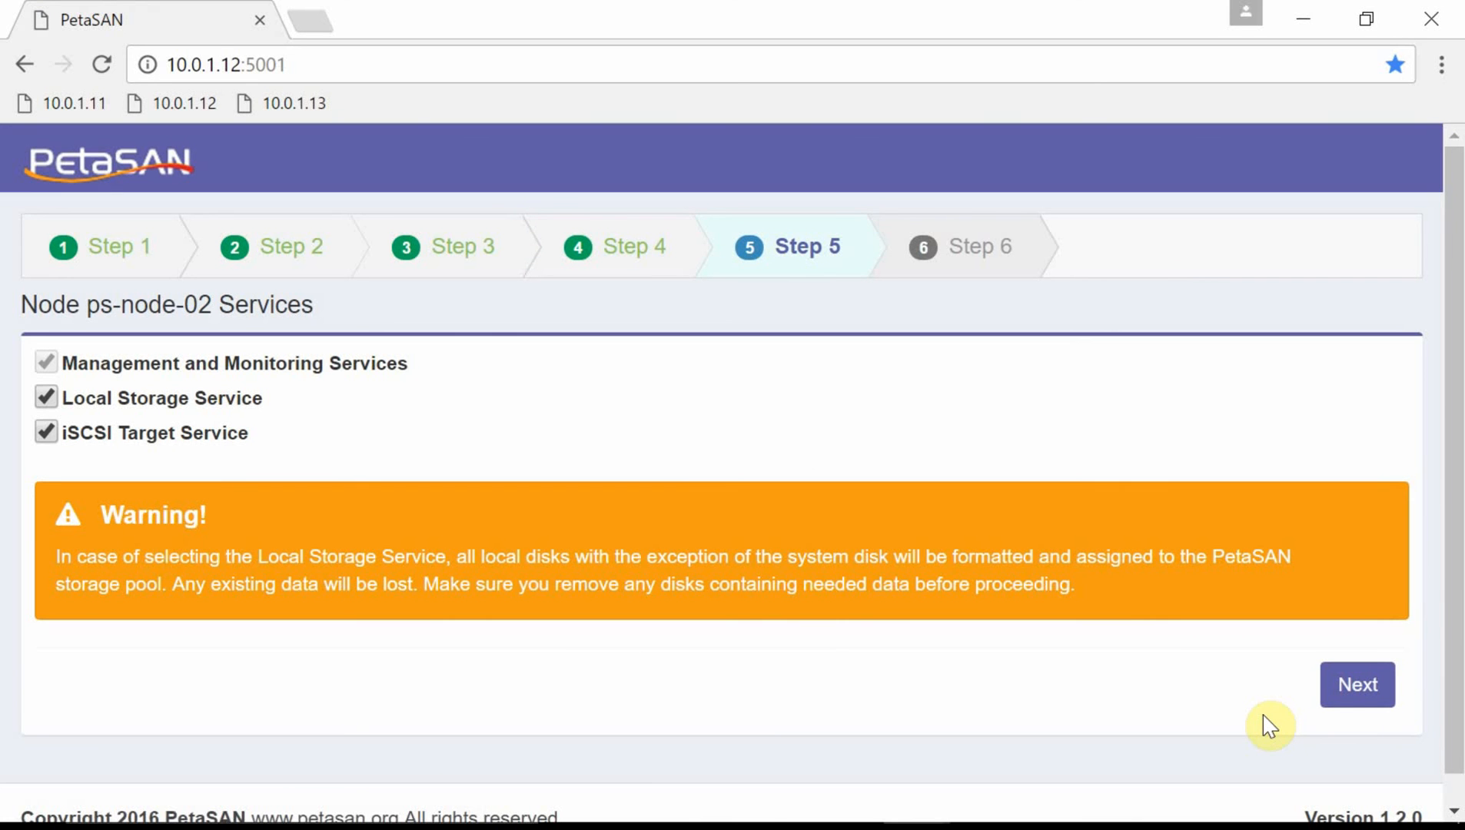
click(1342, 694)
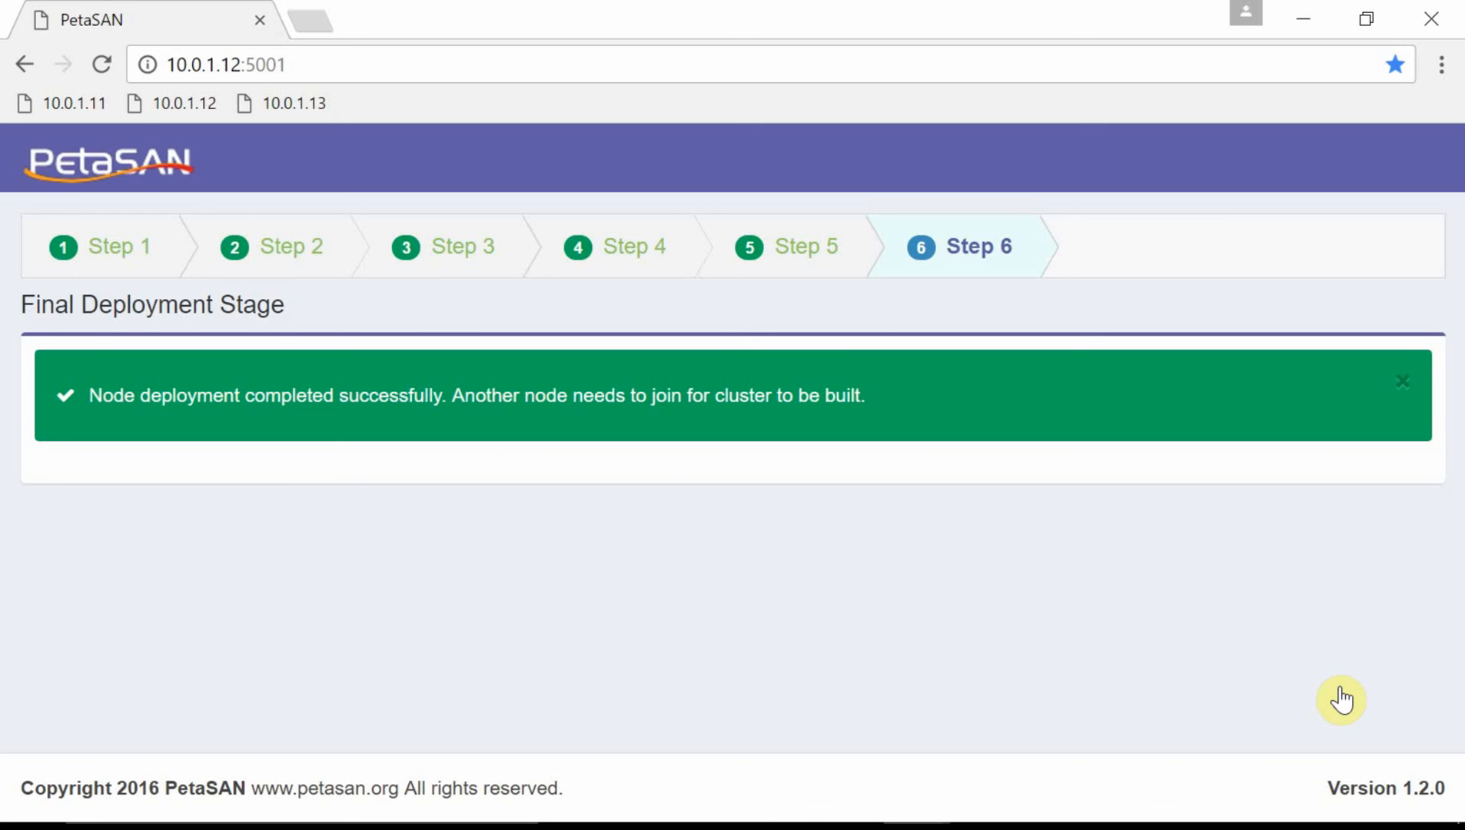
Open node 10.0.1.13's setup wizard and choose Join Existing Cluster.
click(322, 103)
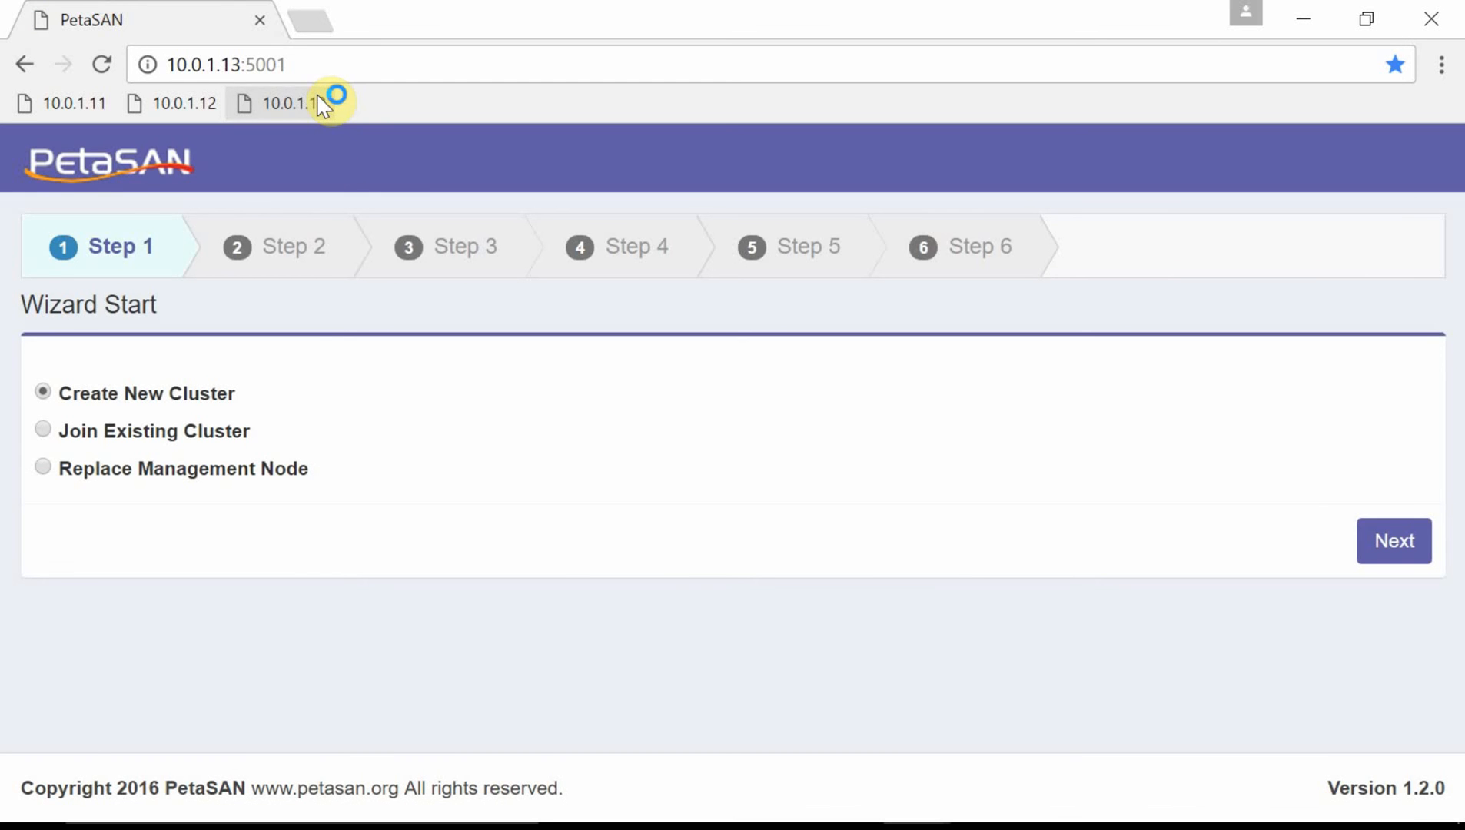
click(162, 432)
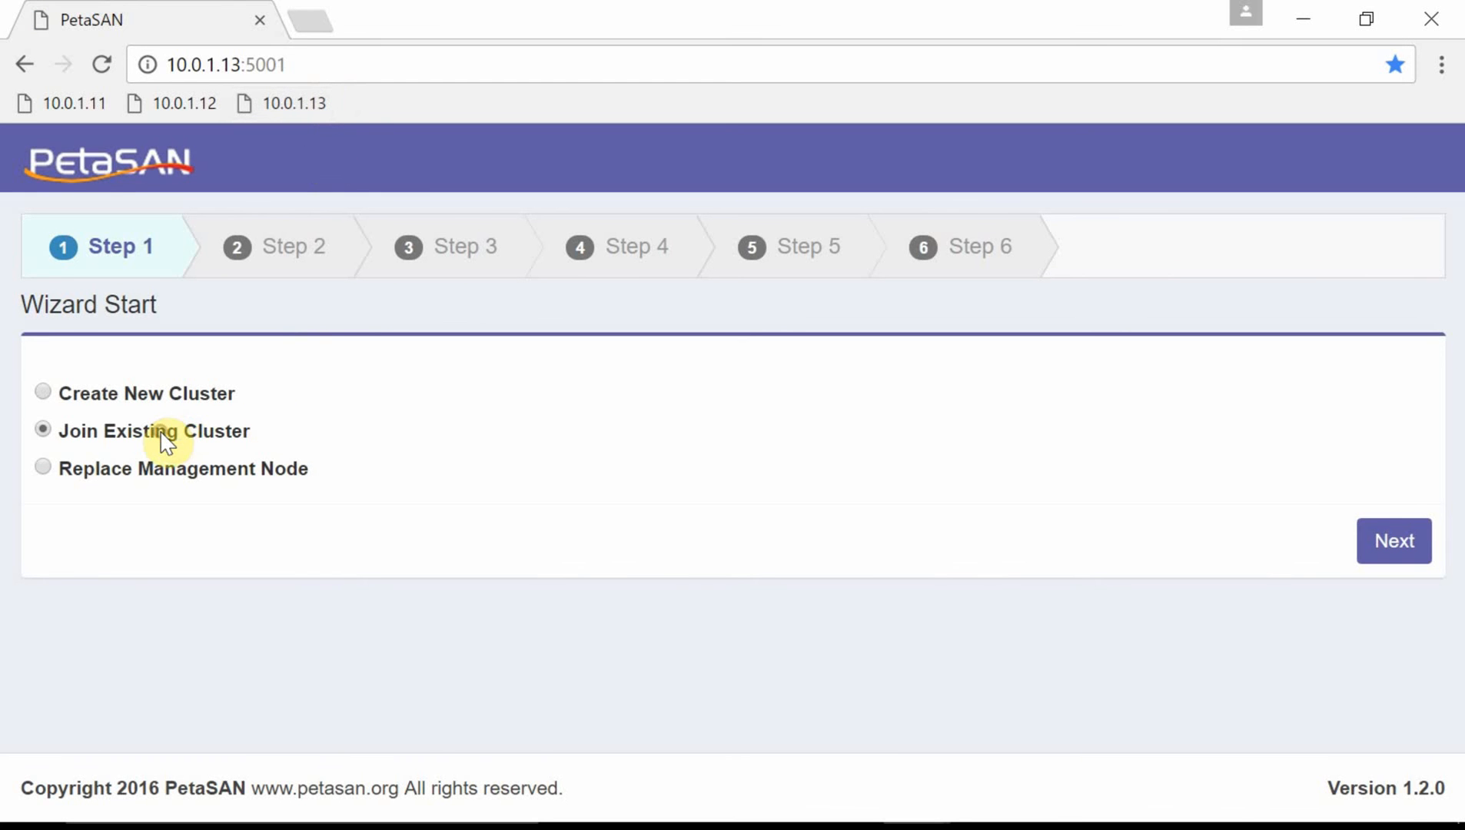
click(1395, 542)
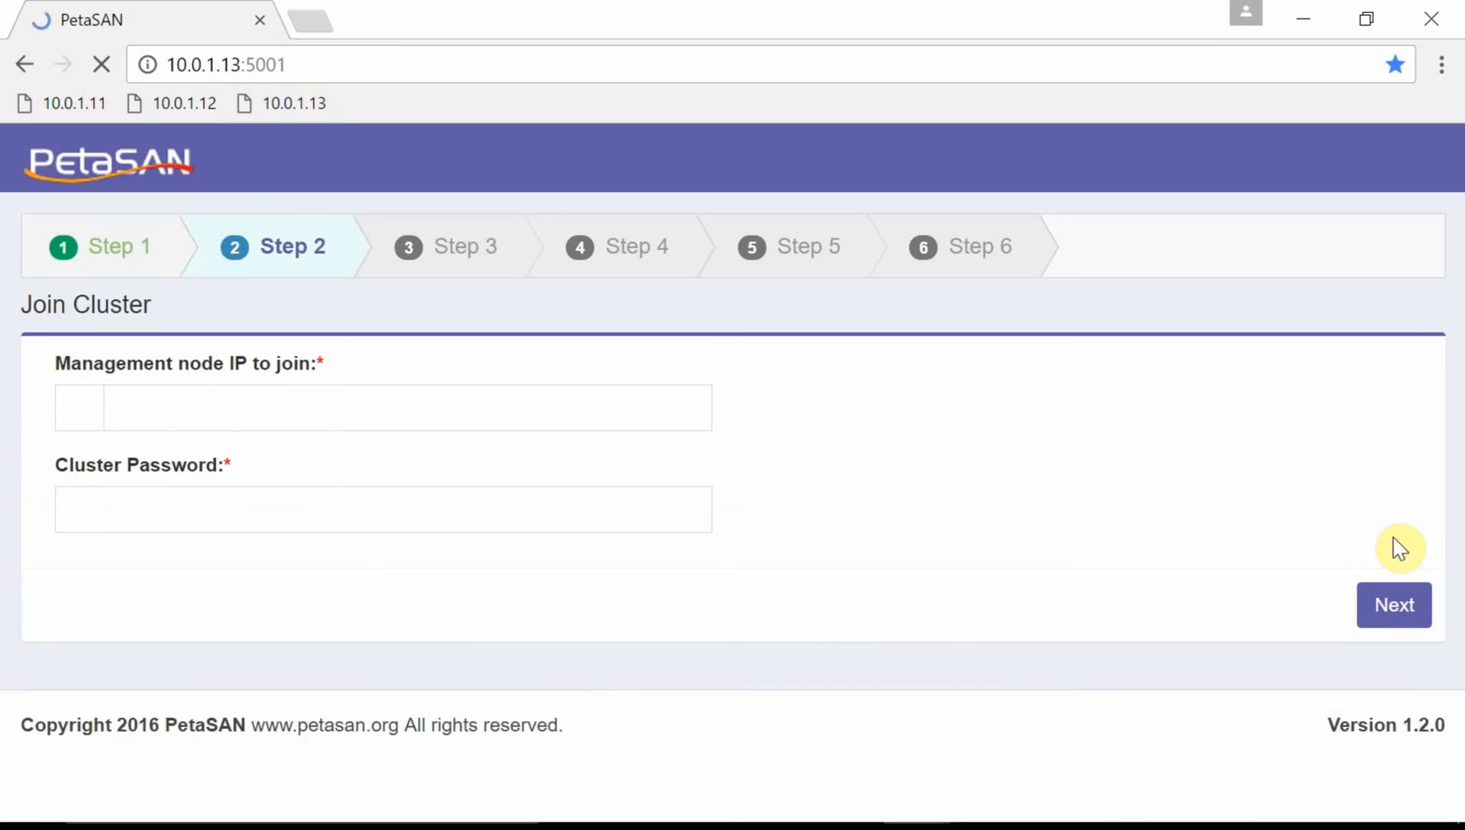
Join ps-node-03 to cluster demo through management node 10.0.1.11 with the cluster password.
click(164, 401)
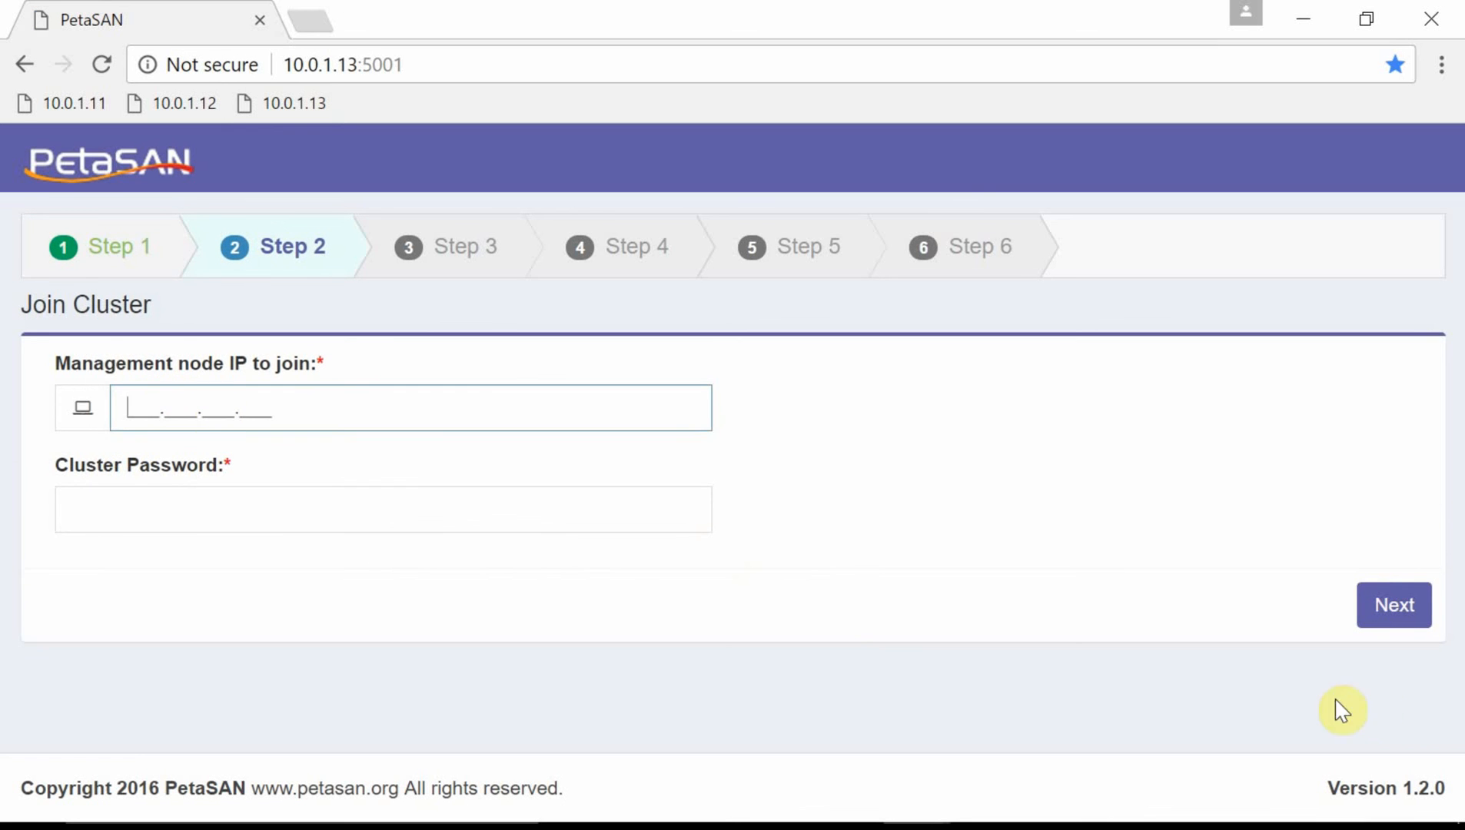
text(10.0.1.11)
key(Tab)
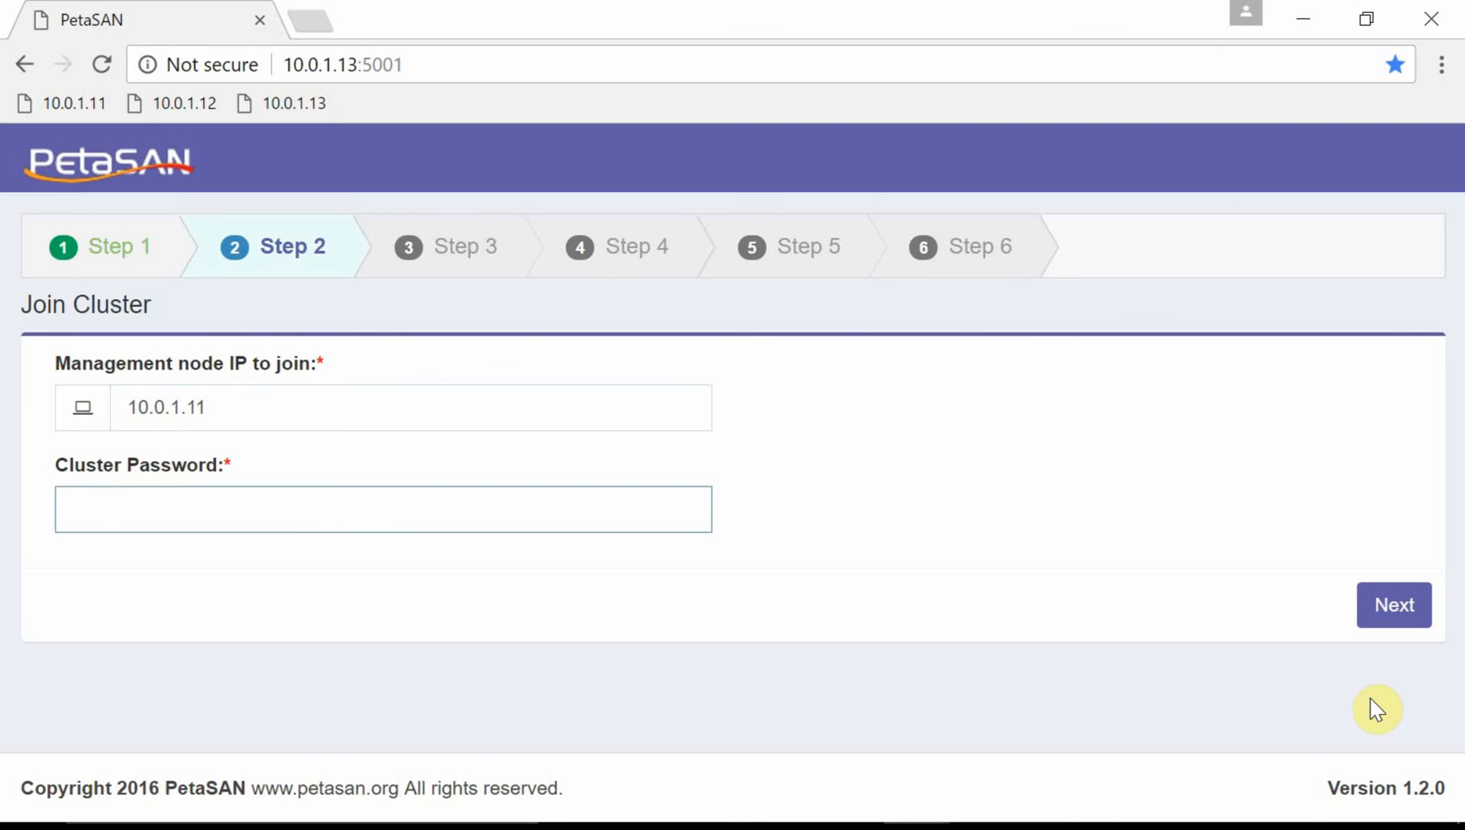
text(password)
click(1400, 605)
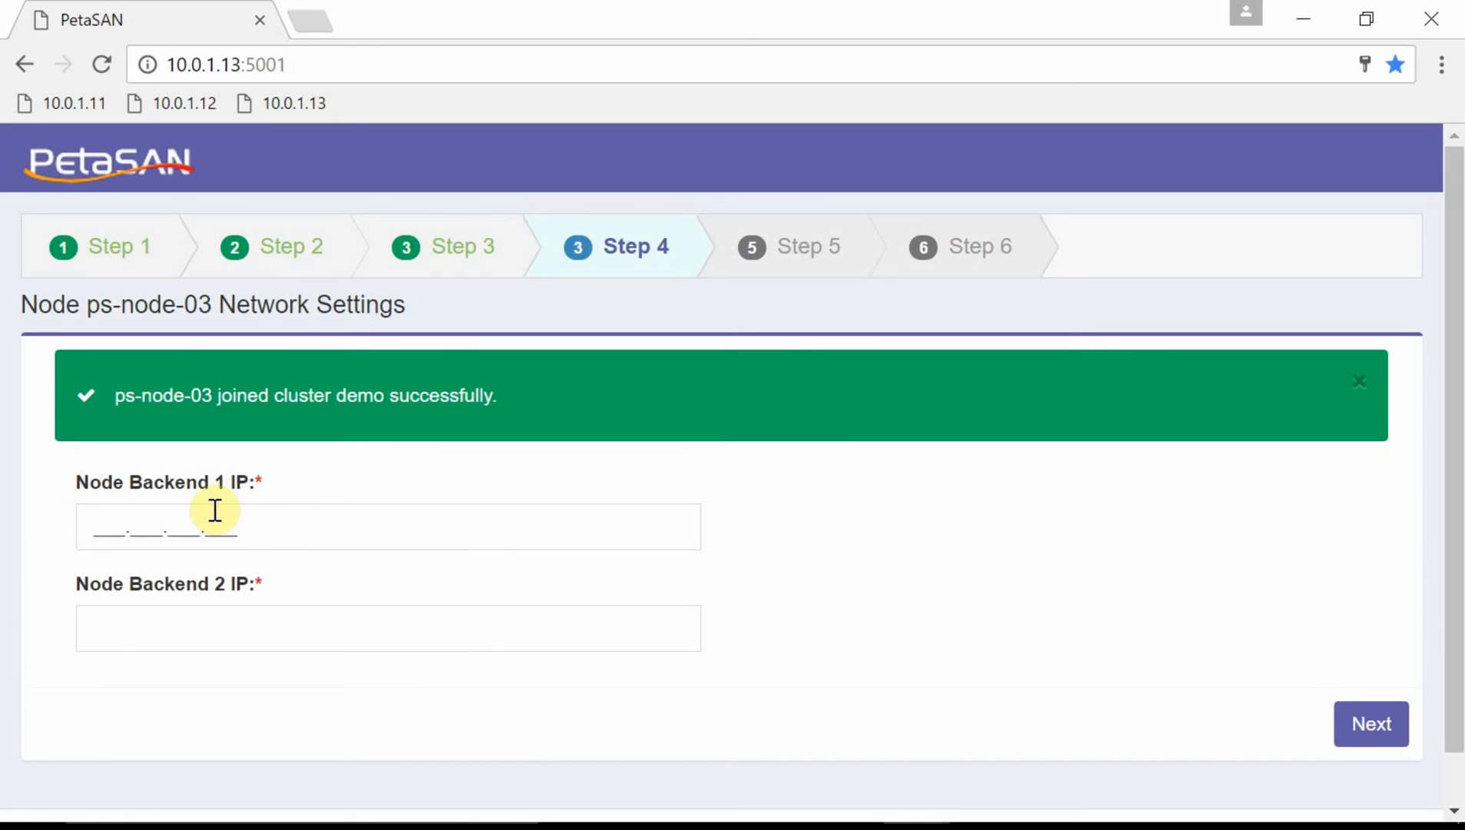
Enter ps-node-03's backend IPs 10.0.4.13 and 10.0.5.13 and submit them.
click(118, 513)
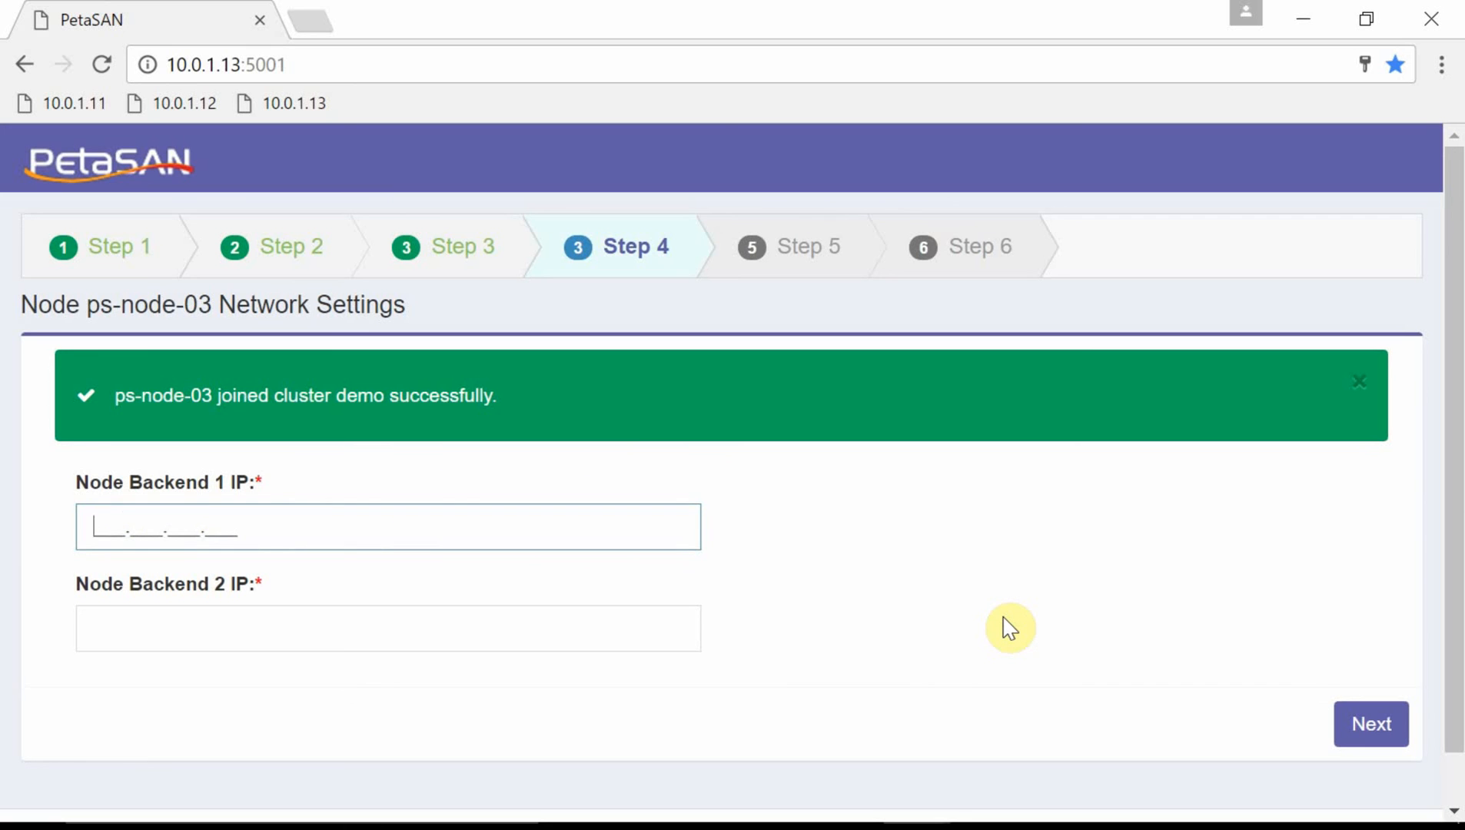
text(10.0.4.13)
key(Tab)
text(0.)
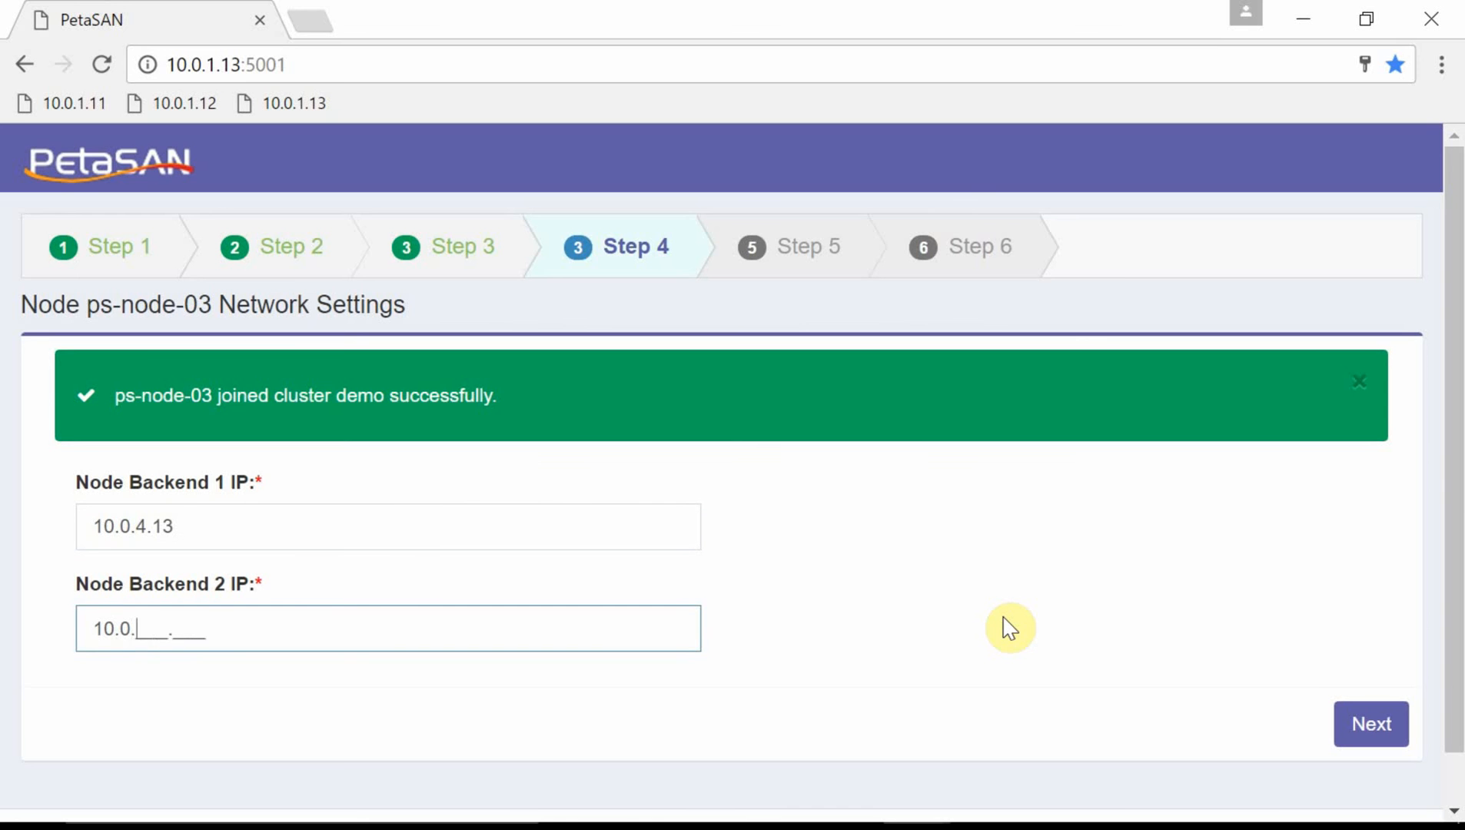
text(5.13)
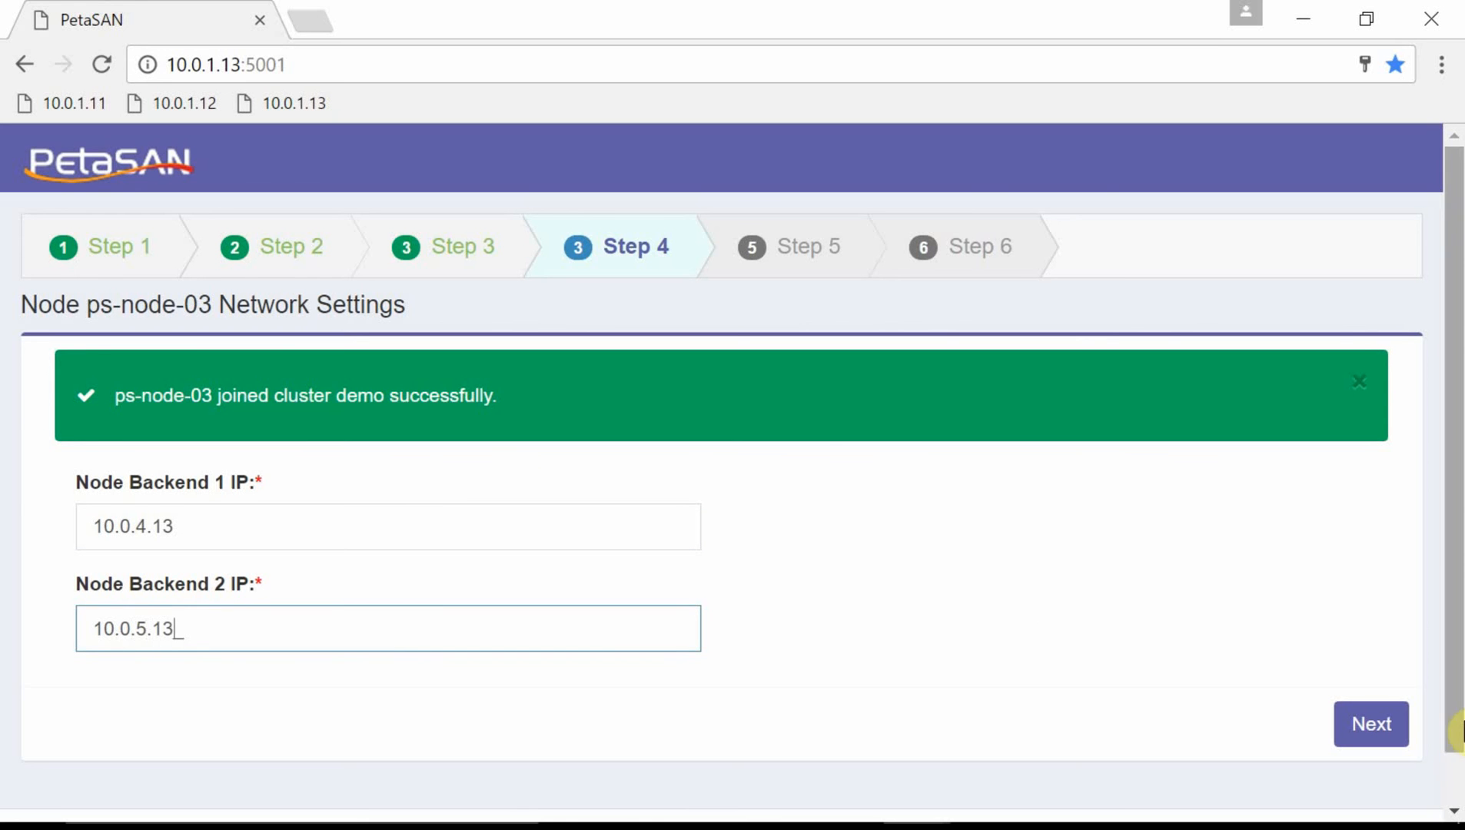
click(1347, 724)
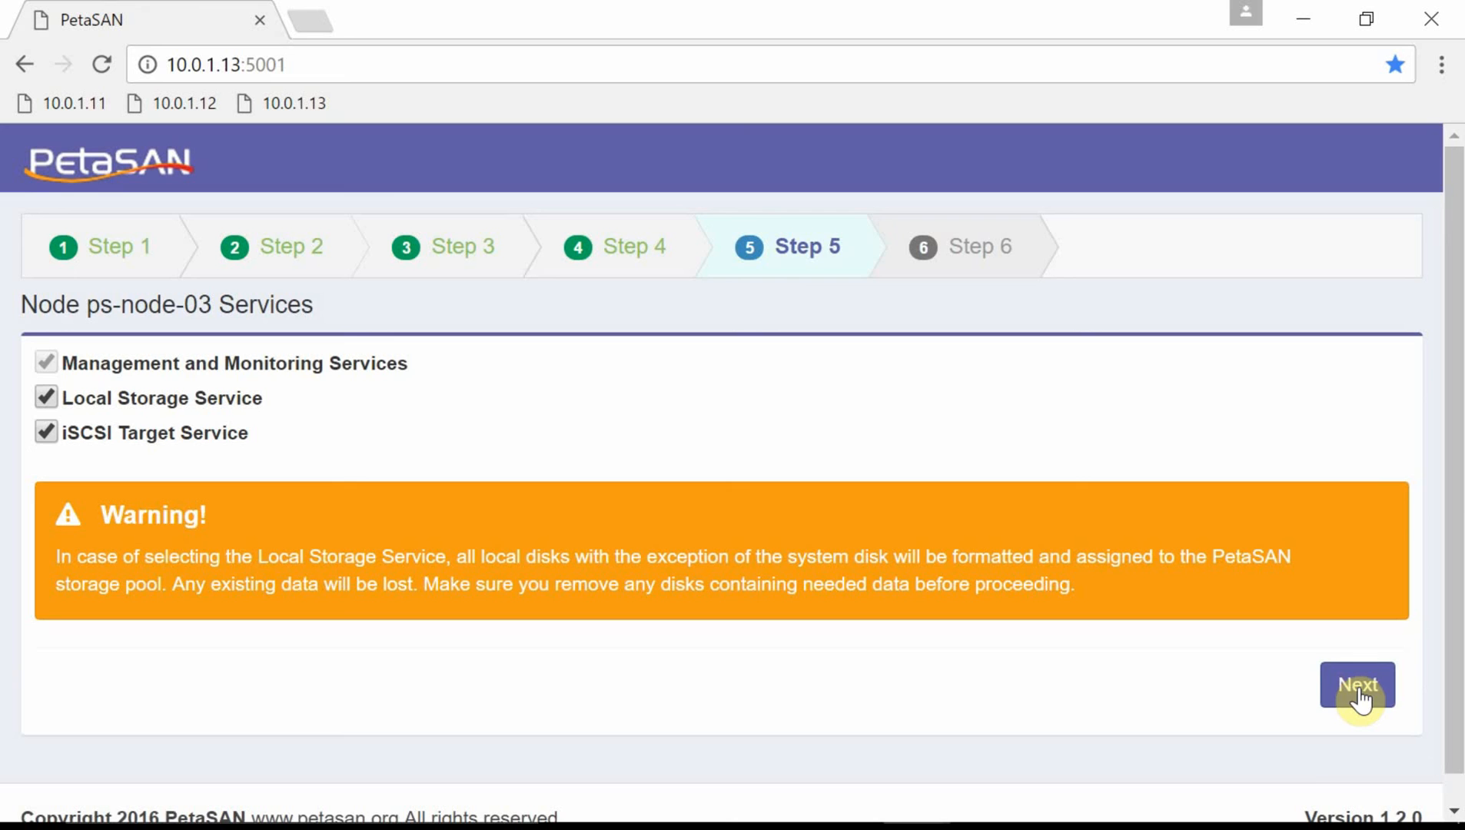
Keep all services checked on Step 5 and run ps-node-03's final deployment.
click(1361, 696)
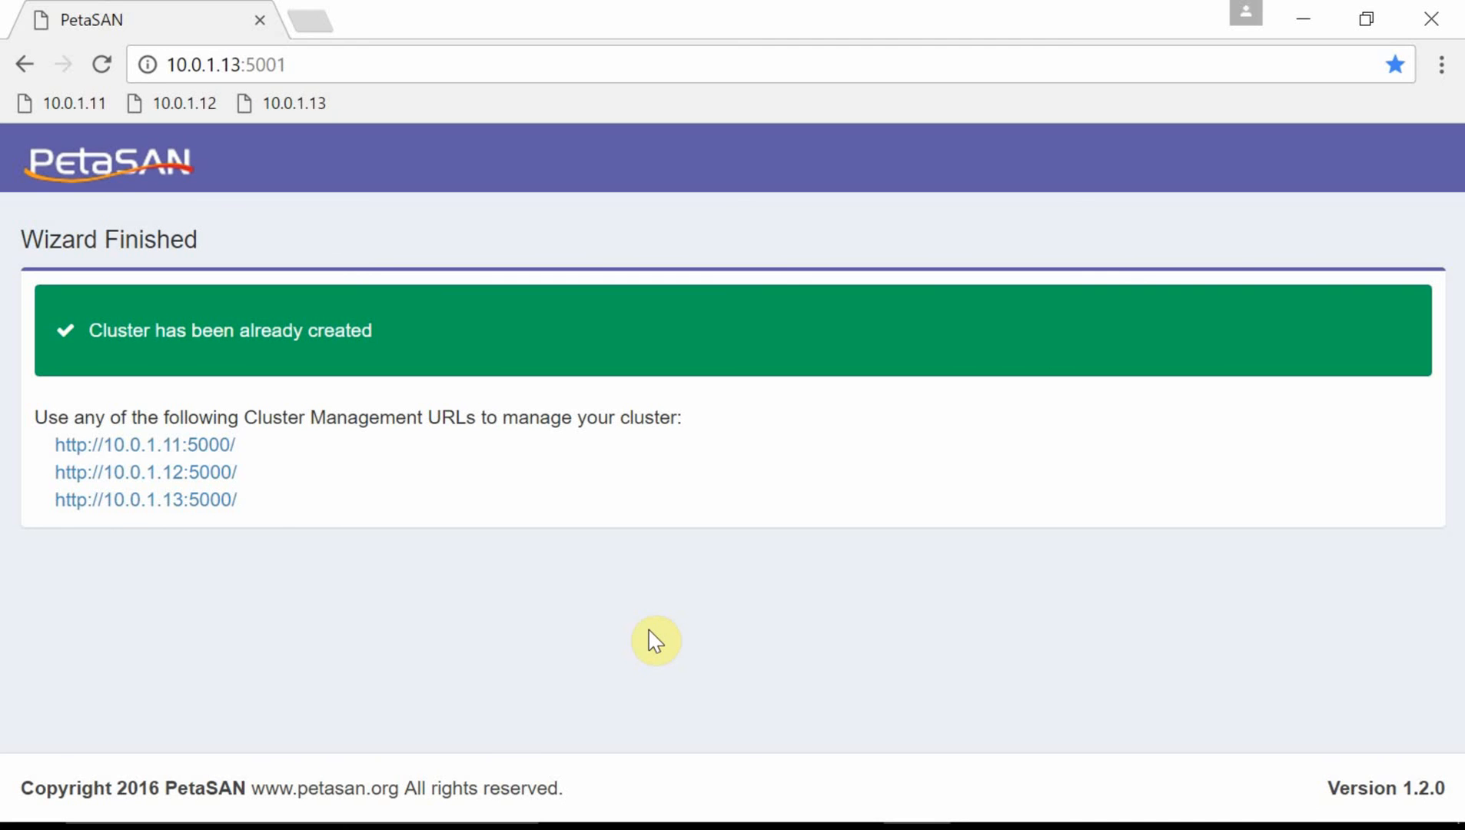
Open the management sign-in at 10.0.1.11:5000 and enter the administrator user name and password.
click(213, 452)
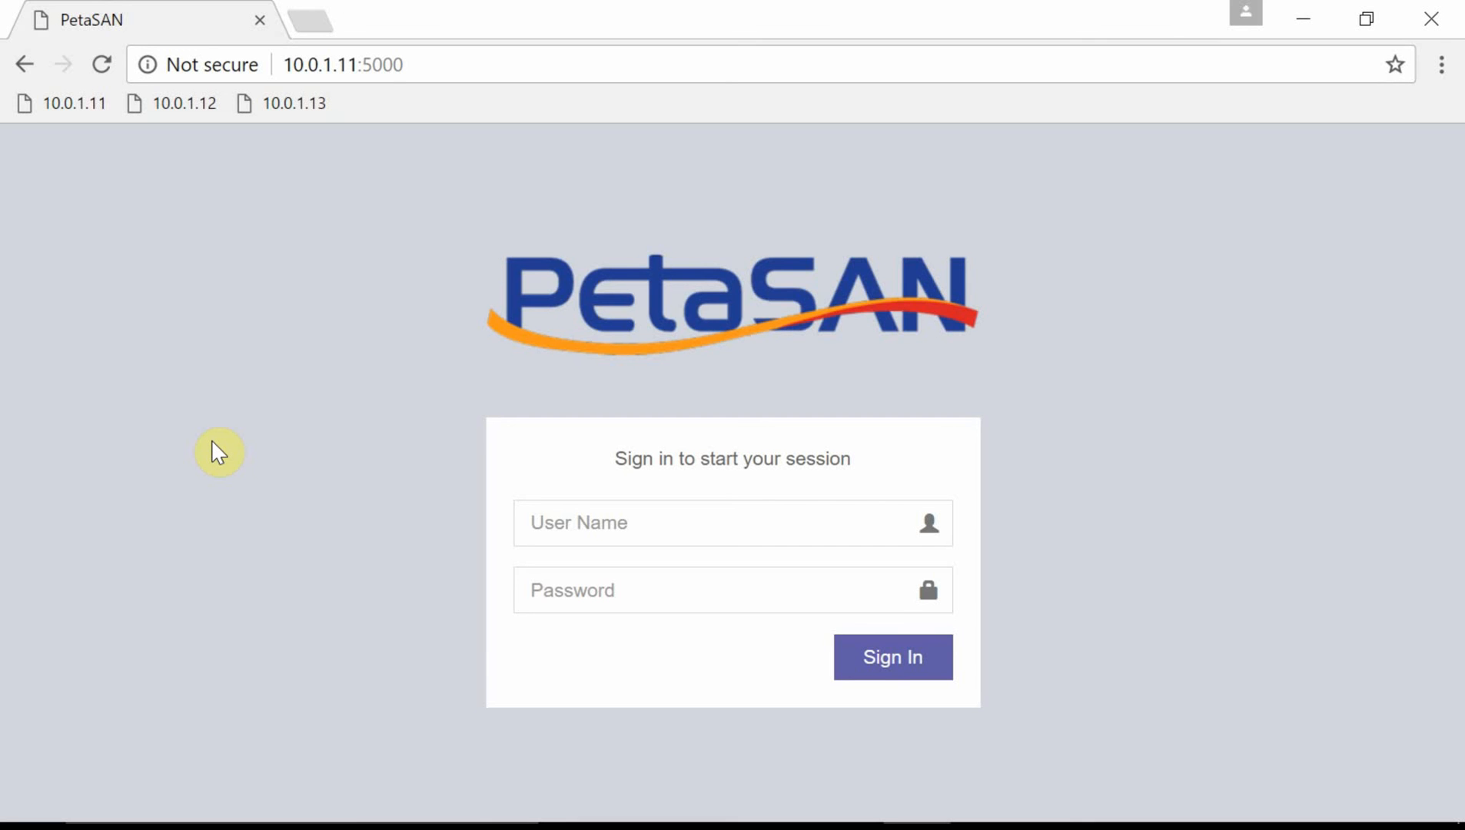
click(572, 513)
text(admin)
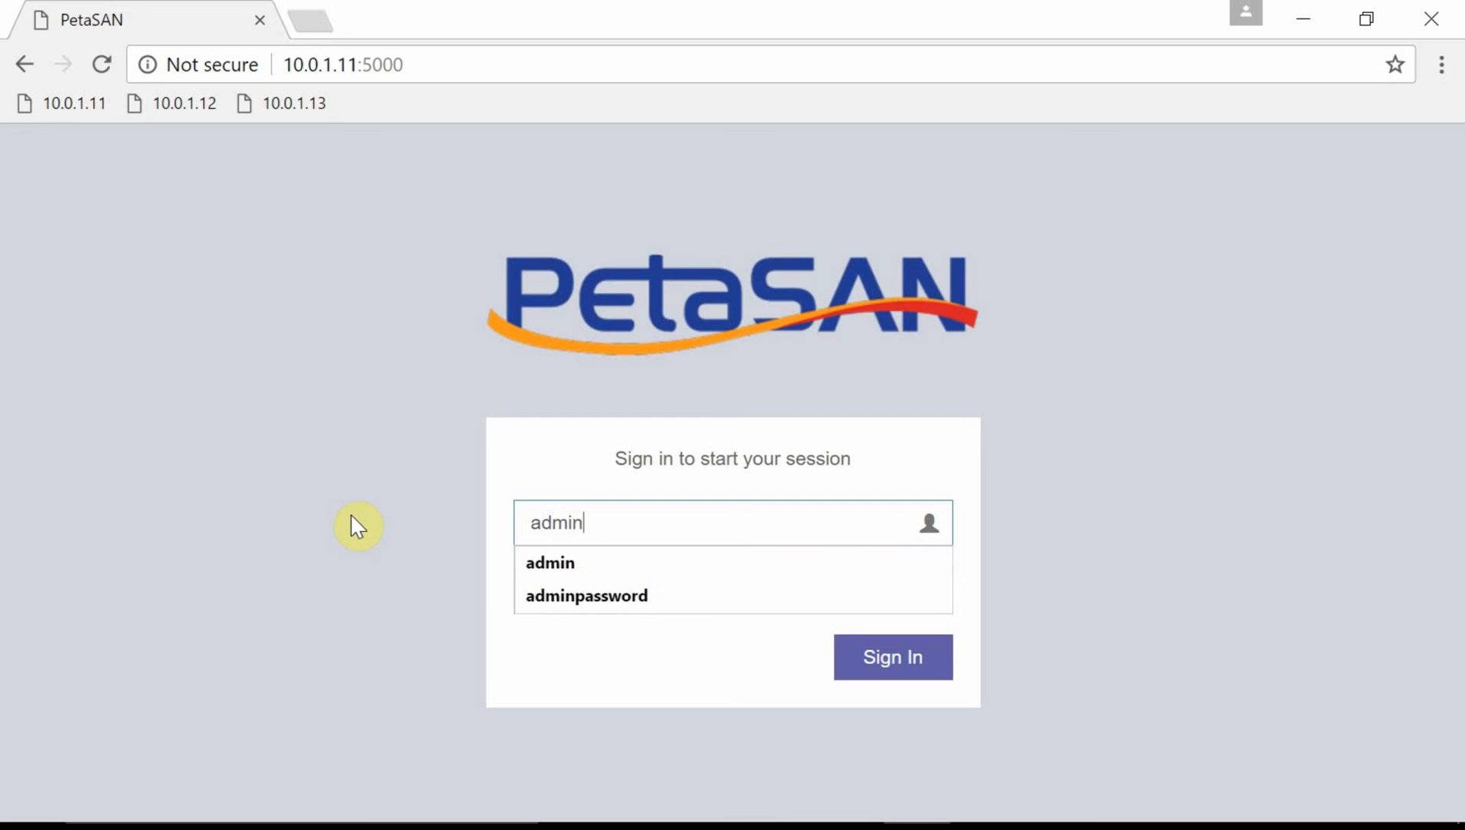
key(Tab)
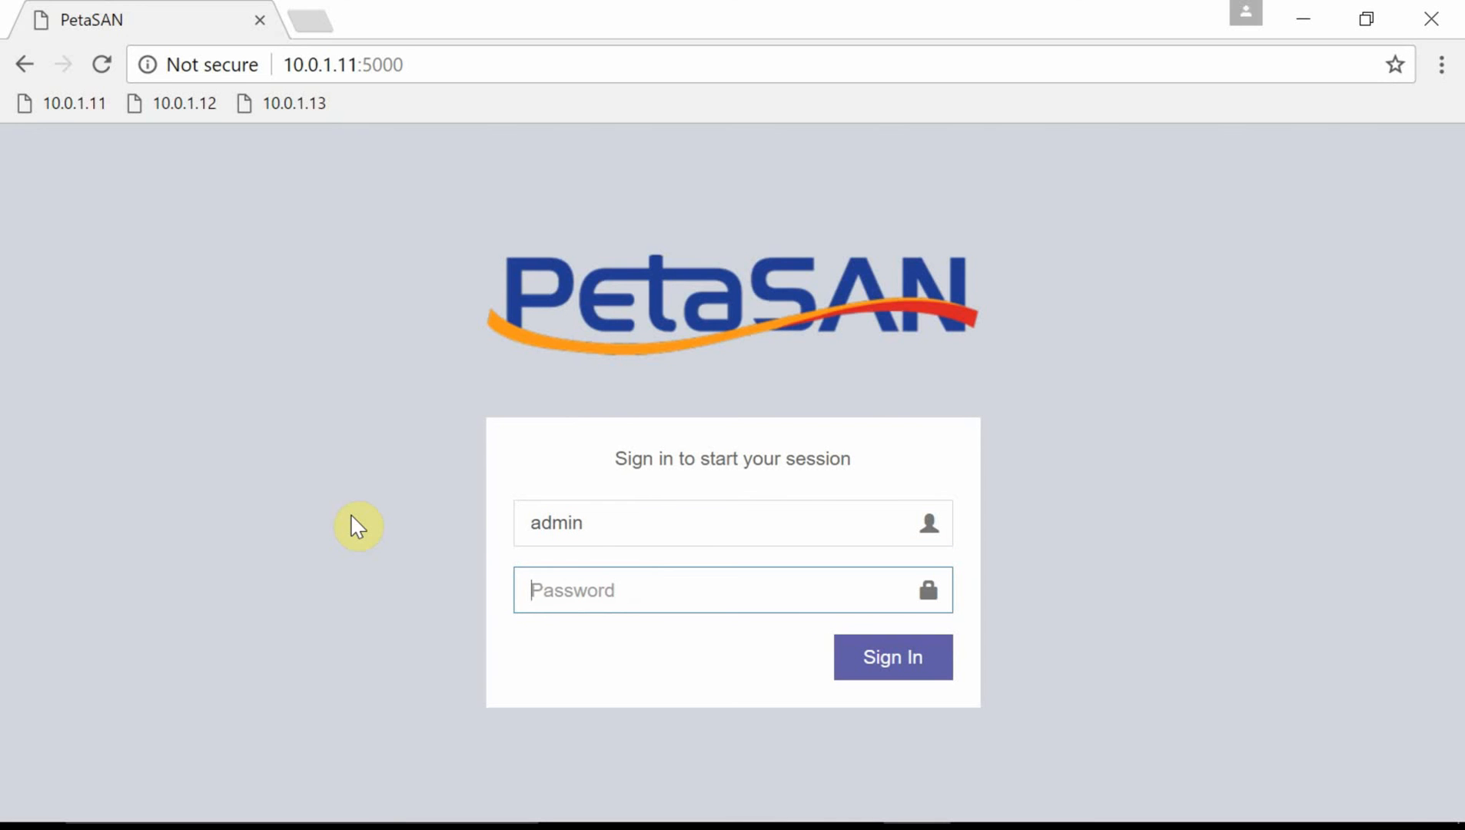
text(password)
Sign in and scroll down the dashboard showing 6 OSDs, all up.
click(905, 667)
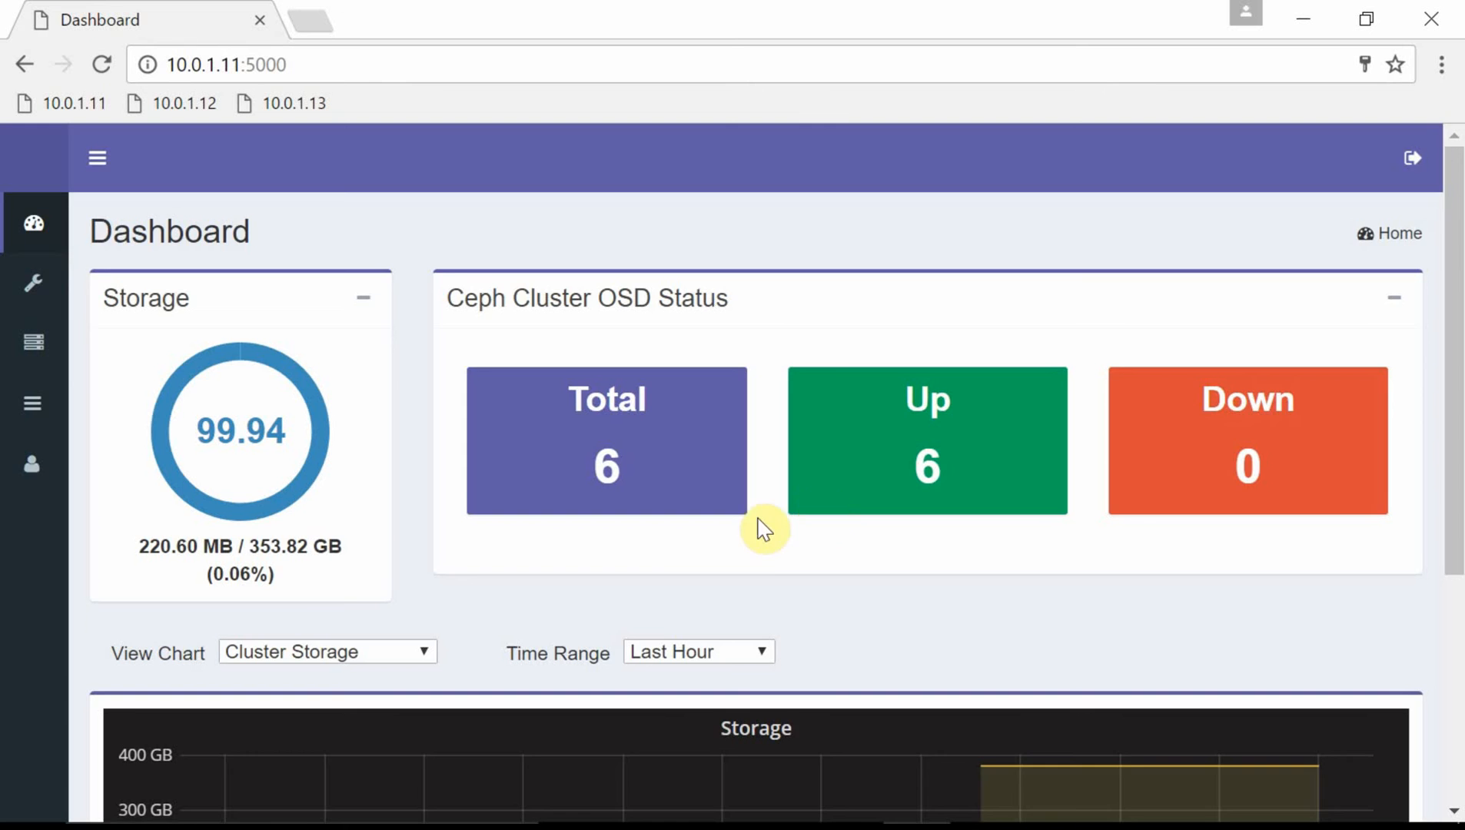
scroll(755, 544, down, 2)
scroll(755, 544, down, 2)
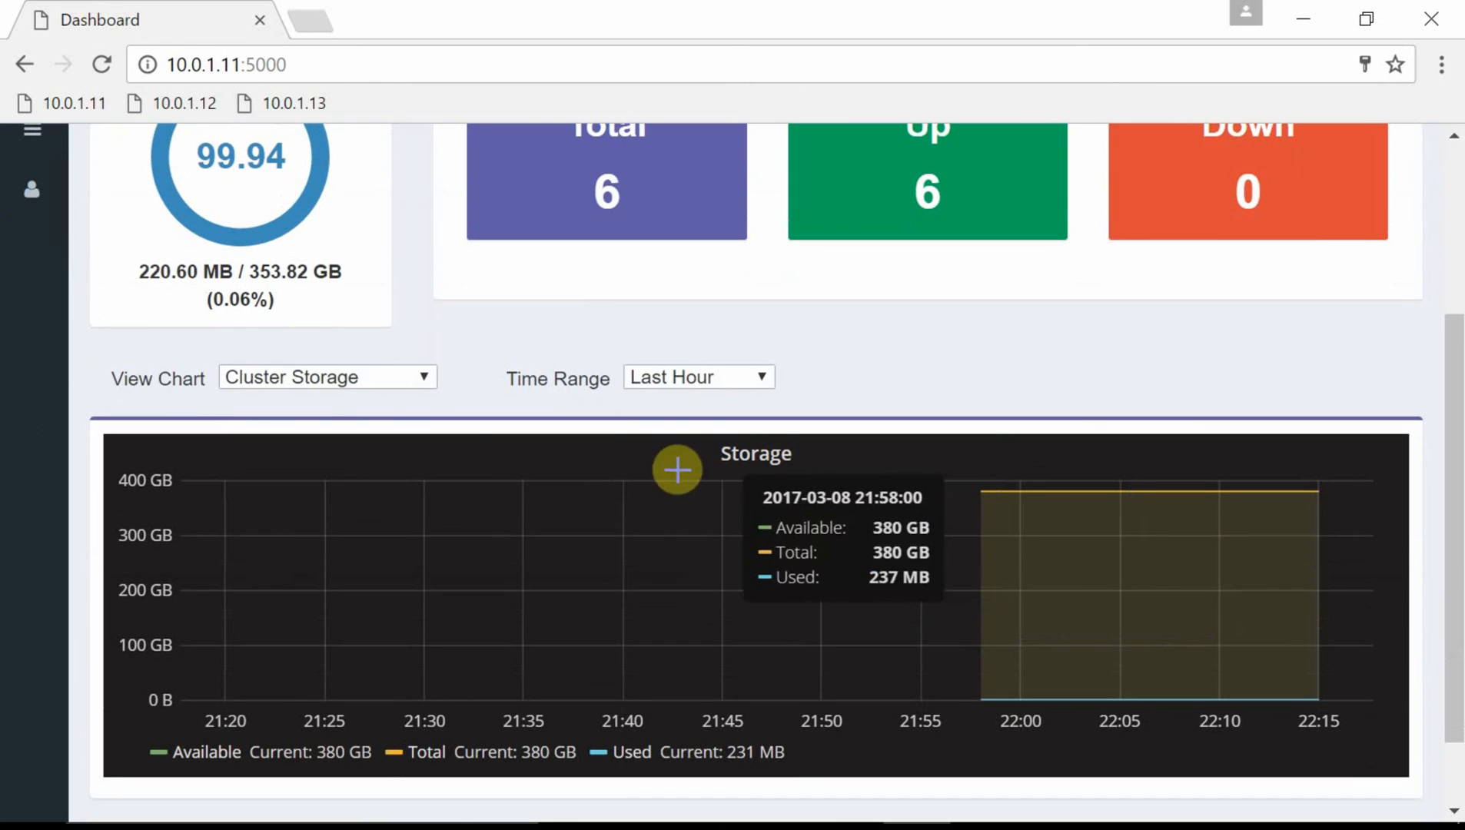
Keep Cluster Storage selected in the View Chart list and return to the dashboard top.
click(425, 380)
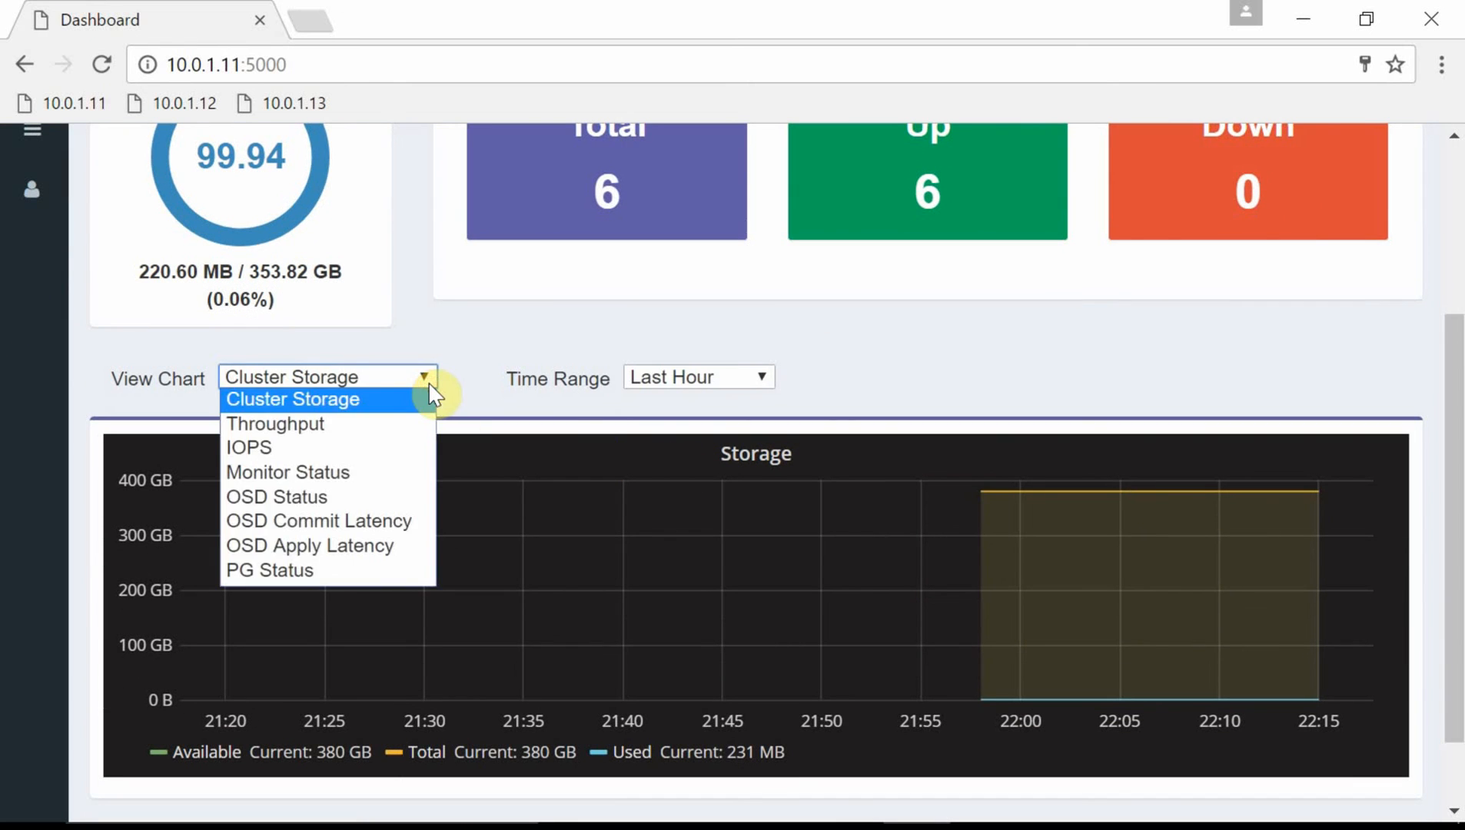
click(427, 380)
scroll(1080, 441, up, 4)
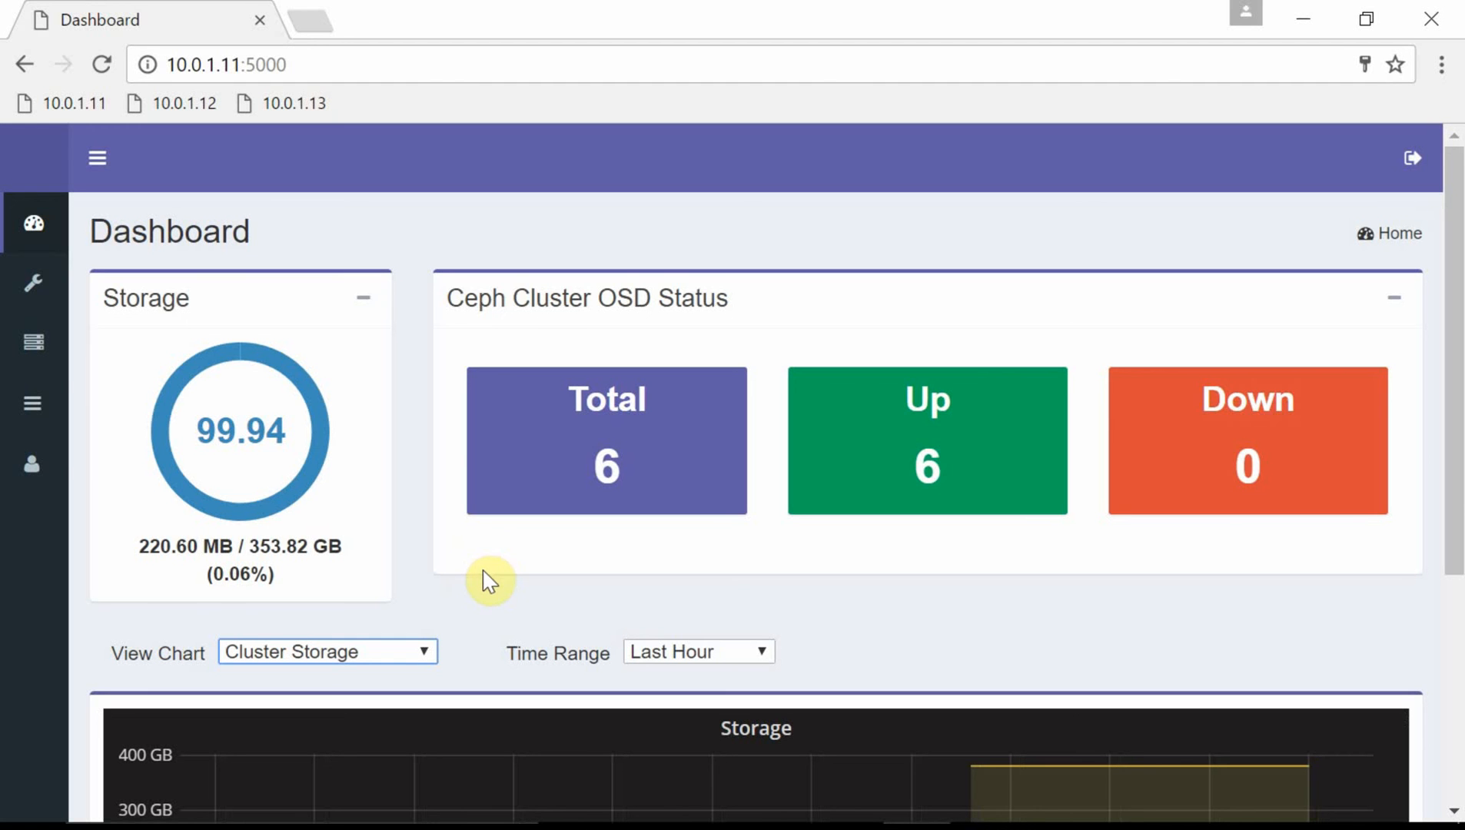
mouse_move(37, 296)
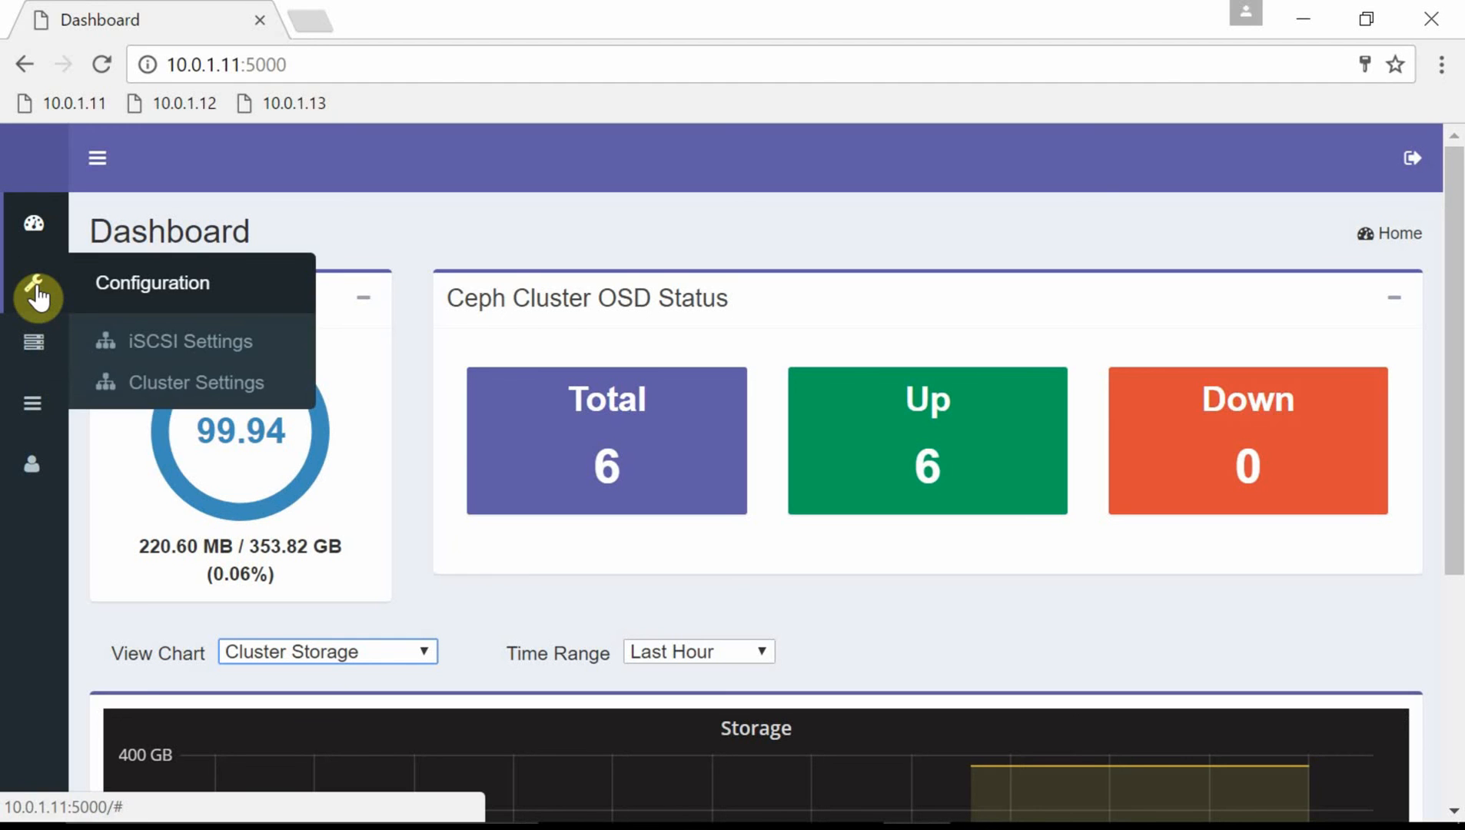
click(240, 347)
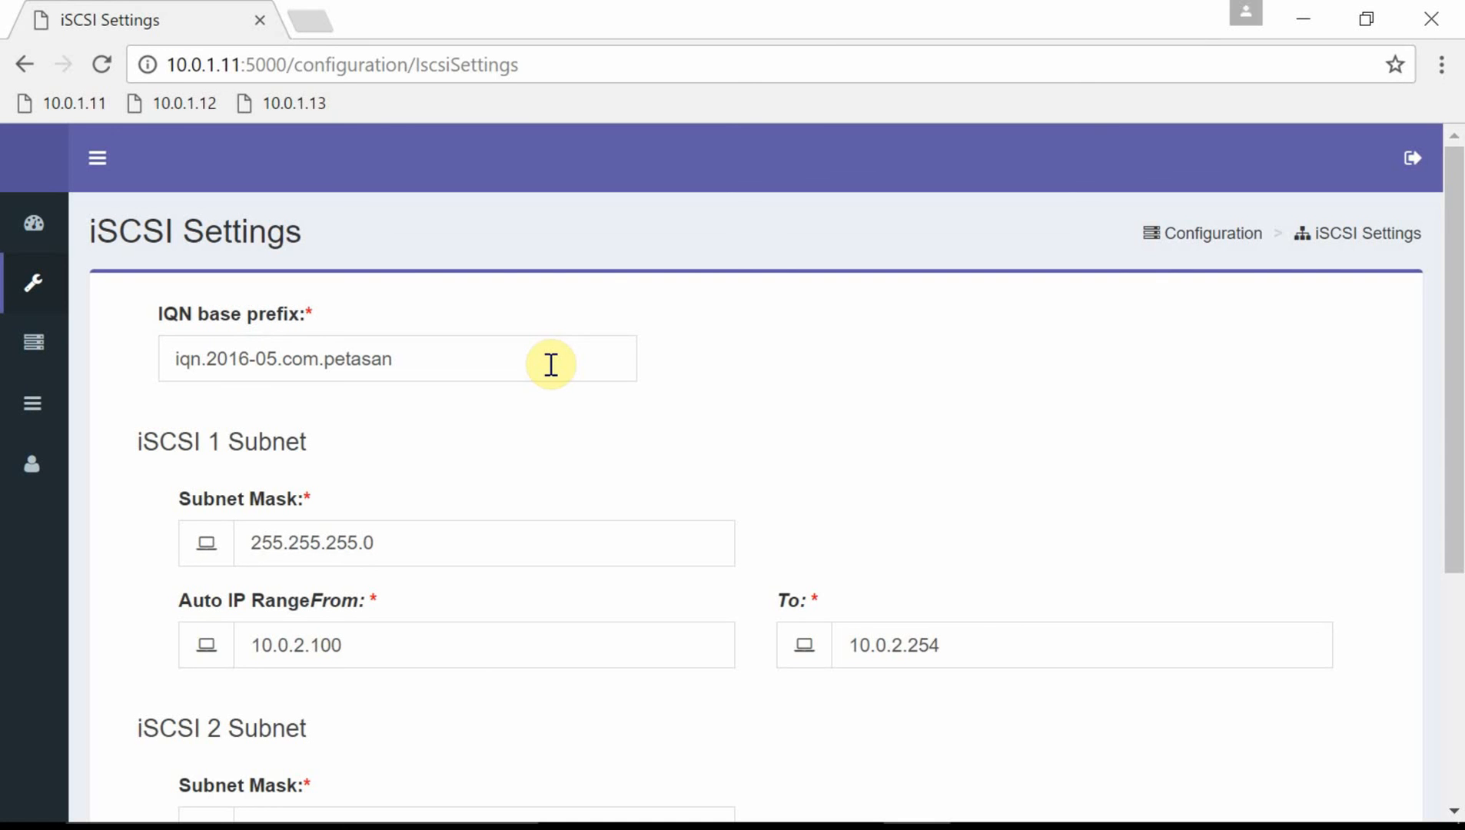
scroll(576, 490, down, 2)
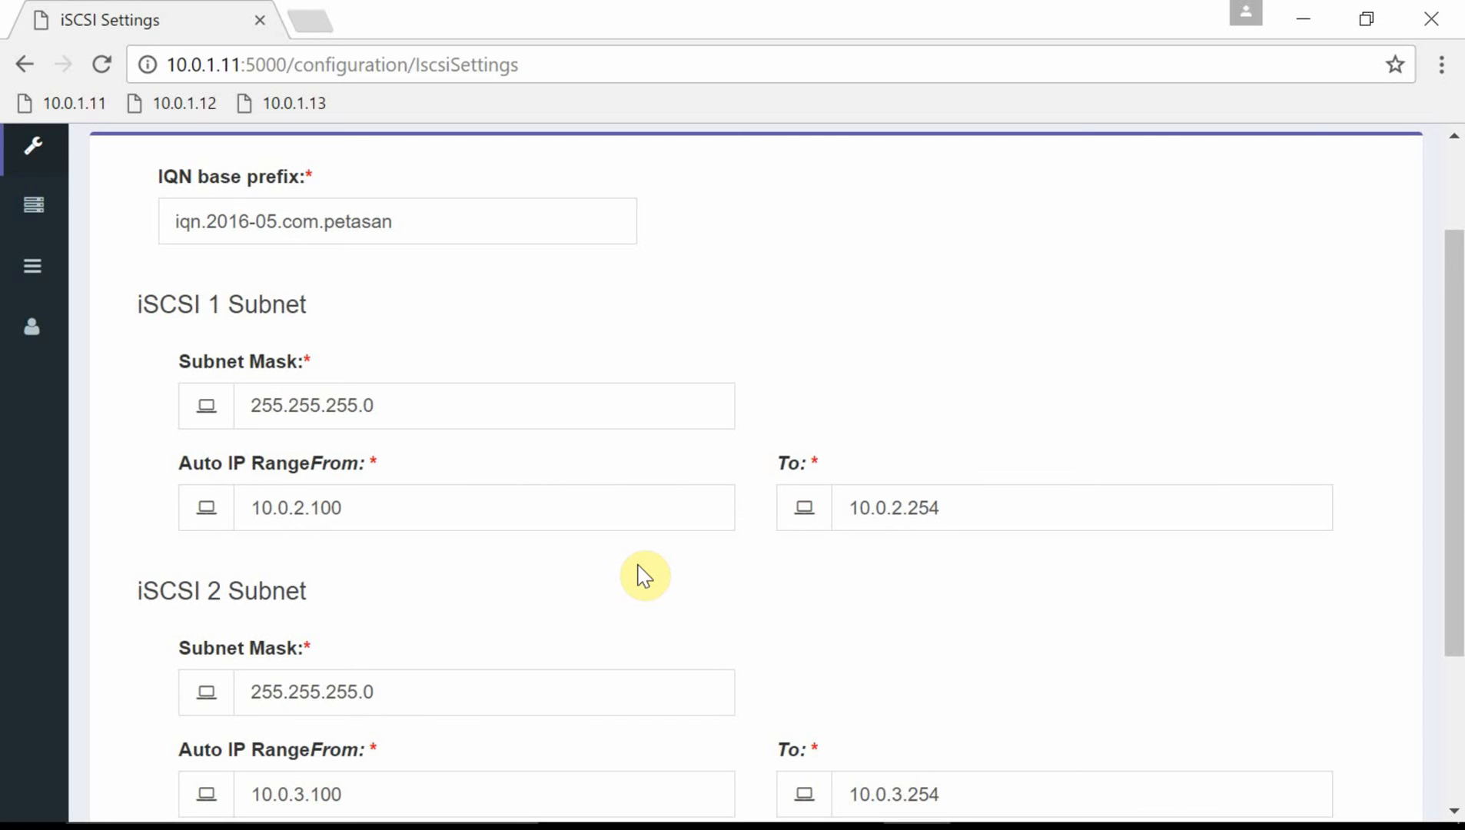
scroll(657, 592, down, 3)
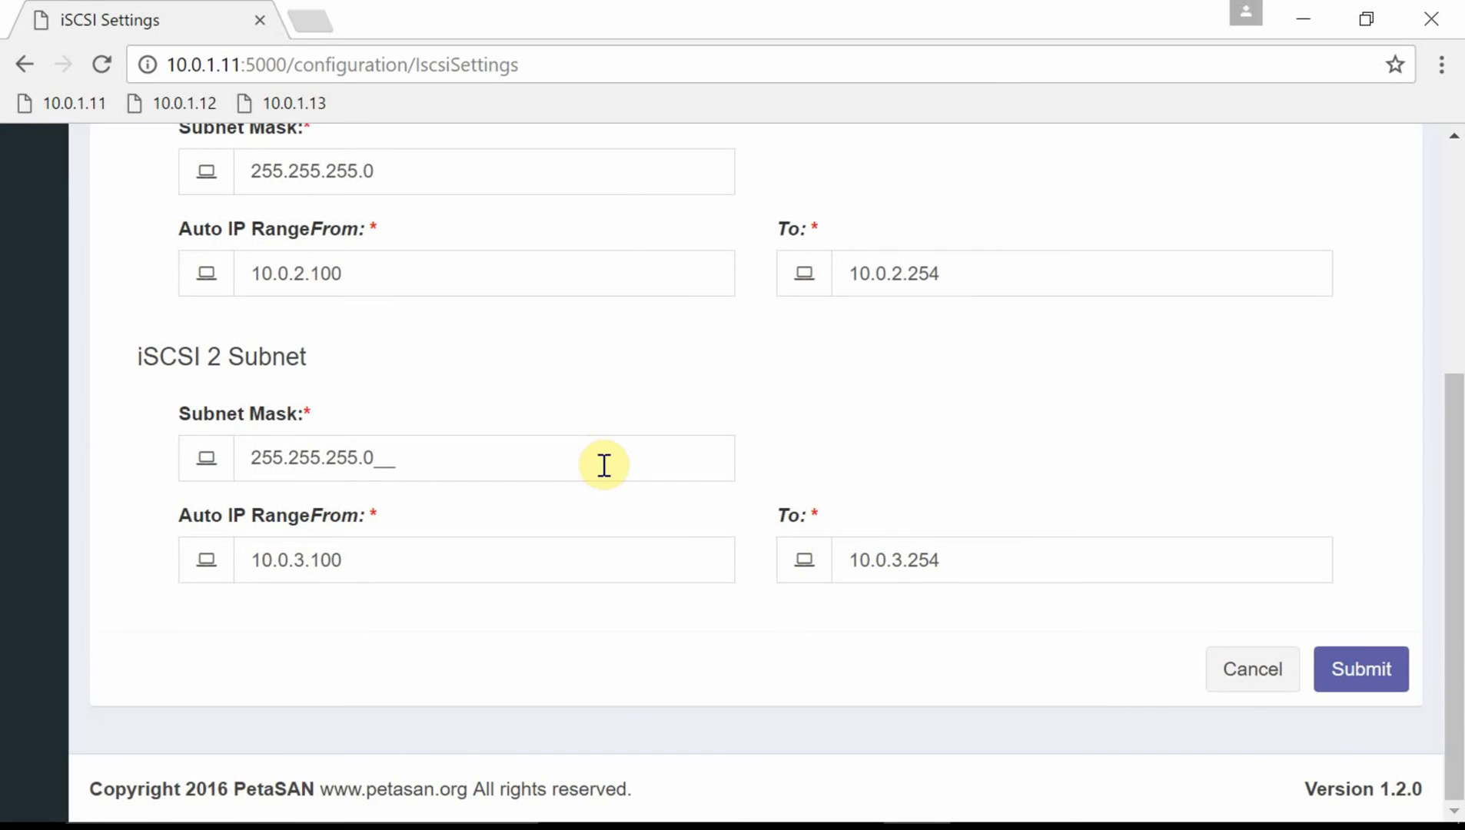
scroll(496, 379, up, 5)
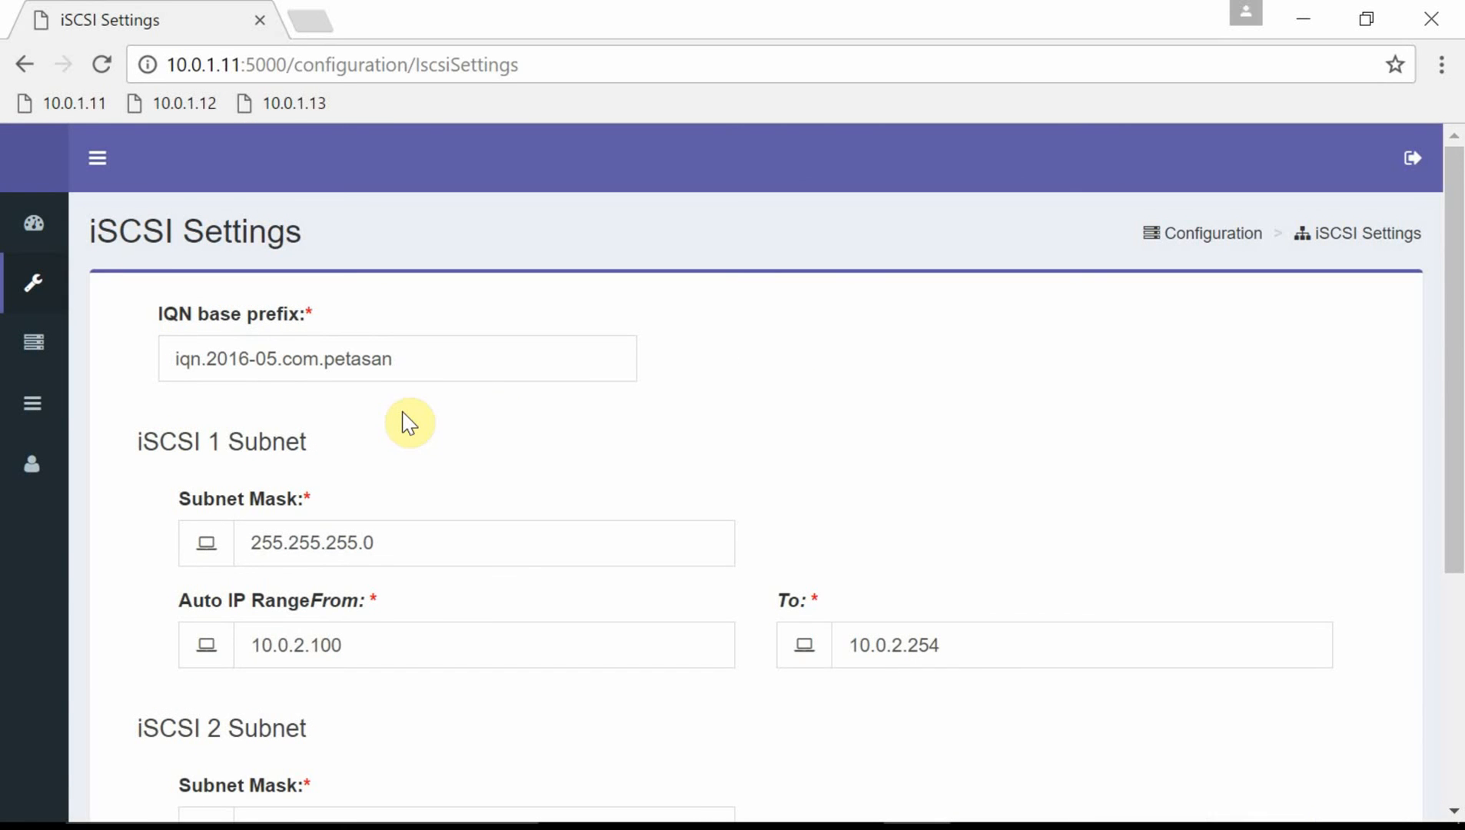
mouse_move(61, 352)
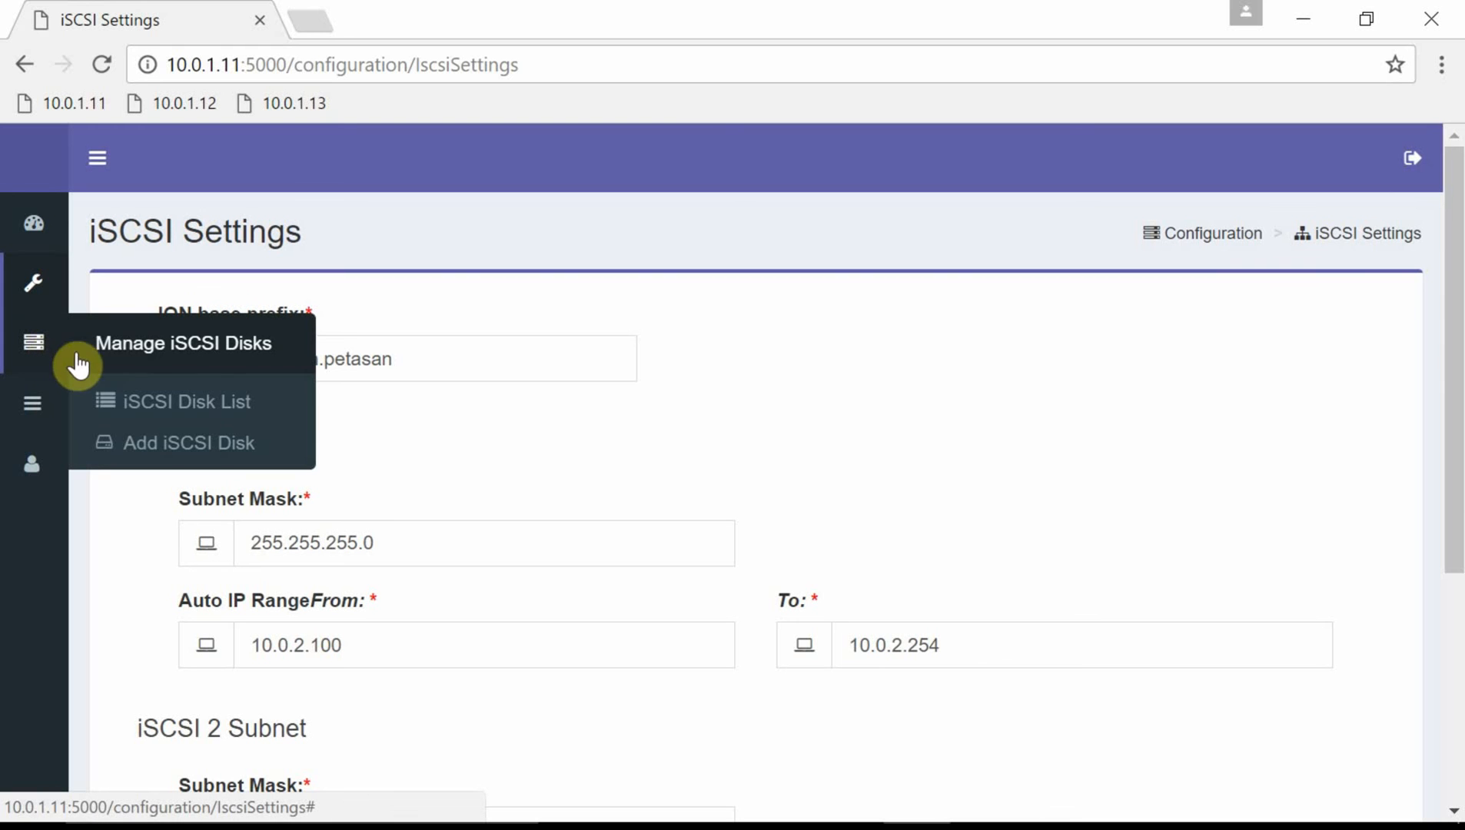
Start a new iSCSI disk named 'VM data' and size it to 250 GB.
click(192, 446)
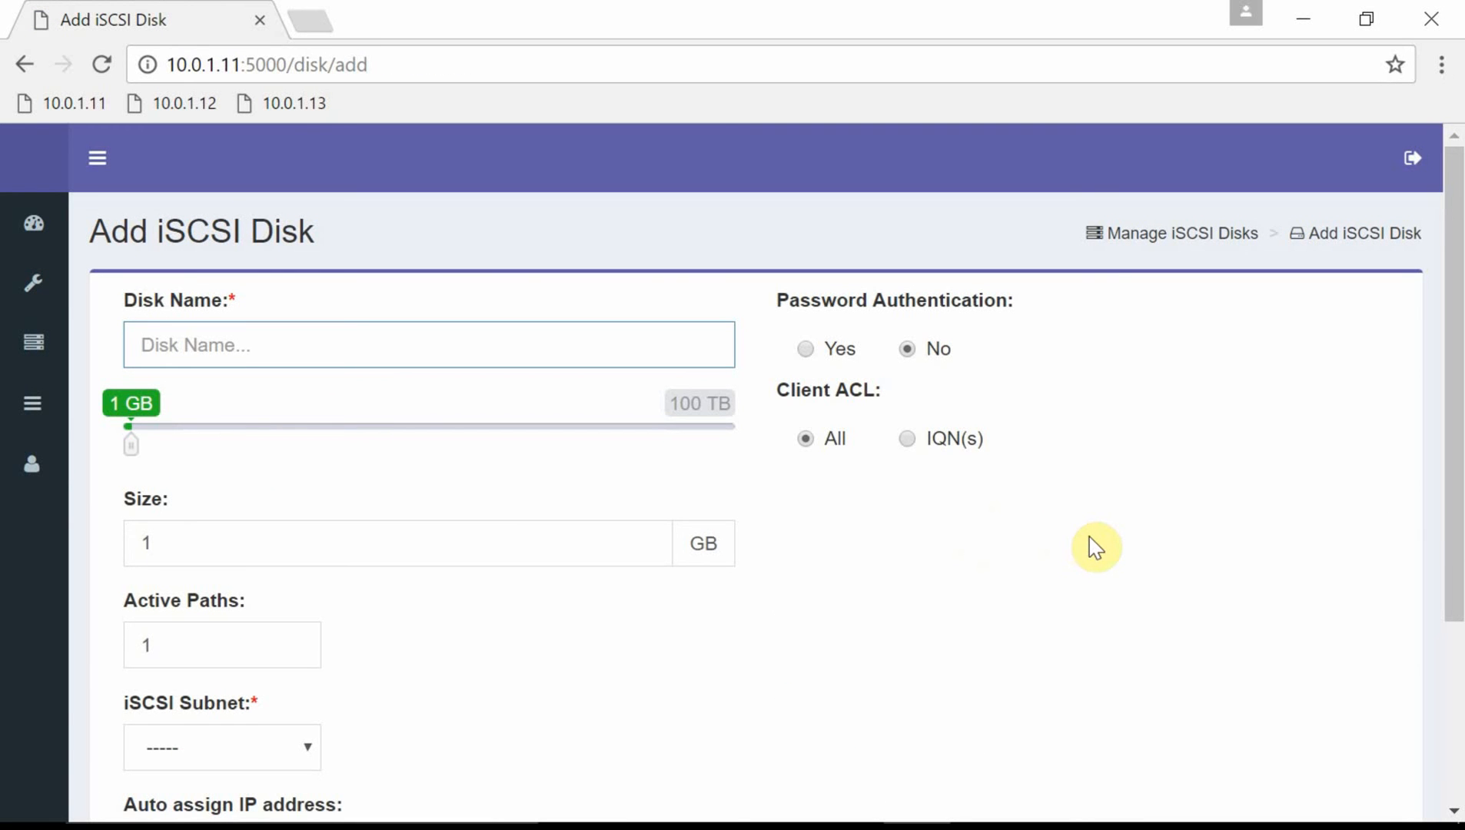
text(VM data)
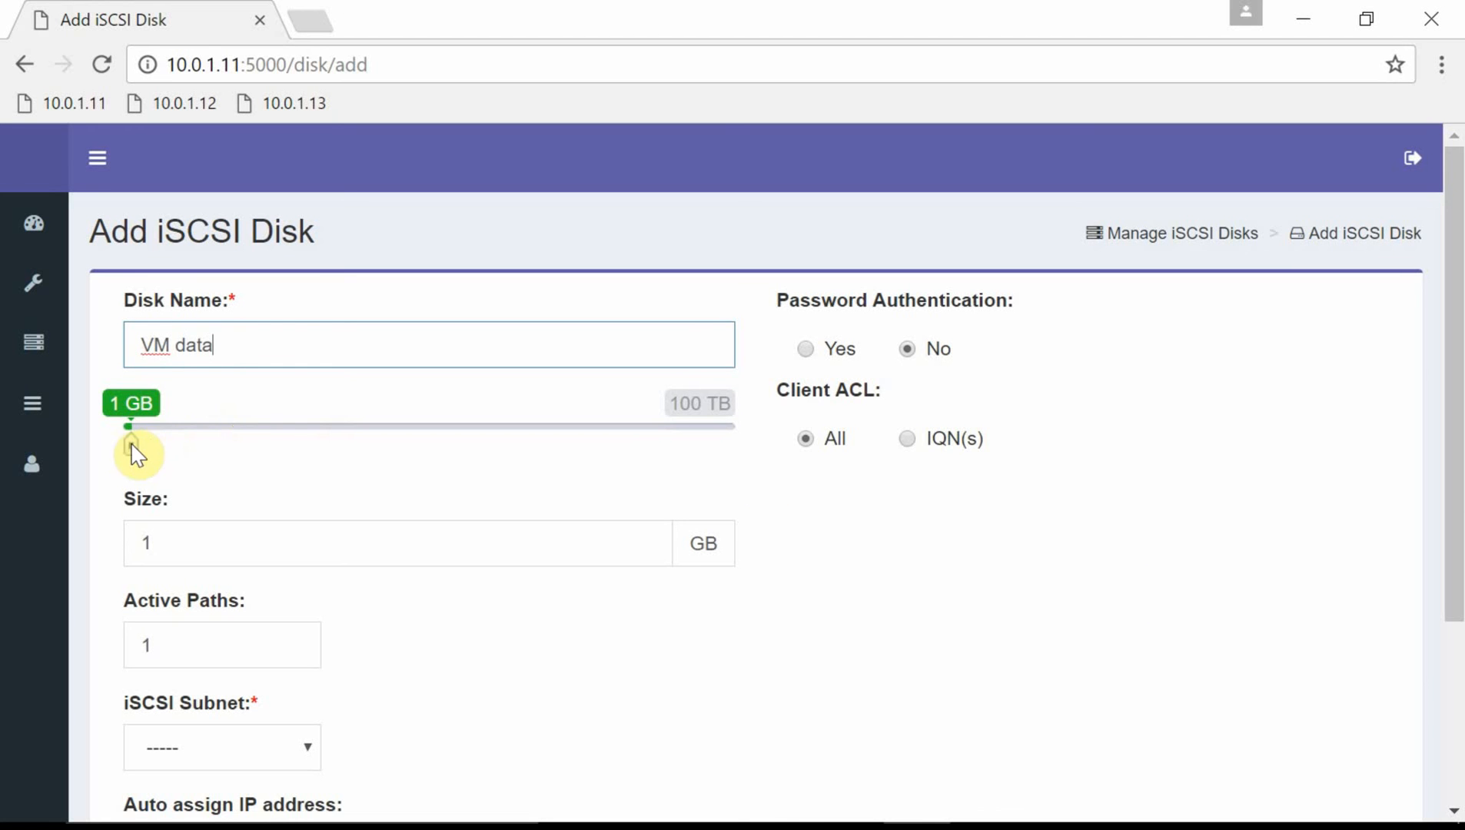
drag(132, 449, 400, 477)
drag(400, 467, 408, 465)
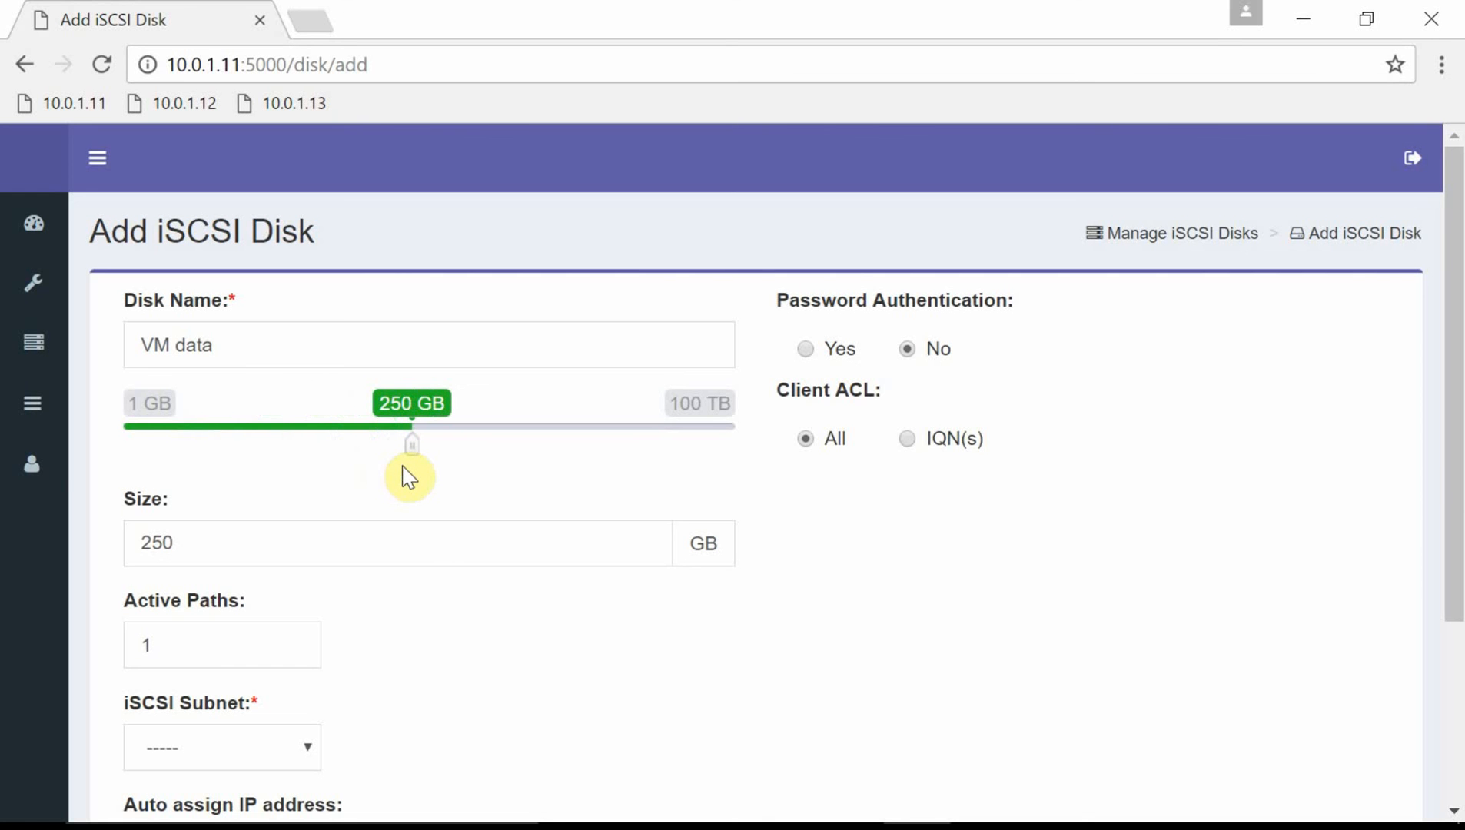
scroll(904, 603, down, 2)
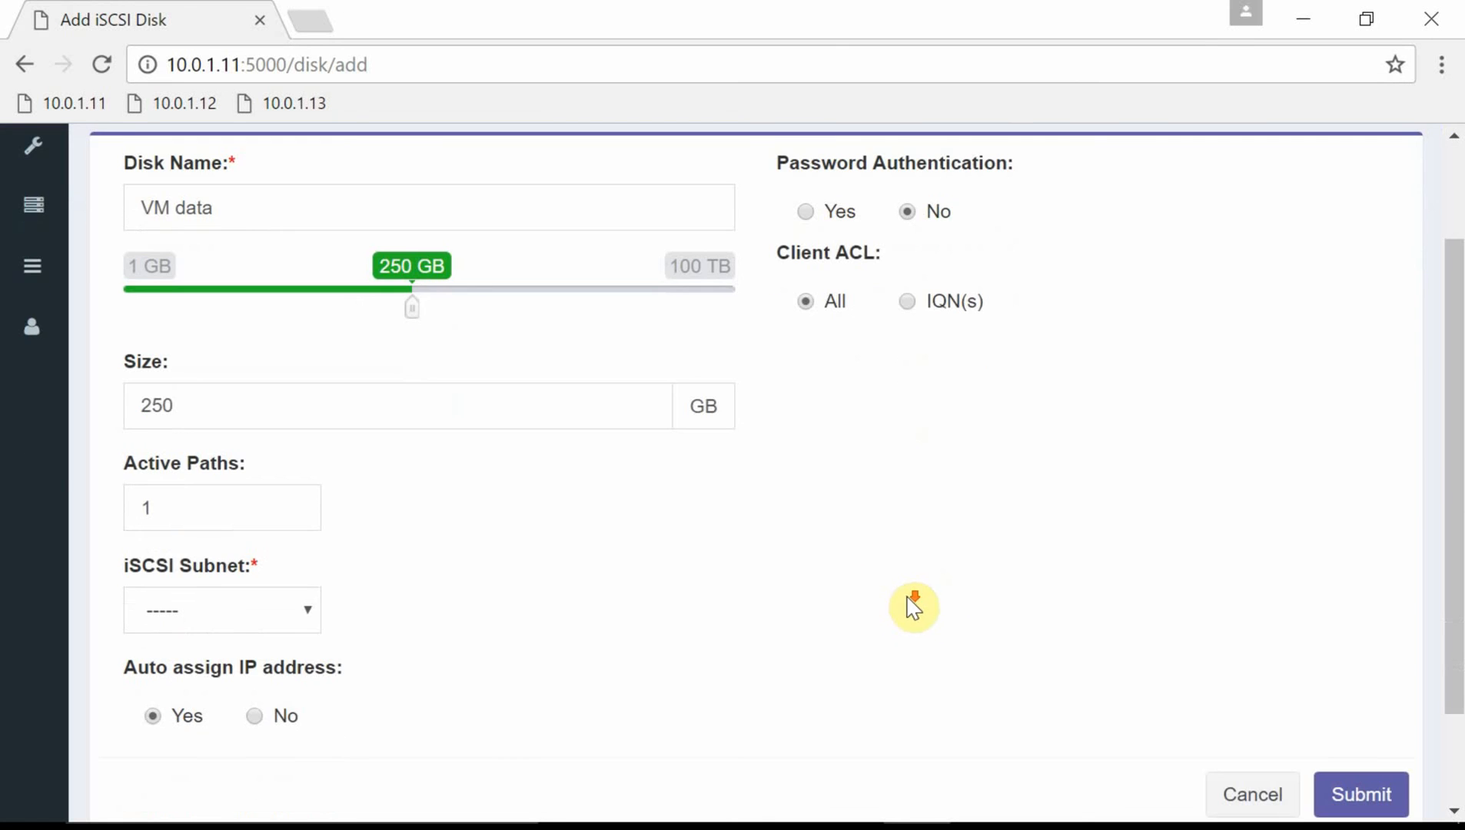
Set the disk to 2 active paths served on Both iSCSI subnets.
click(246, 503)
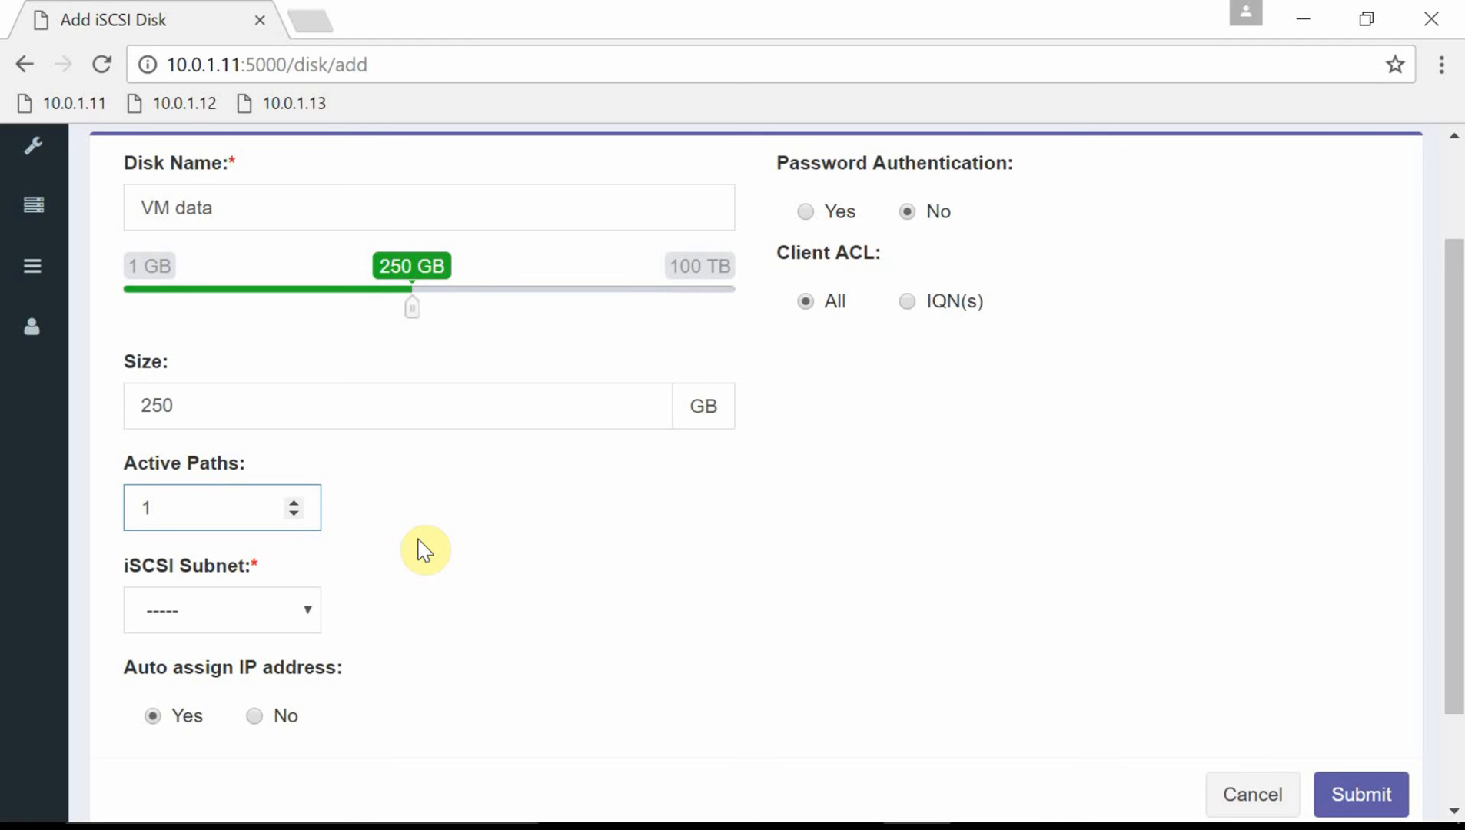
click(297, 502)
scroll(412, 631, down, 3)
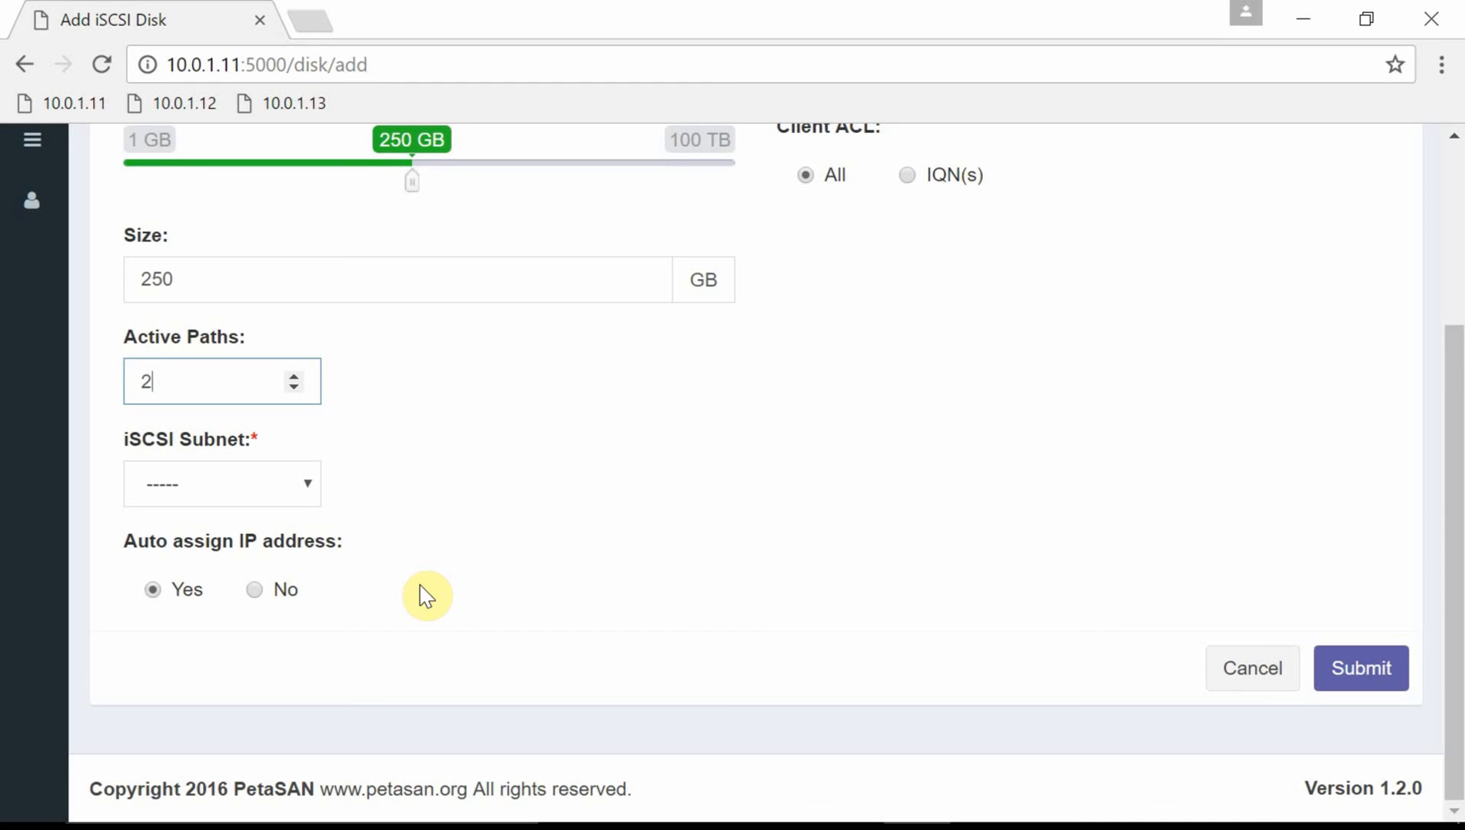
click(310, 486)
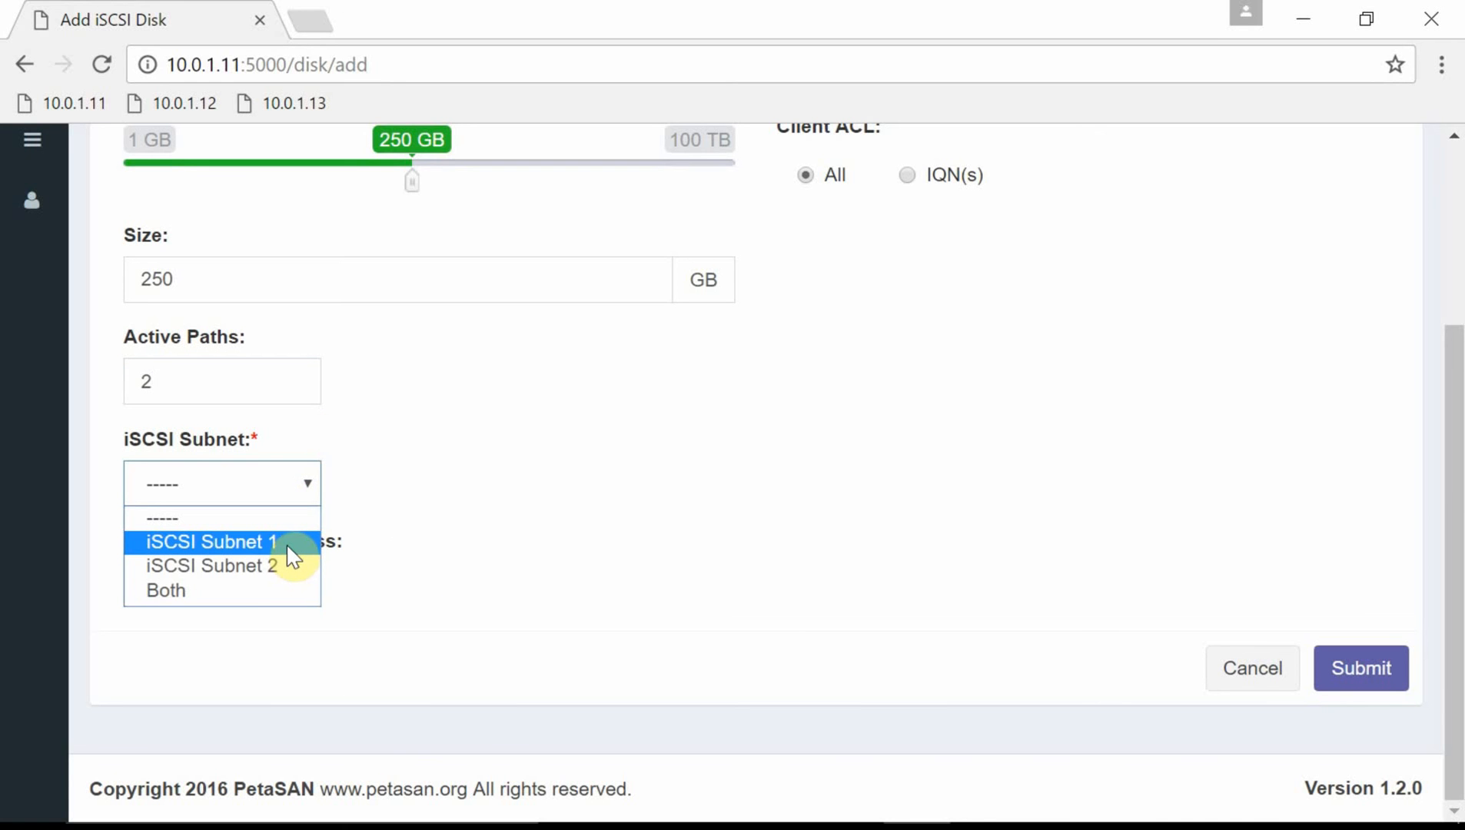
click(286, 591)
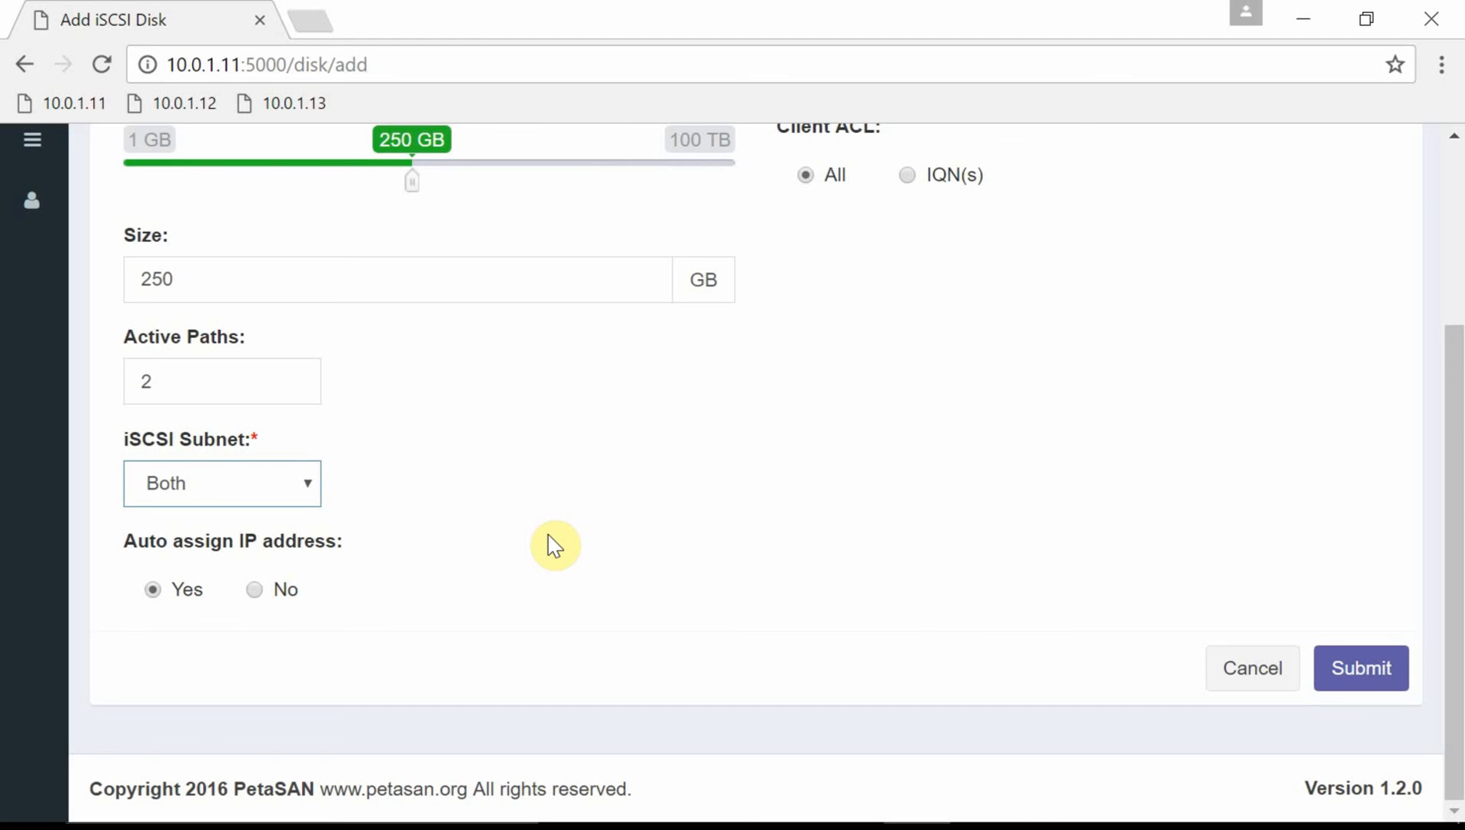
scroll(529, 545, up, 2)
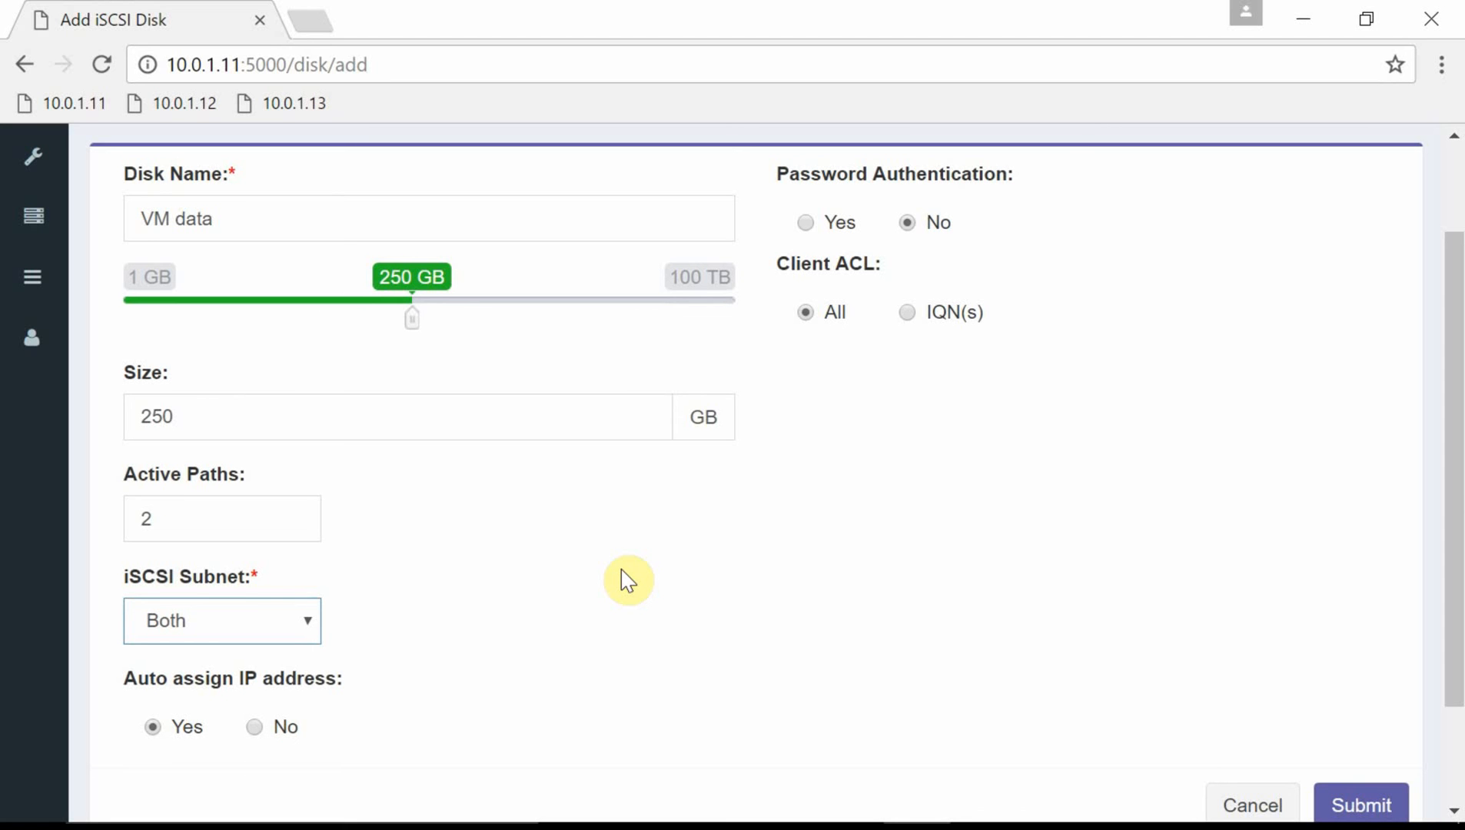
scroll(649, 598, down, 2)
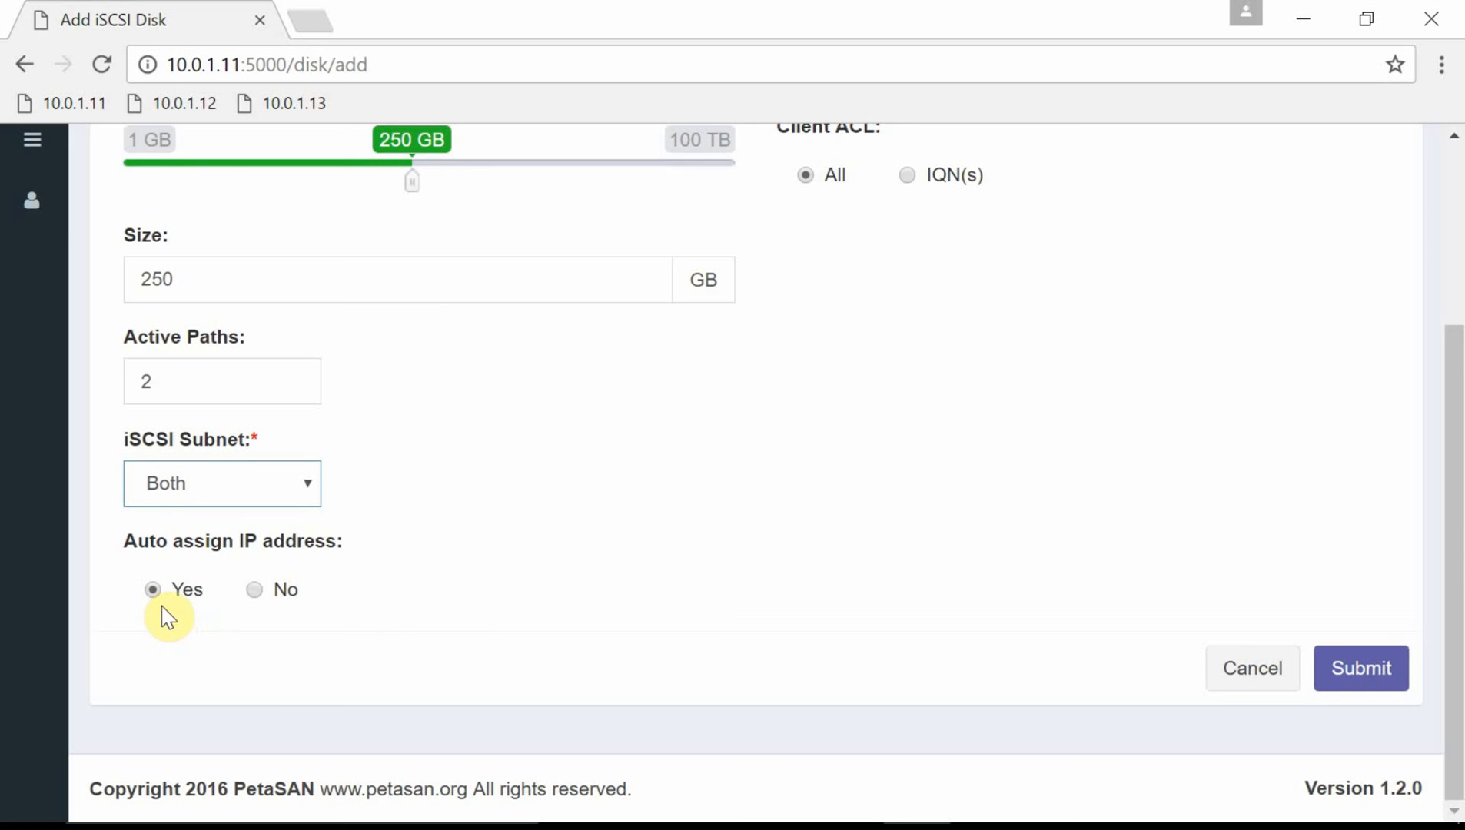
scroll(702, 629, up, 2)
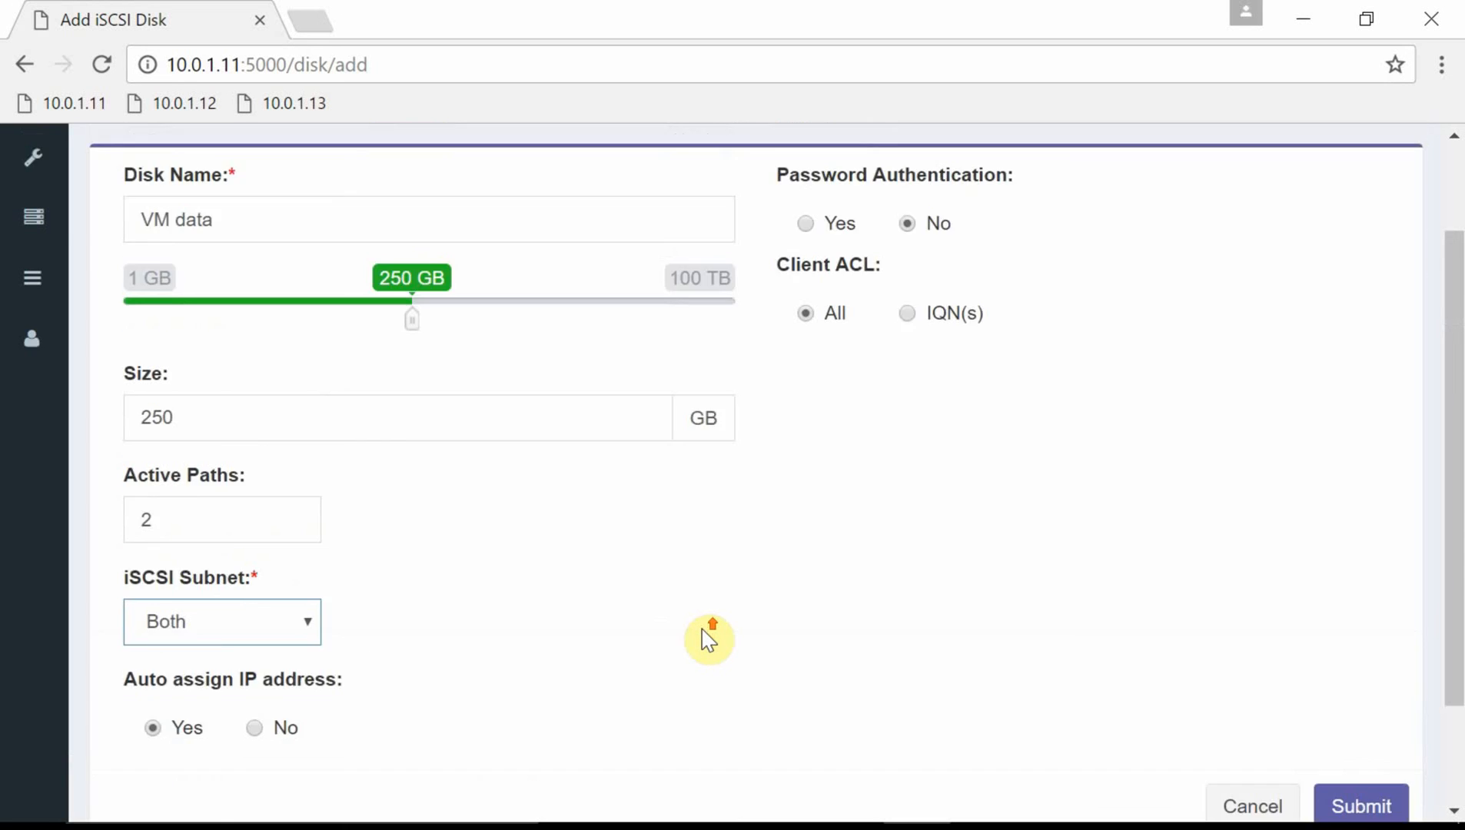
scroll(709, 640, up, 2)
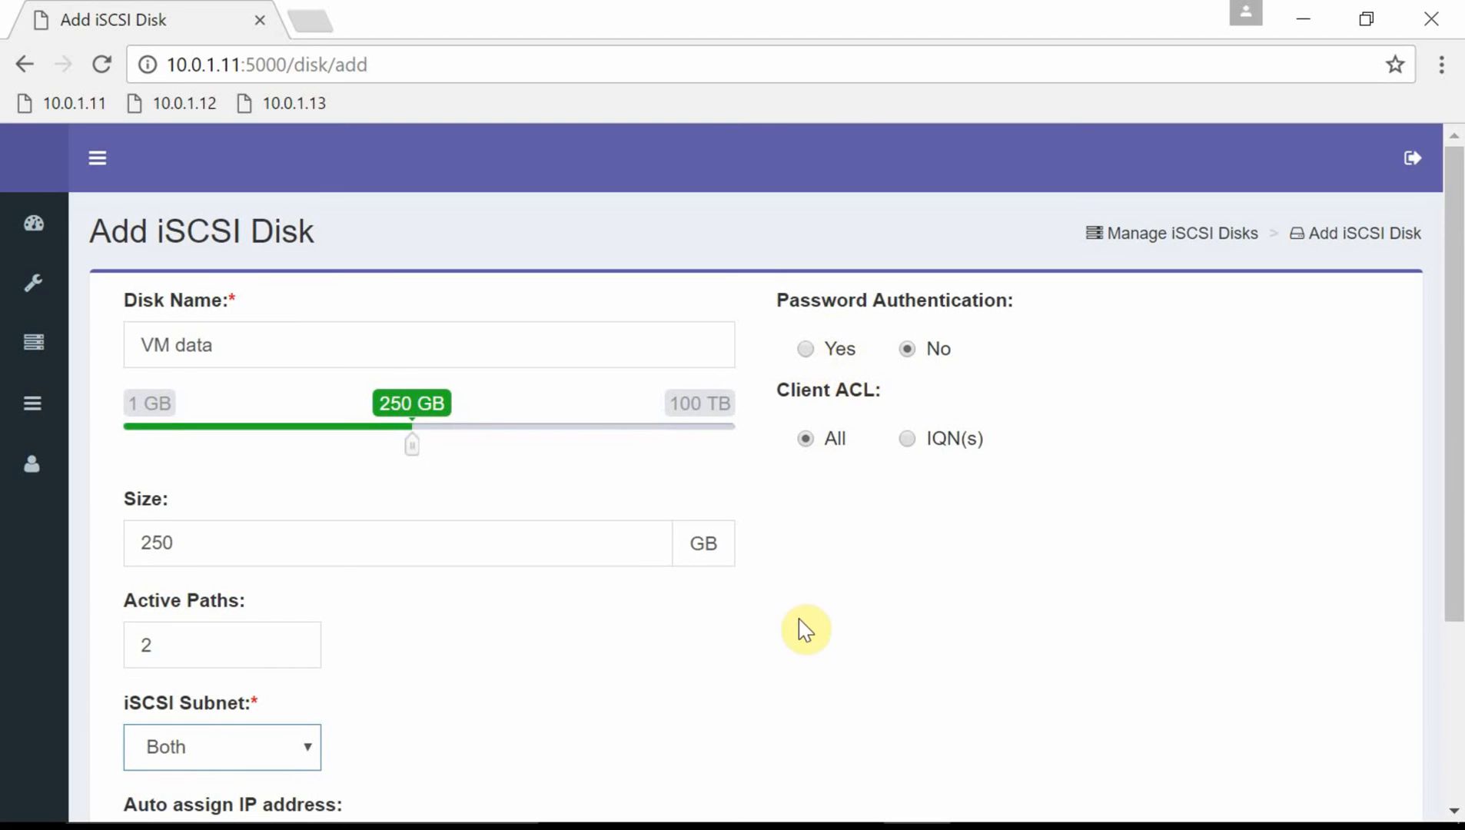
scroll(805, 631, down, 4)
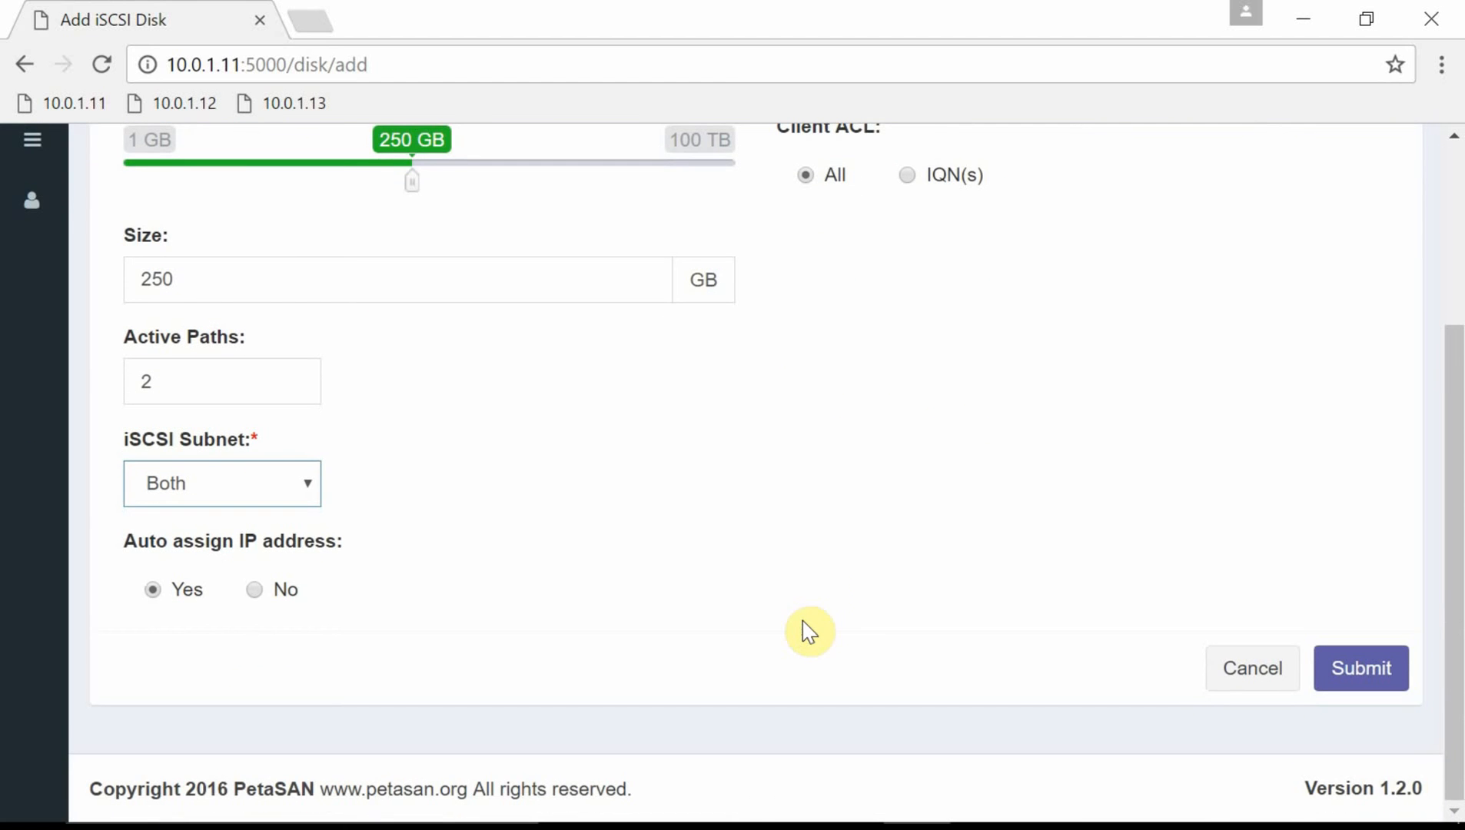
scroll(821, 582, up, 2)
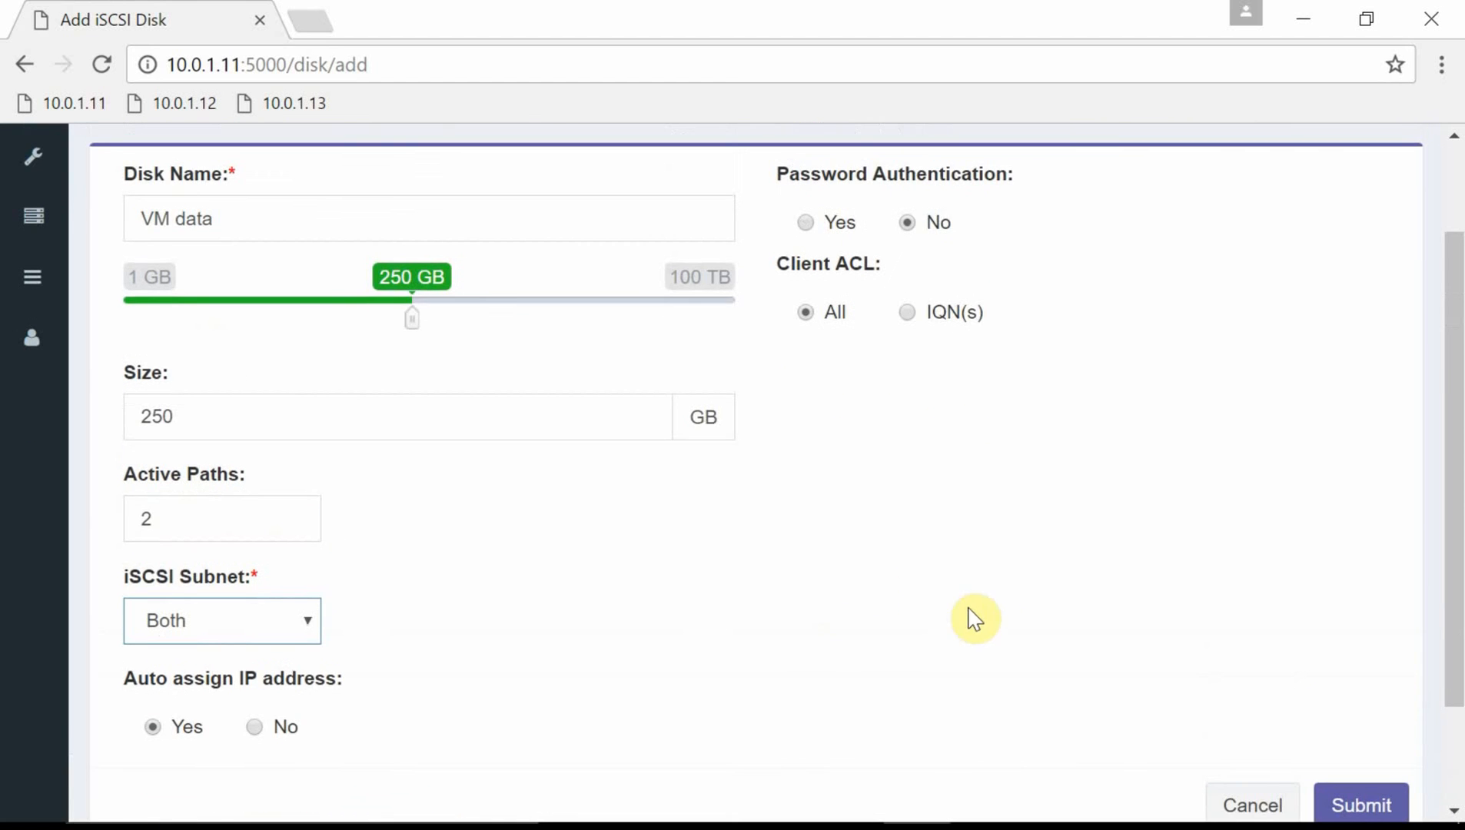
scroll(975, 618, down, 2)
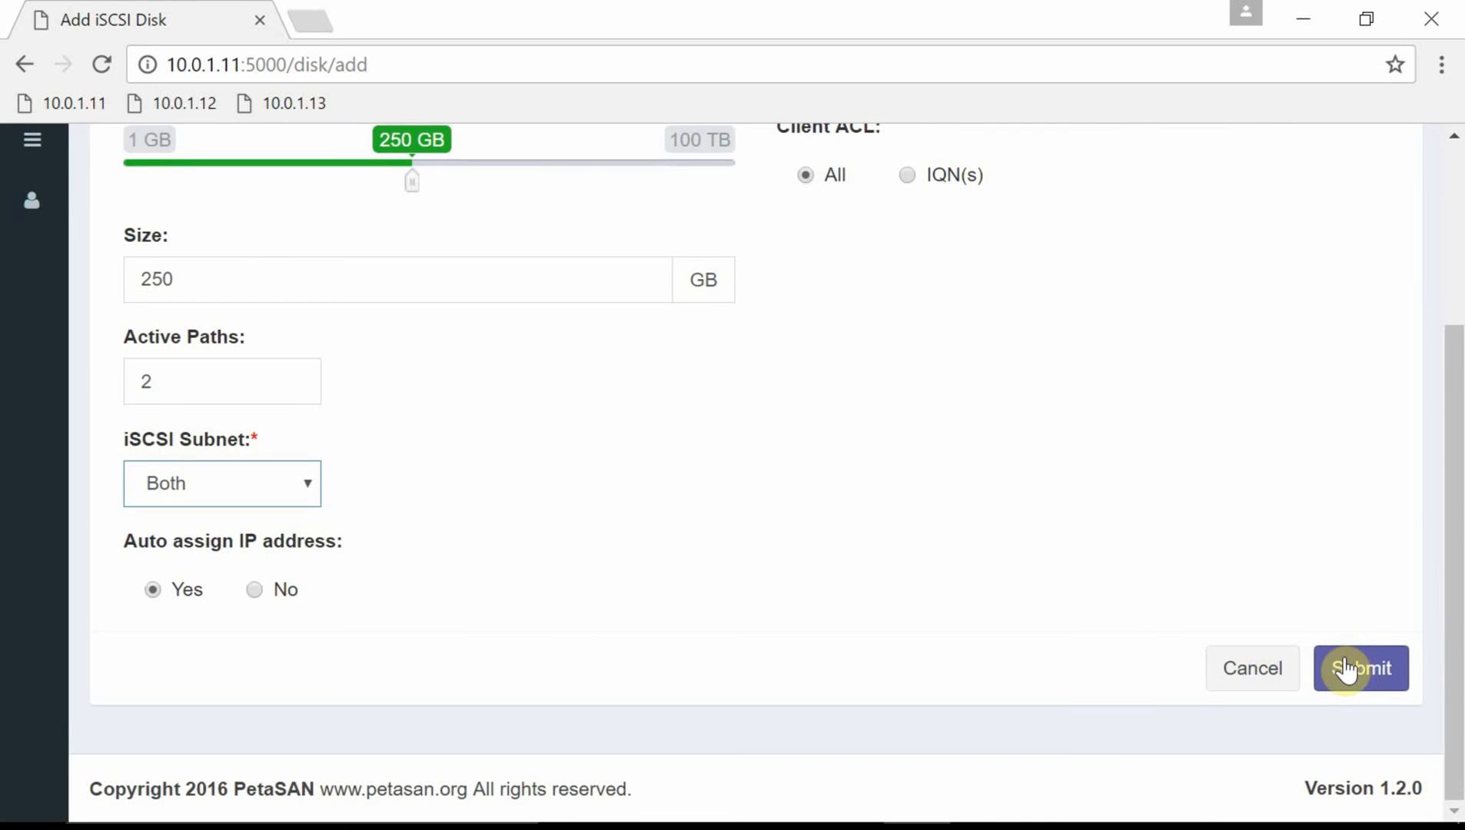
Submit the VM data disk and check its two active paths on ps-node-01 and ps-node-03.
click(1346, 668)
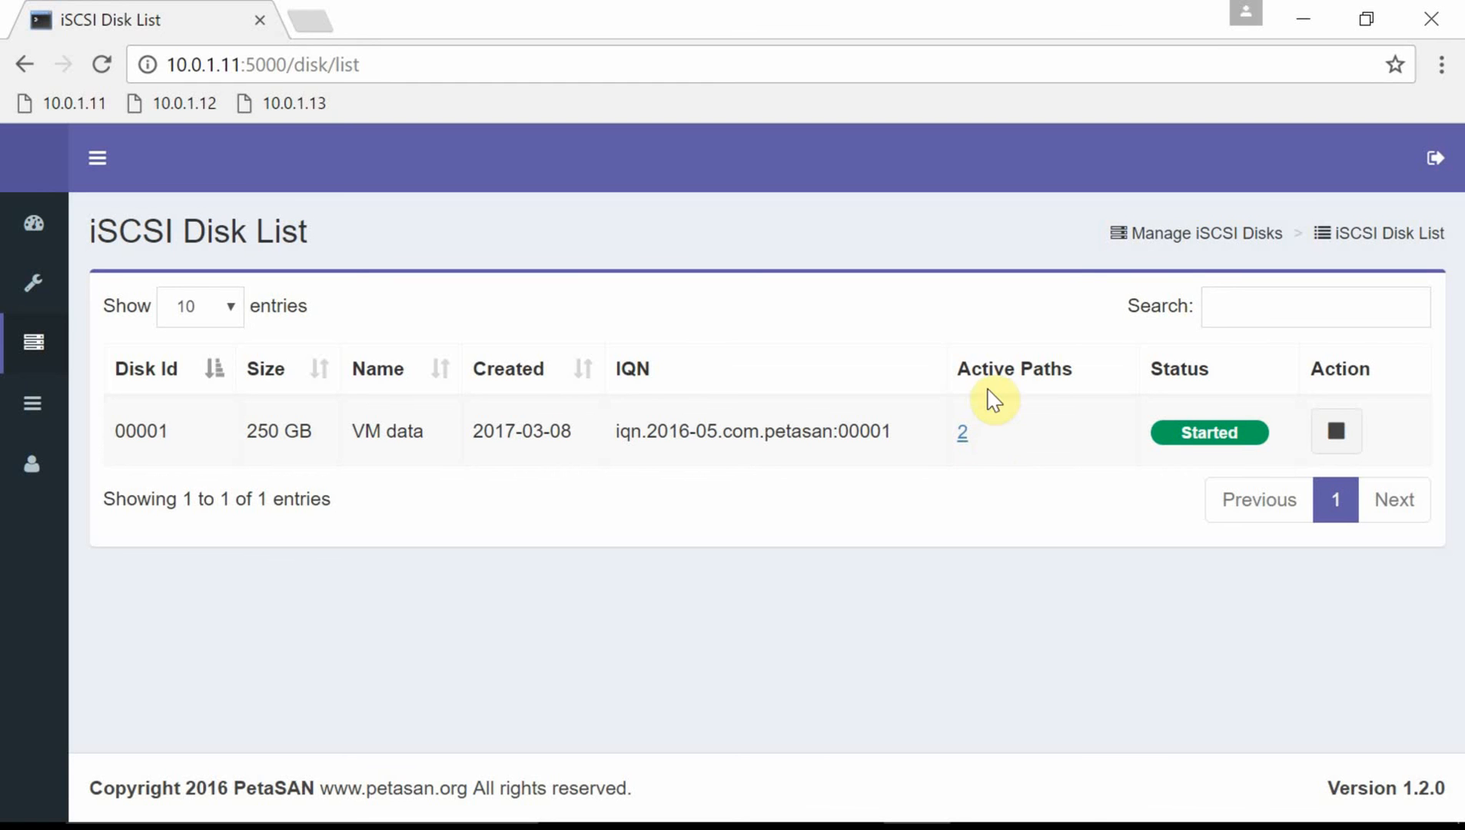
click(962, 442)
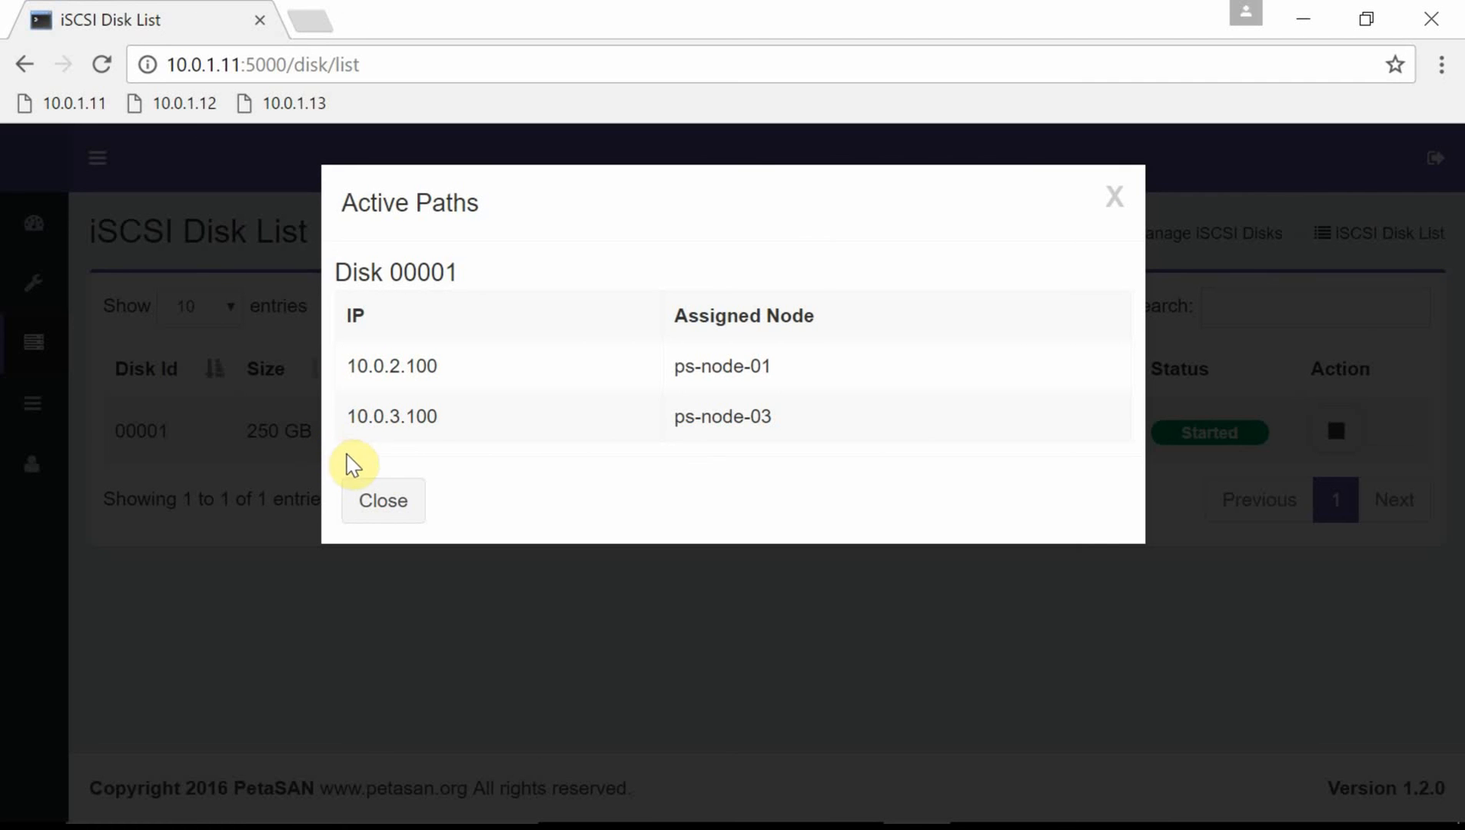
click(376, 500)
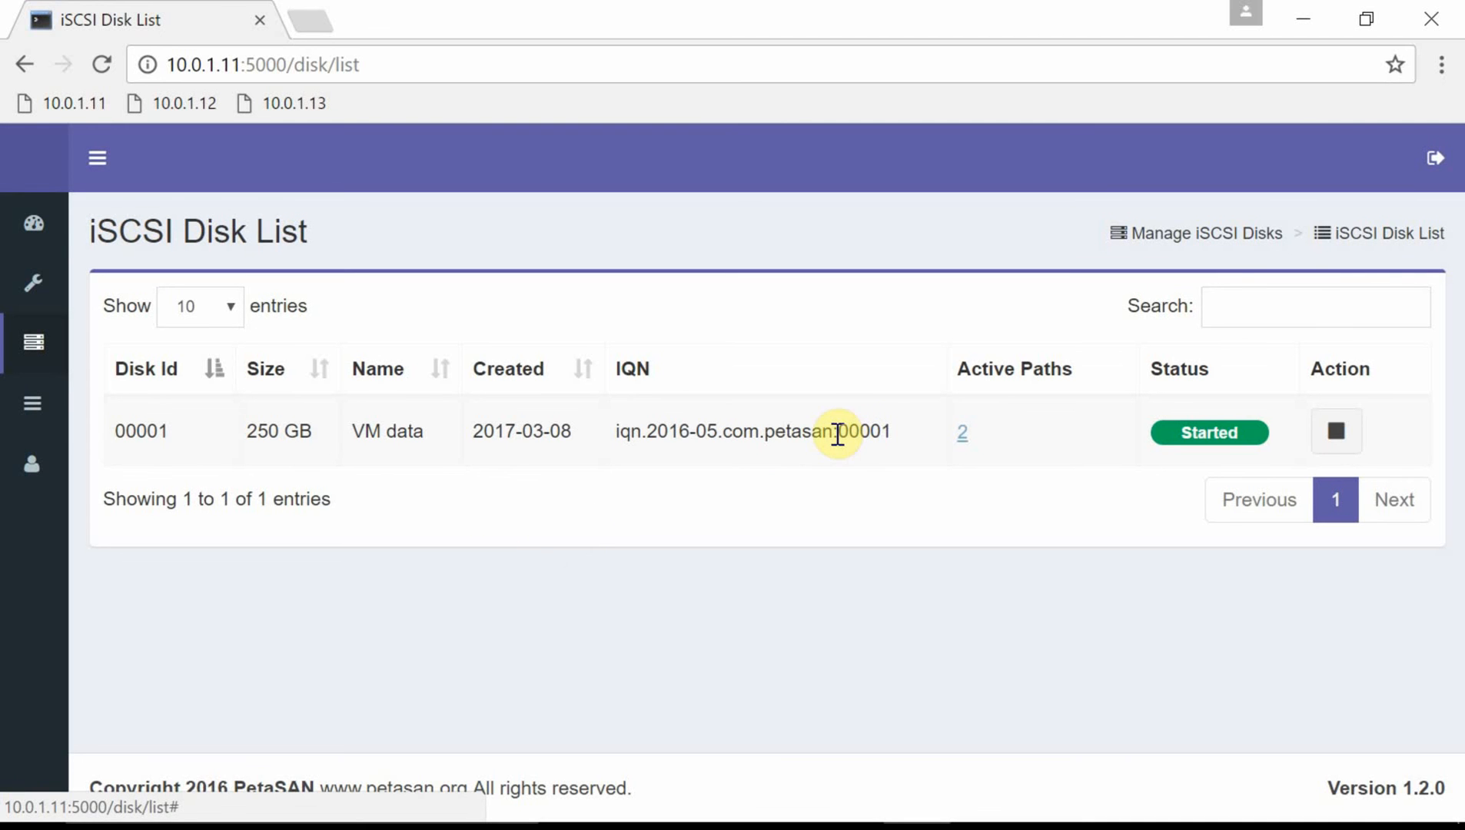
Select the disk's IQN prefix, then start a search in the iSCSI disk list.
drag(834, 431, 617, 432)
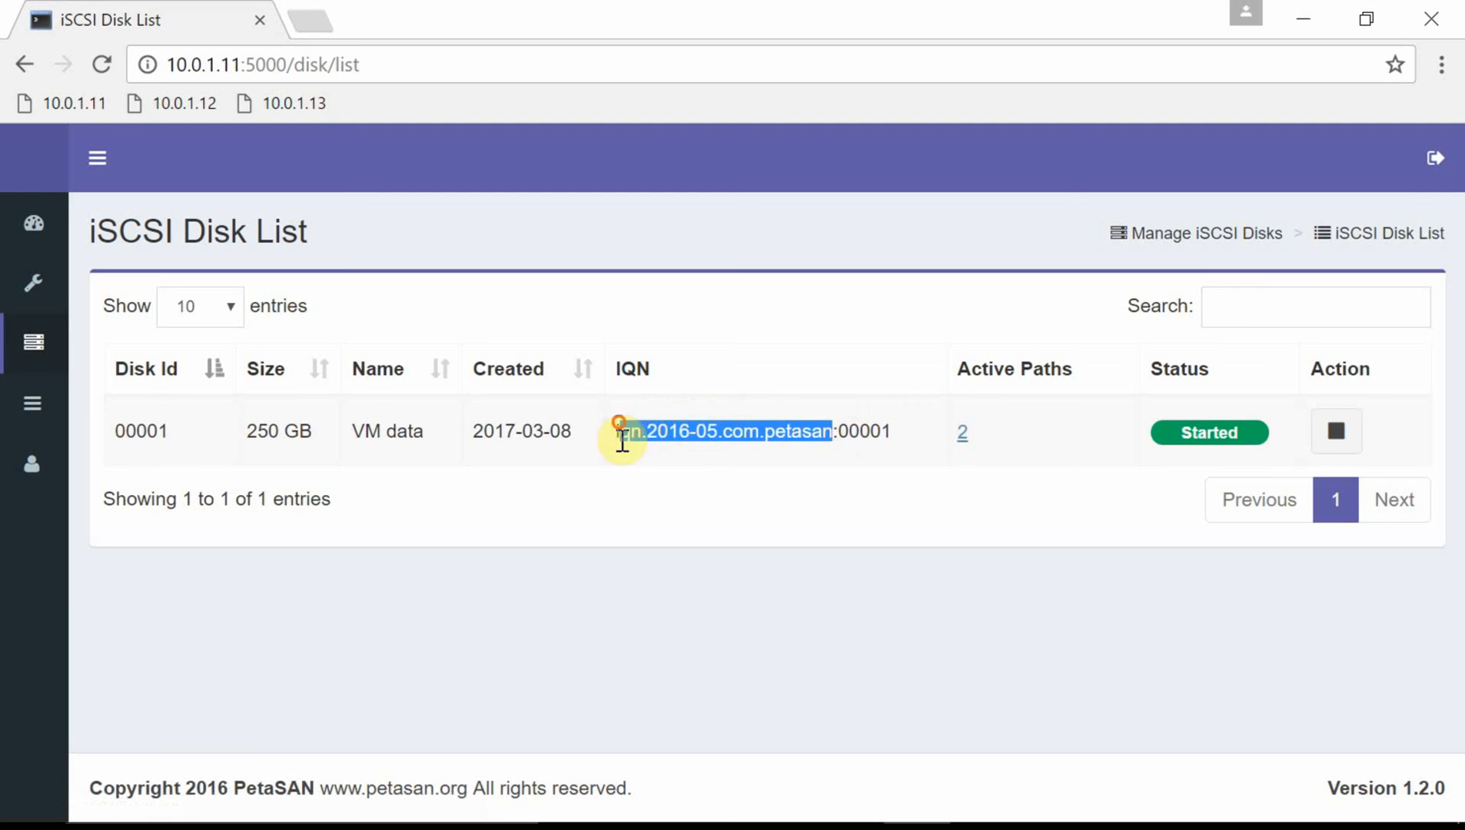
click(671, 459)
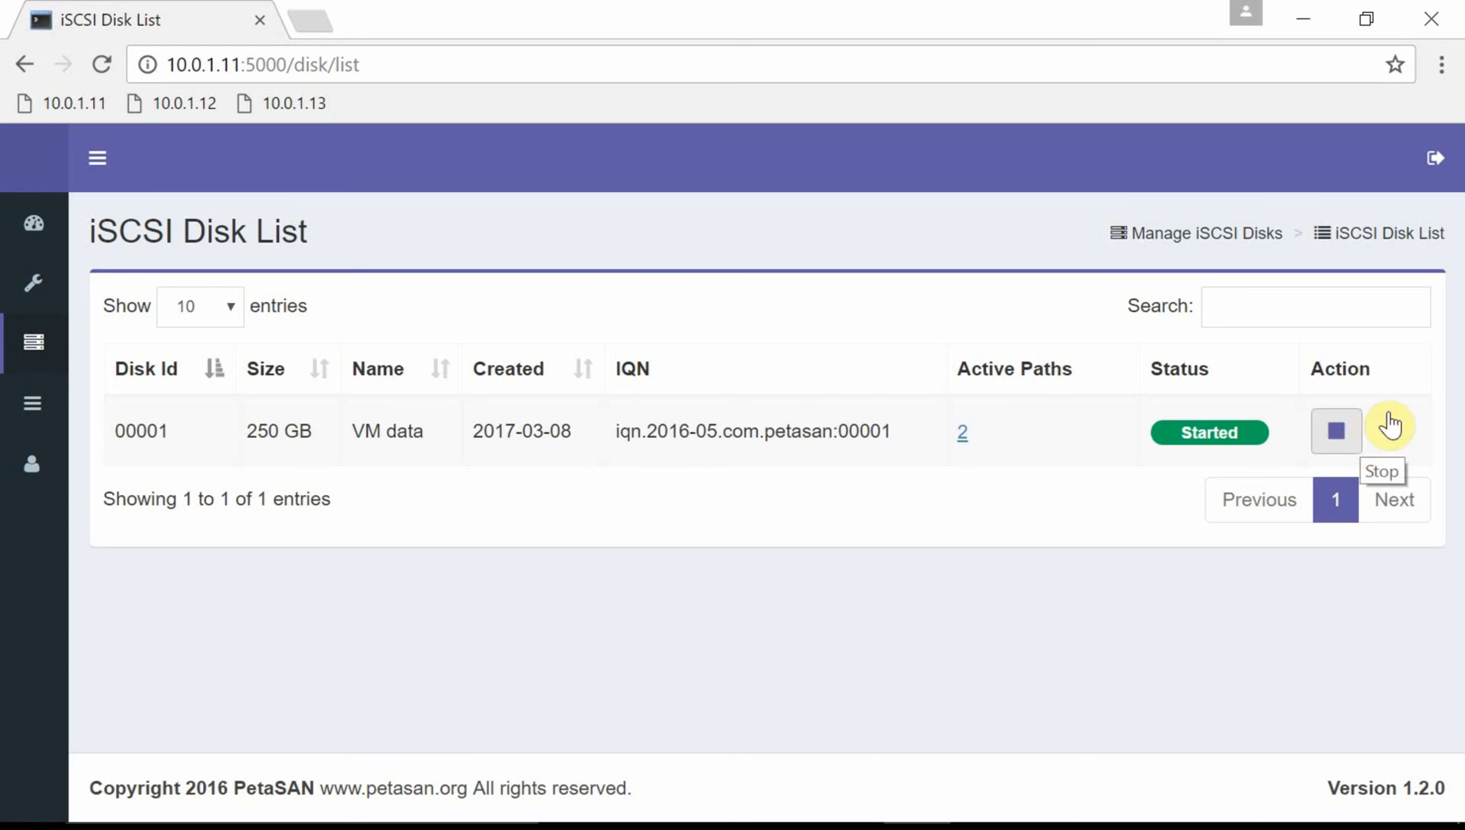
click(1315, 315)
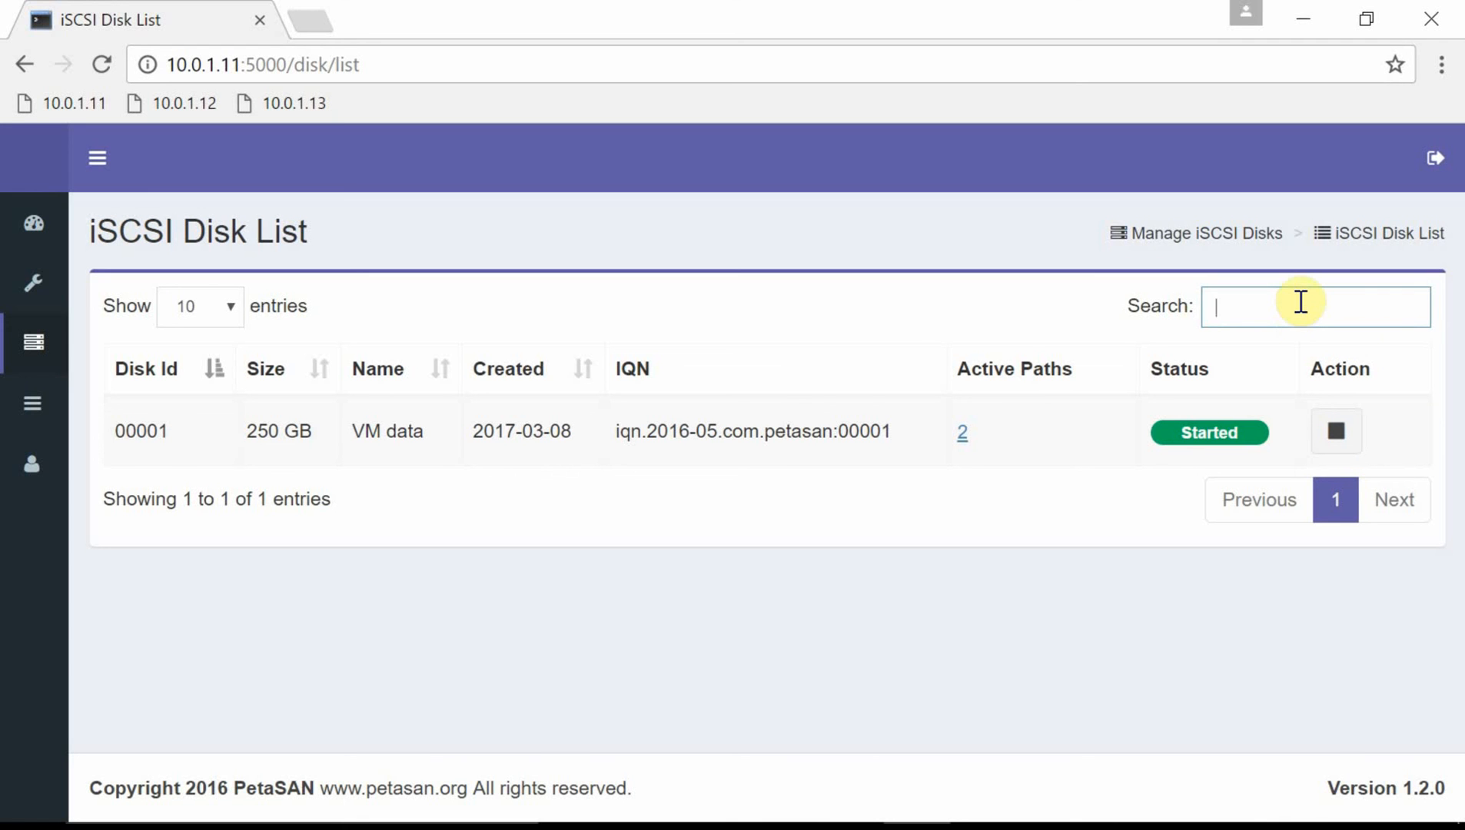